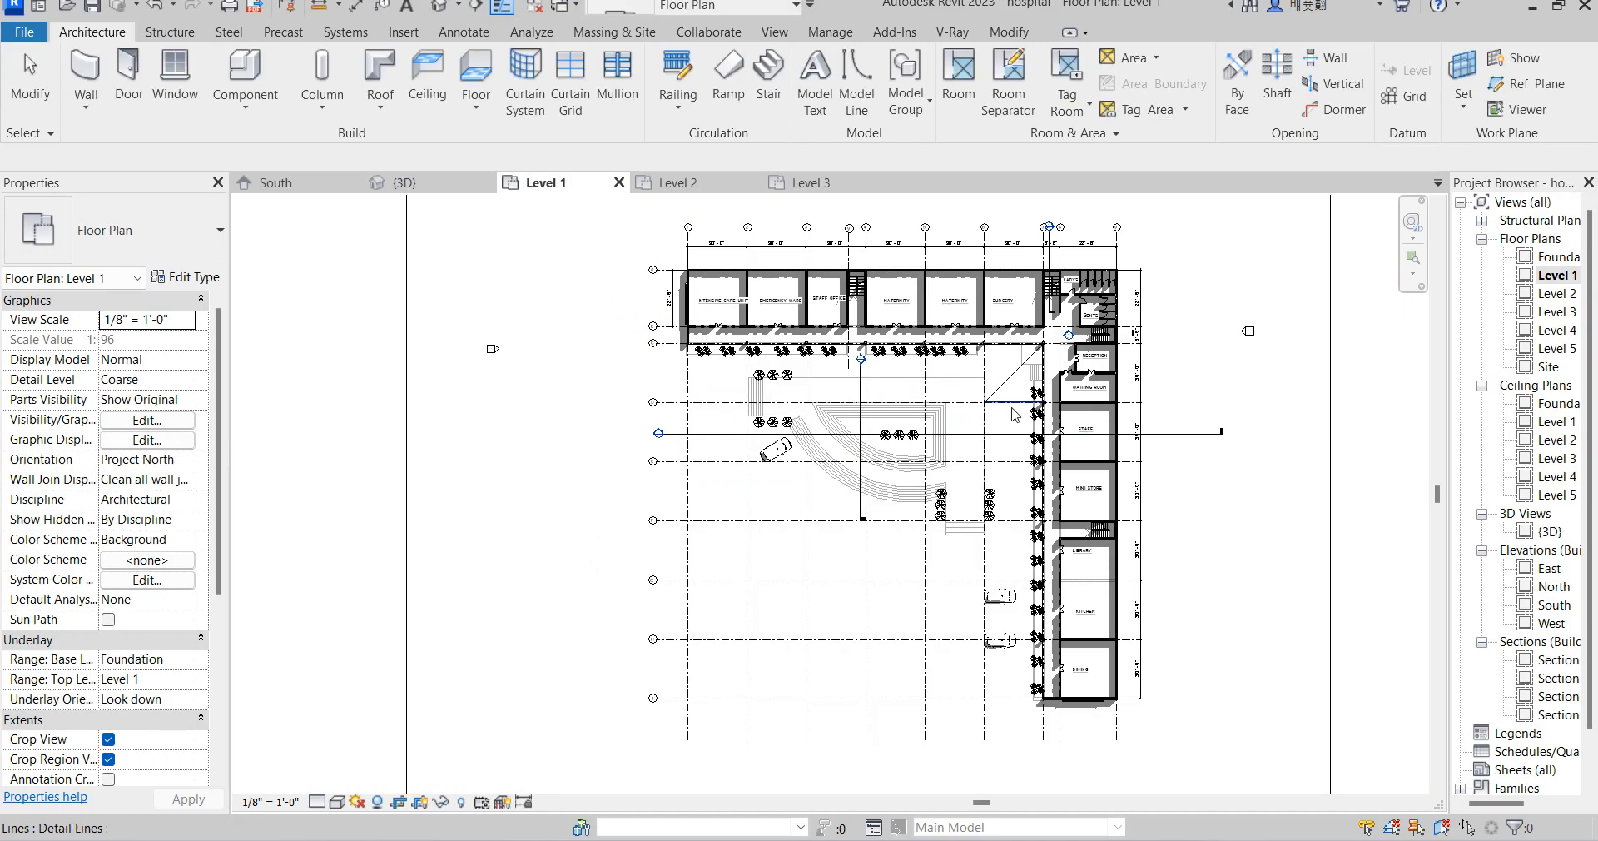
Nudge the INTENSIVE CARE UNIT label slightly left so it sits inside its room on the Level 1 plan
scroll(1097, 481, up, 5)
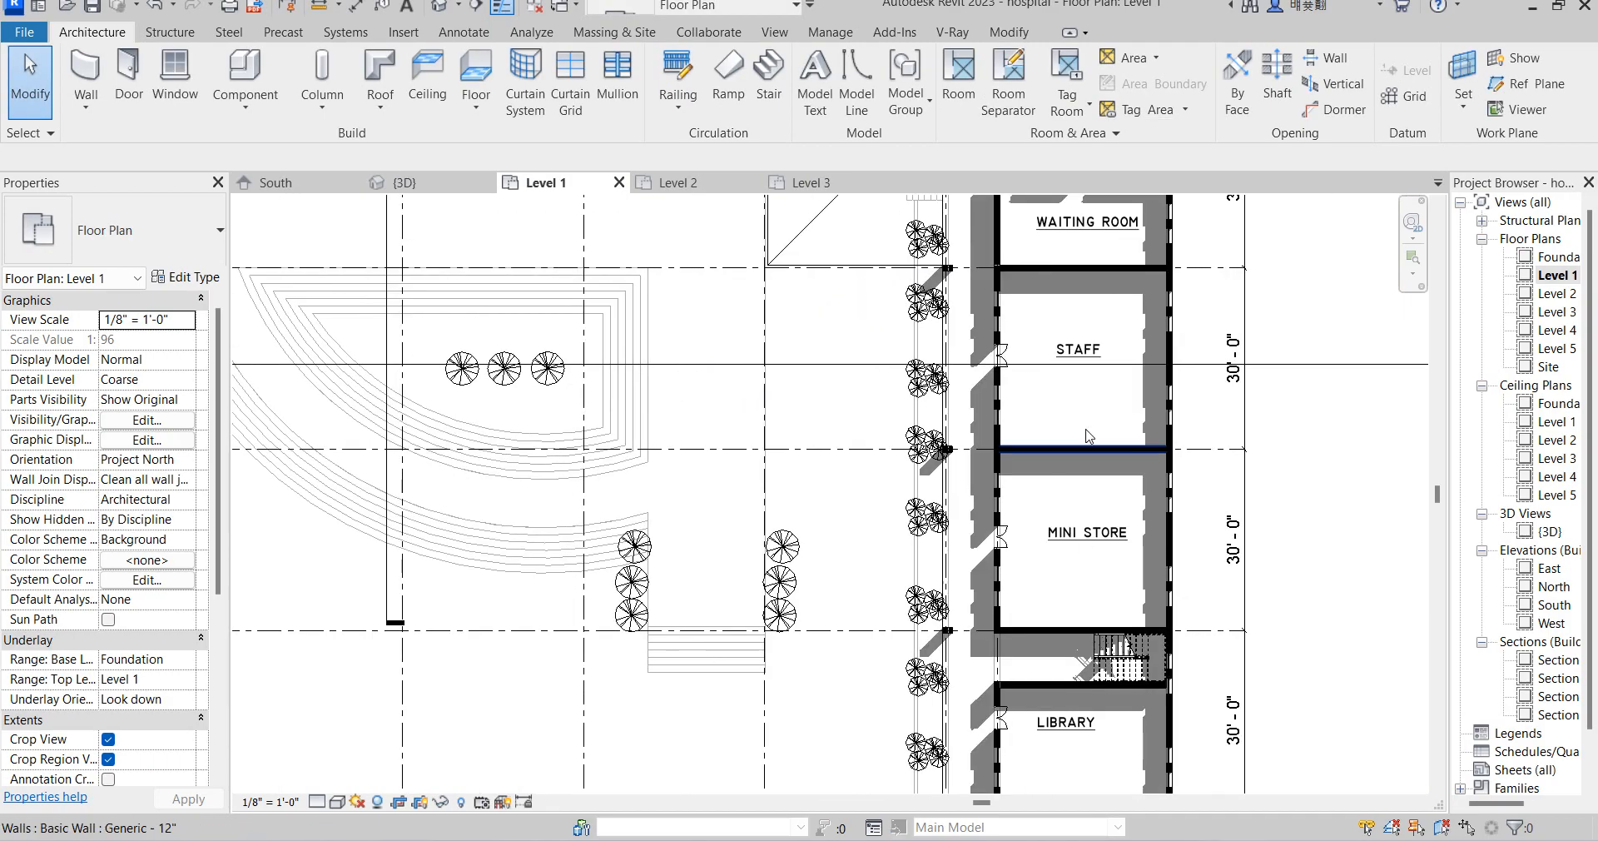
scroll(1091, 504, down, 2)
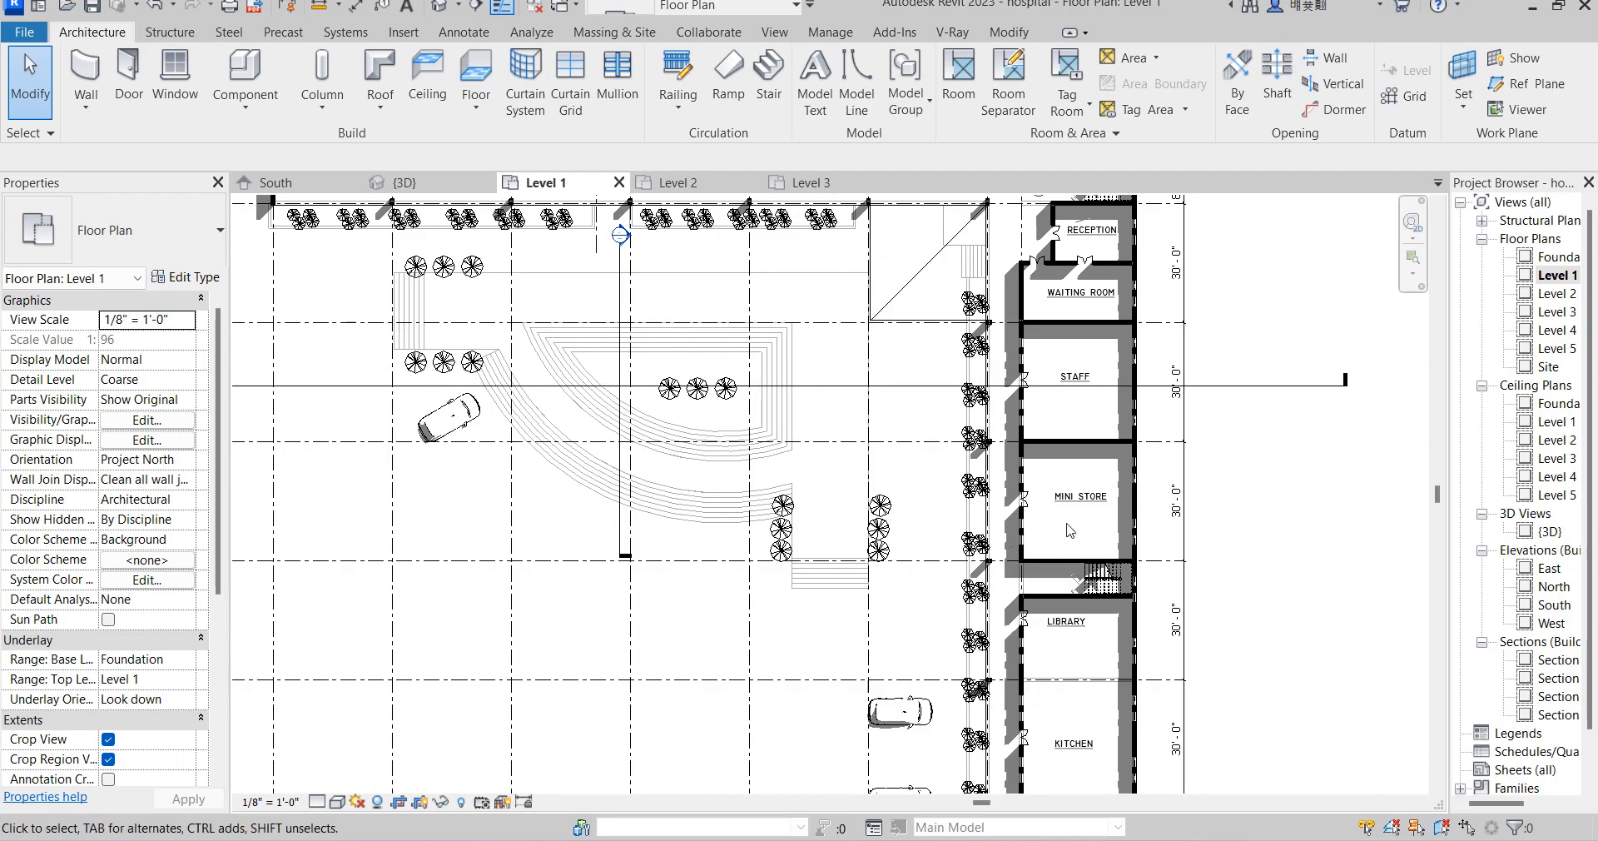
scroll(1082, 508, down, 1)
scroll(1082, 506, down, 2)
scroll(764, 458, down, 2)
scroll(653, 283, up, 3)
scroll(657, 288, up, 4)
click(593, 297)
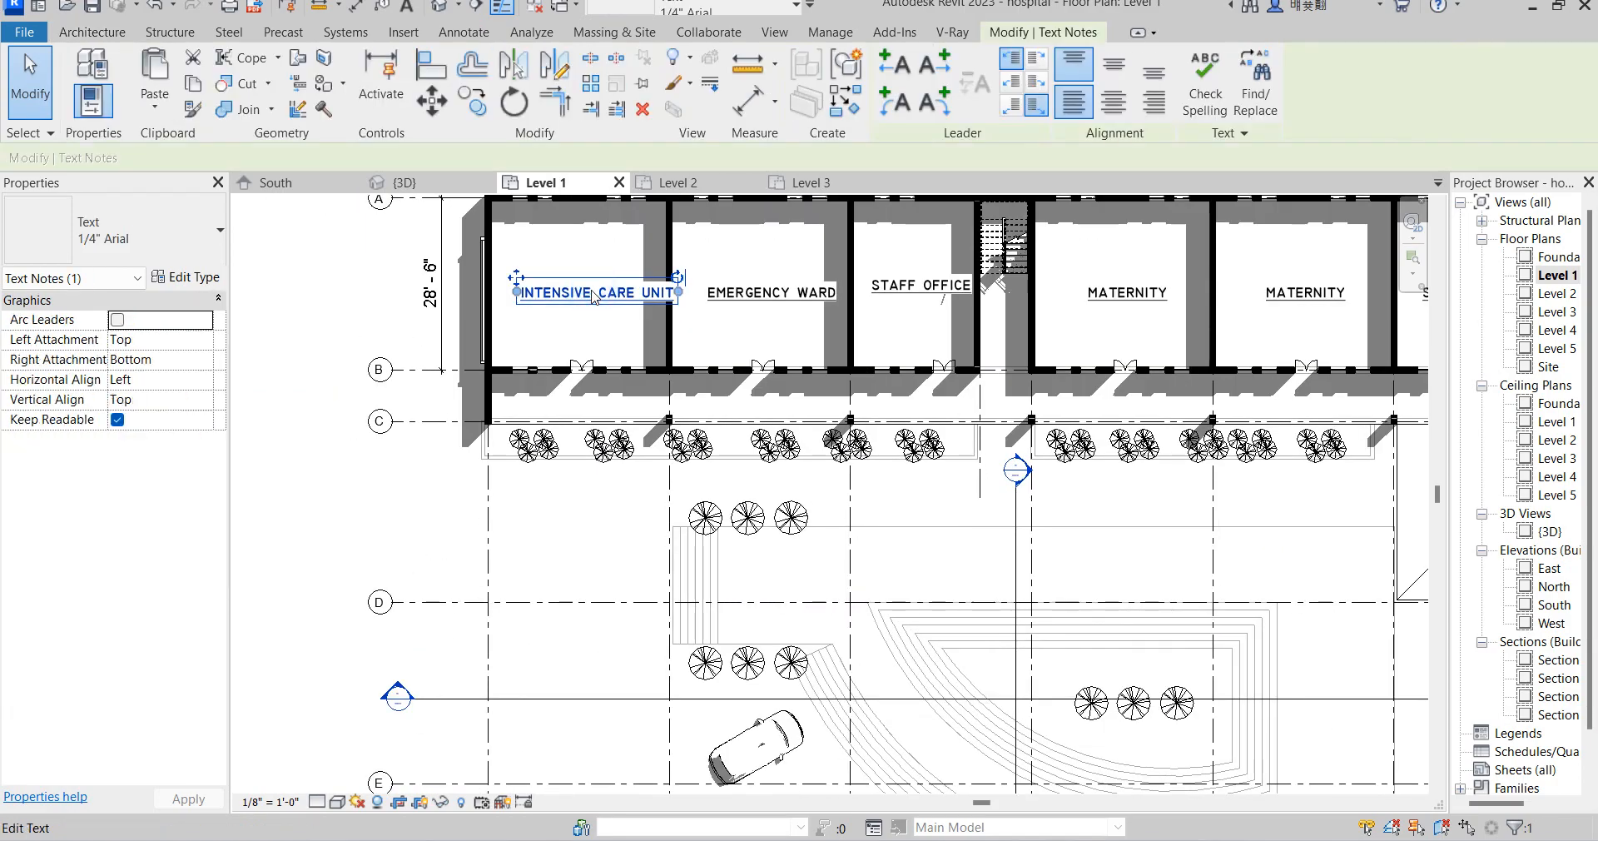
key(Left)
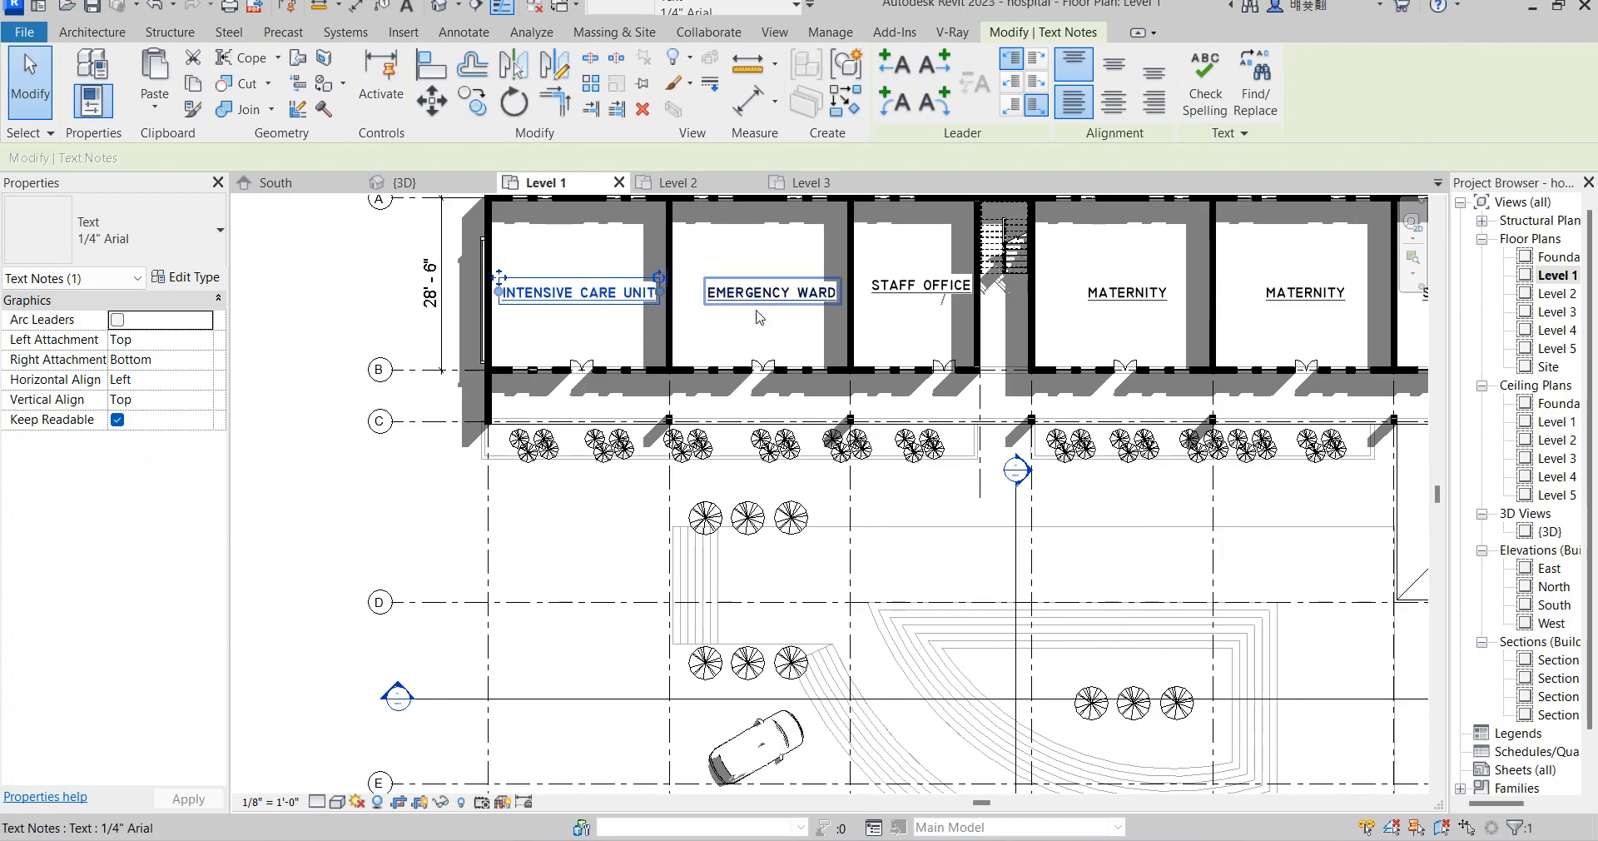
click(778, 327)
Open the Level 2 floor plan and bring up the sun settings from its graphic display lighting options
scroll(978, 295, down, 5)
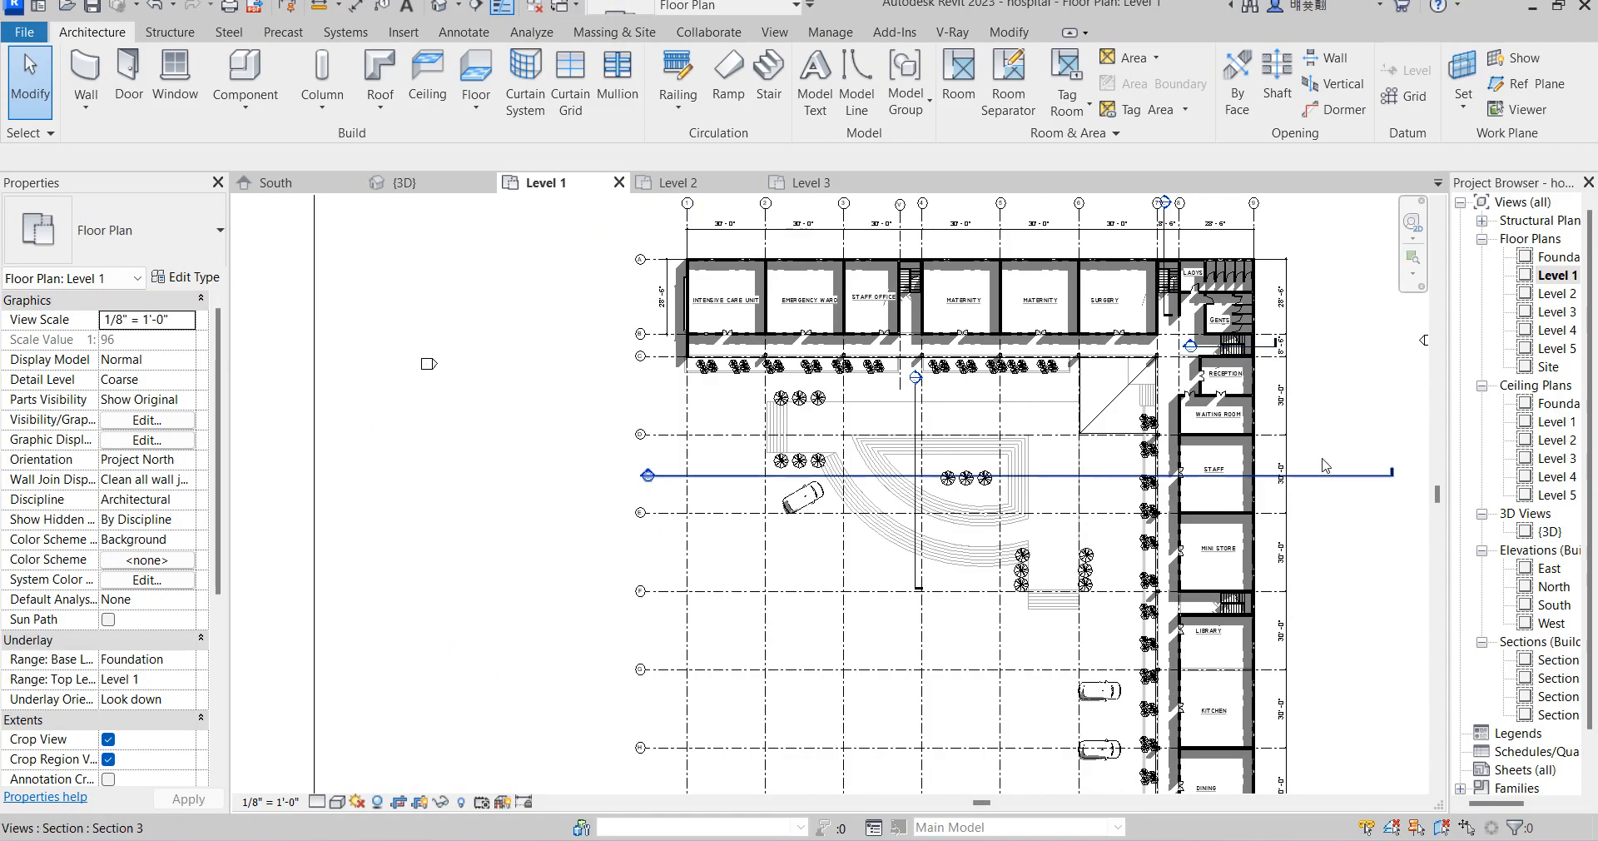
scroll(882, 259, down, 2)
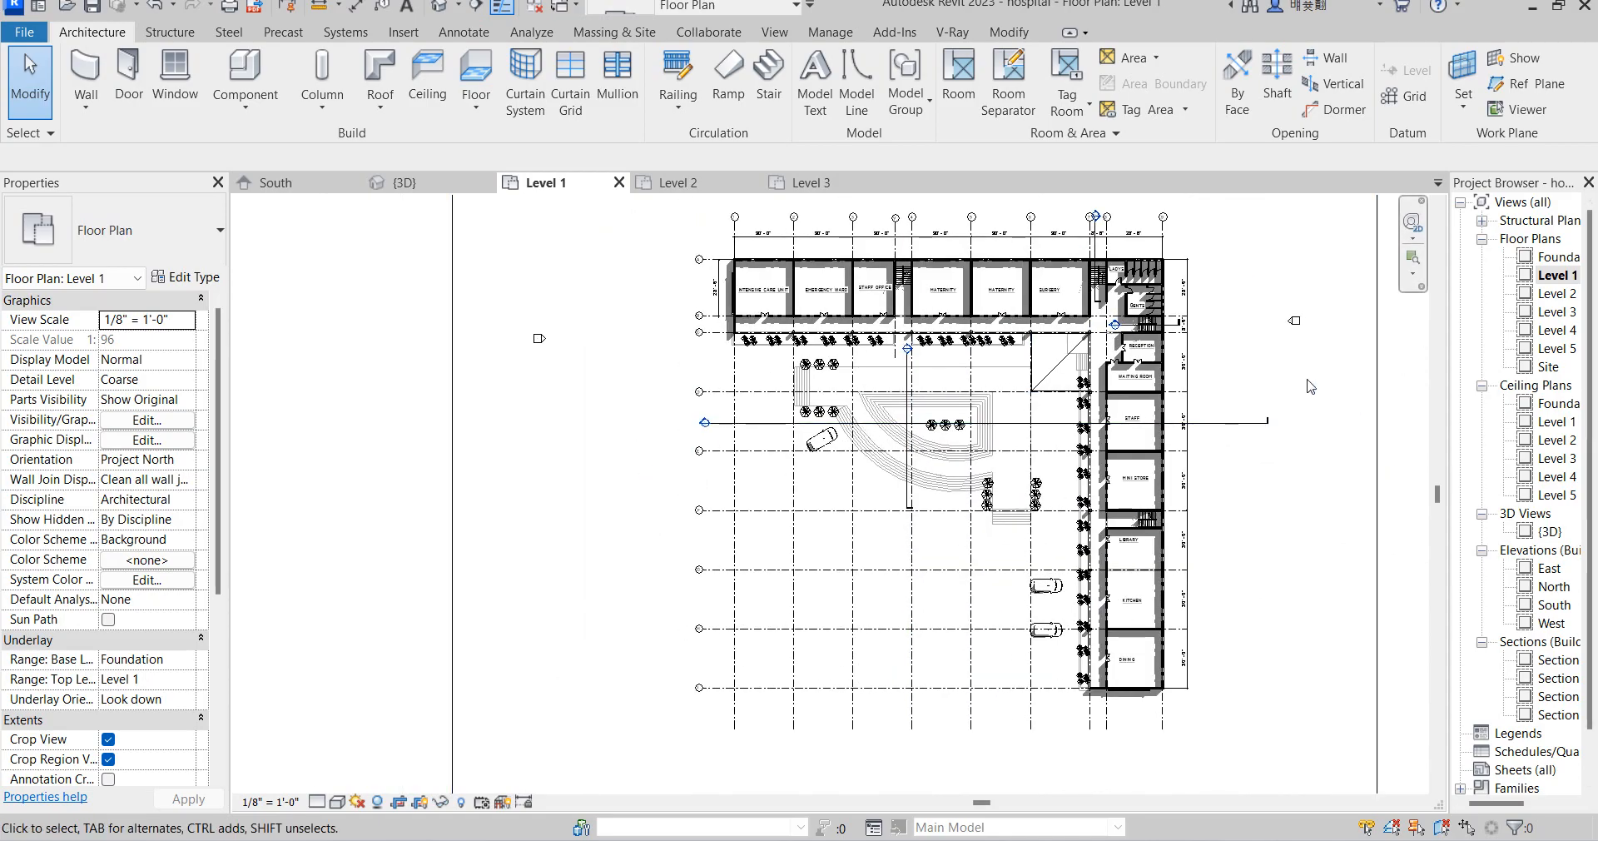
double_click(1553, 297)
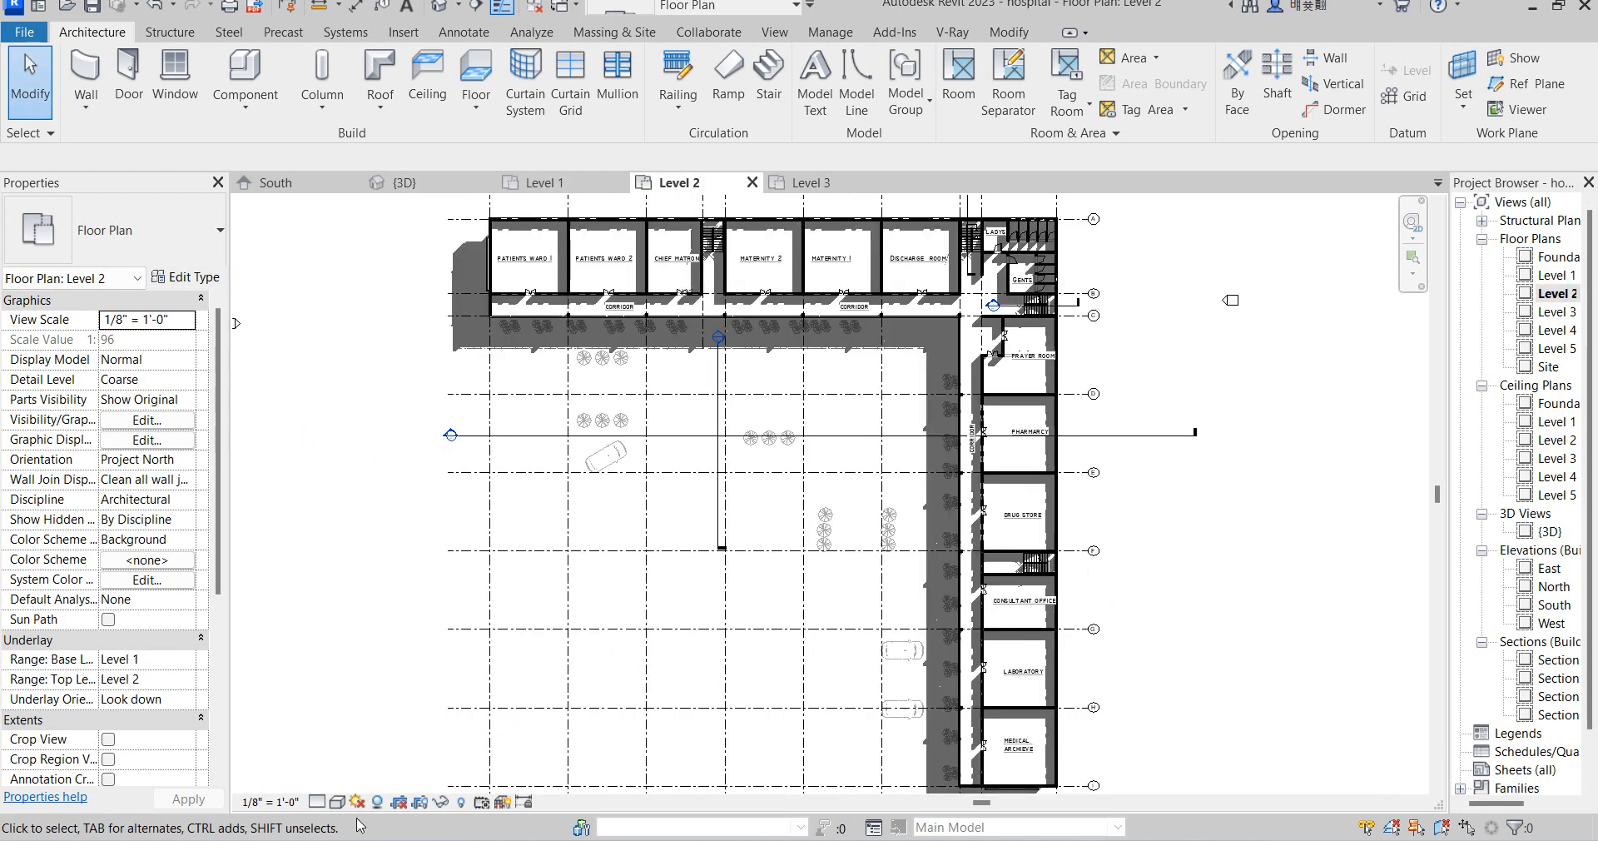
click(338, 804)
click(416, 670)
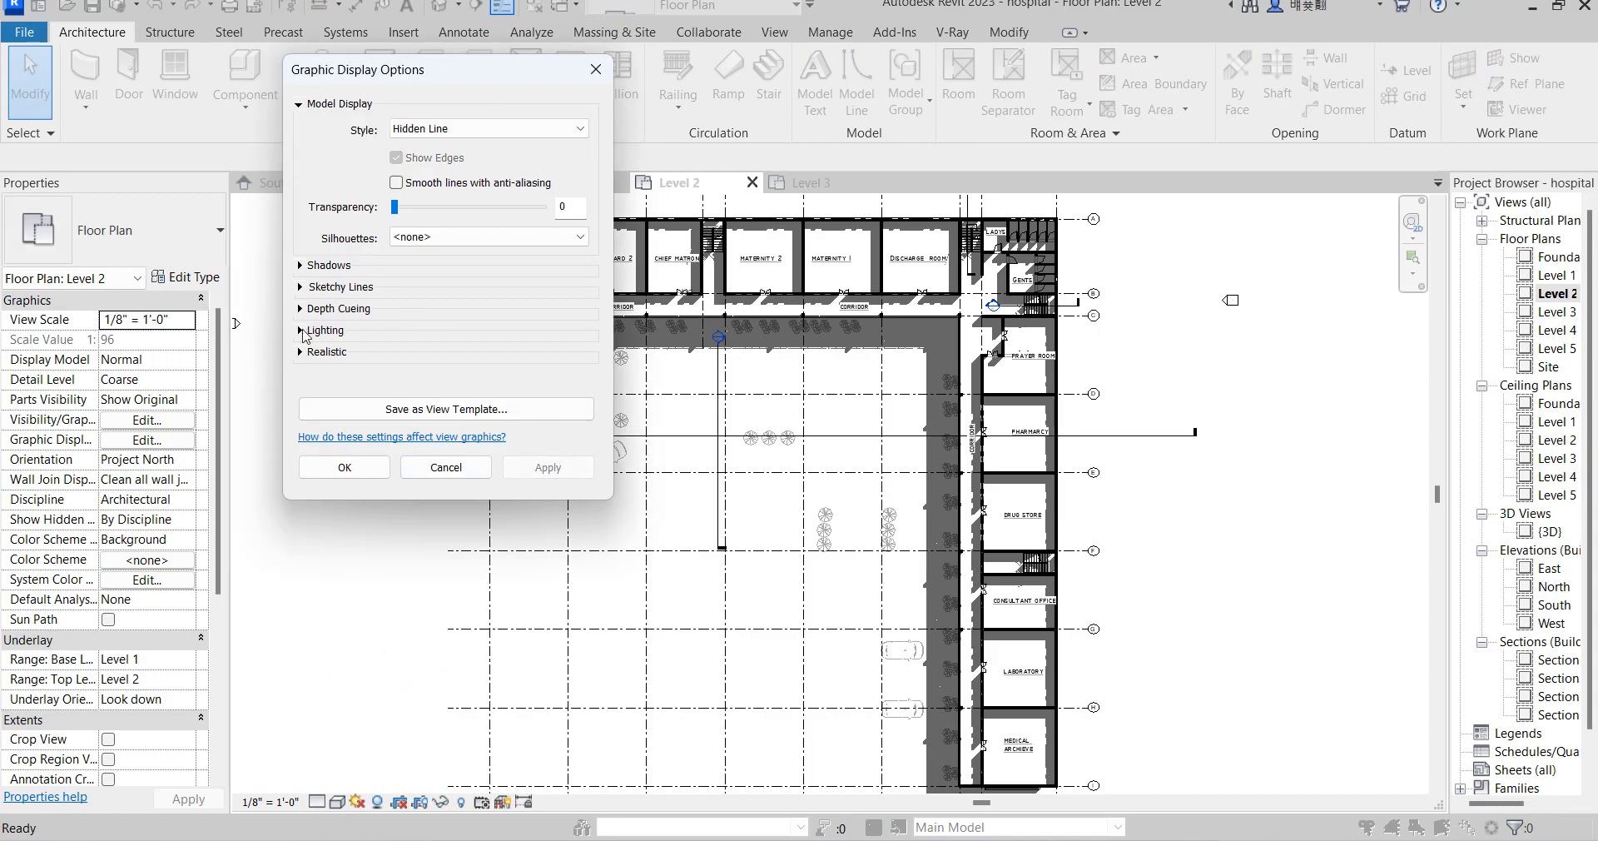
click(302, 331)
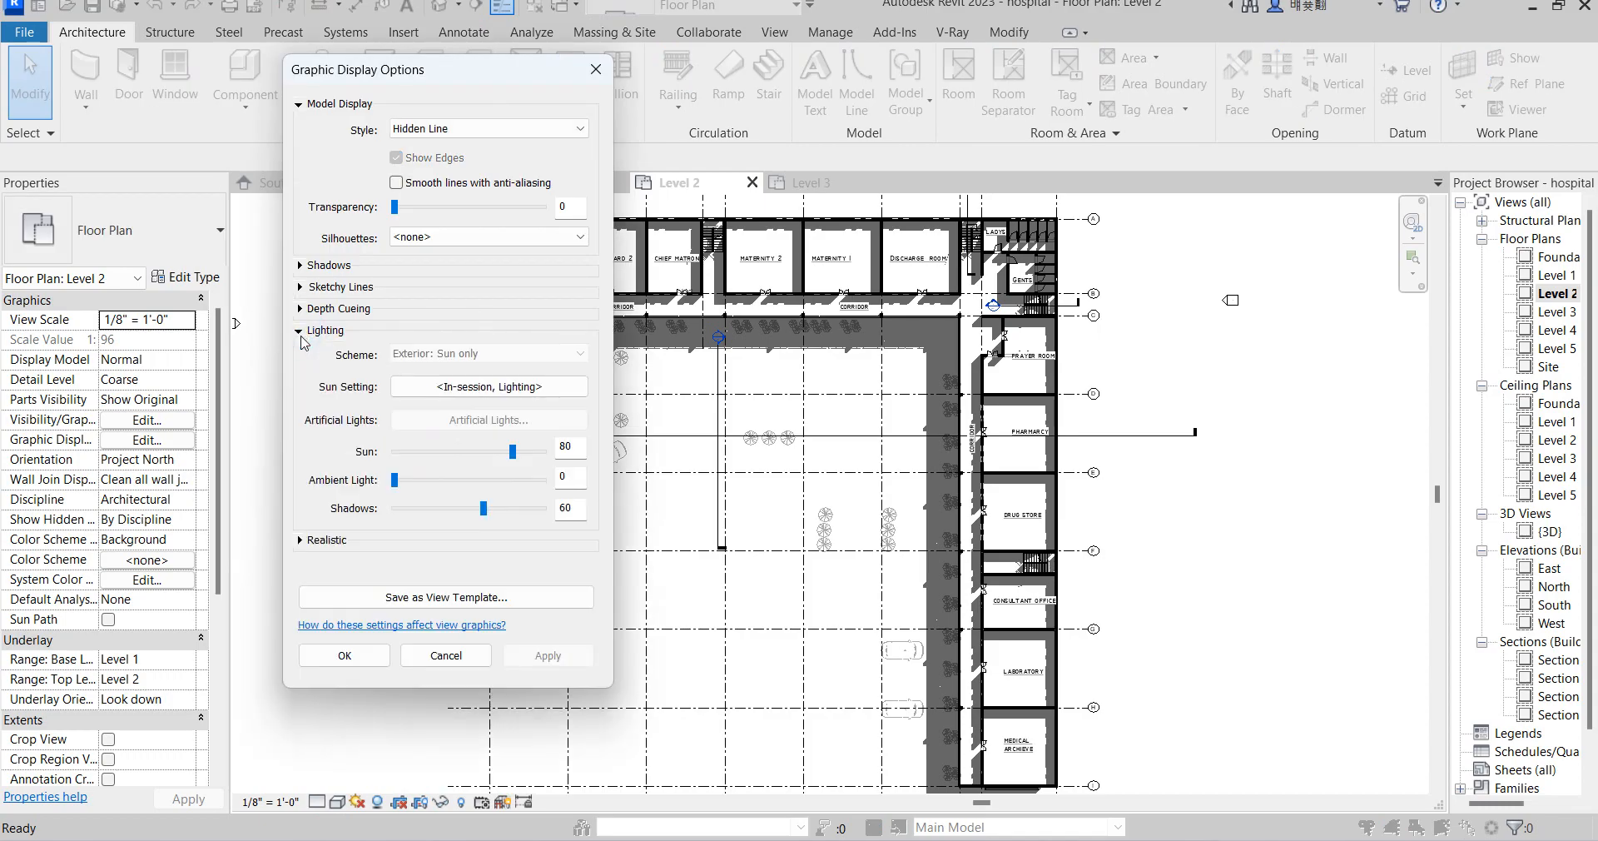
click(510, 388)
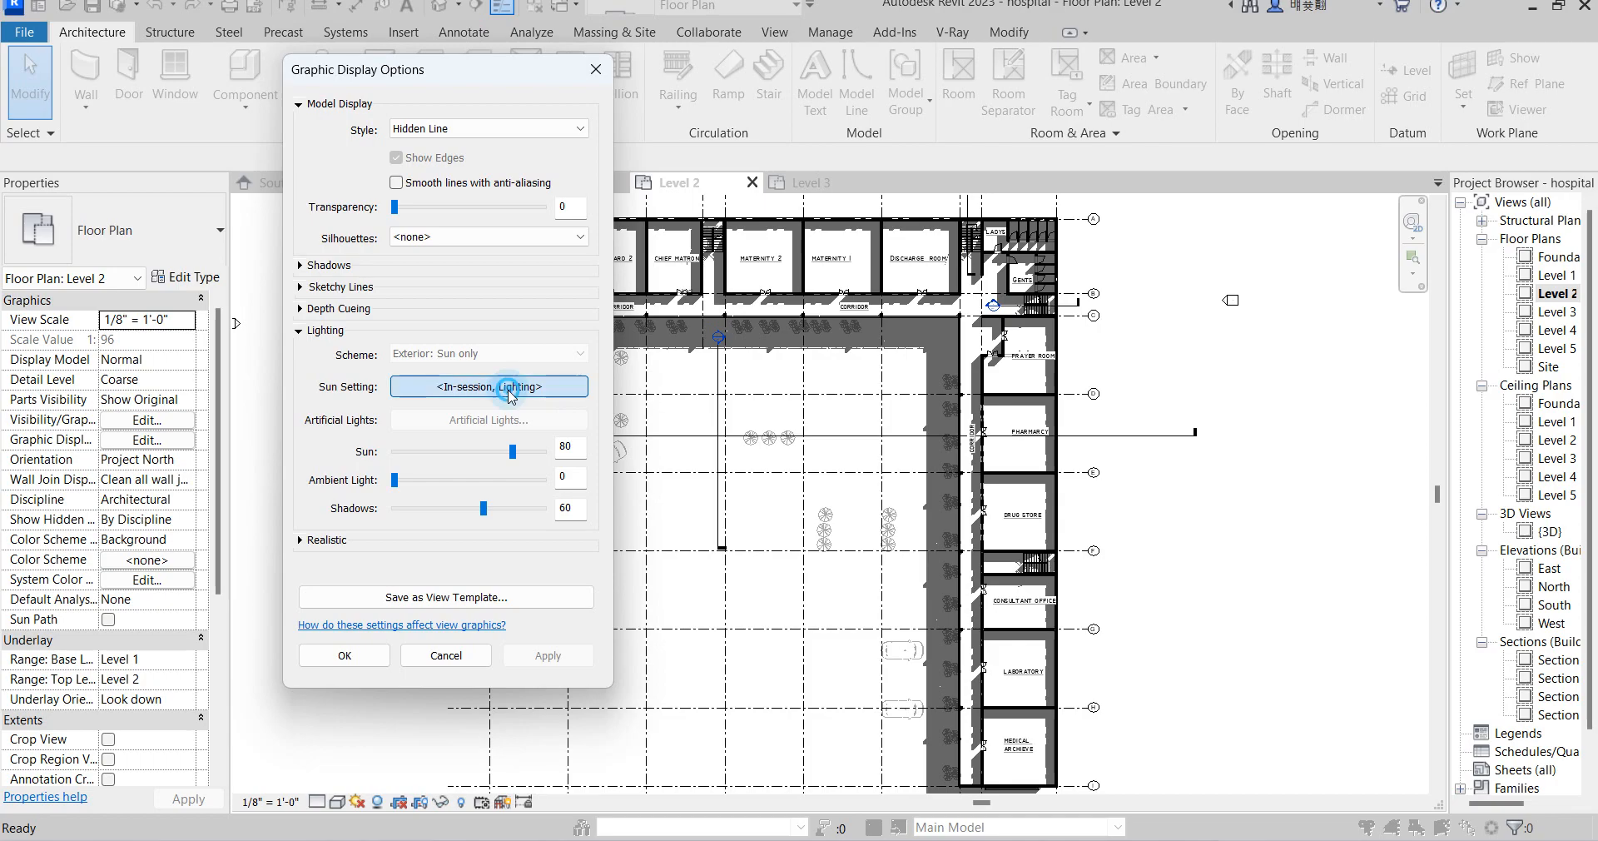
Set the Level 2 sun azimuth to 160° and altitude to 20°, and accept the sun settings
drag(561, 249, 568, 247)
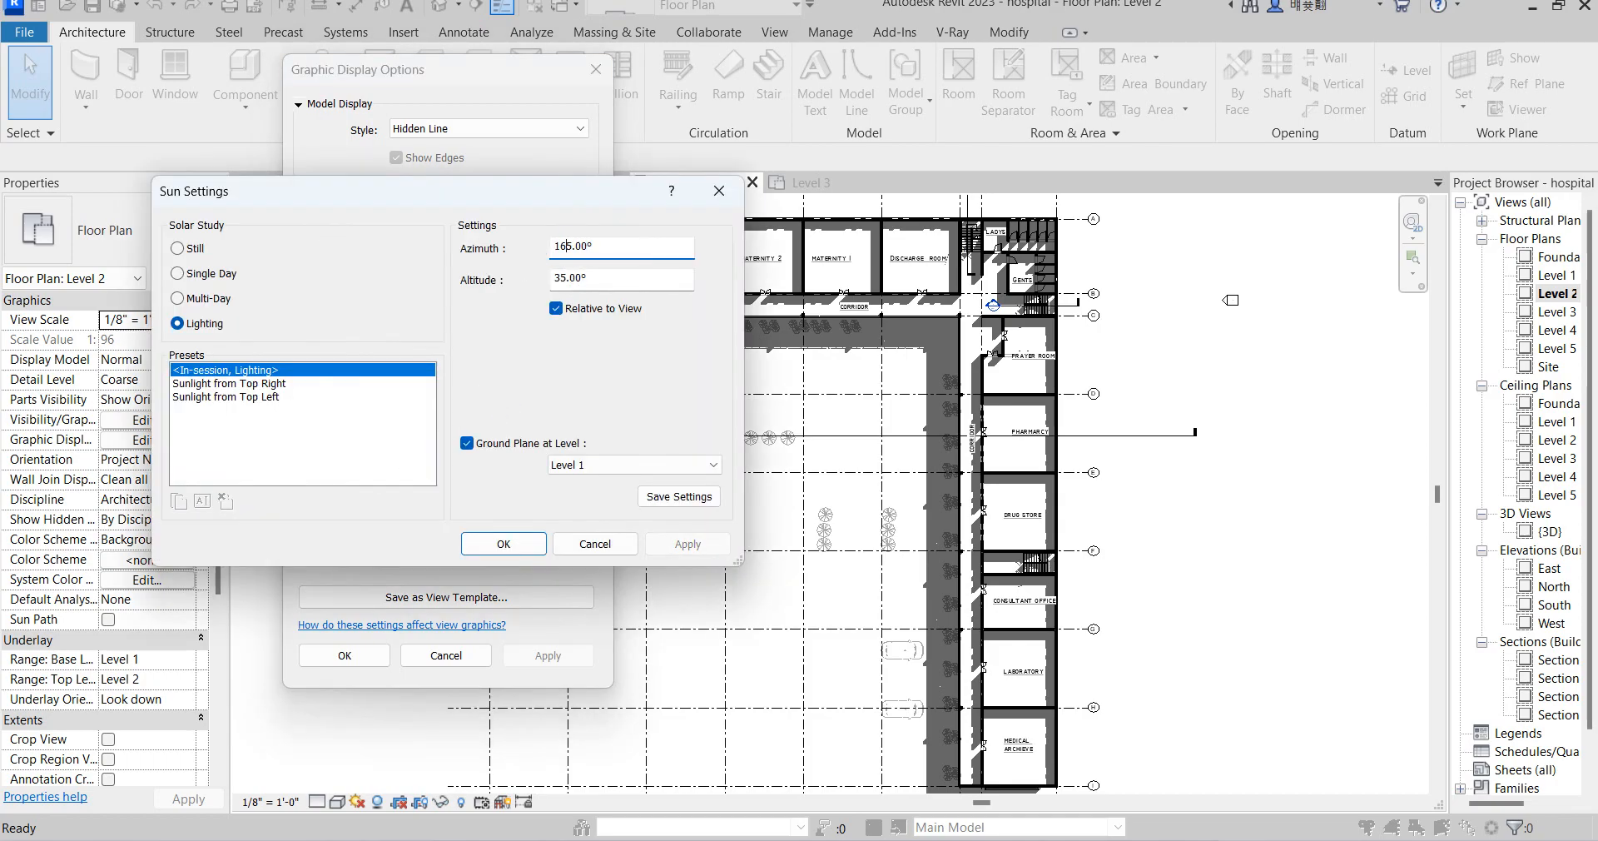
click(567, 279)
drag(562, 278, 556, 280)
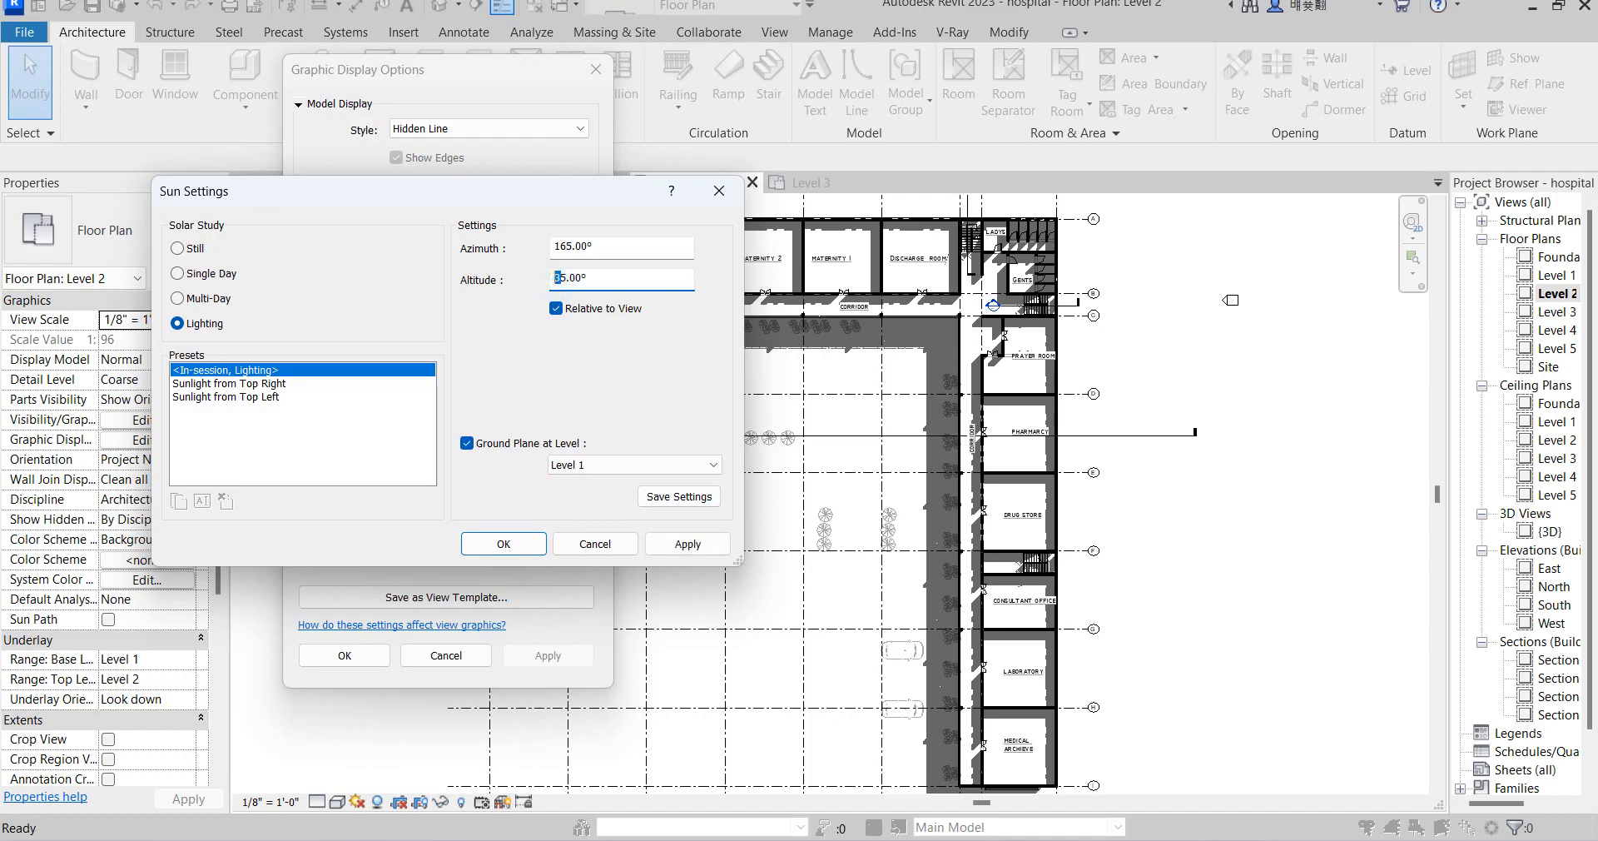
click(687, 543)
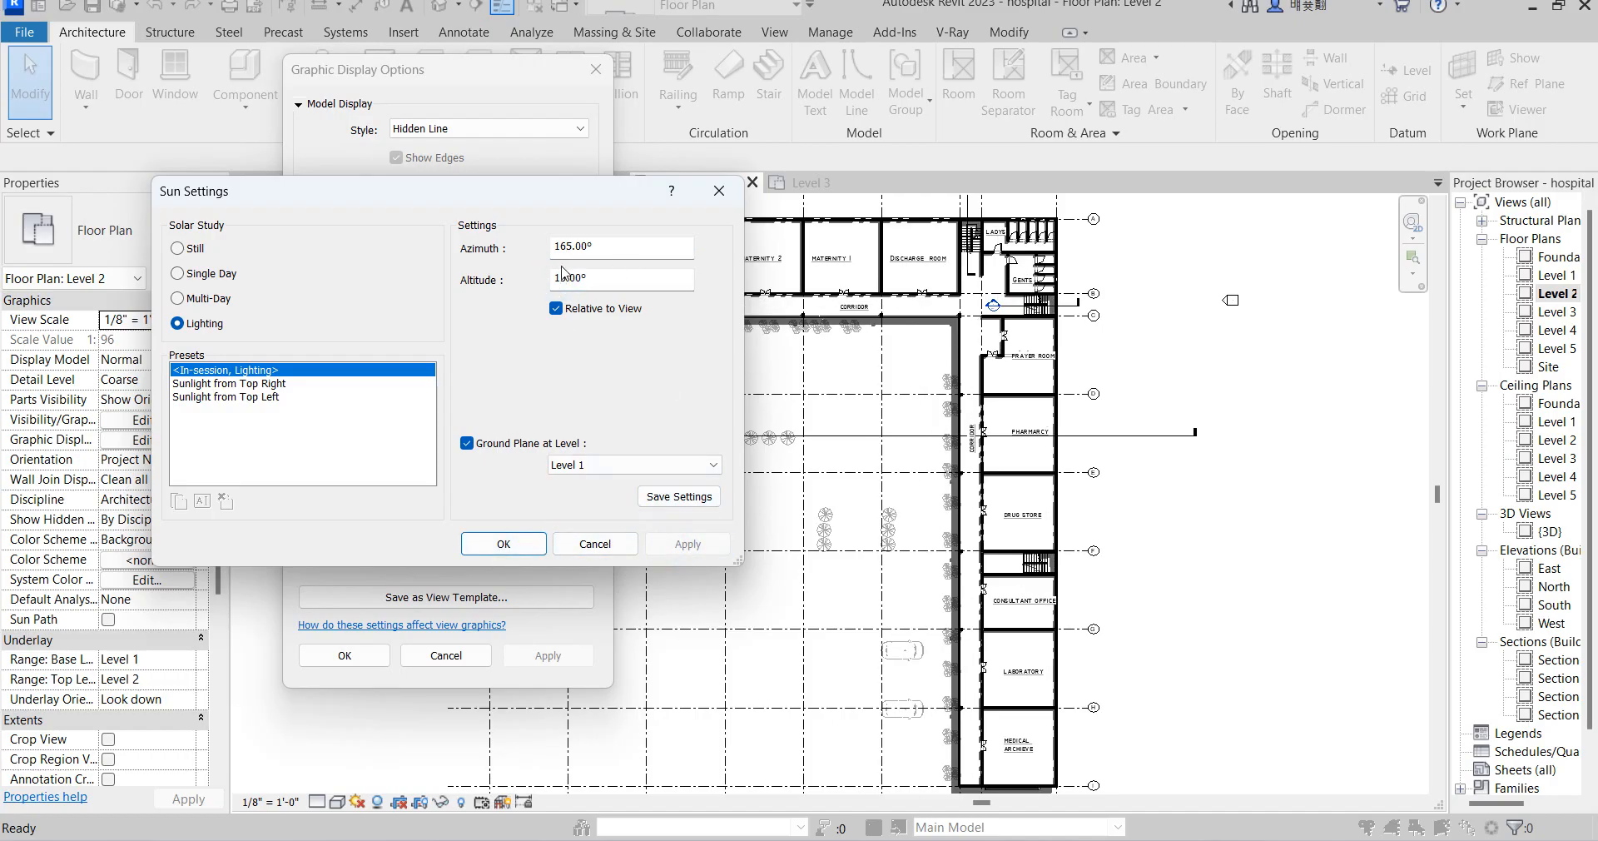
drag(563, 278, 549, 288)
click(593, 247)
drag(567, 246, 576, 248)
click(675, 541)
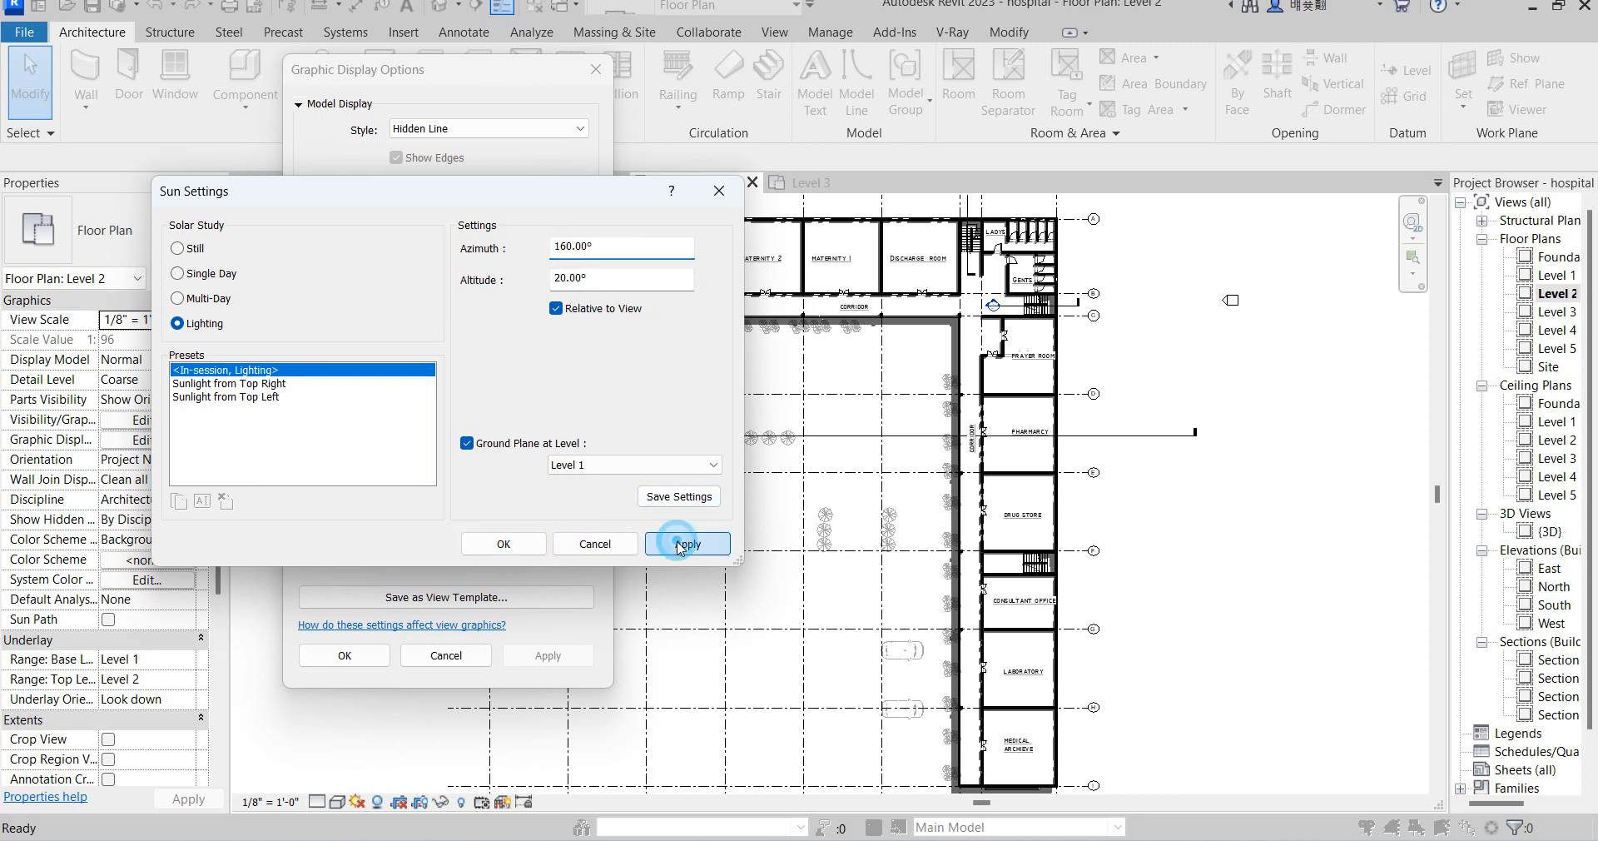
click(515, 546)
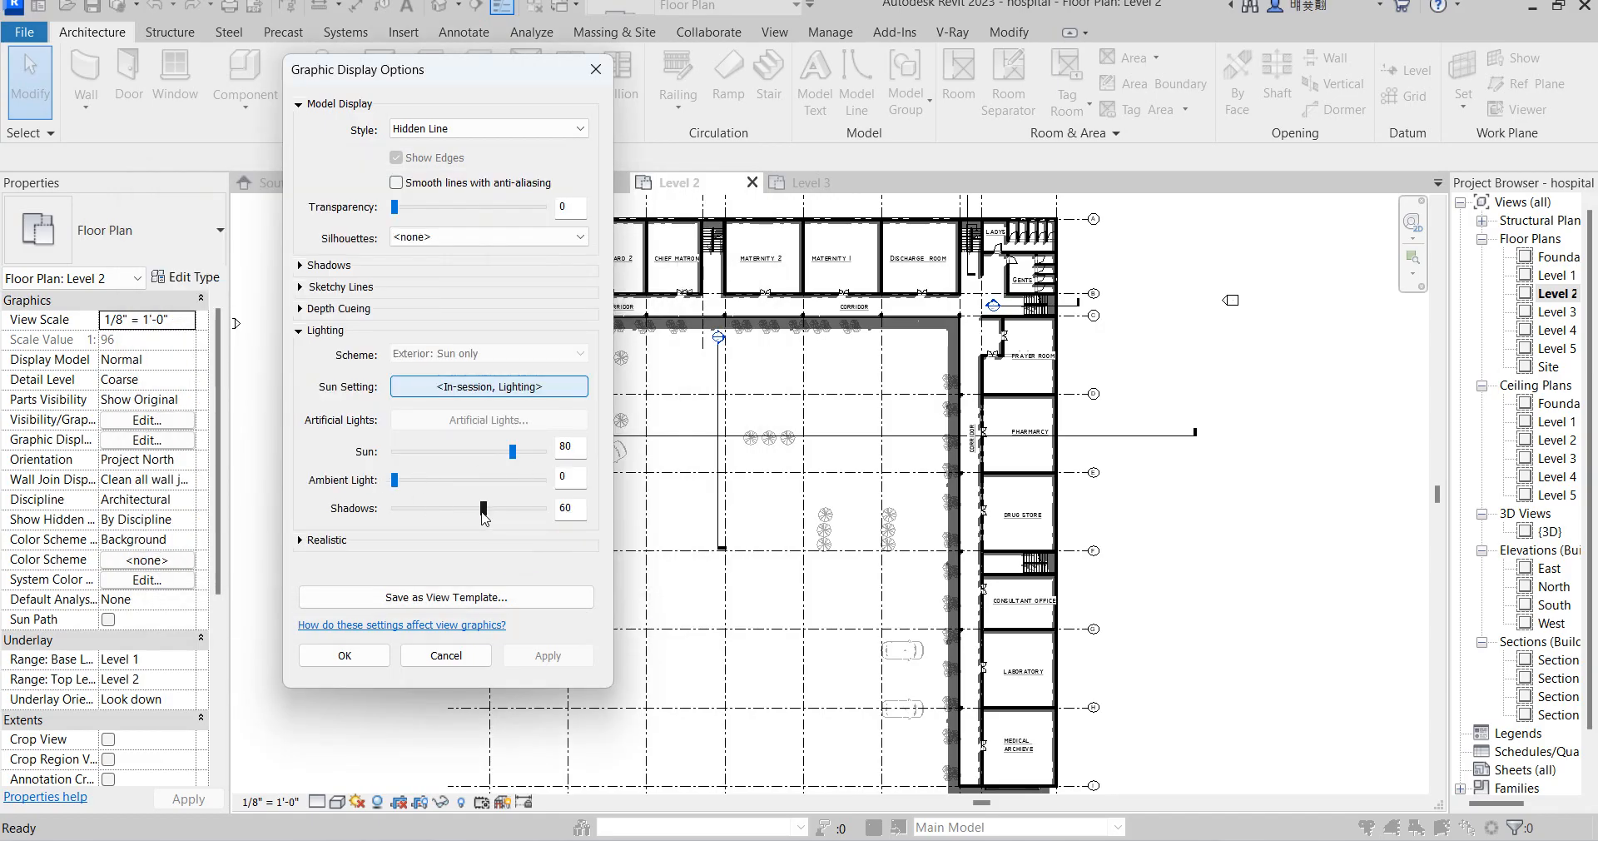
Set the Level 2 shadow intensity to 31 and sun intensity to 58, and accept the graphic display options
drag(484, 509, 440, 509)
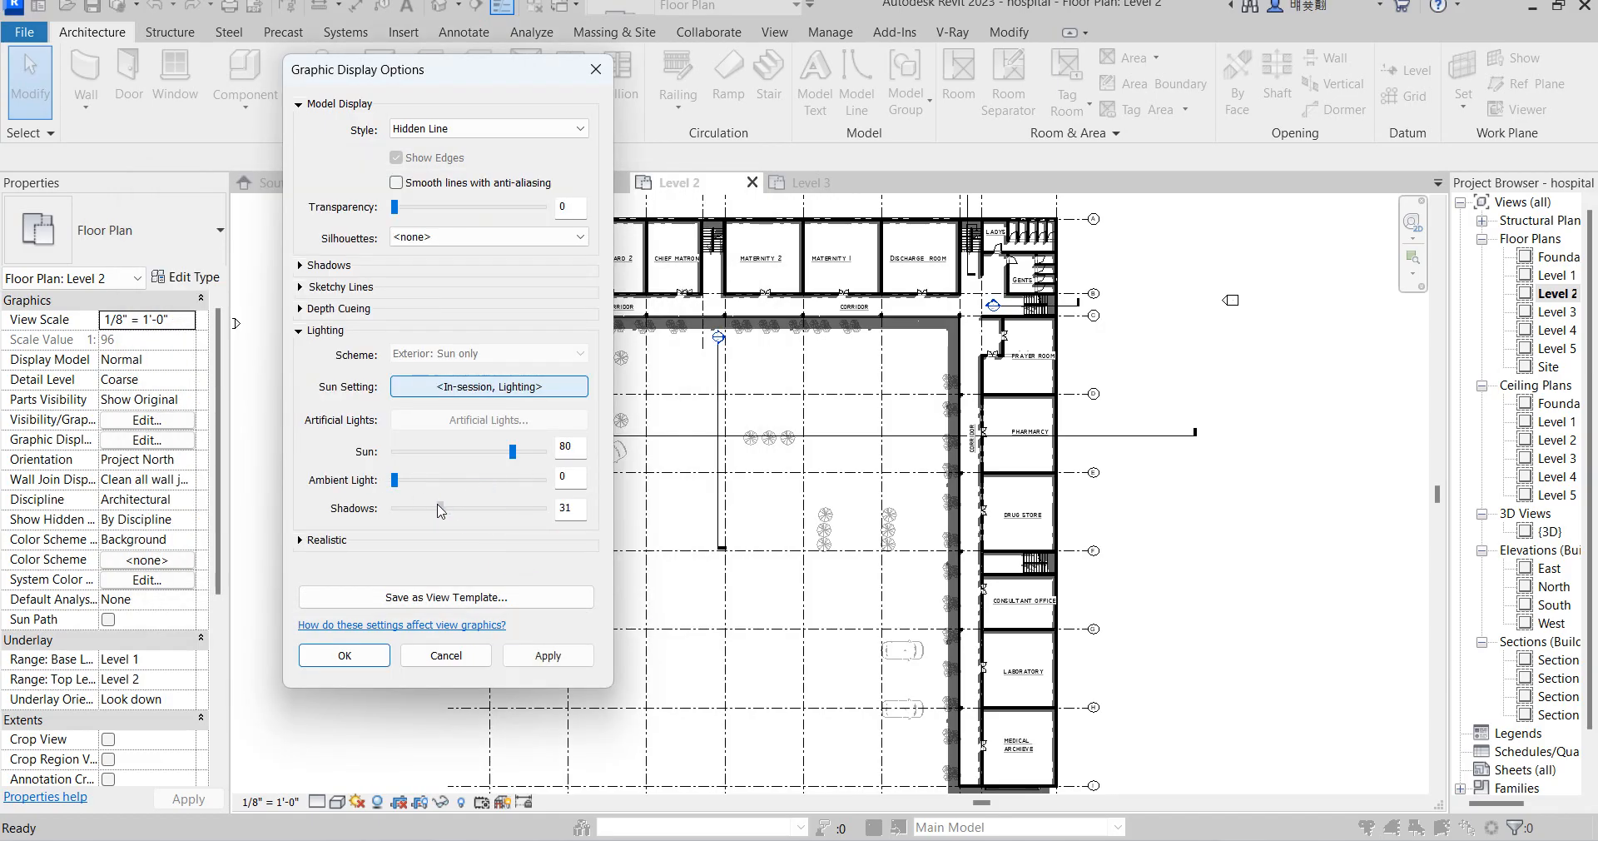
click(548, 655)
drag(513, 454, 481, 454)
click(546, 655)
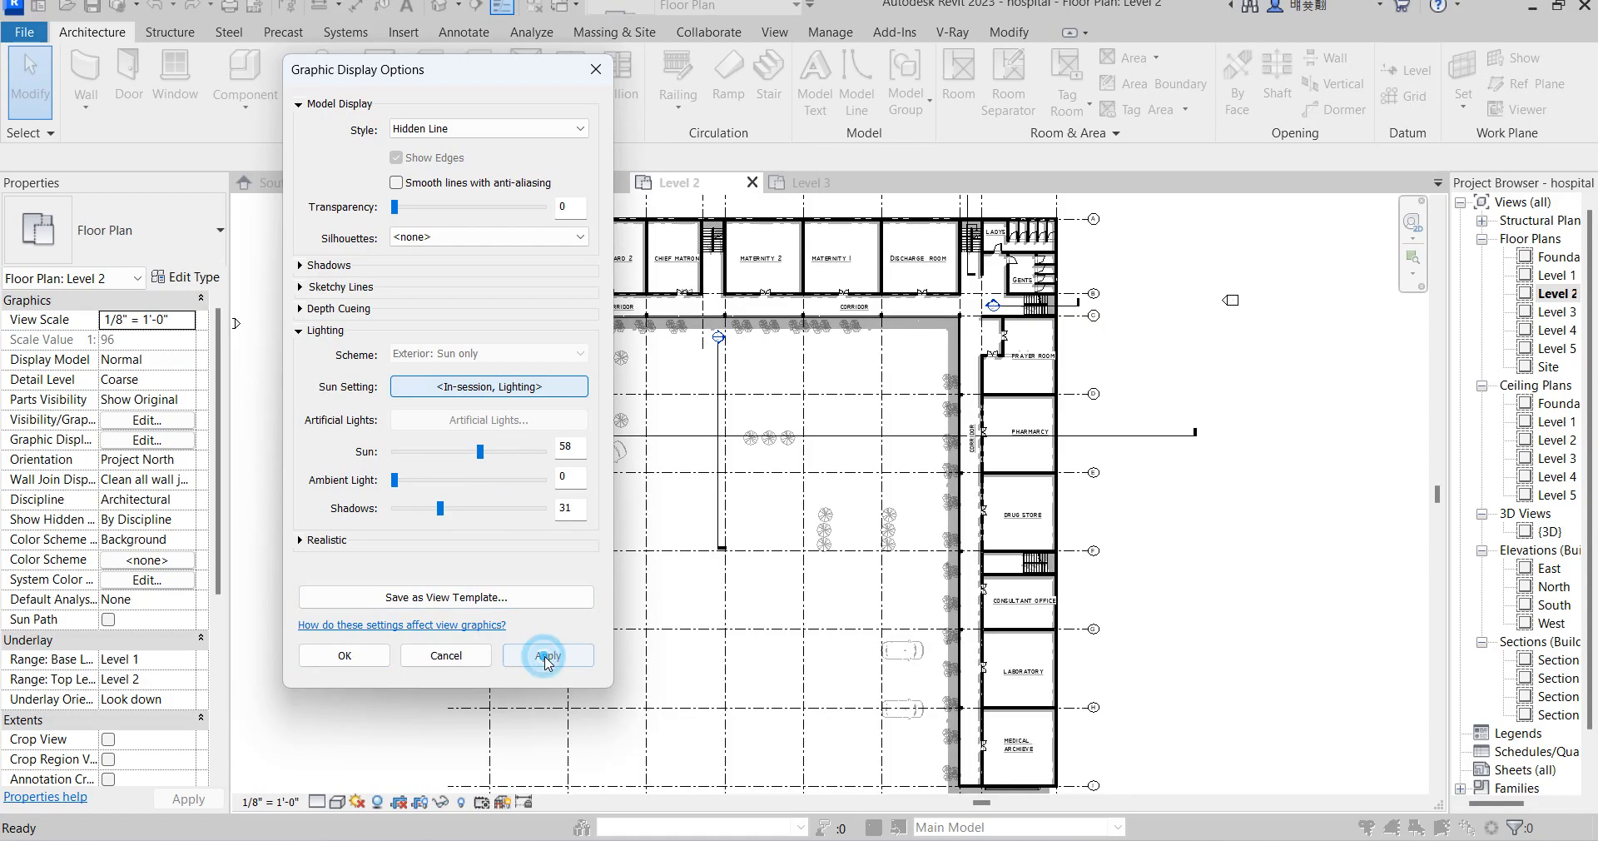
click(373, 653)
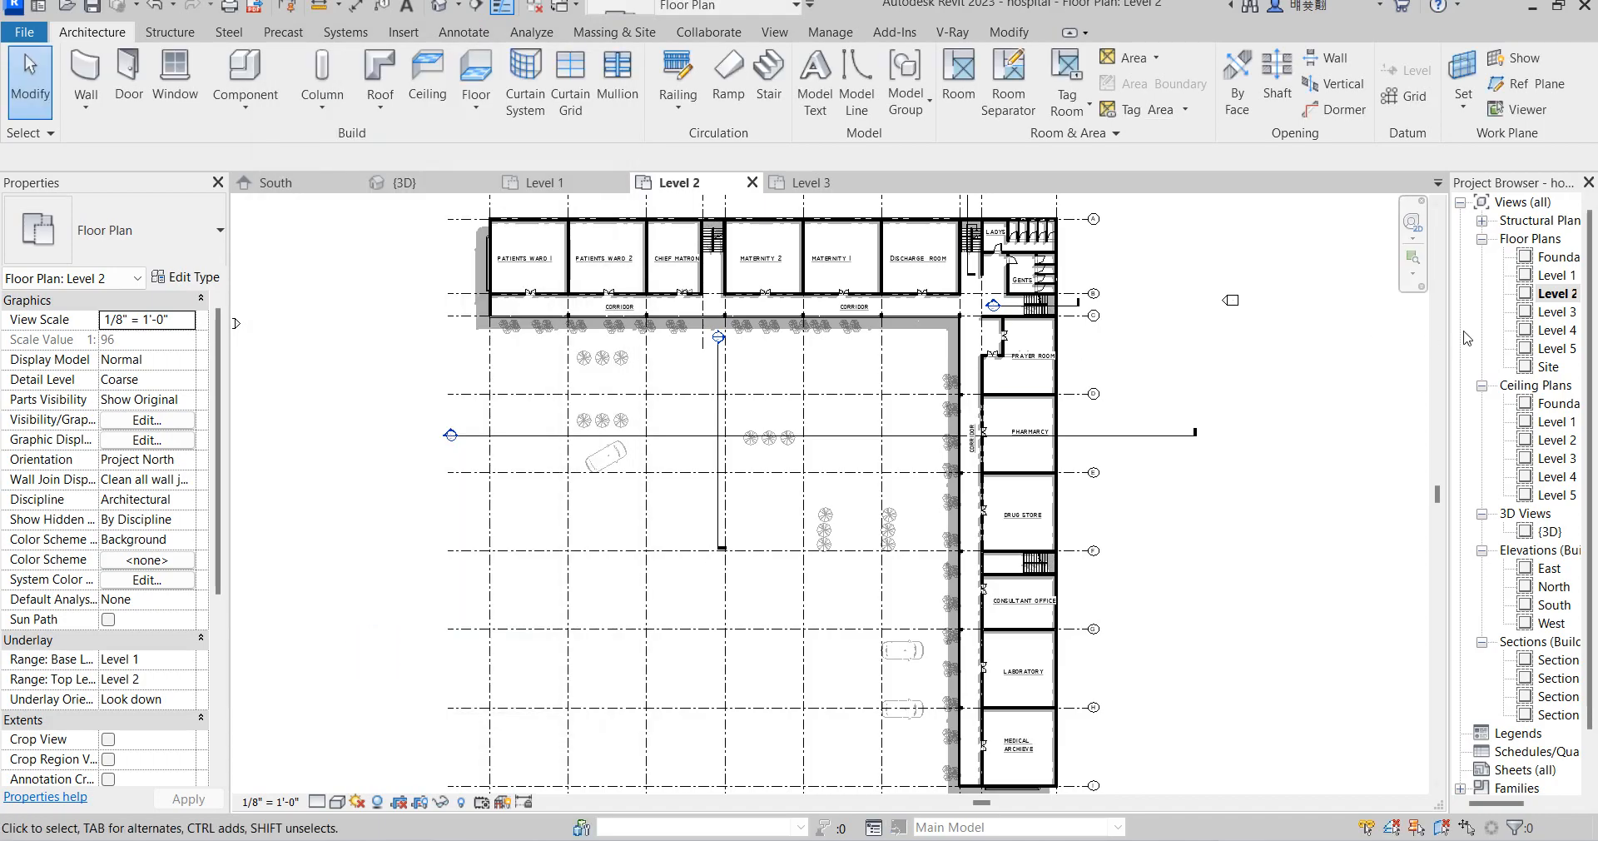
Open the Level 3 floor plan and set its sun azimuth to 160° and altitude to 25°
double_click(1553, 313)
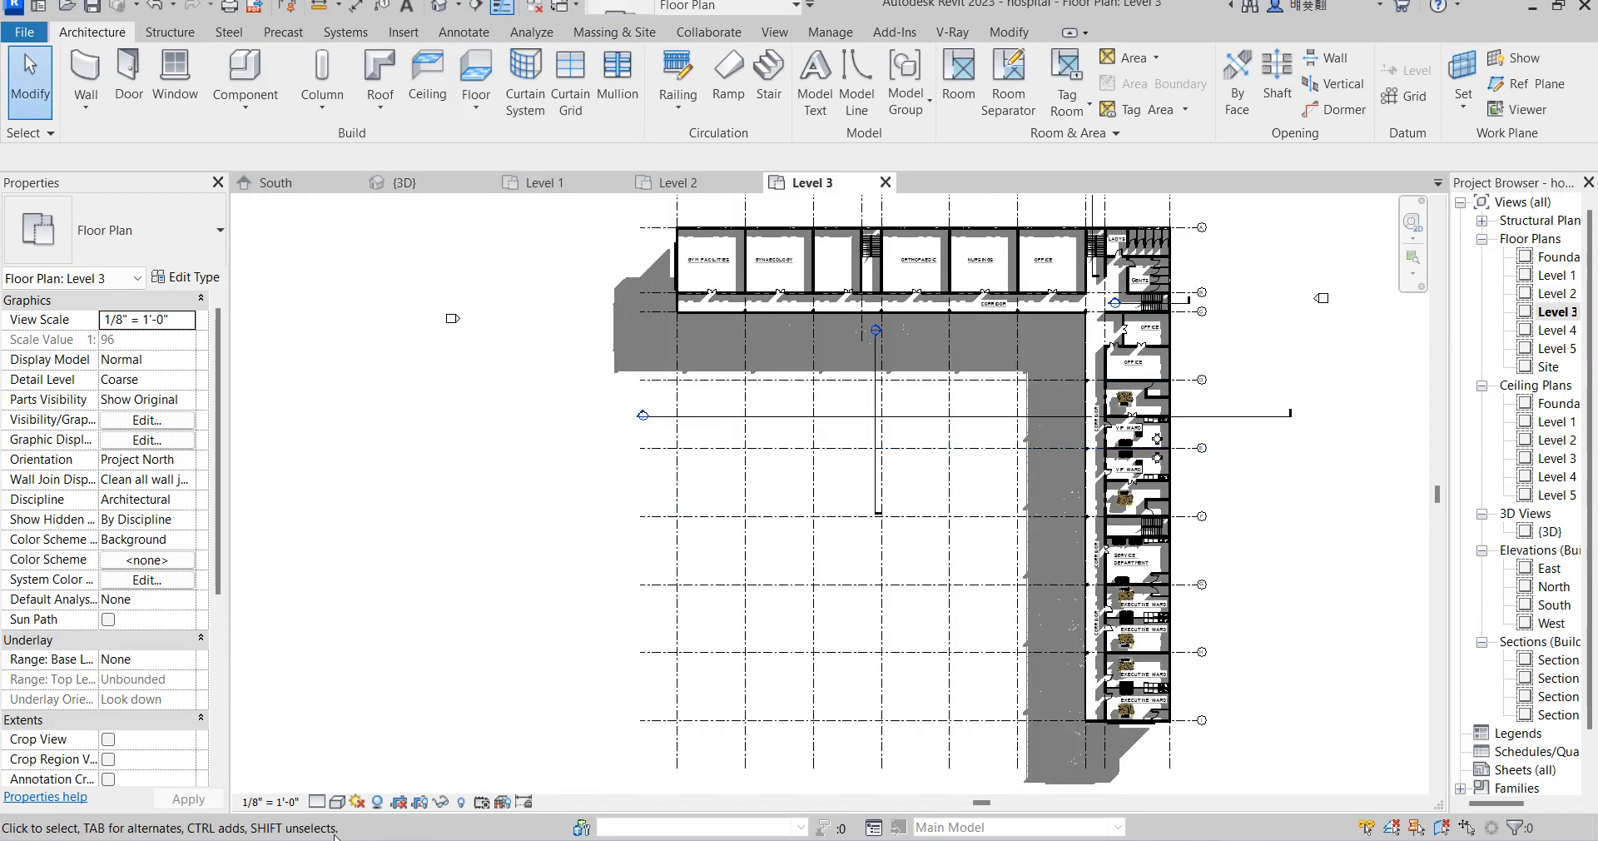
click(338, 802)
click(391, 662)
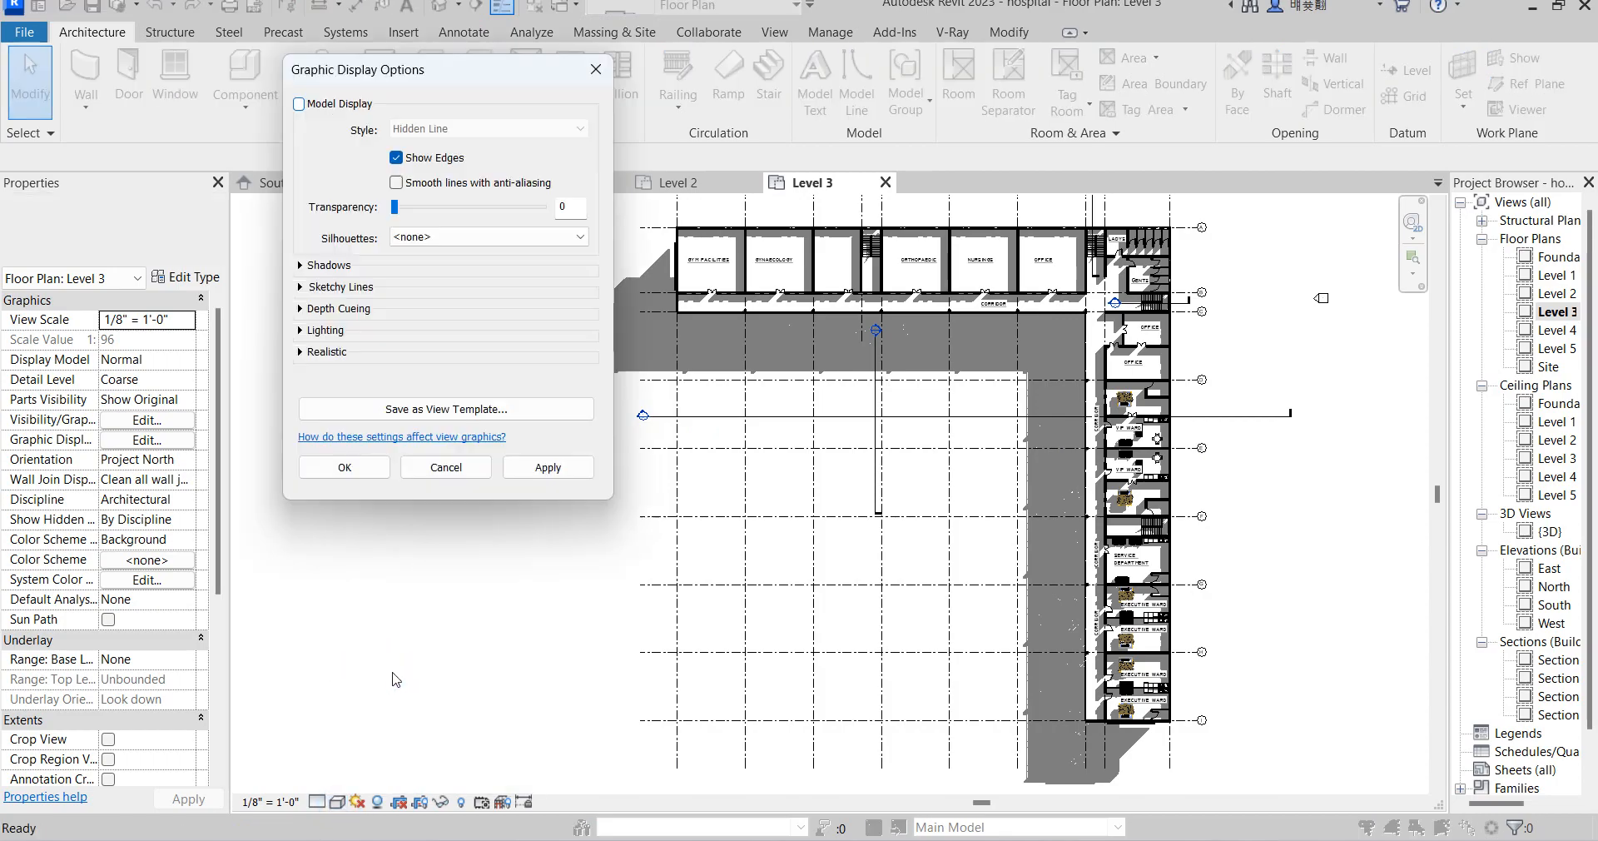
click(300, 352)
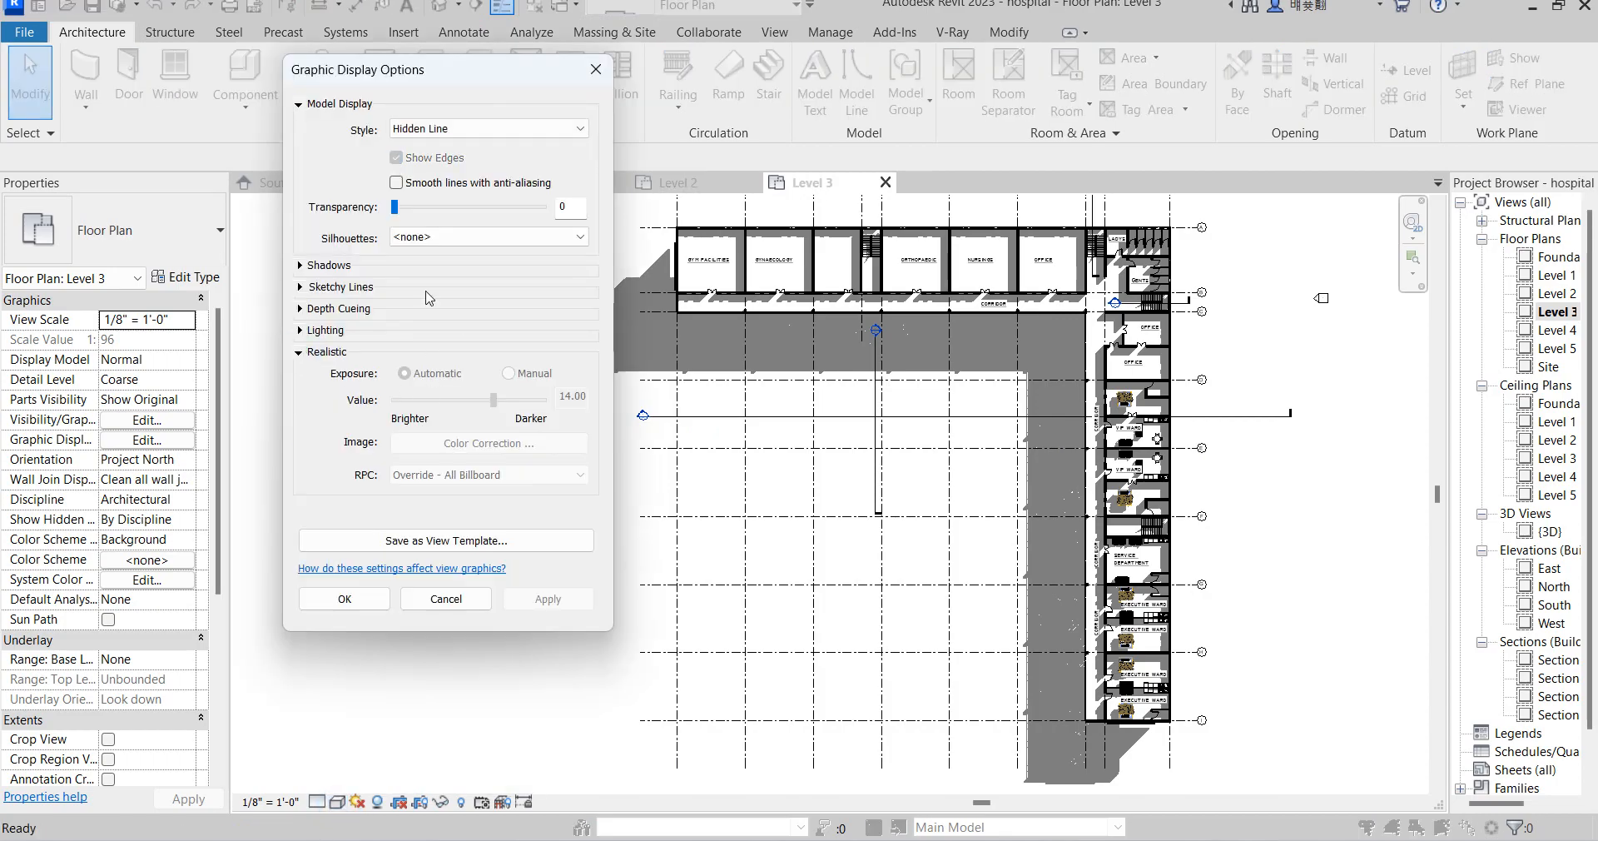
click(301, 329)
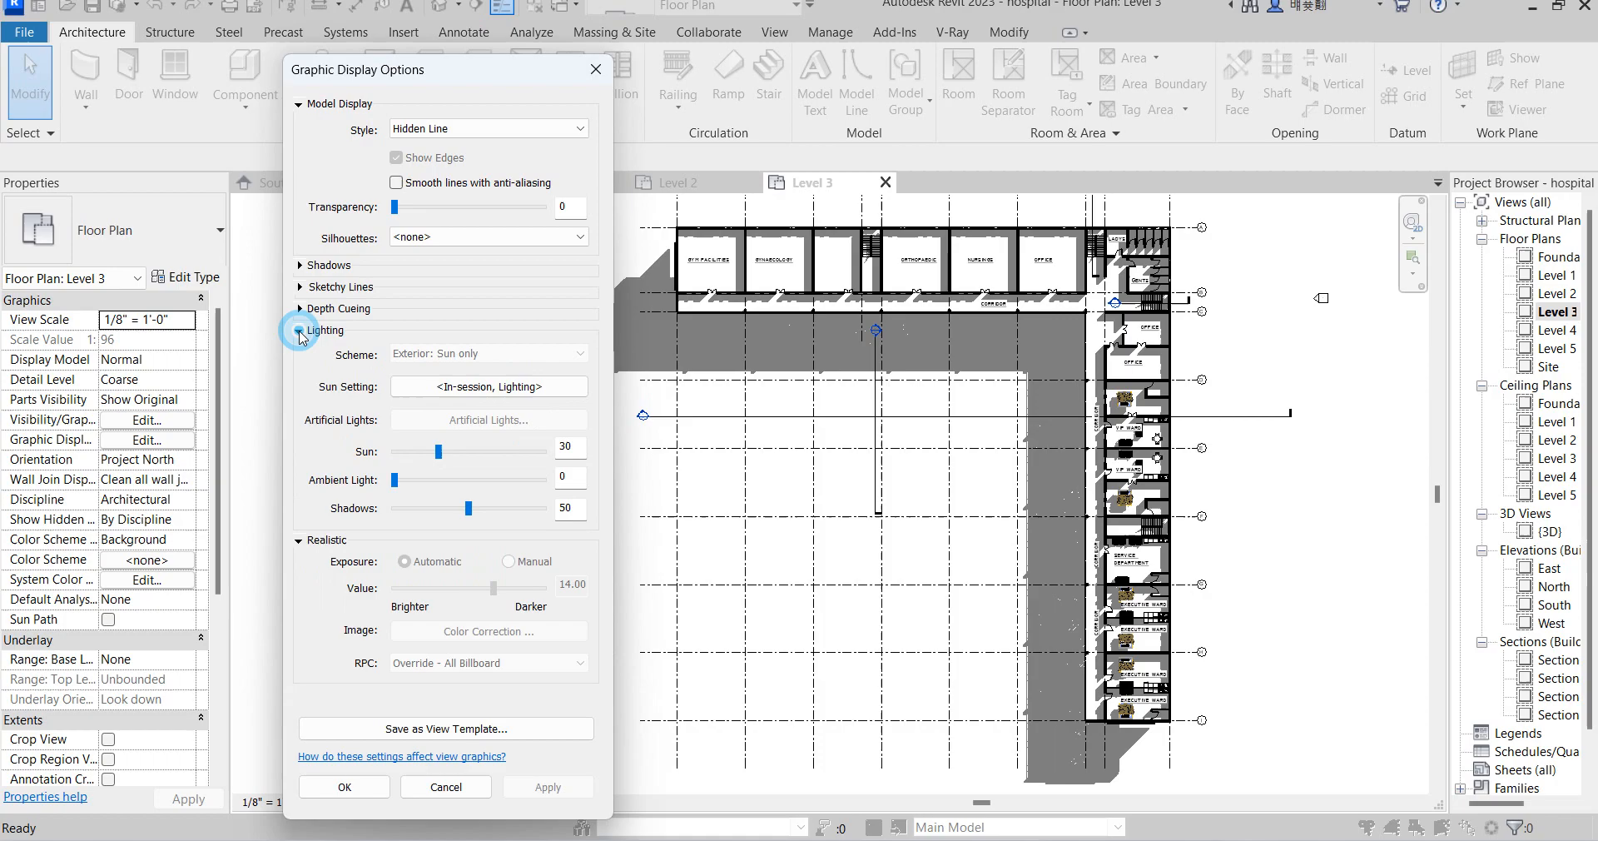
click(474, 388)
click(565, 312)
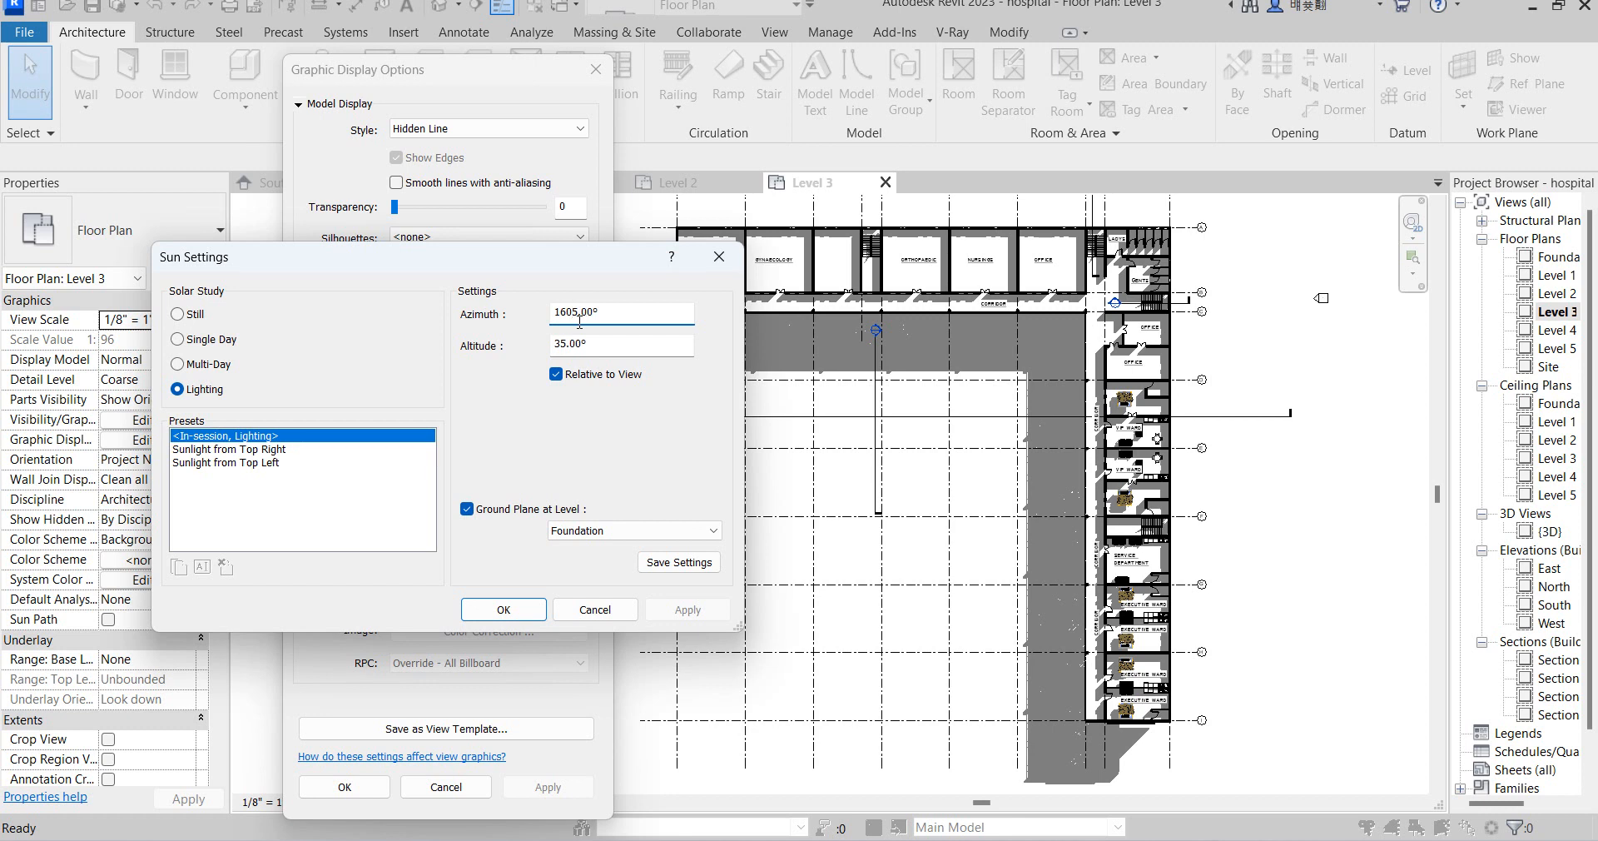
drag(566, 353, 561, 355)
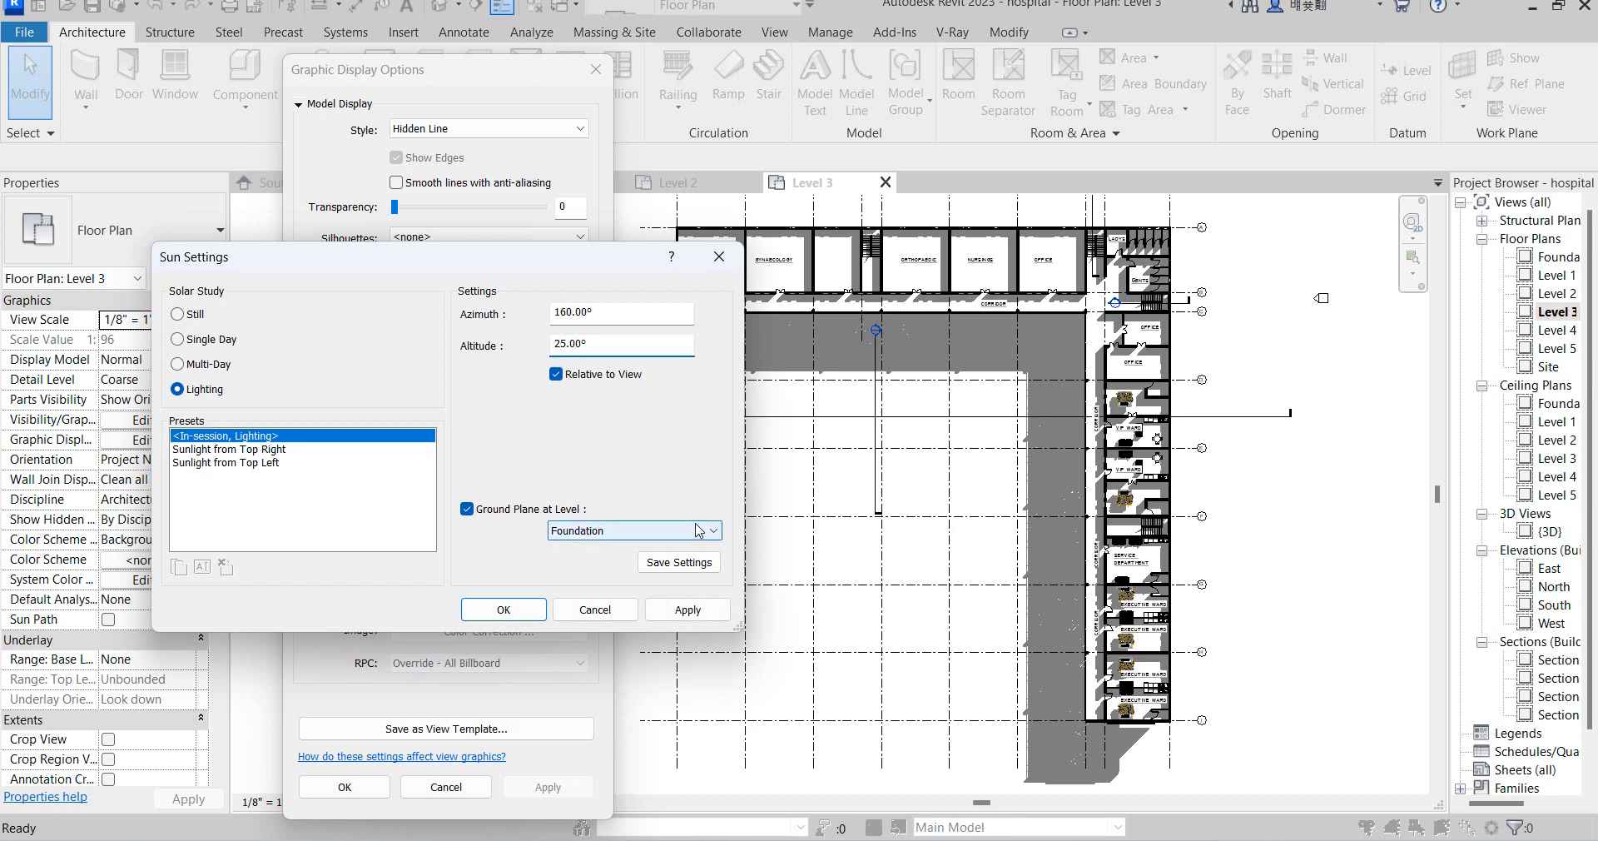
Try Level 3 as the ground plane for the Level 3 plan's shadows
click(596, 537)
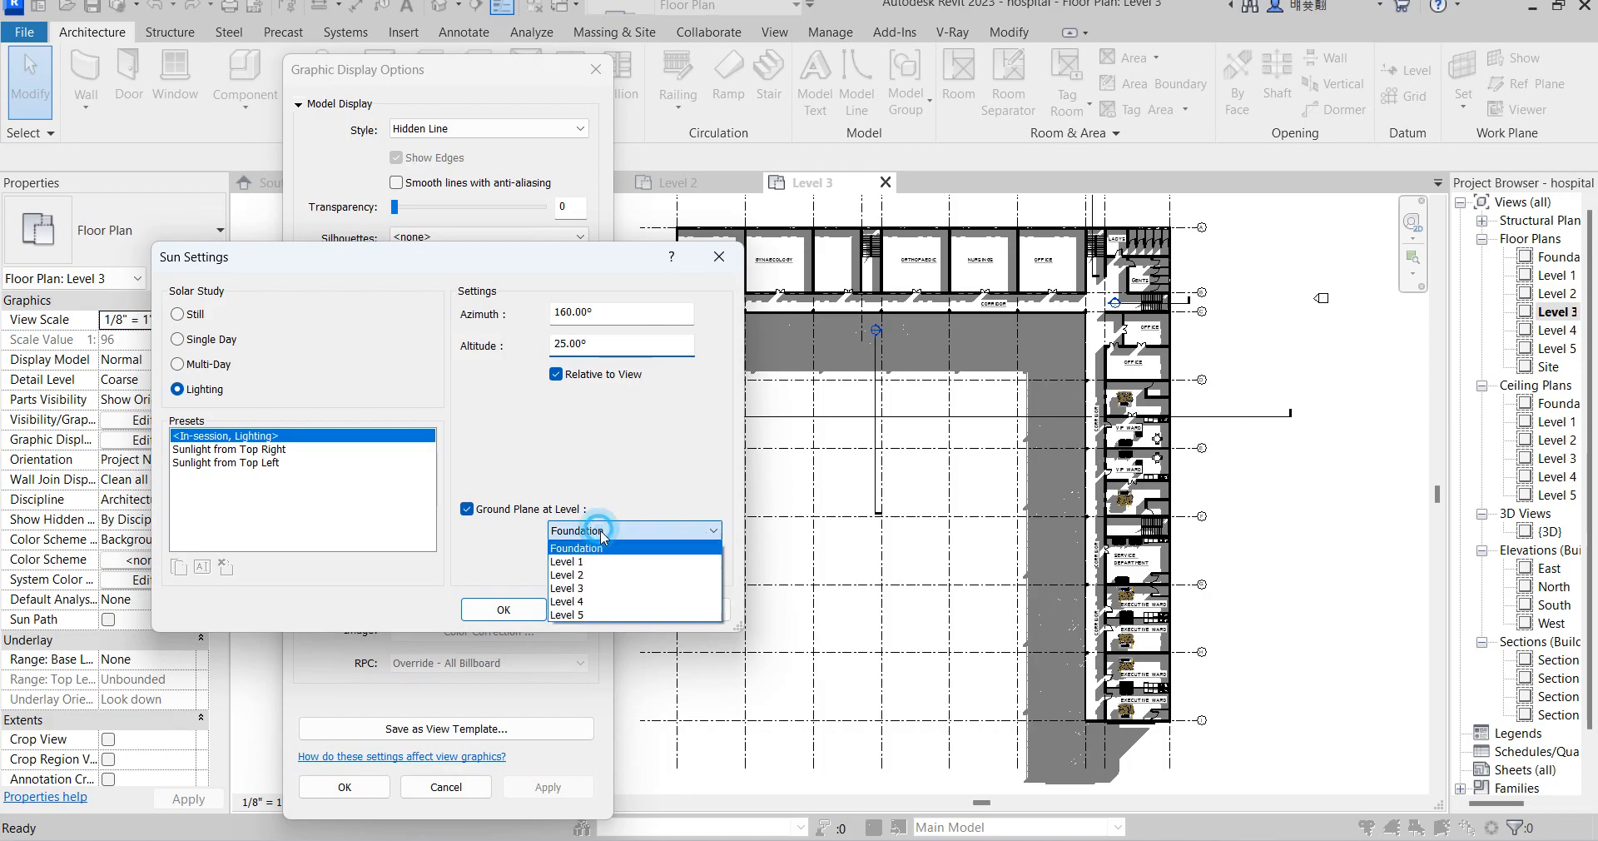
click(596, 588)
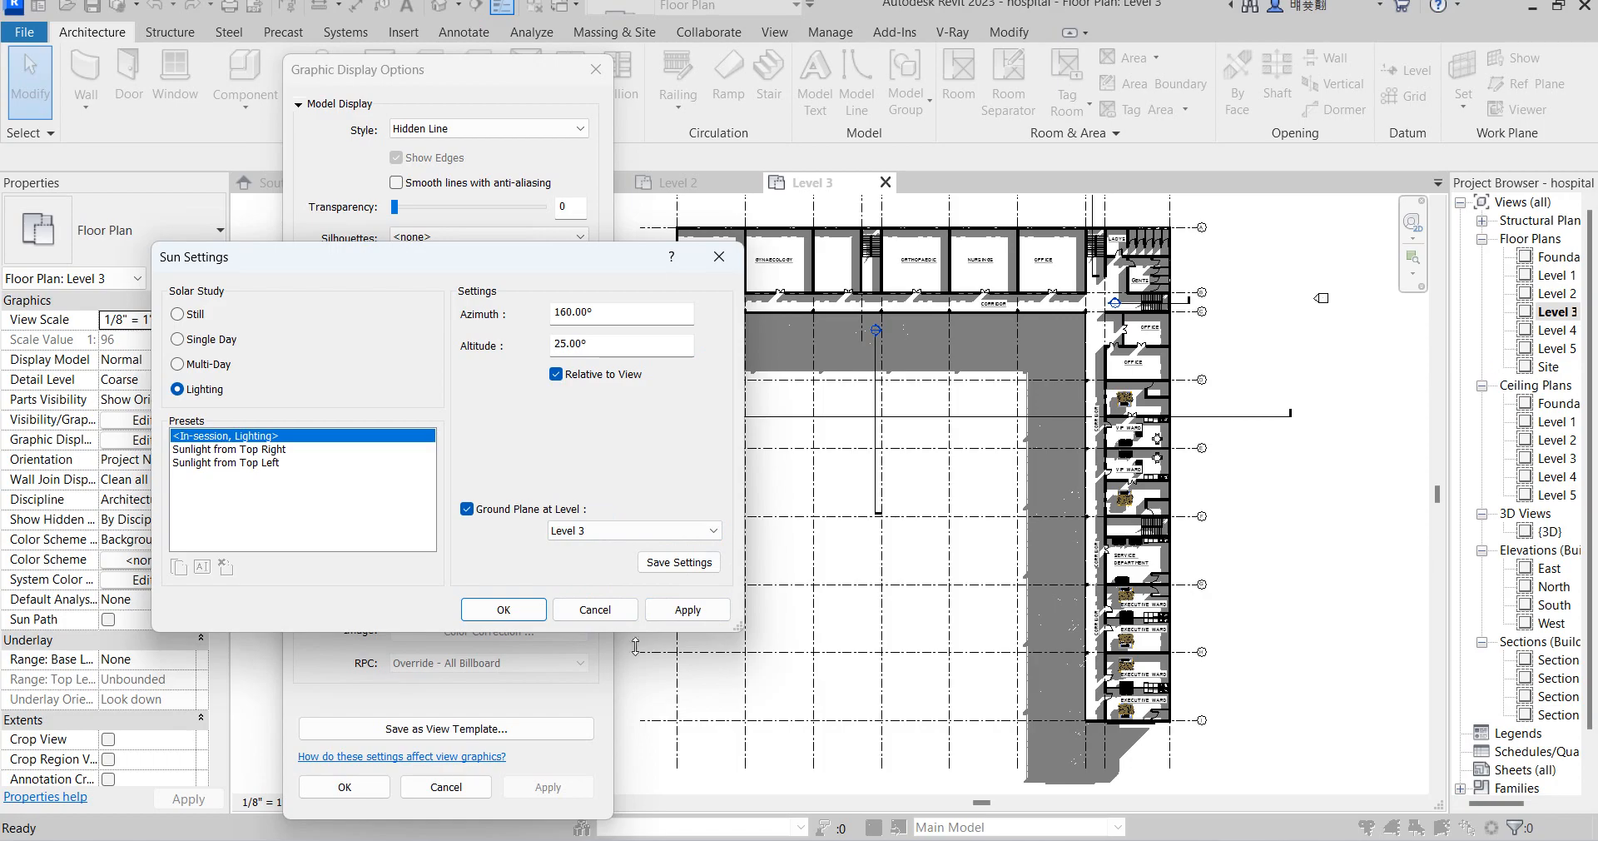
click(666, 610)
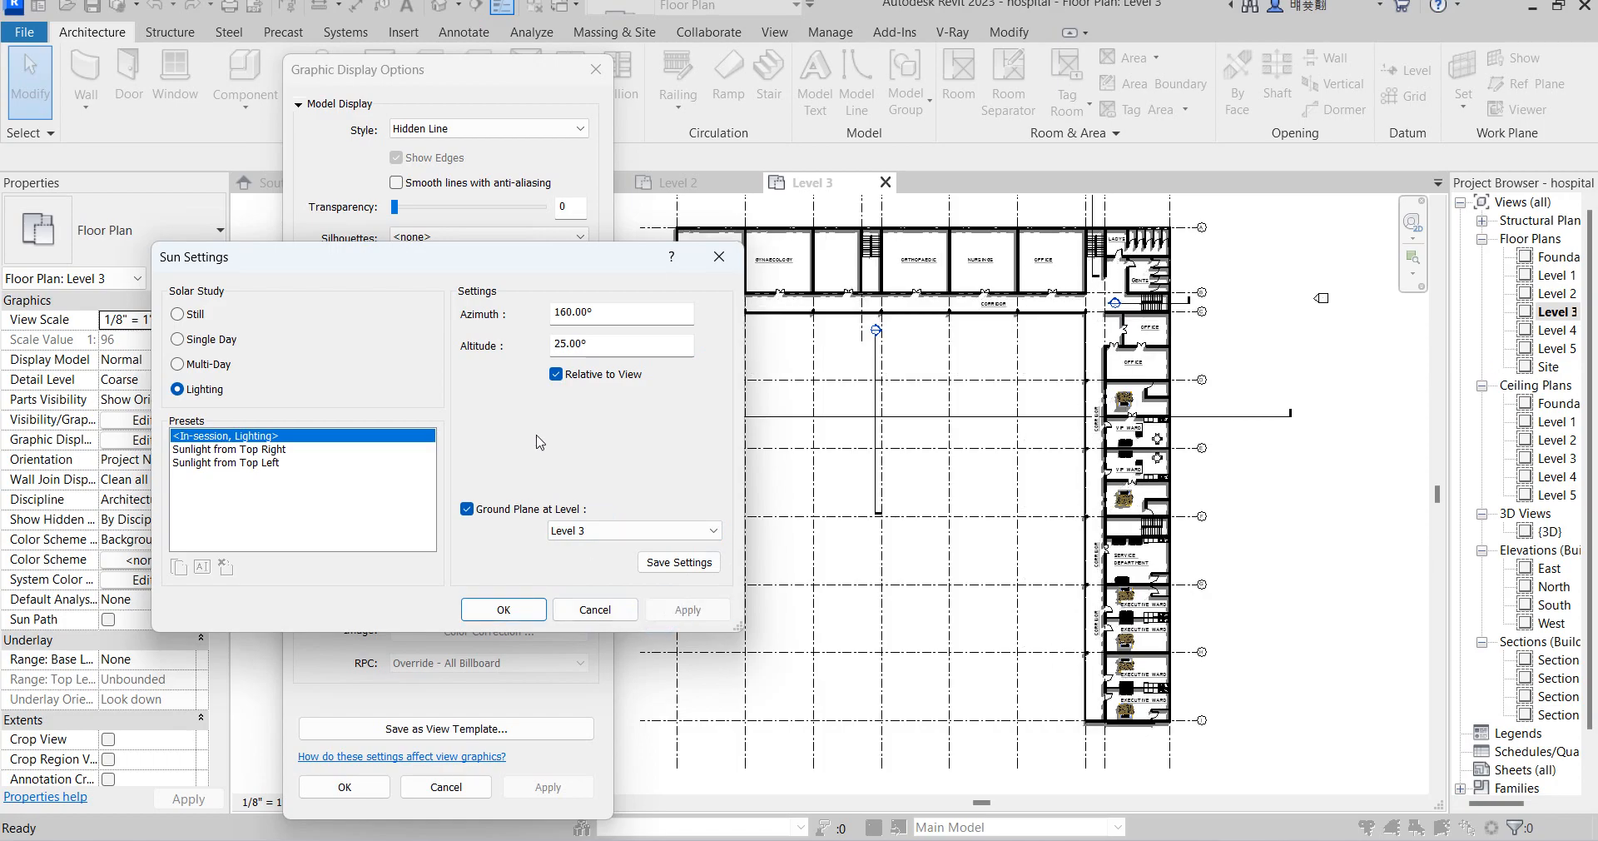
Set the ground plane for the Level 3 plan's shadows to Level 2 and accept the sun settings
click(685, 531)
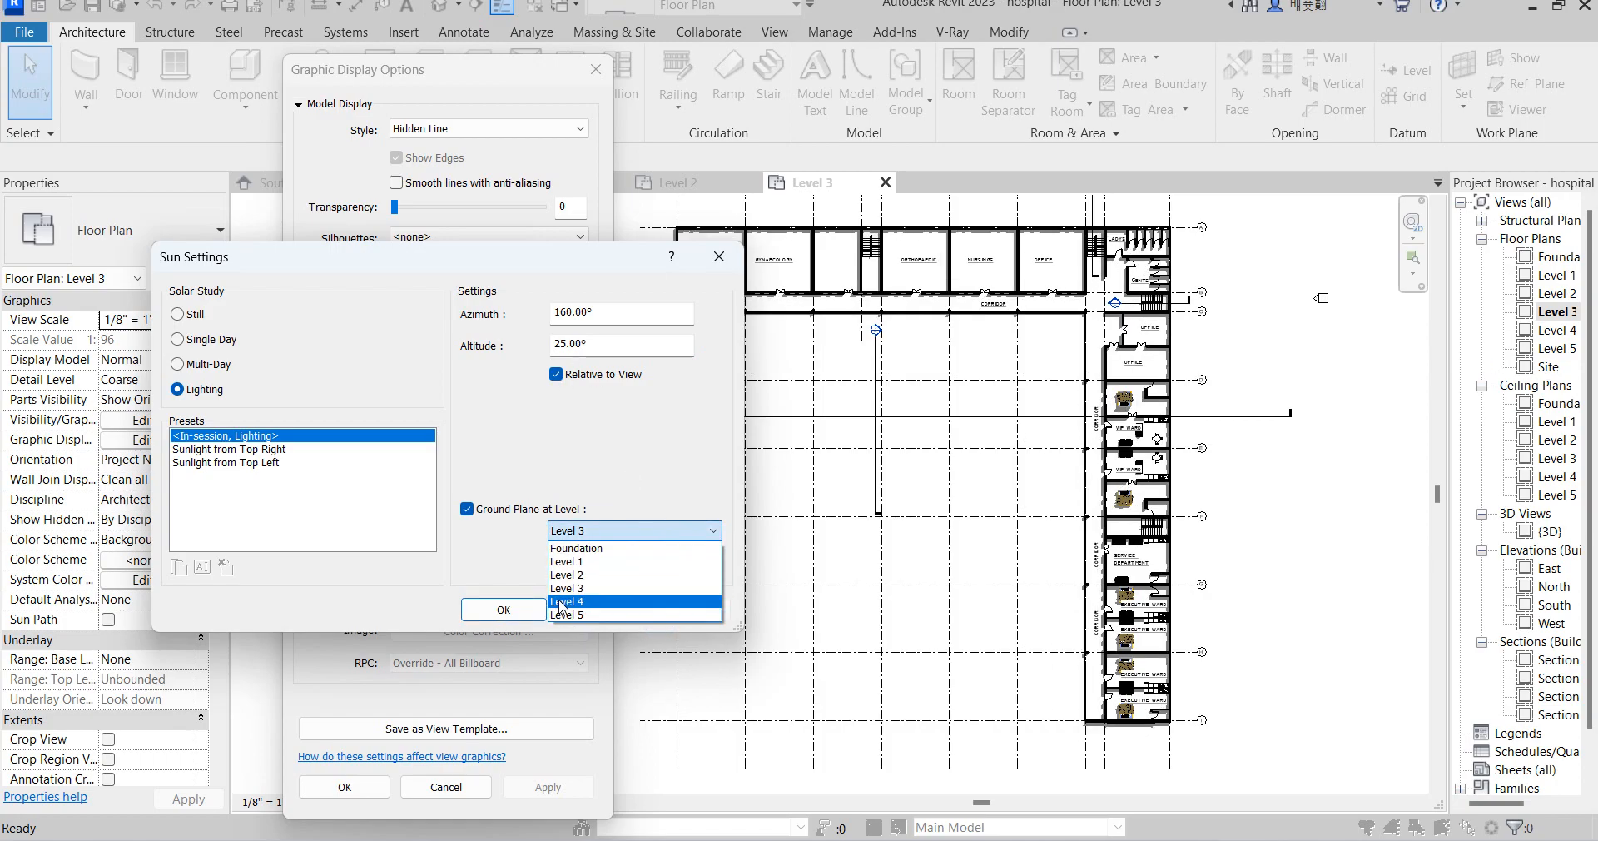
click(573, 575)
click(682, 610)
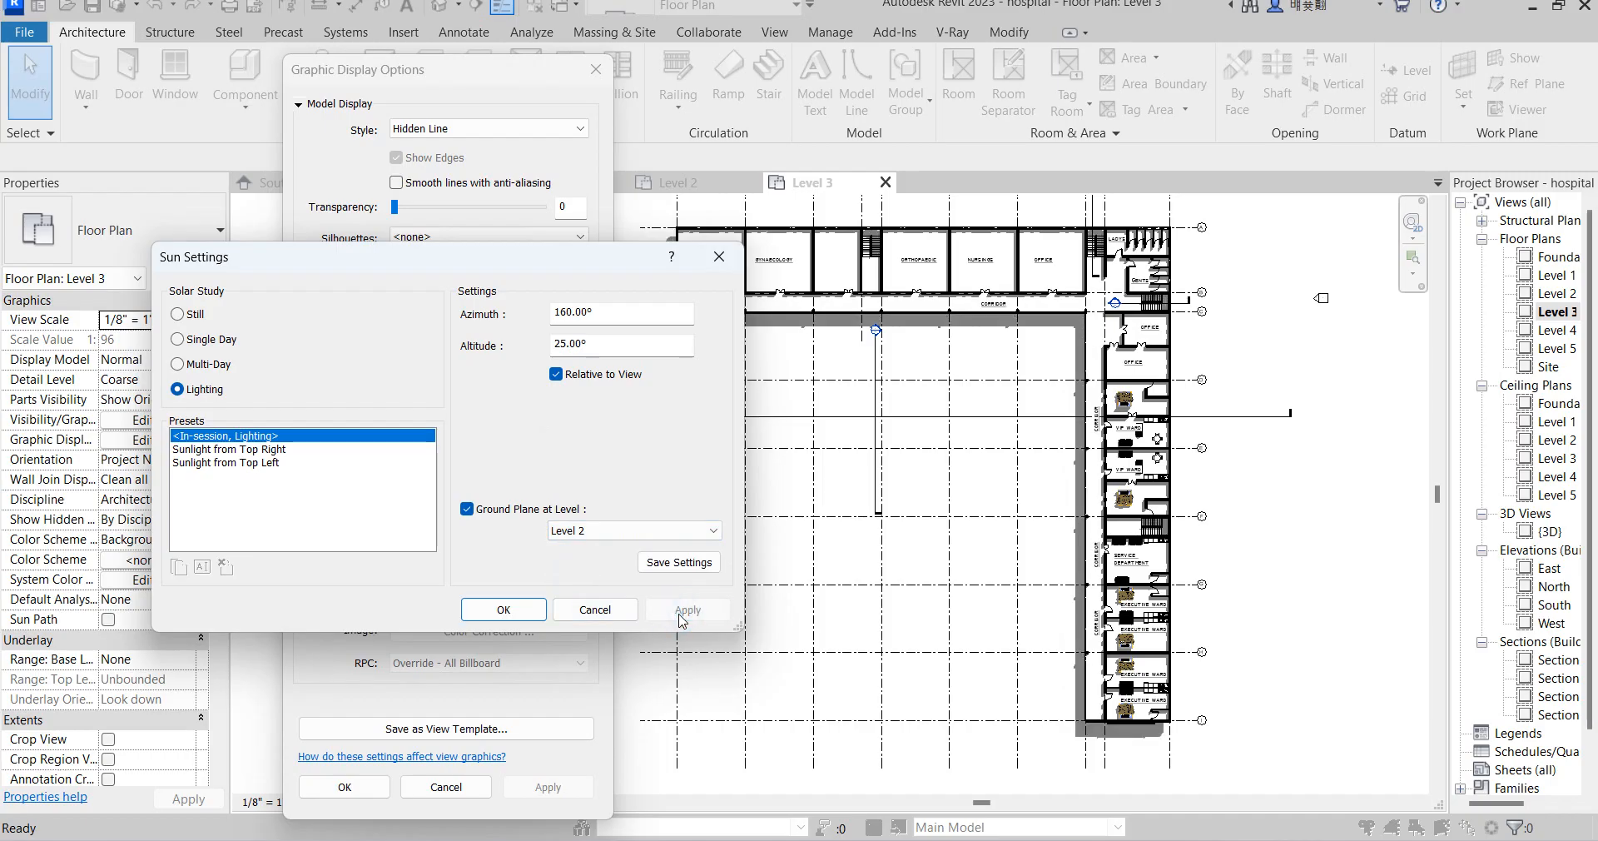
click(500, 608)
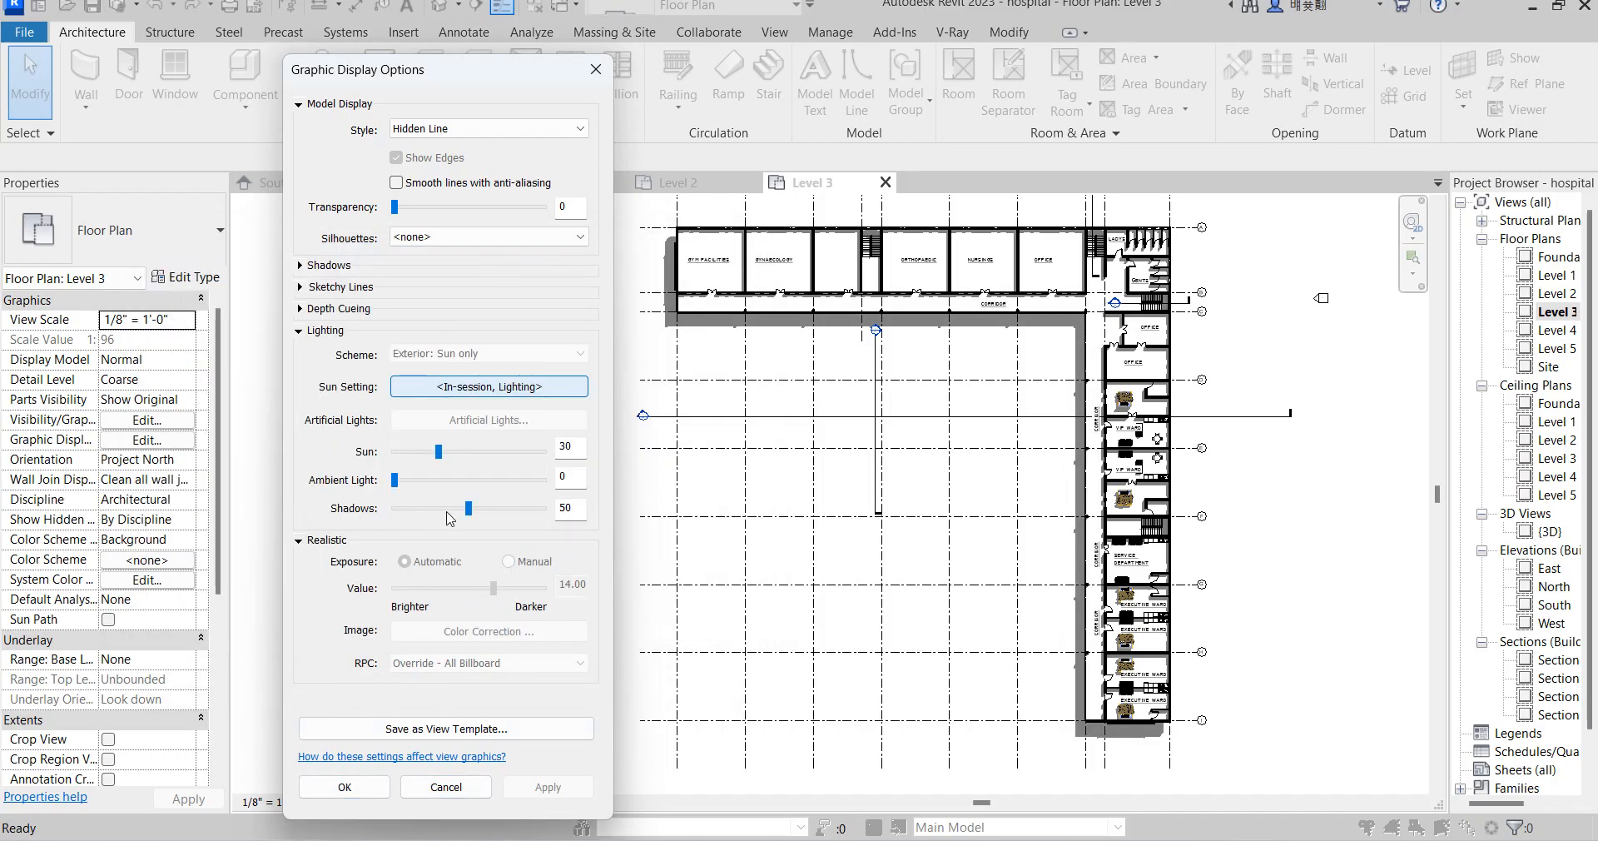
Set the Level 3 plan's sun intensity to 39, ambient light to 20 and shadows to 49
drag(440, 457, 453, 451)
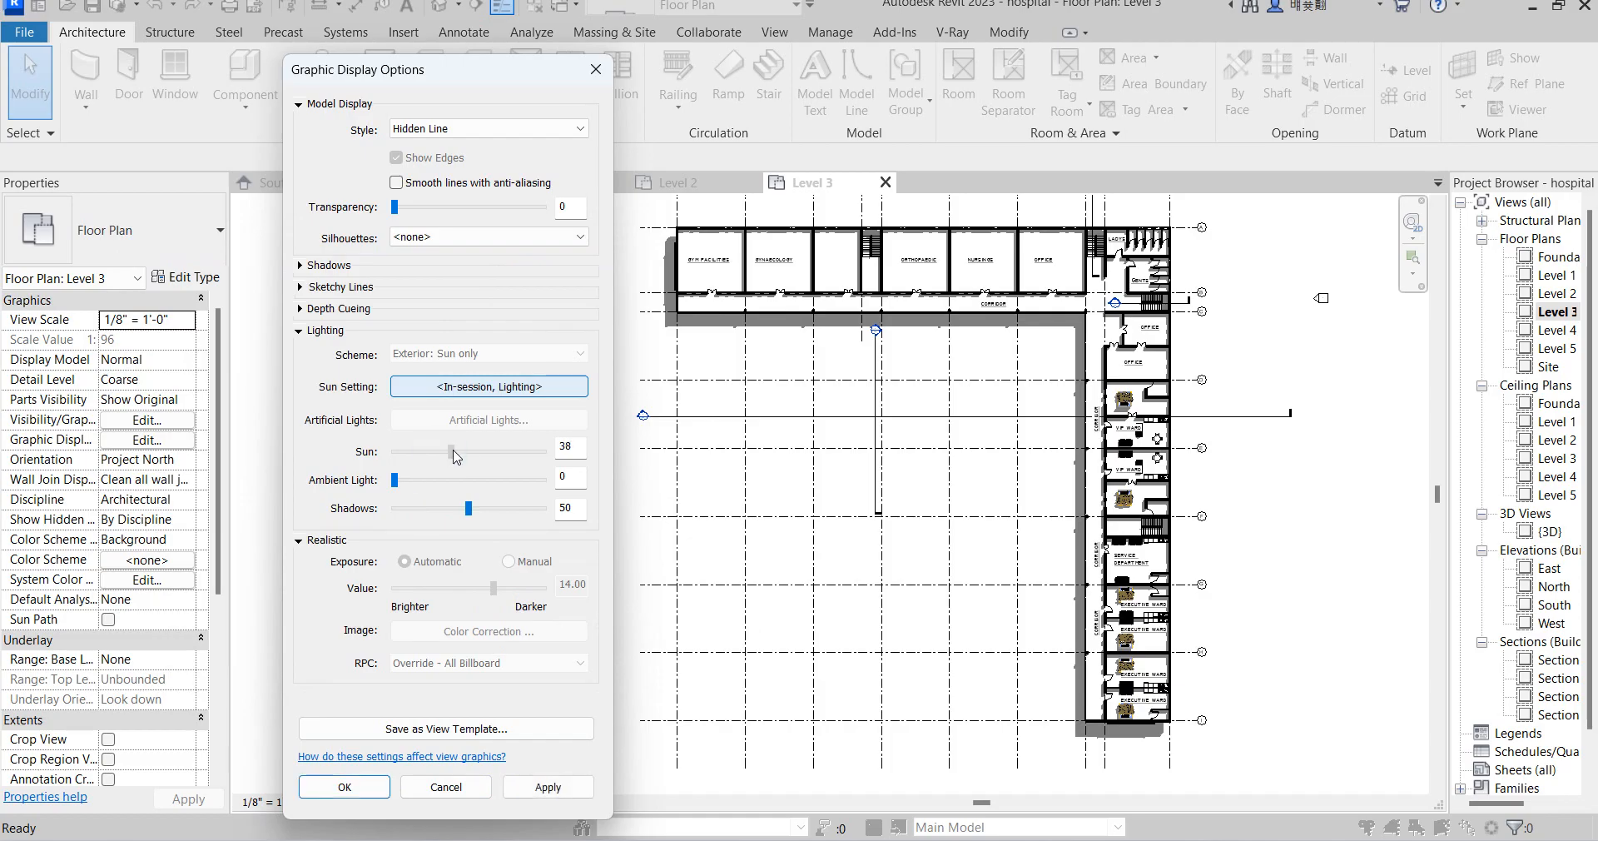
drag(470, 518, 471, 515)
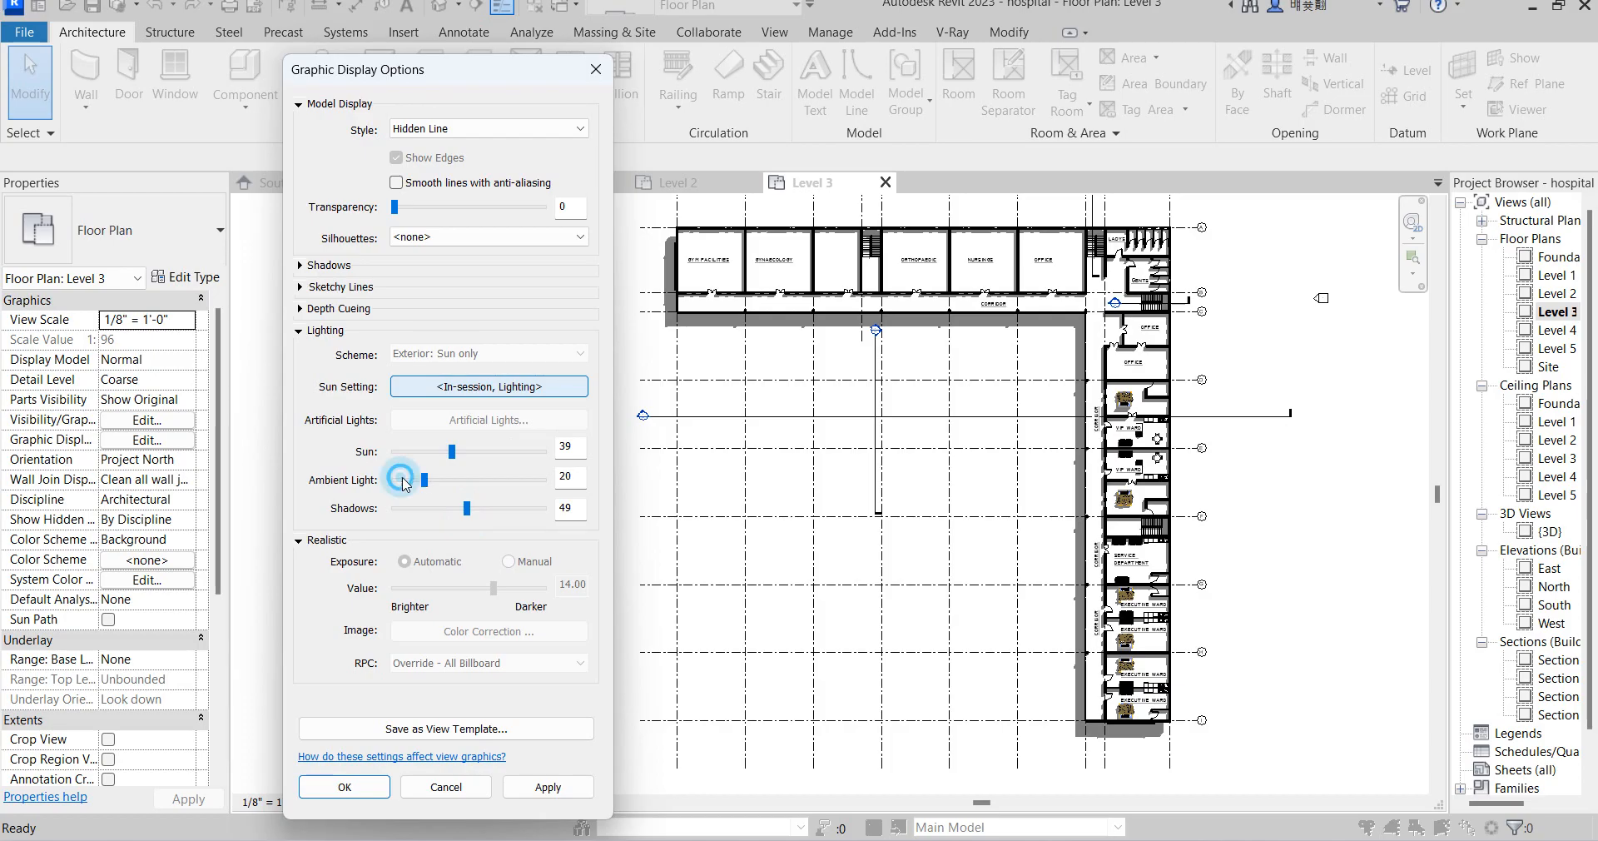
click(387, 787)
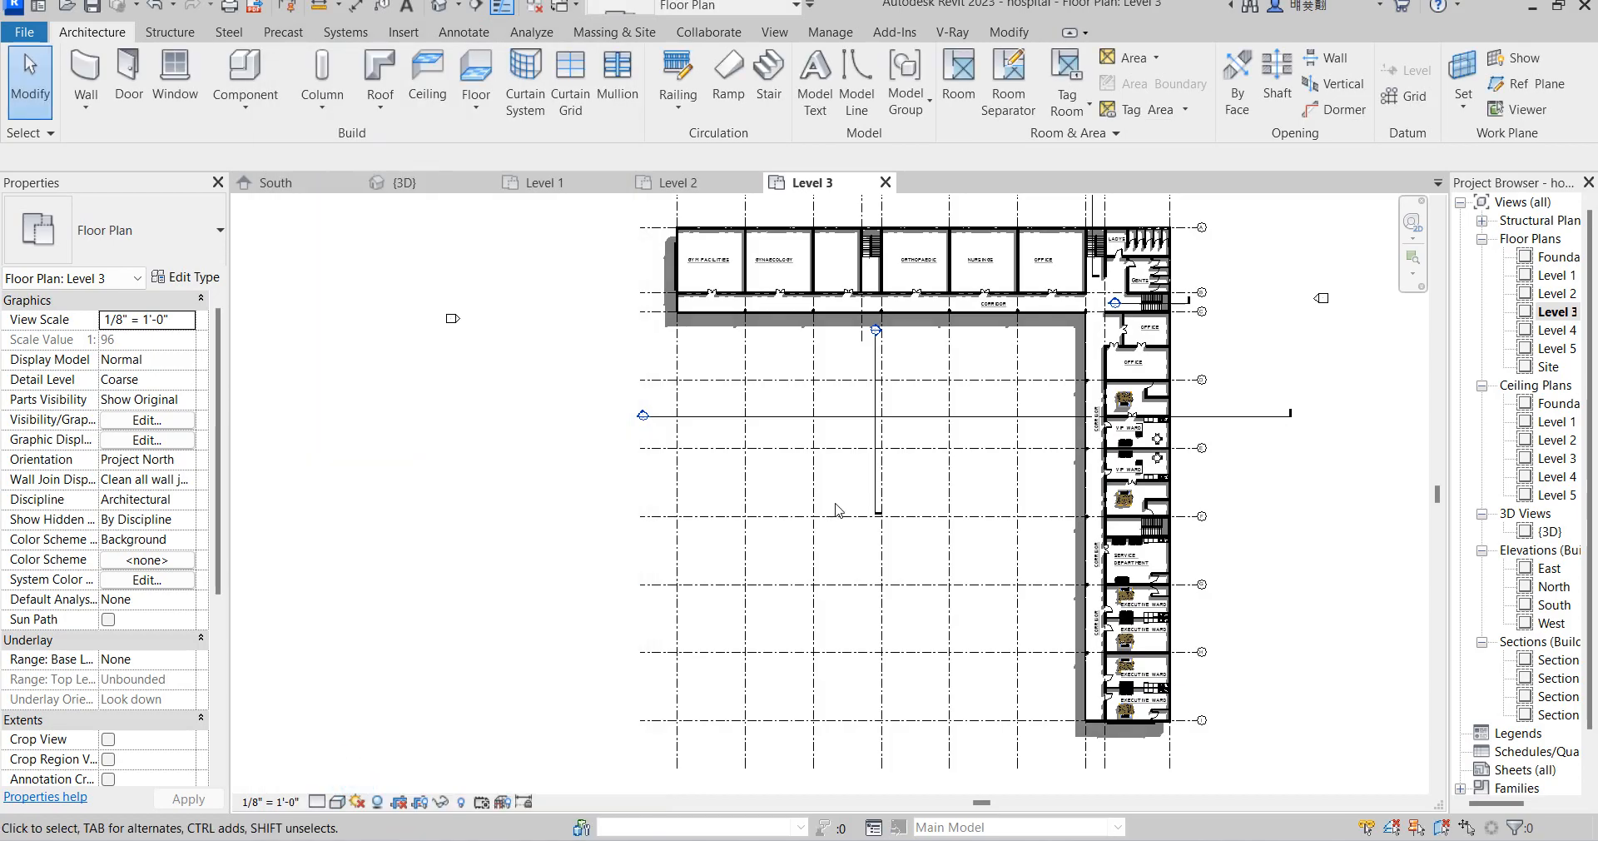
Hide the whole grid category in the Level 3 plan, using grid line D
scroll(1166, 383, up, 2)
click(796, 378)
right_click(997, 379)
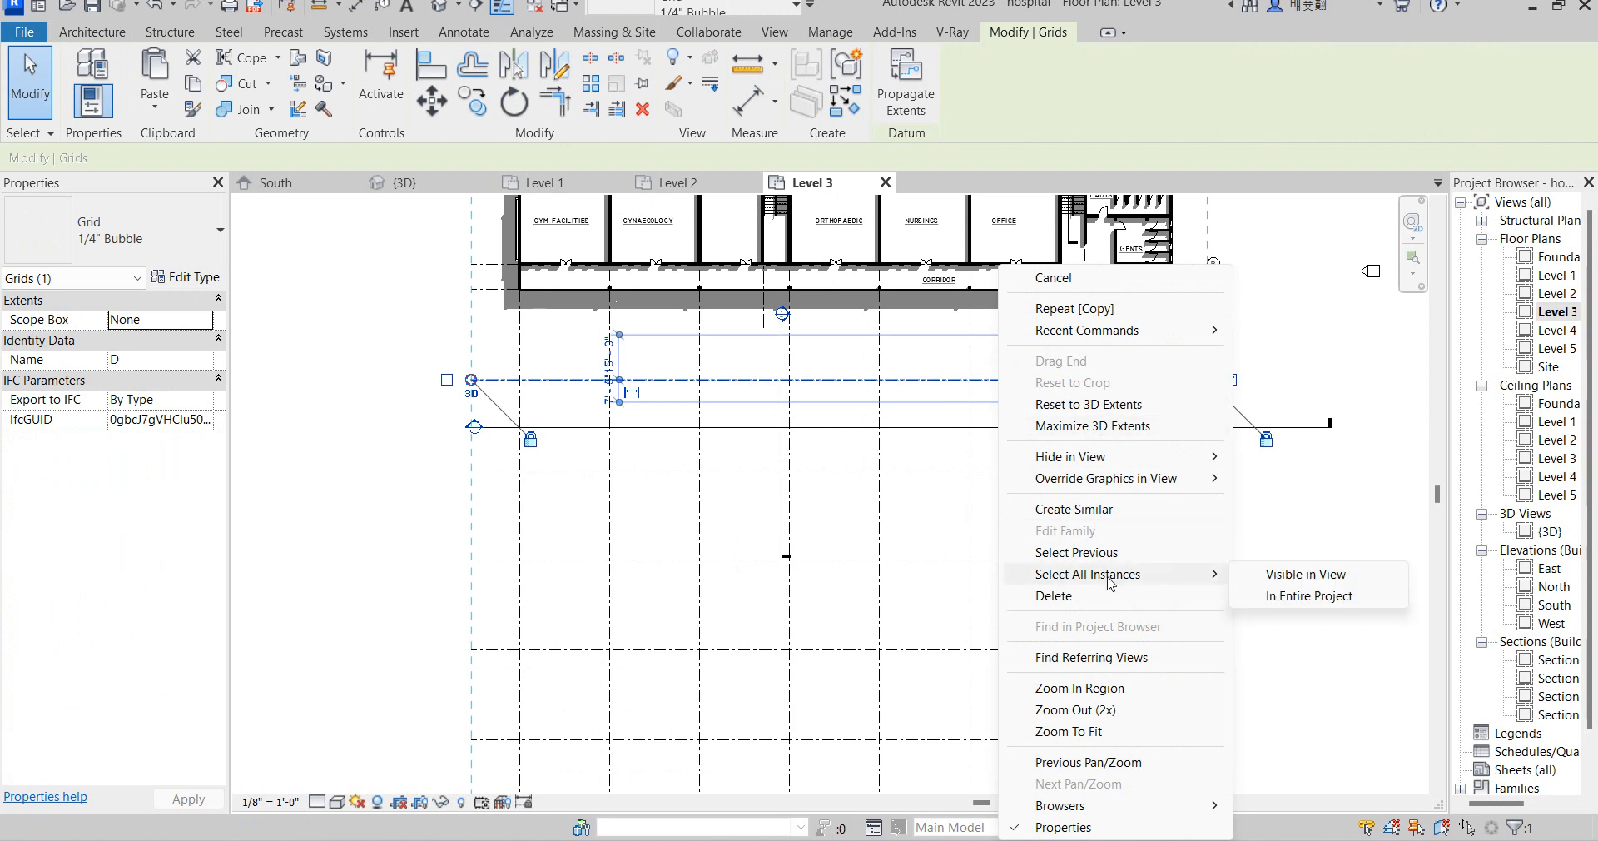
mouse_move(1167, 463)
click(1291, 479)
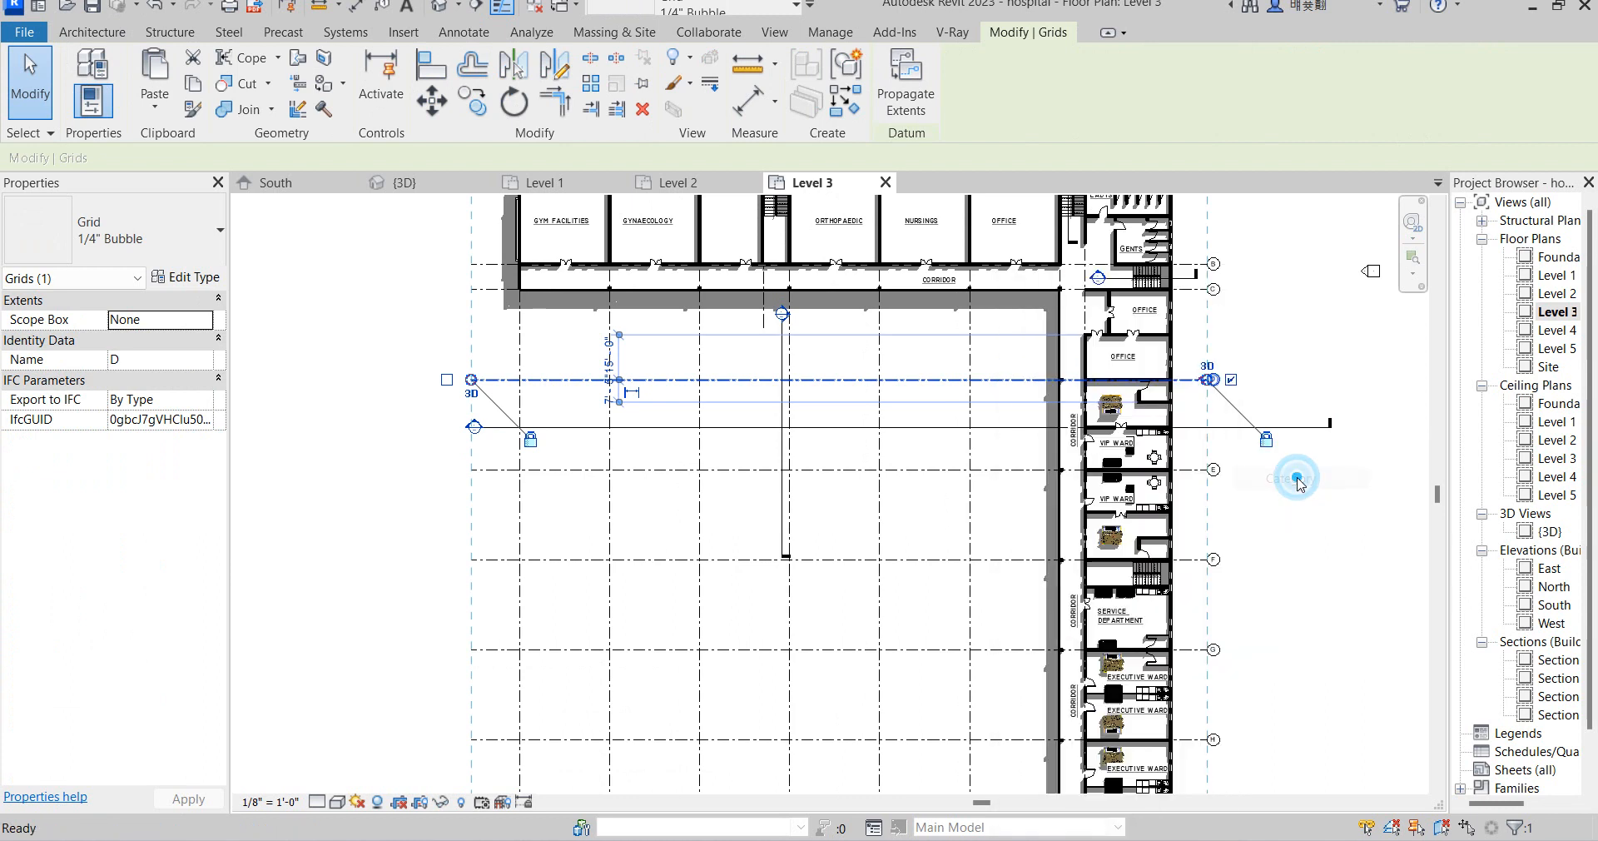
Examine the Level 3 plan's overall layout and its ward wing, including the room labels, furniture, grids and shadows
scroll(839, 471, down, 3)
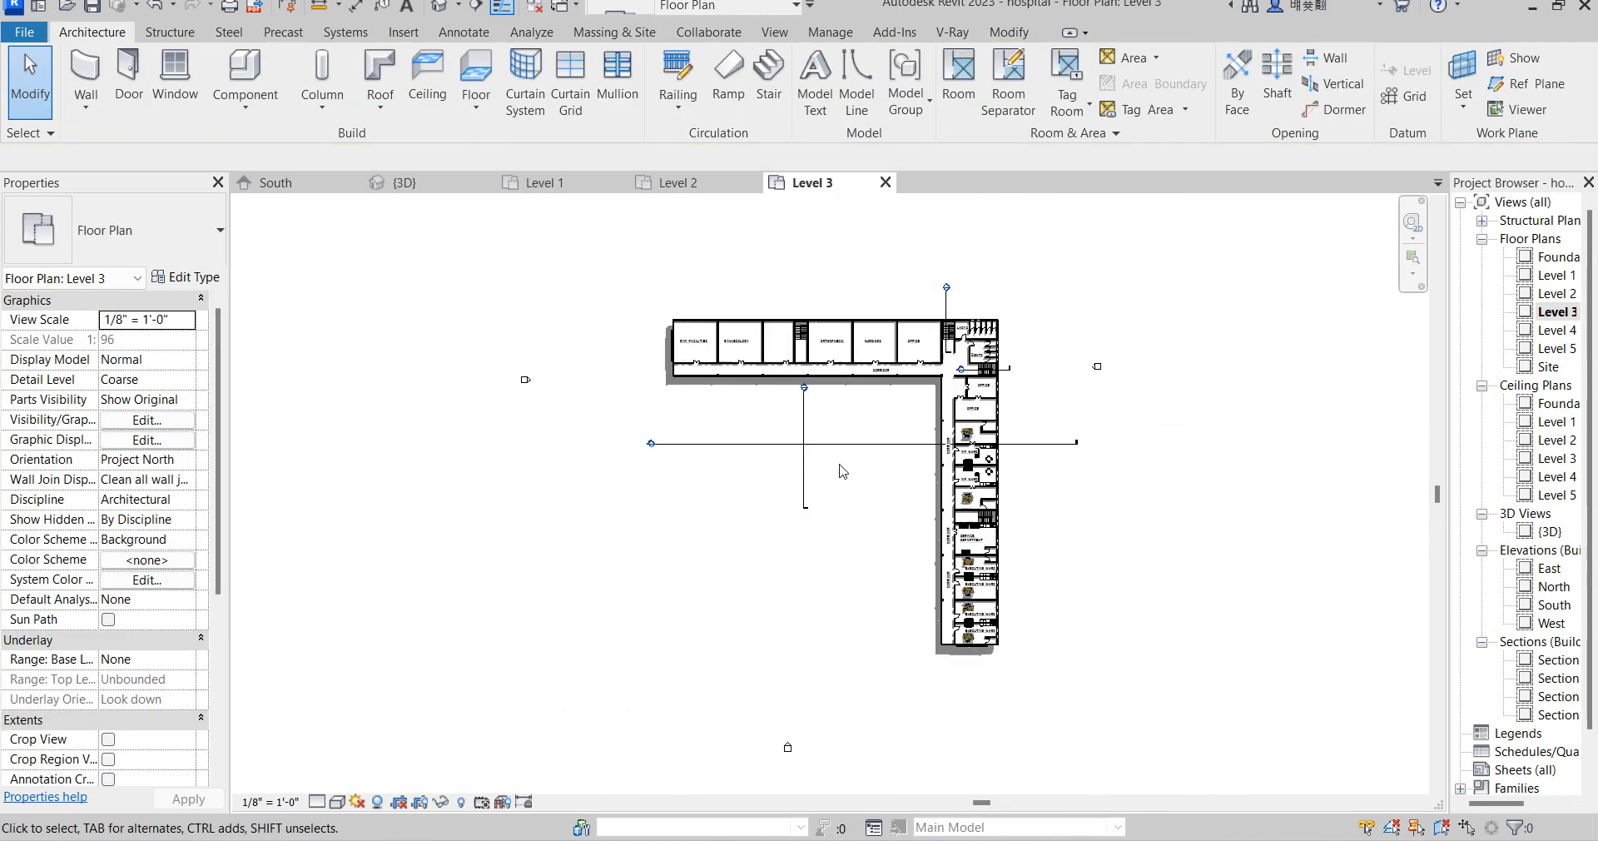
scroll(927, 406, up, 2)
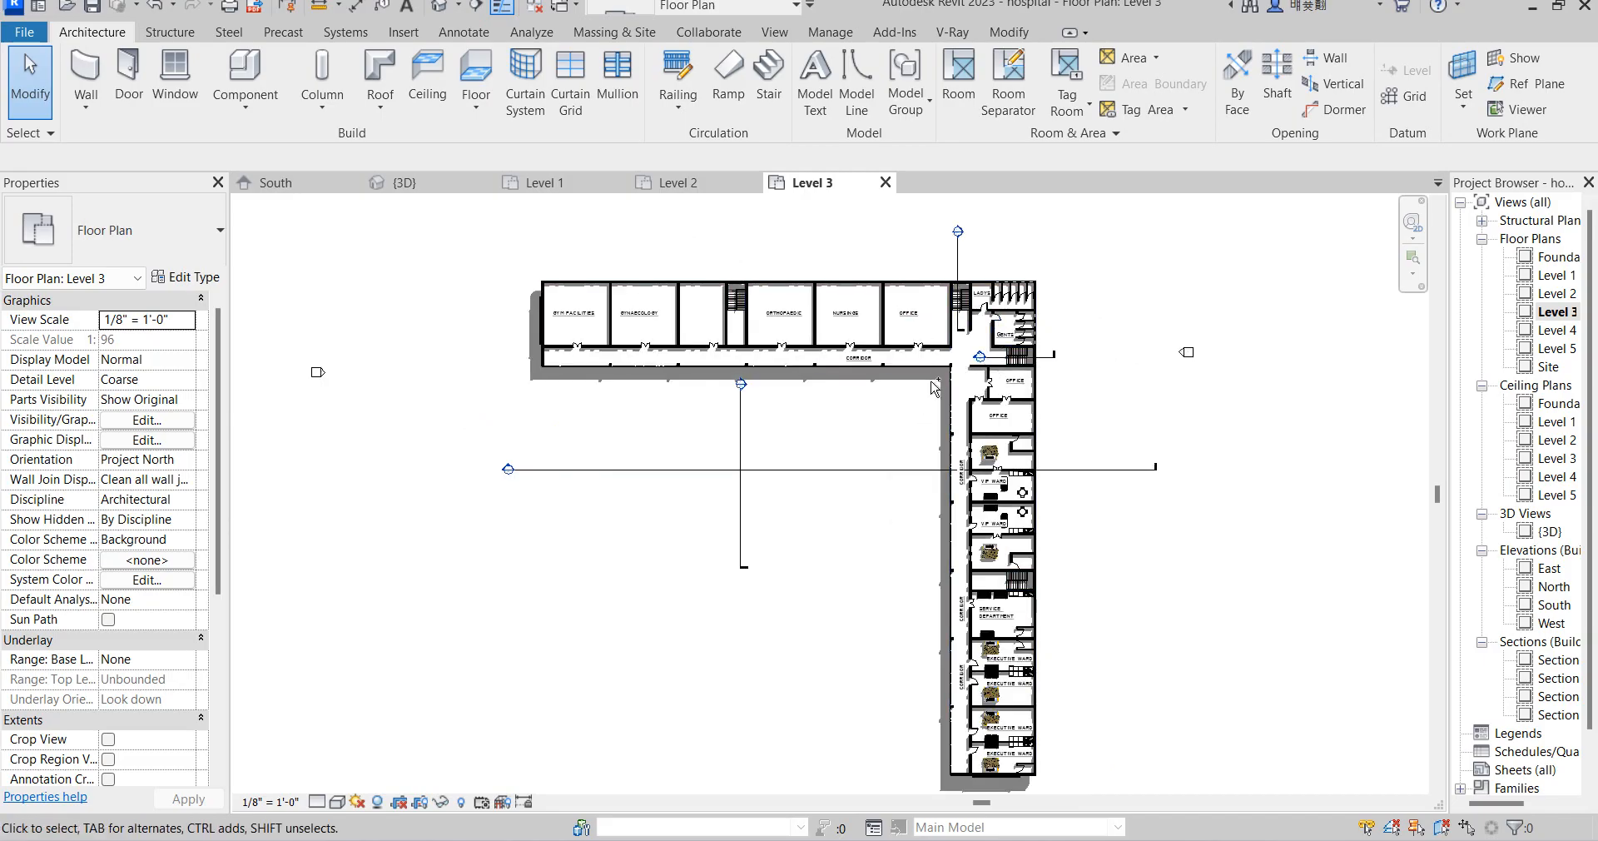
scroll(859, 517, up, 1)
middle_drag(858, 517, 938, 493)
click(935, 516)
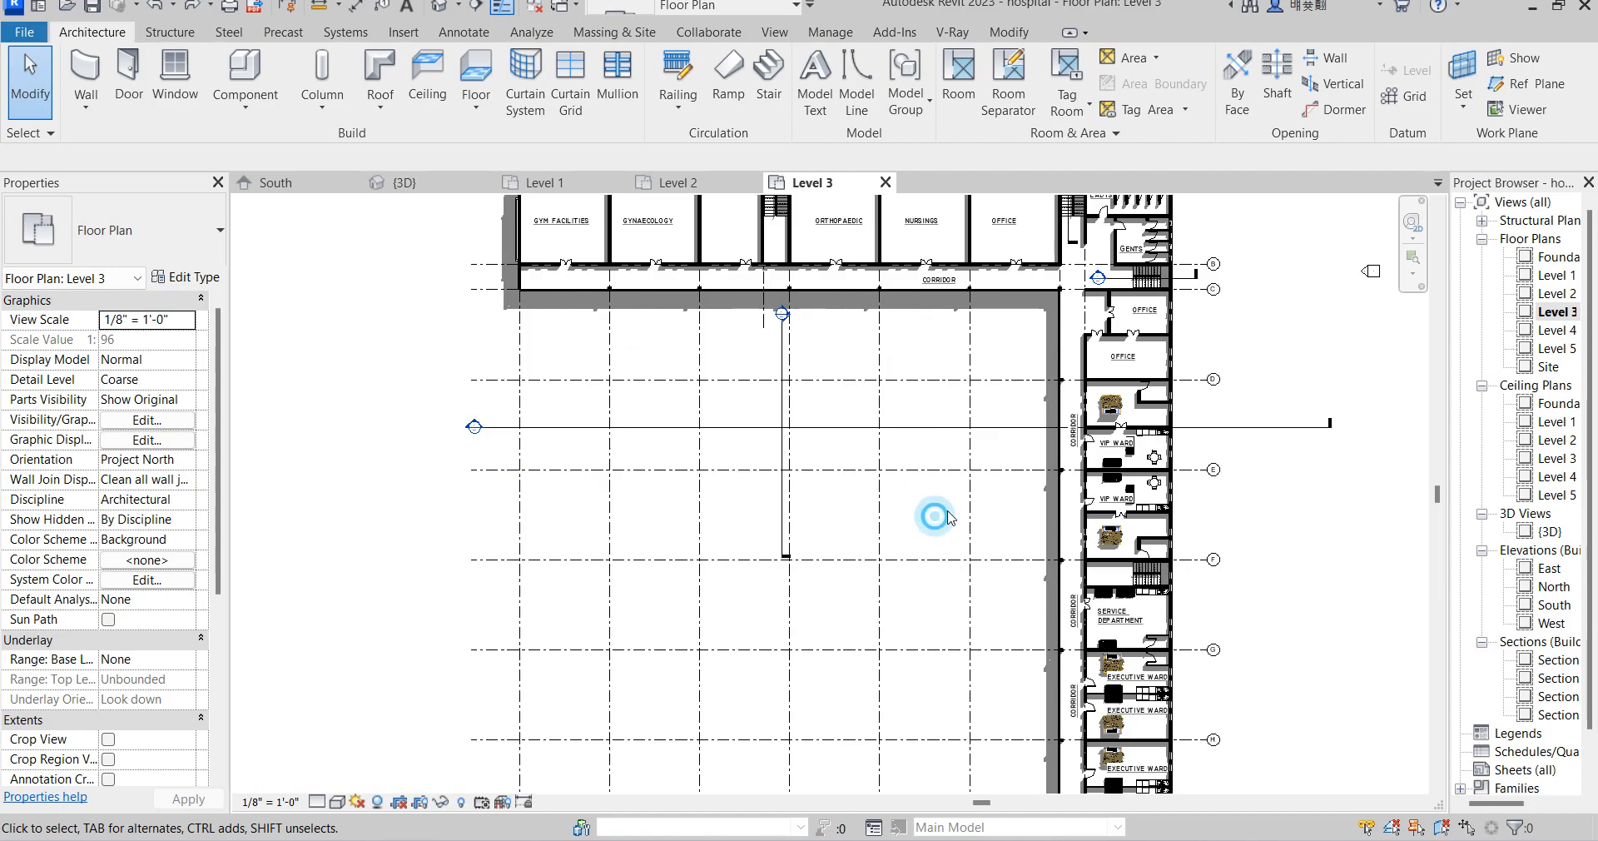
scroll(859, 464, down, 4)
click(1240, 517)
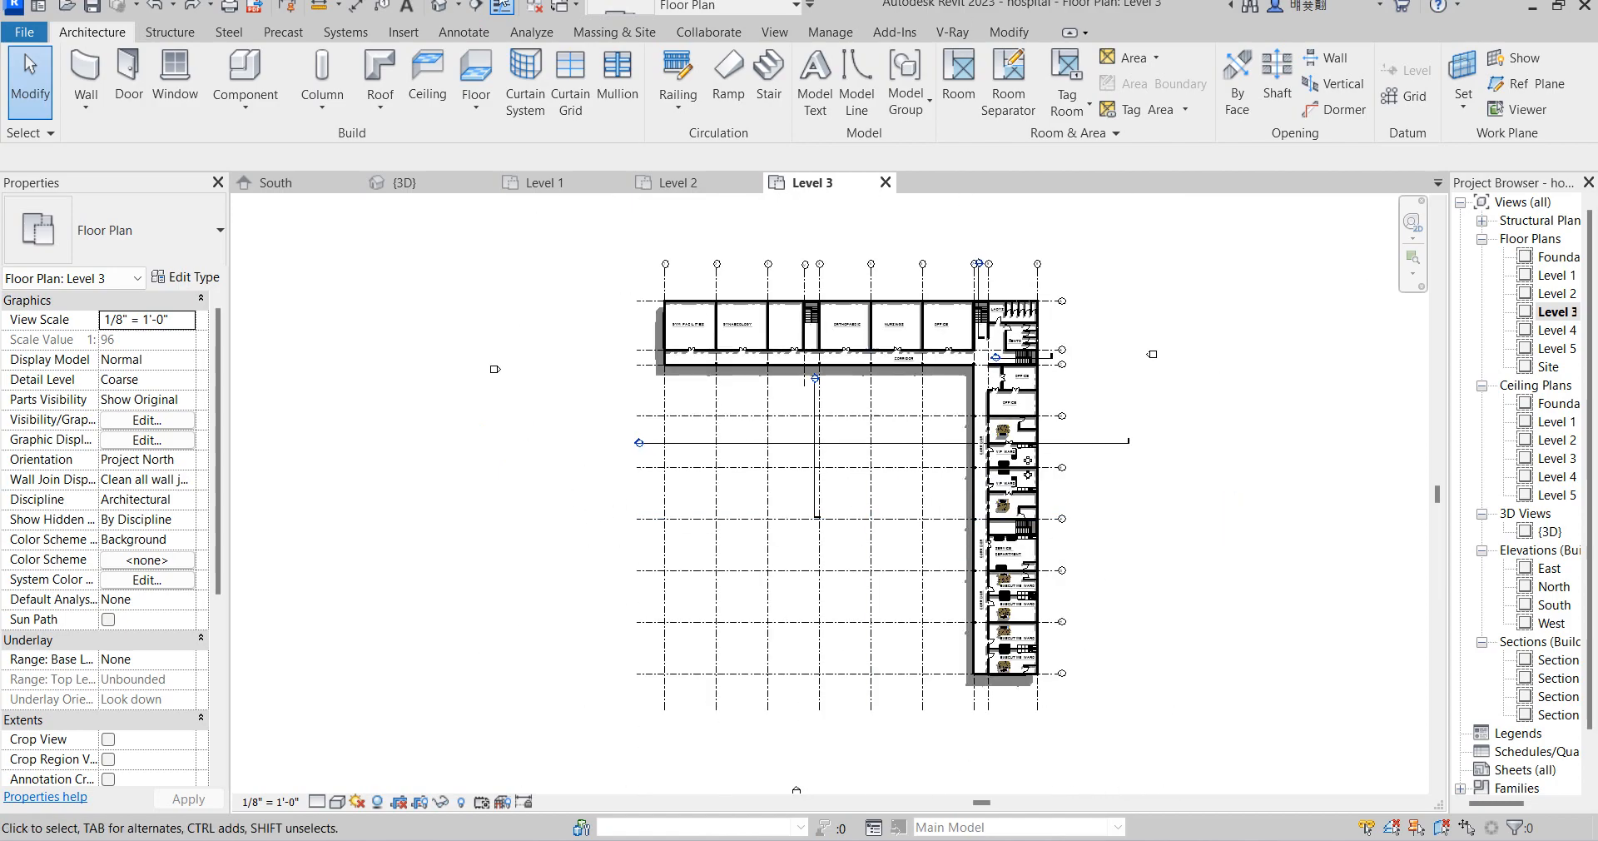
scroll(1029, 575, up, 4)
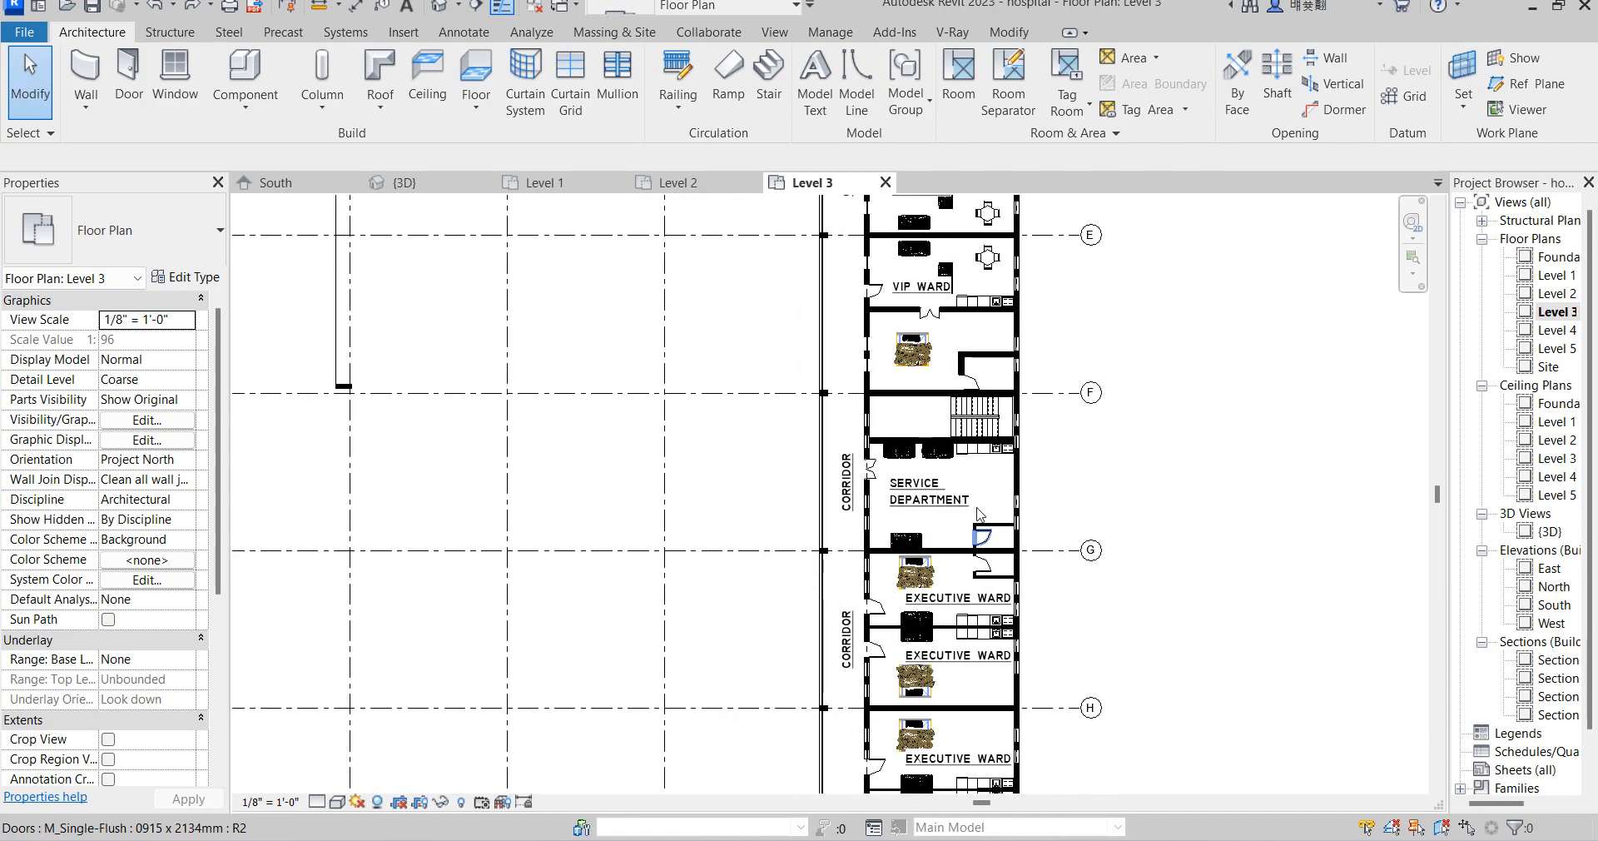
scroll(979, 539, down, 2)
scroll(976, 543, up, 2)
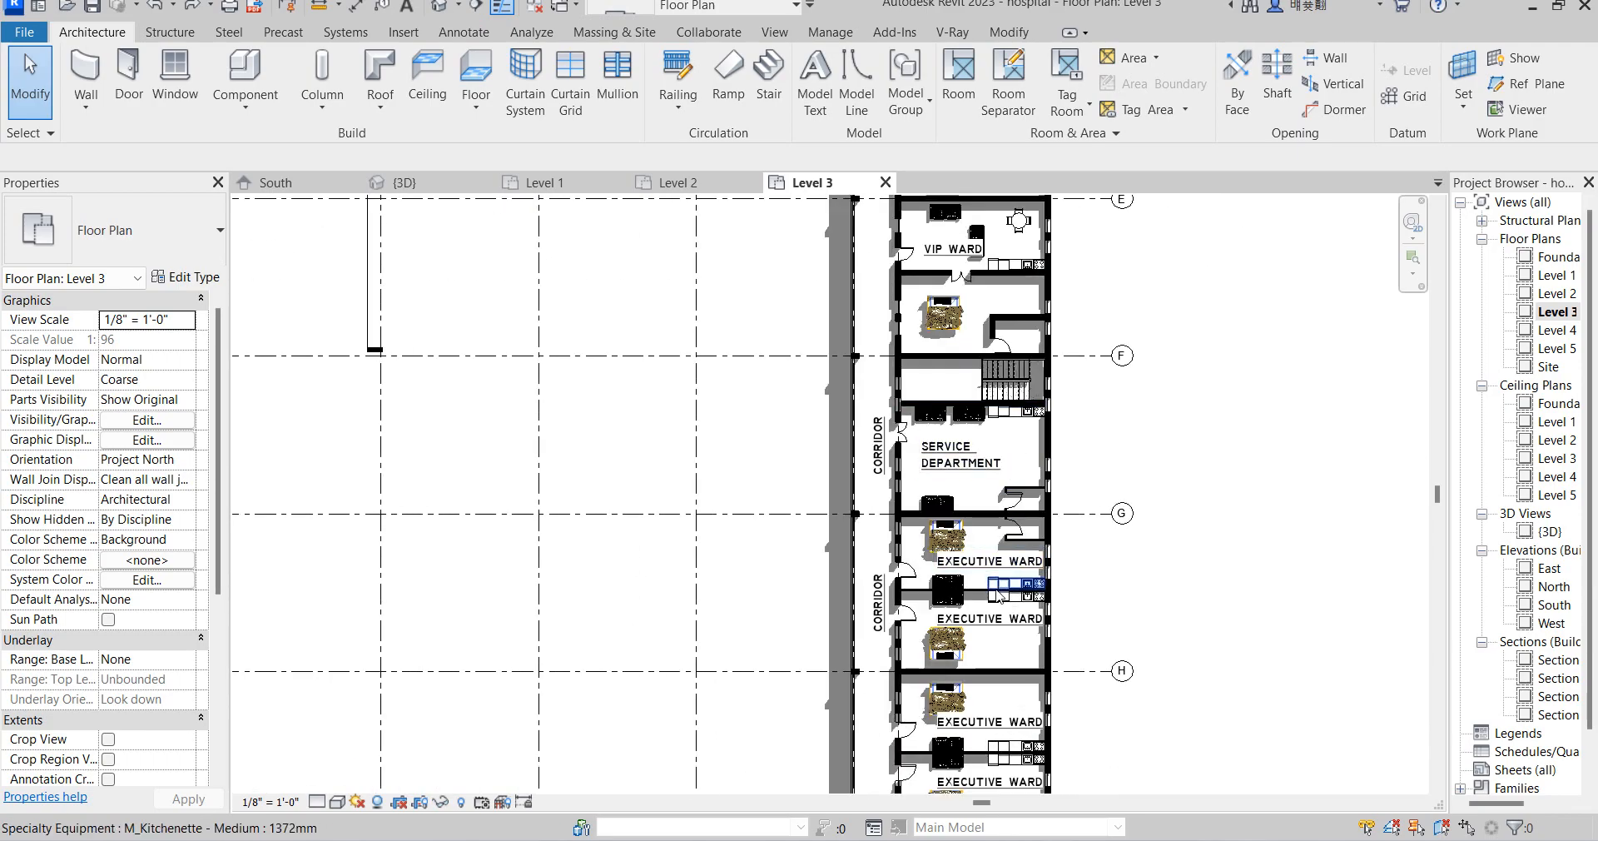
scroll(1004, 566, down, 3)
scroll(998, 747, up, 3)
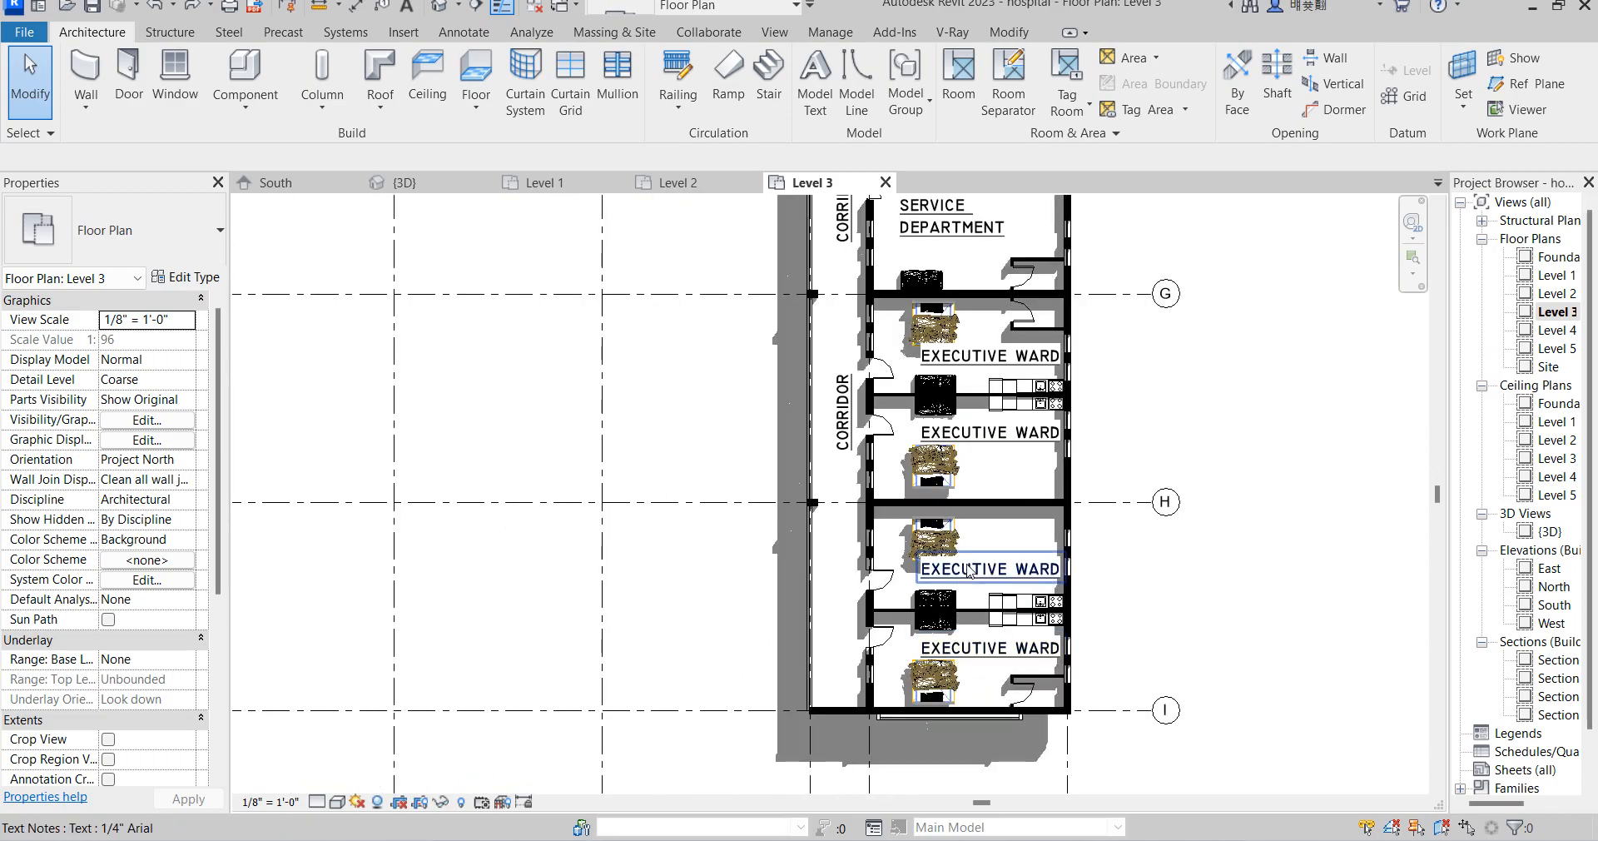
scroll(982, 583, down, 2)
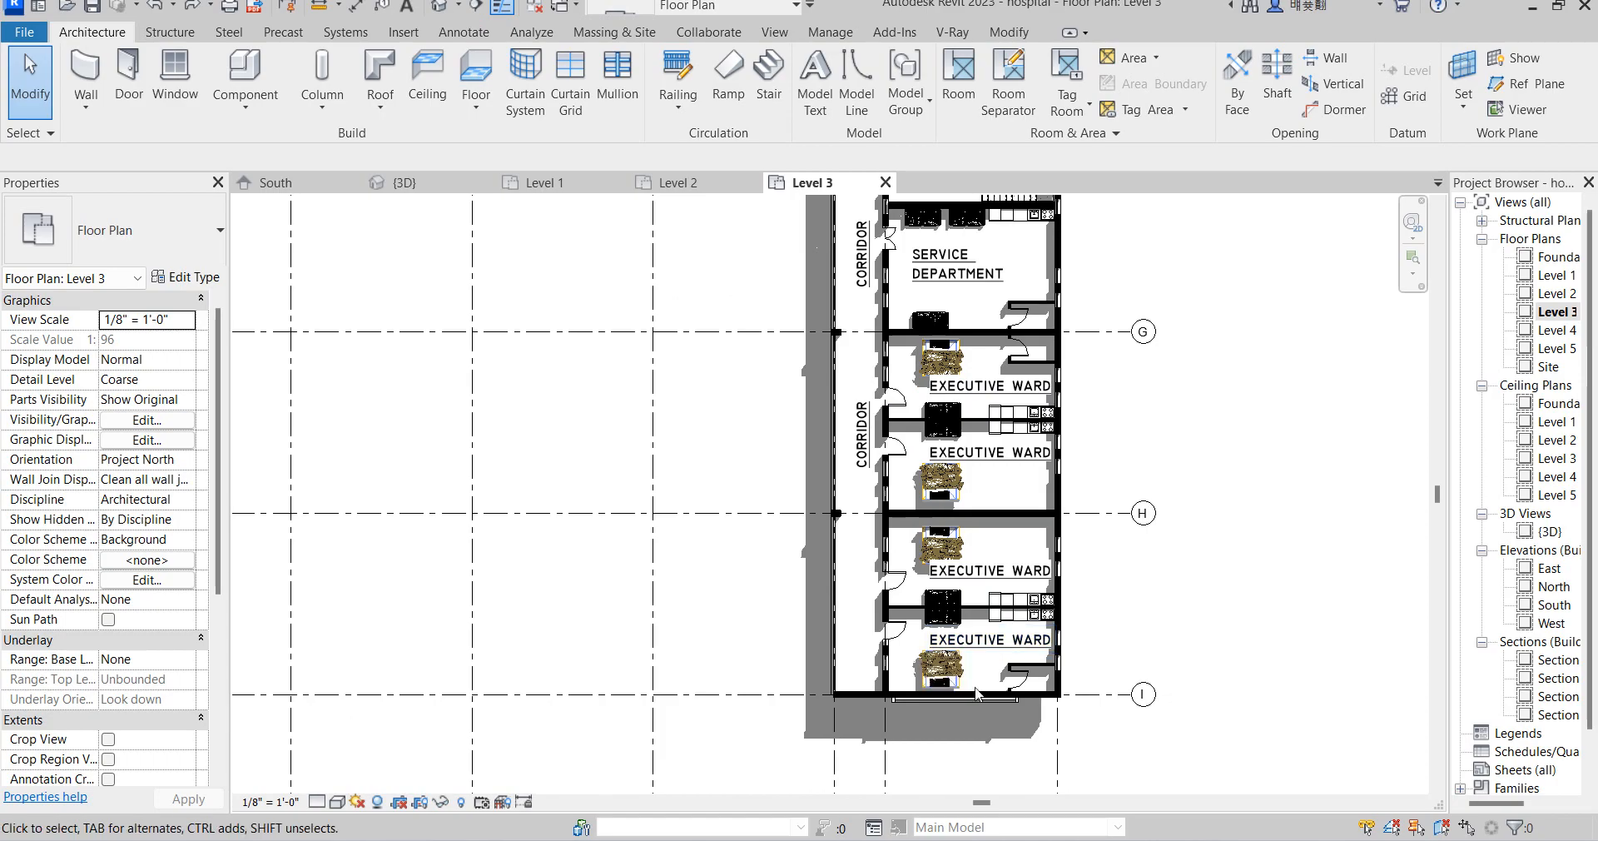
scroll(982, 703, down, 2)
scroll(966, 616, up, 1)
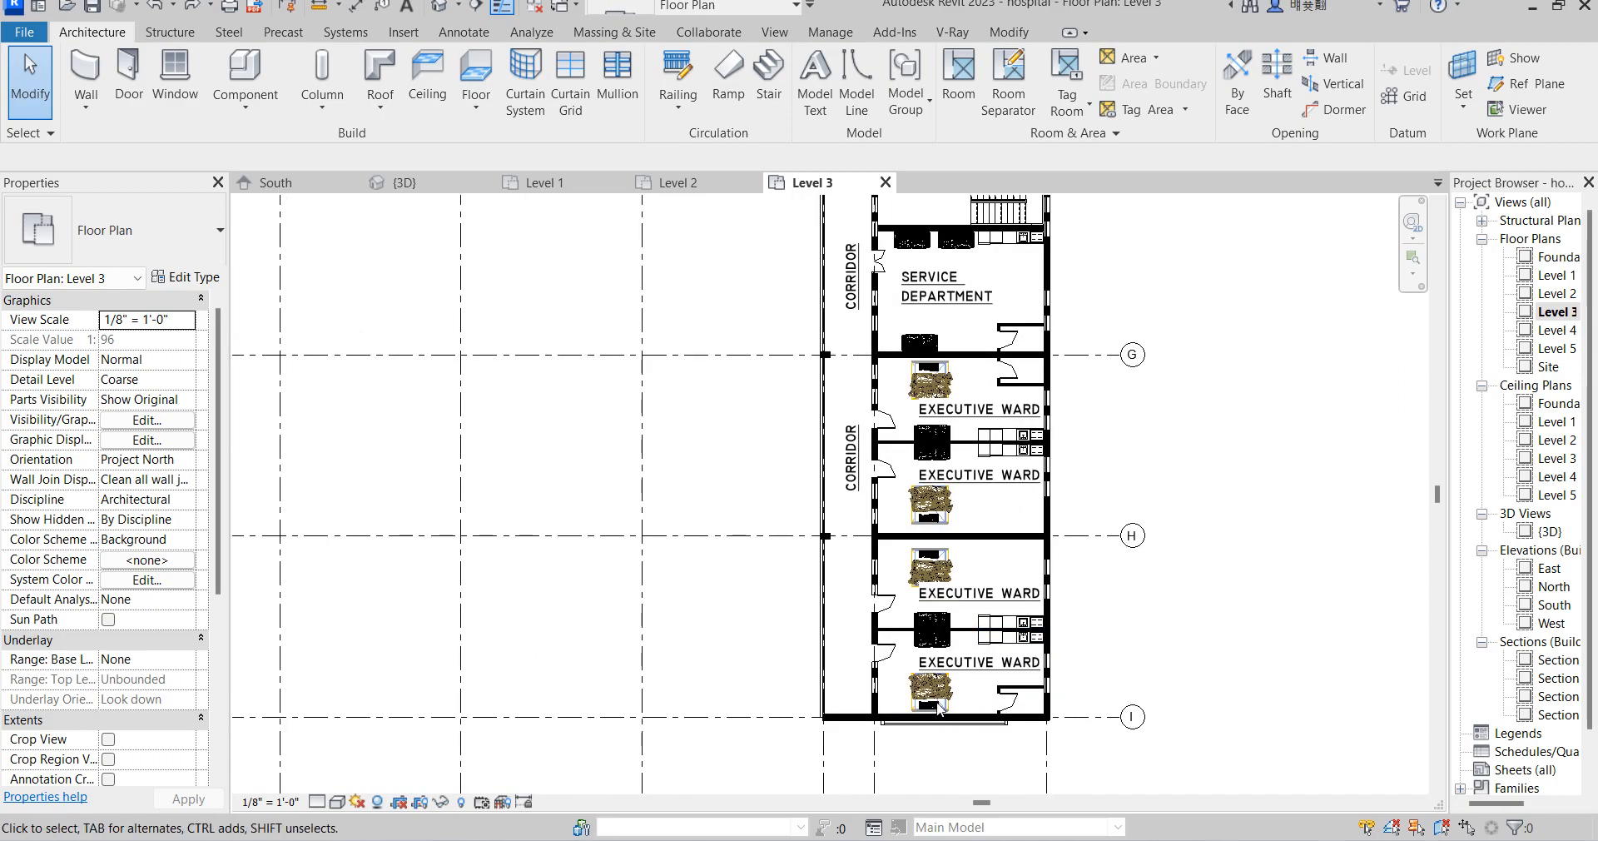
scroll(935, 326, up, 2)
scroll(966, 462, down, 3)
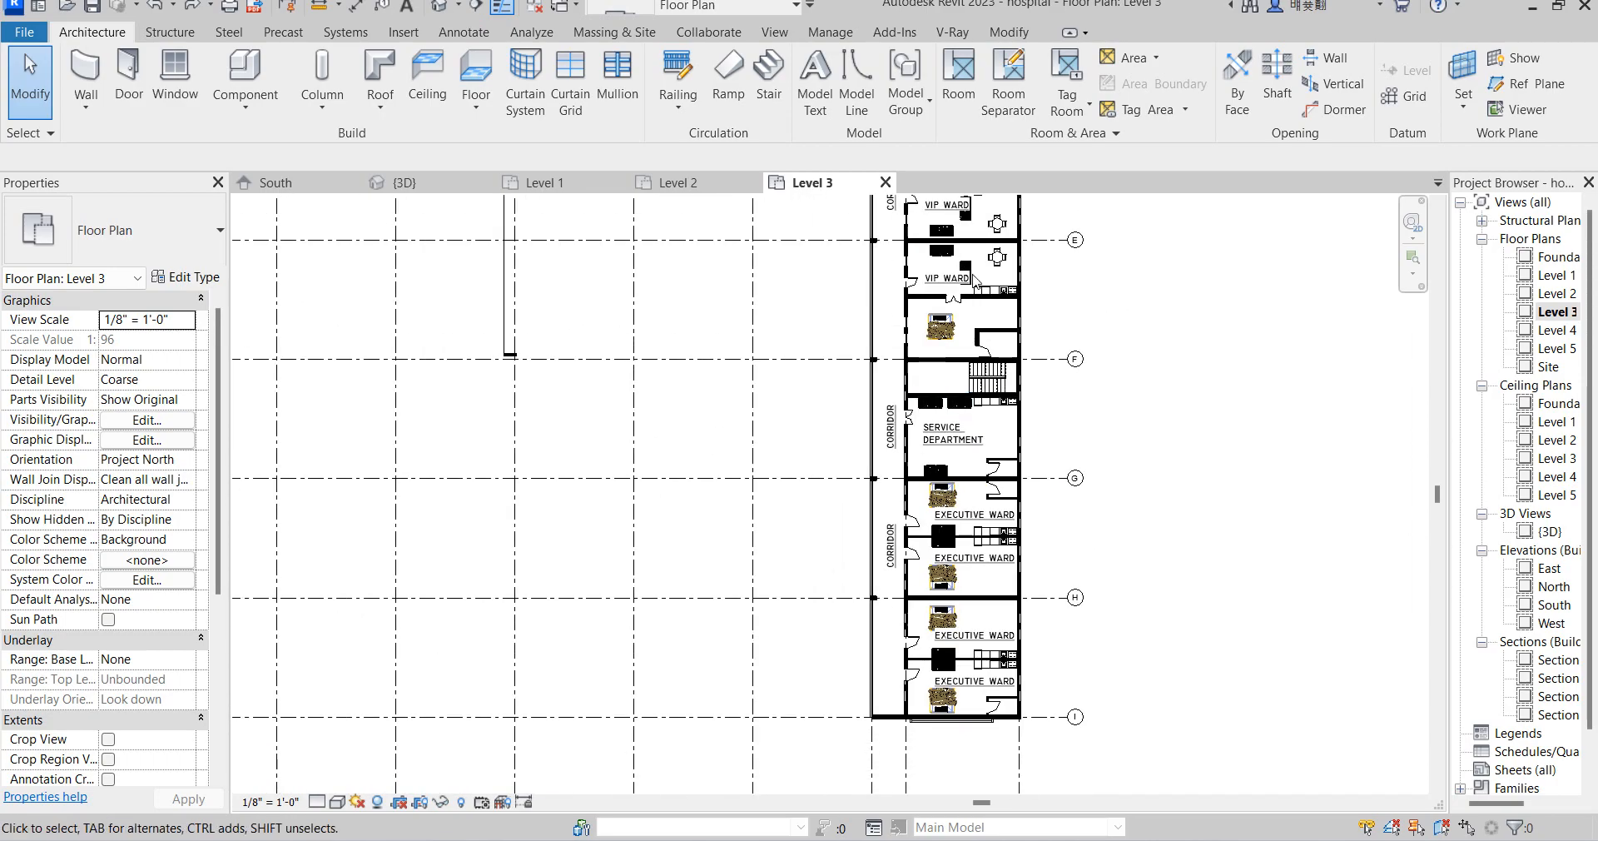
scroll(966, 279, up, 3)
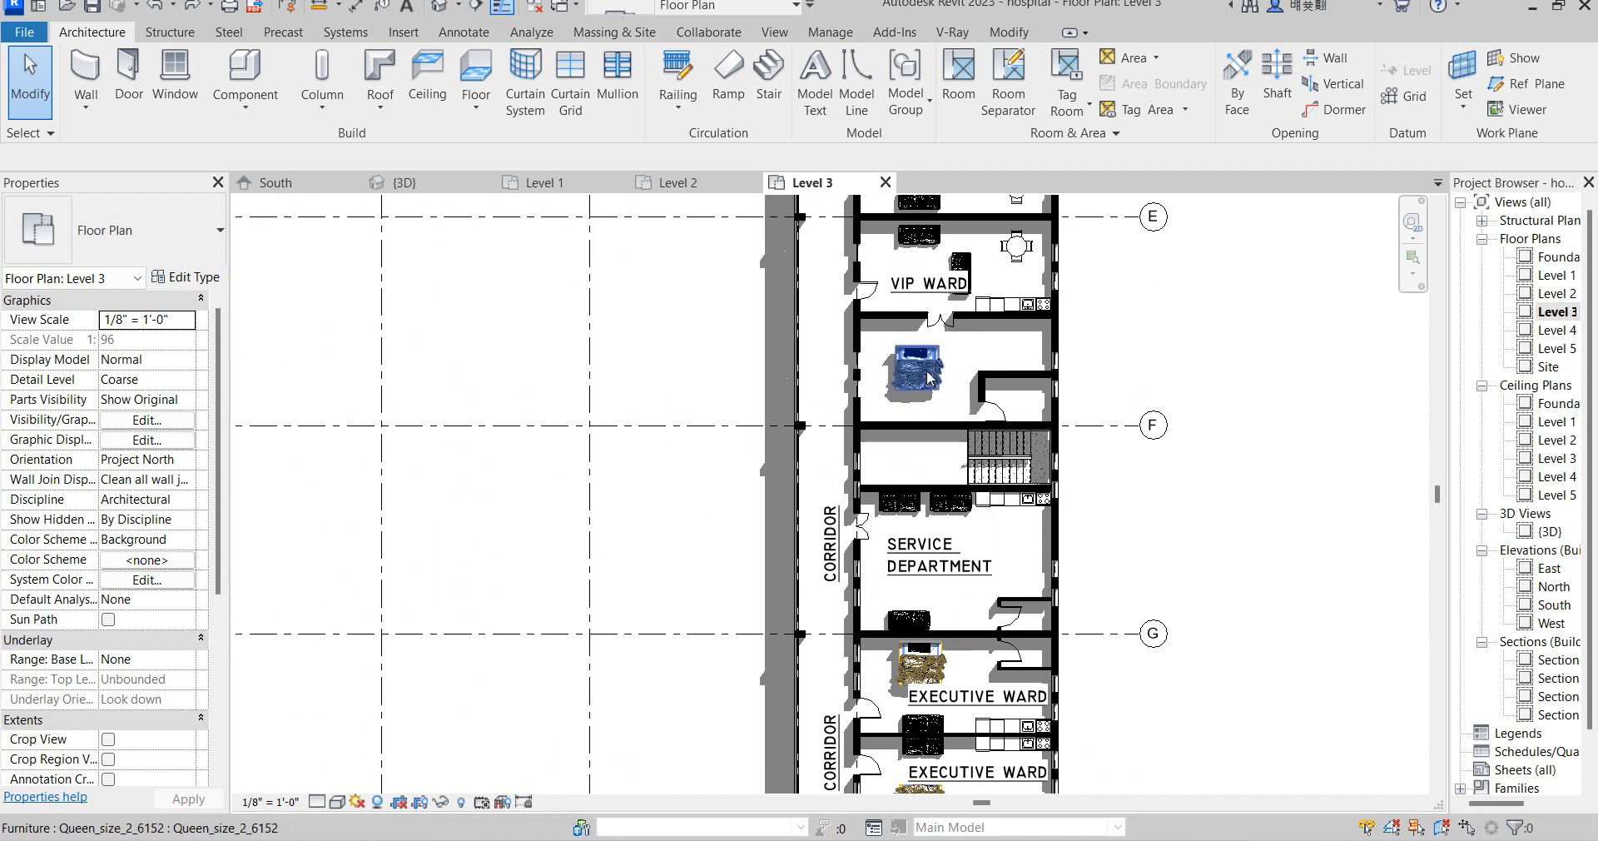
scroll(919, 394, down, 2)
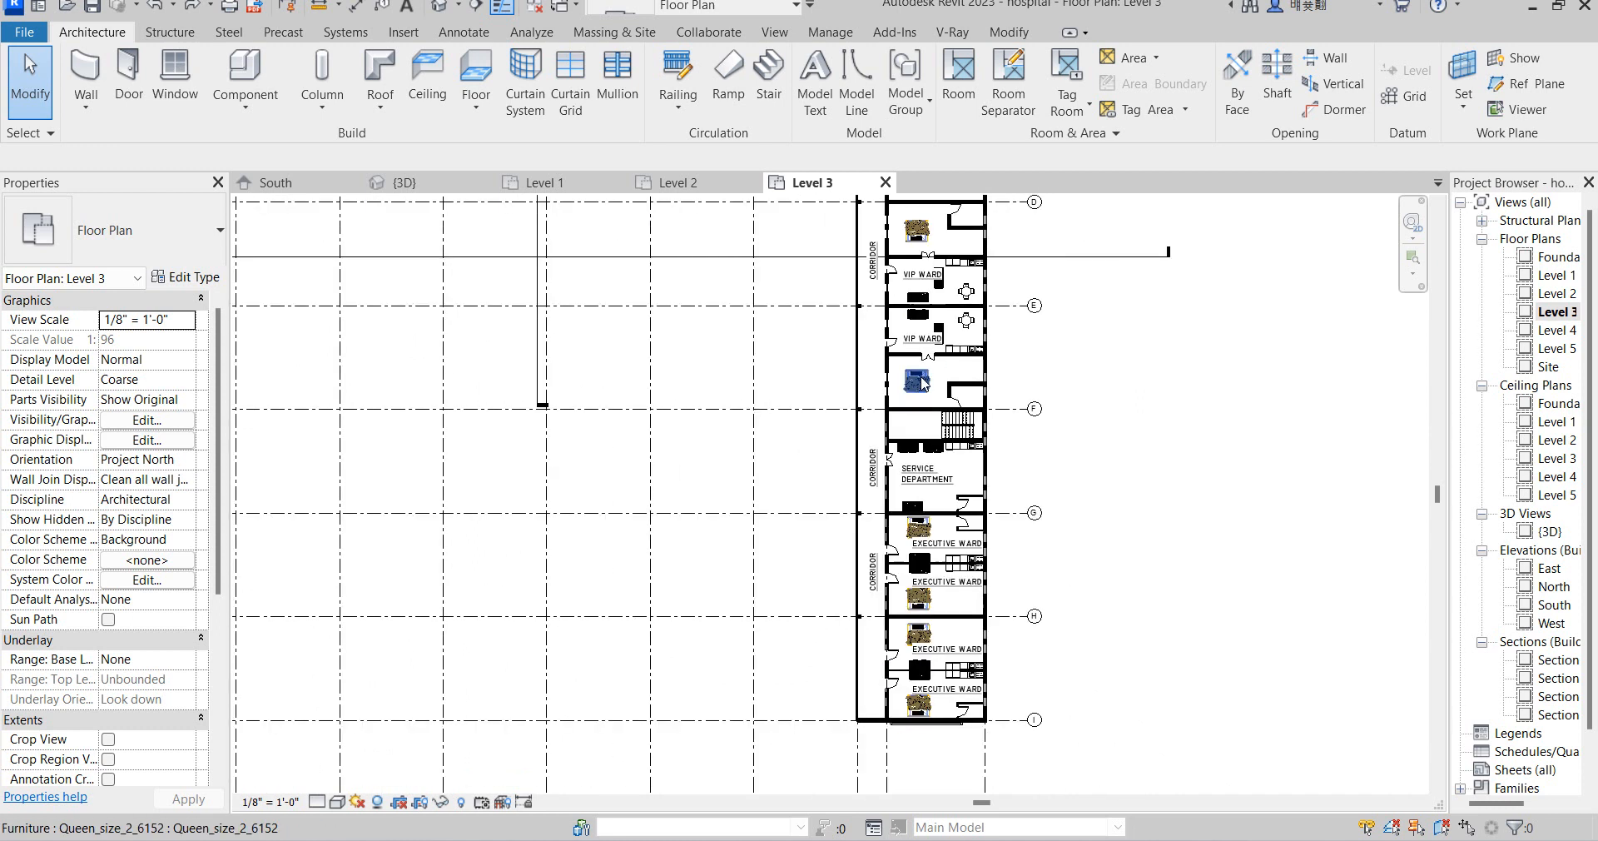
scroll(939, 284, up, 4)
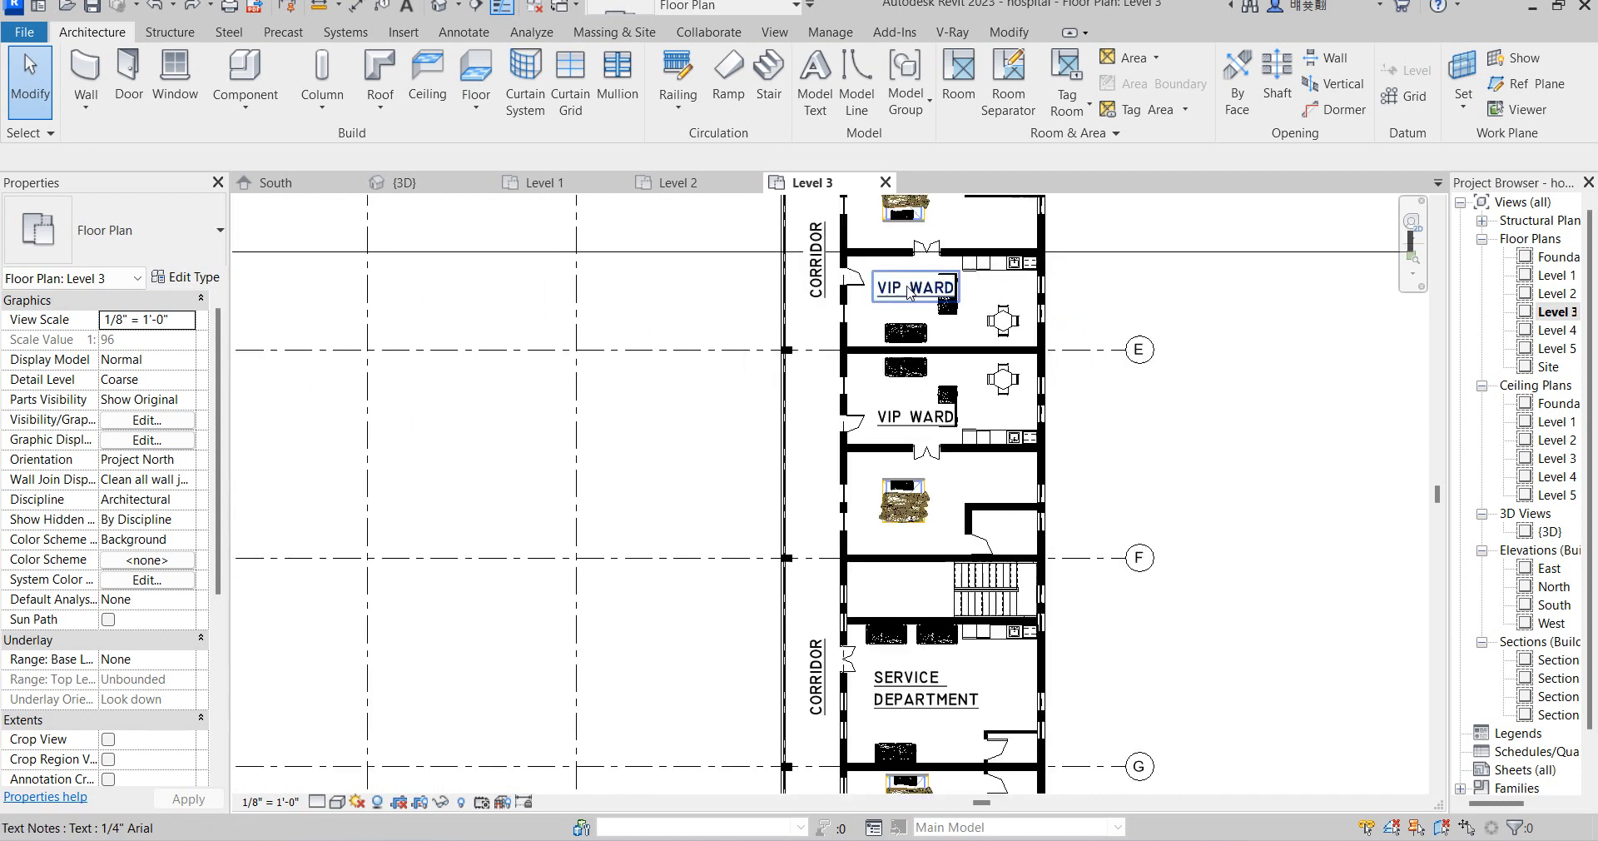
scroll(1004, 385, down, 2)
scroll(1002, 392, up, 1)
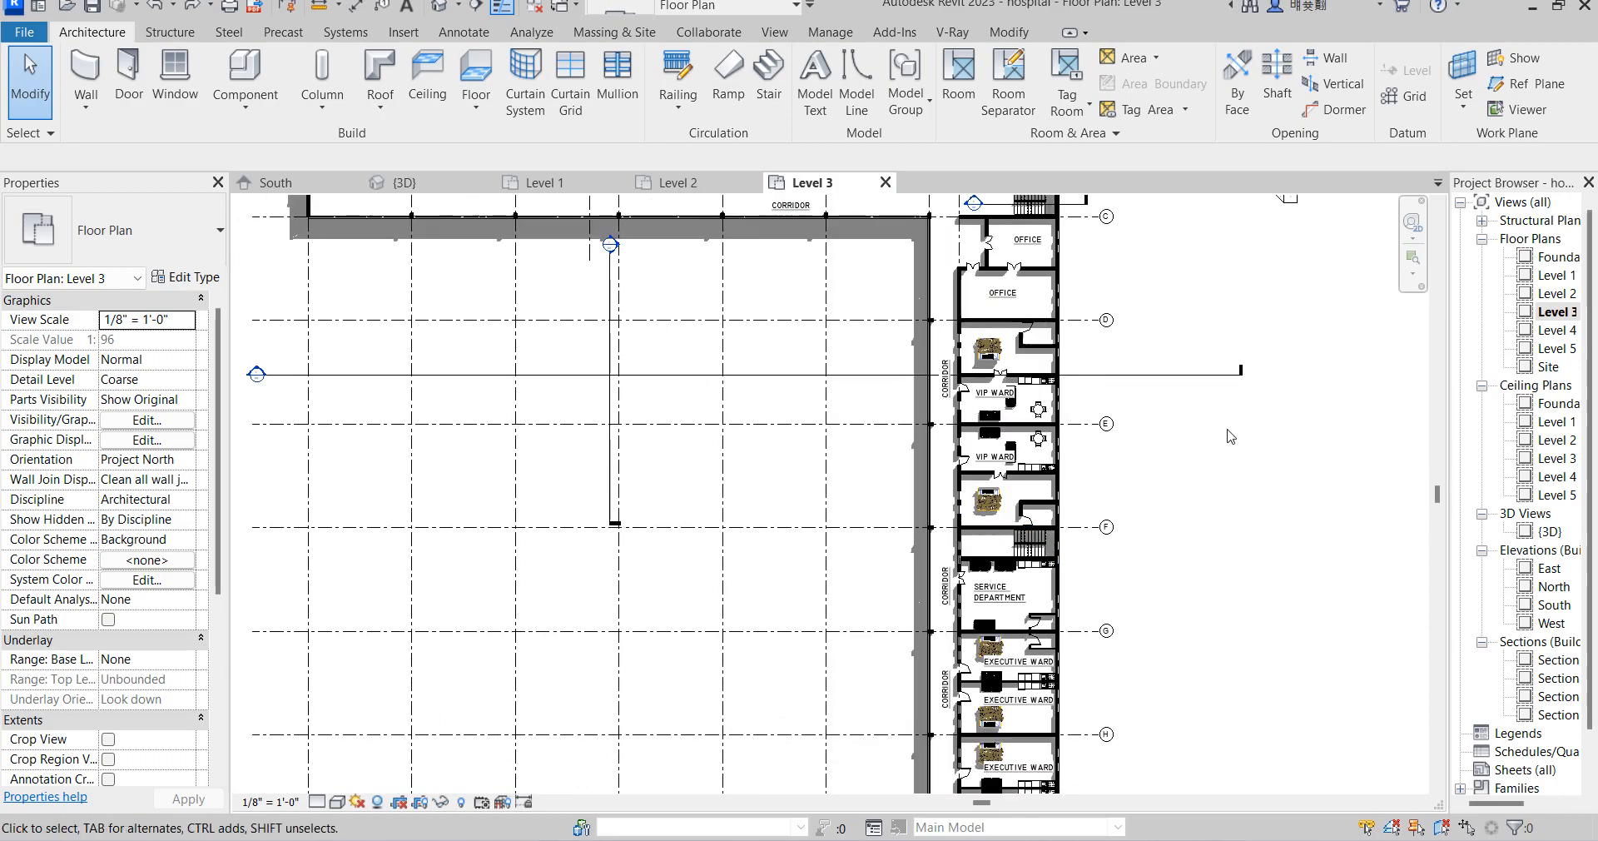
scroll(999, 398, down, 1)
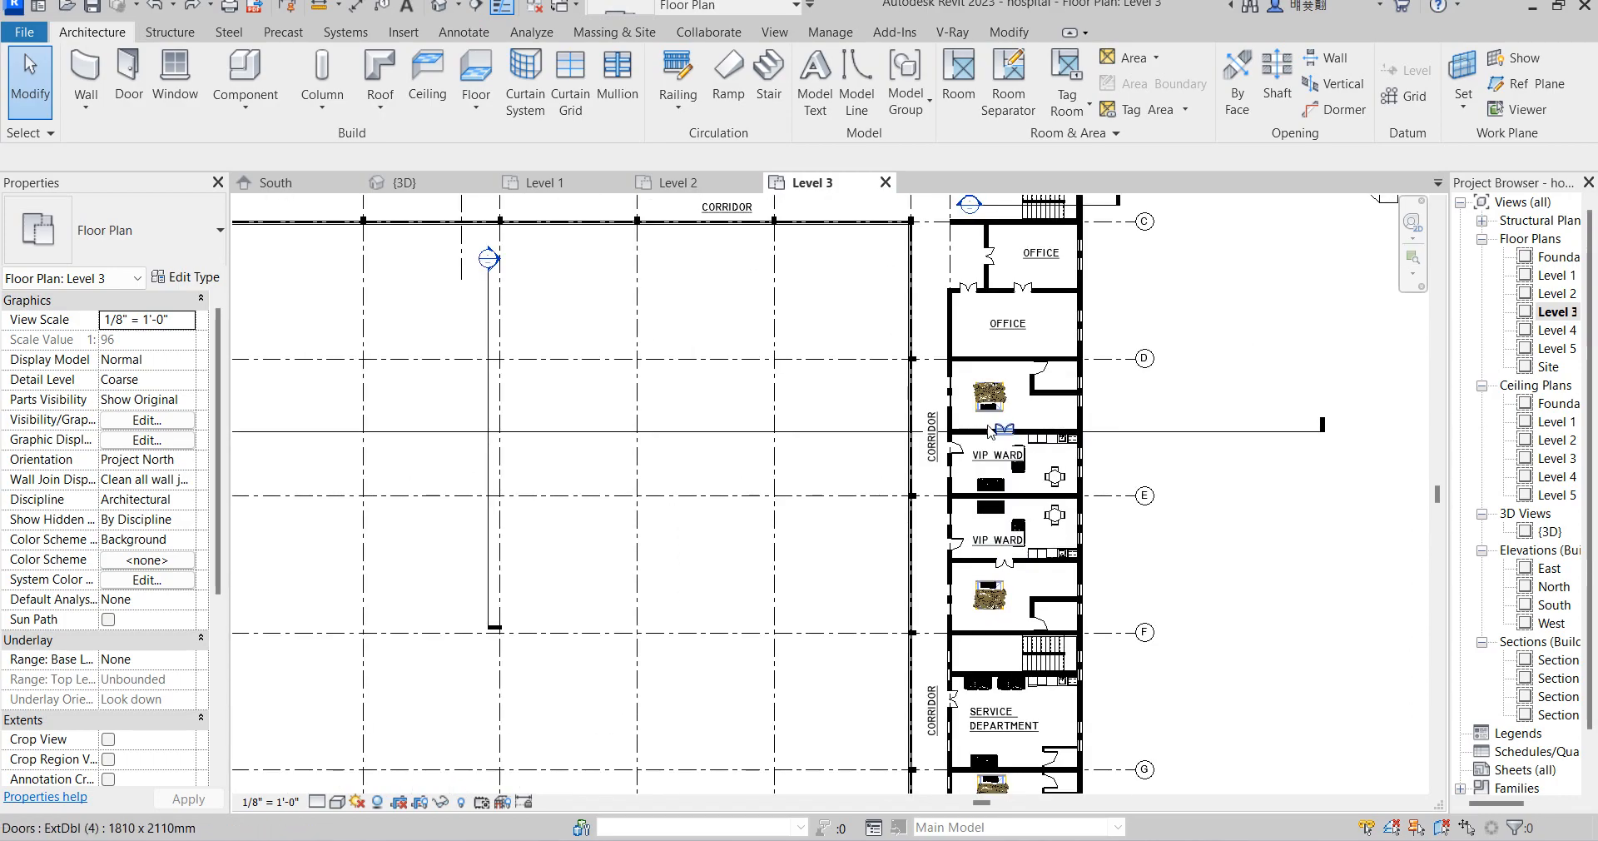
scroll(1022, 499, up, 1)
scroll(1003, 466, down, 2)
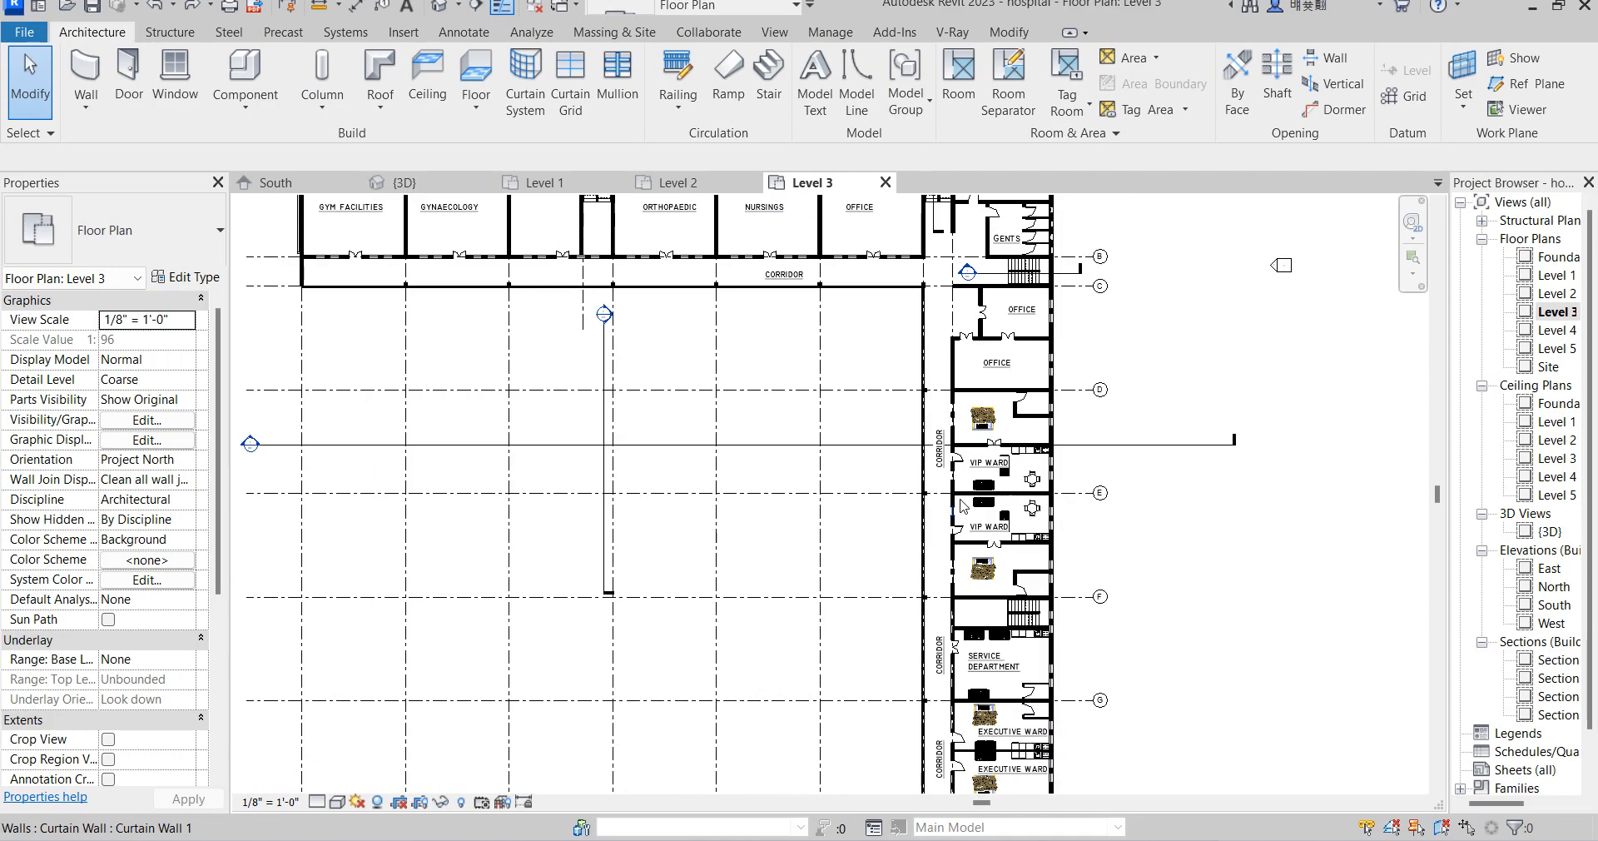
scroll(999, 500, up, 1)
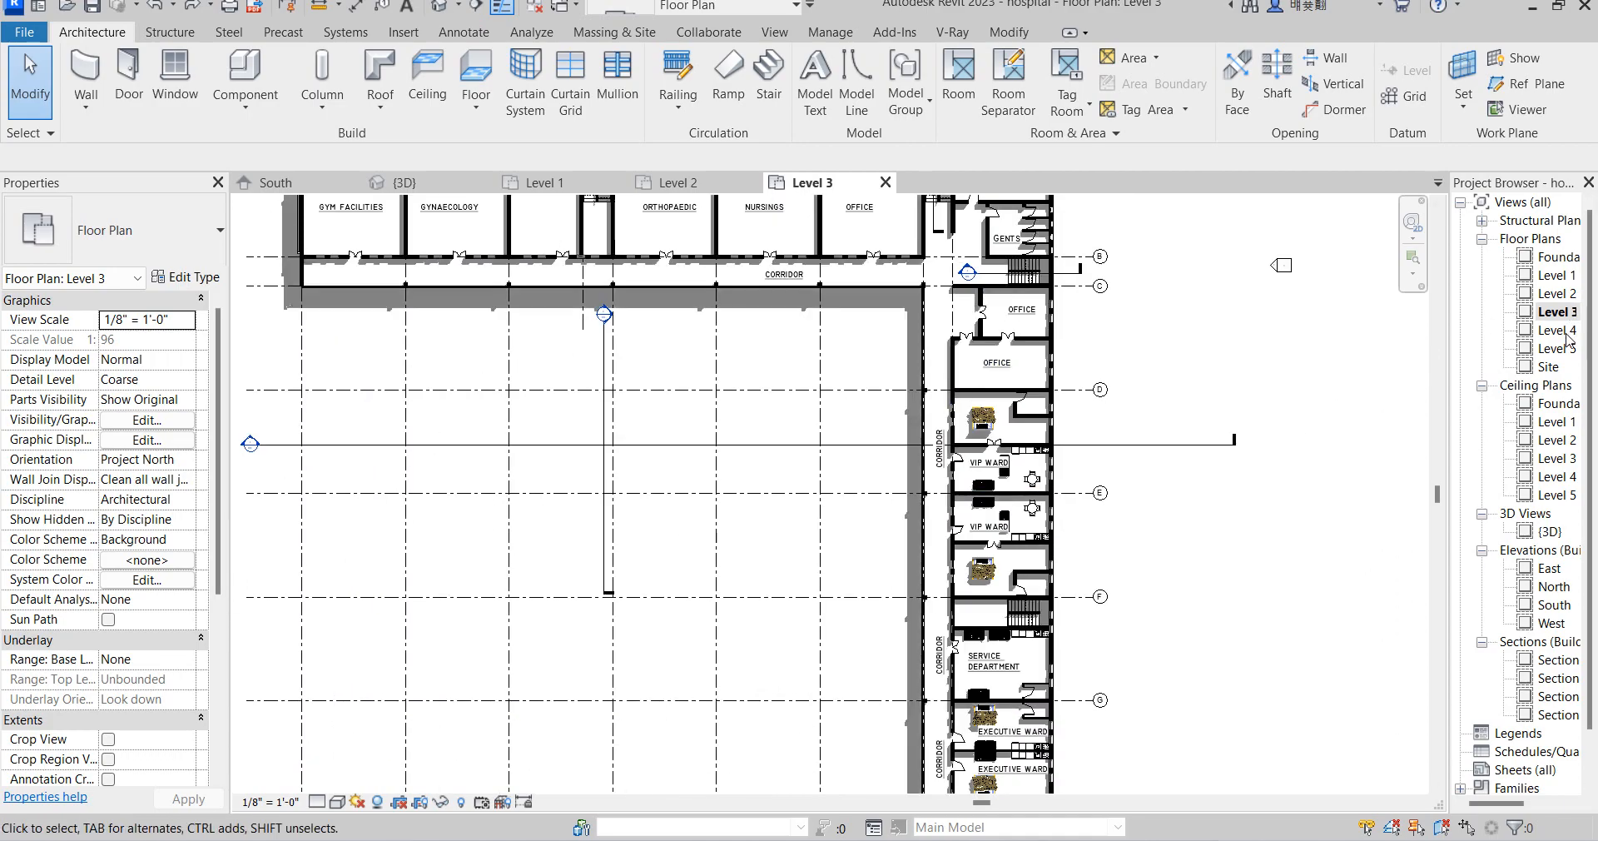
Open the South elevation and pick the timber-clad face of the end block as the work plane for model lines
click(1294, 408)
double_click(1553, 610)
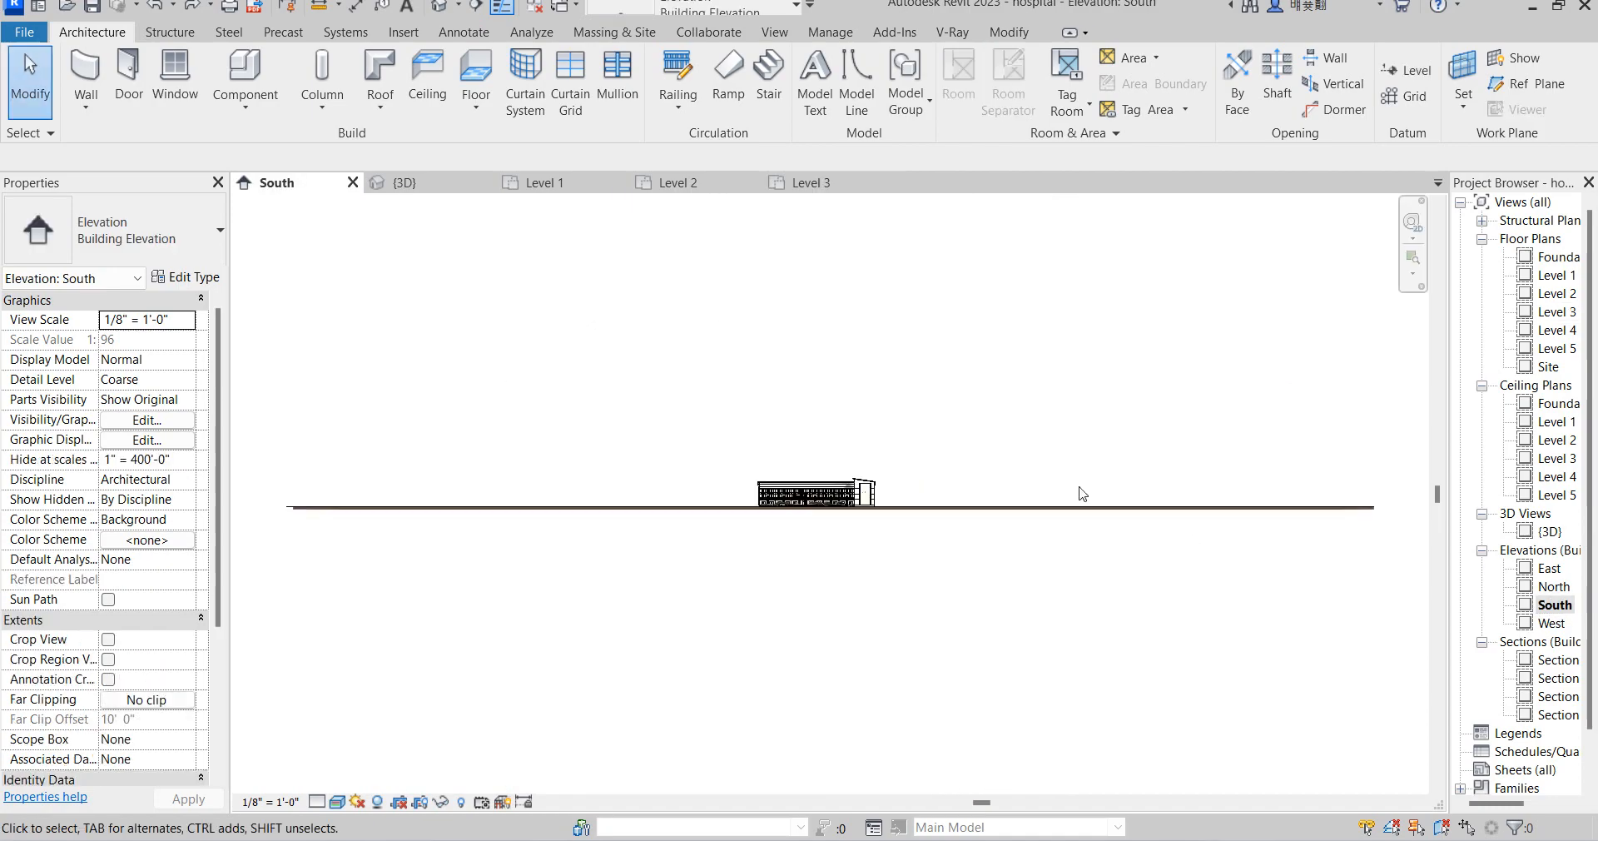
scroll(905, 506, up, 5)
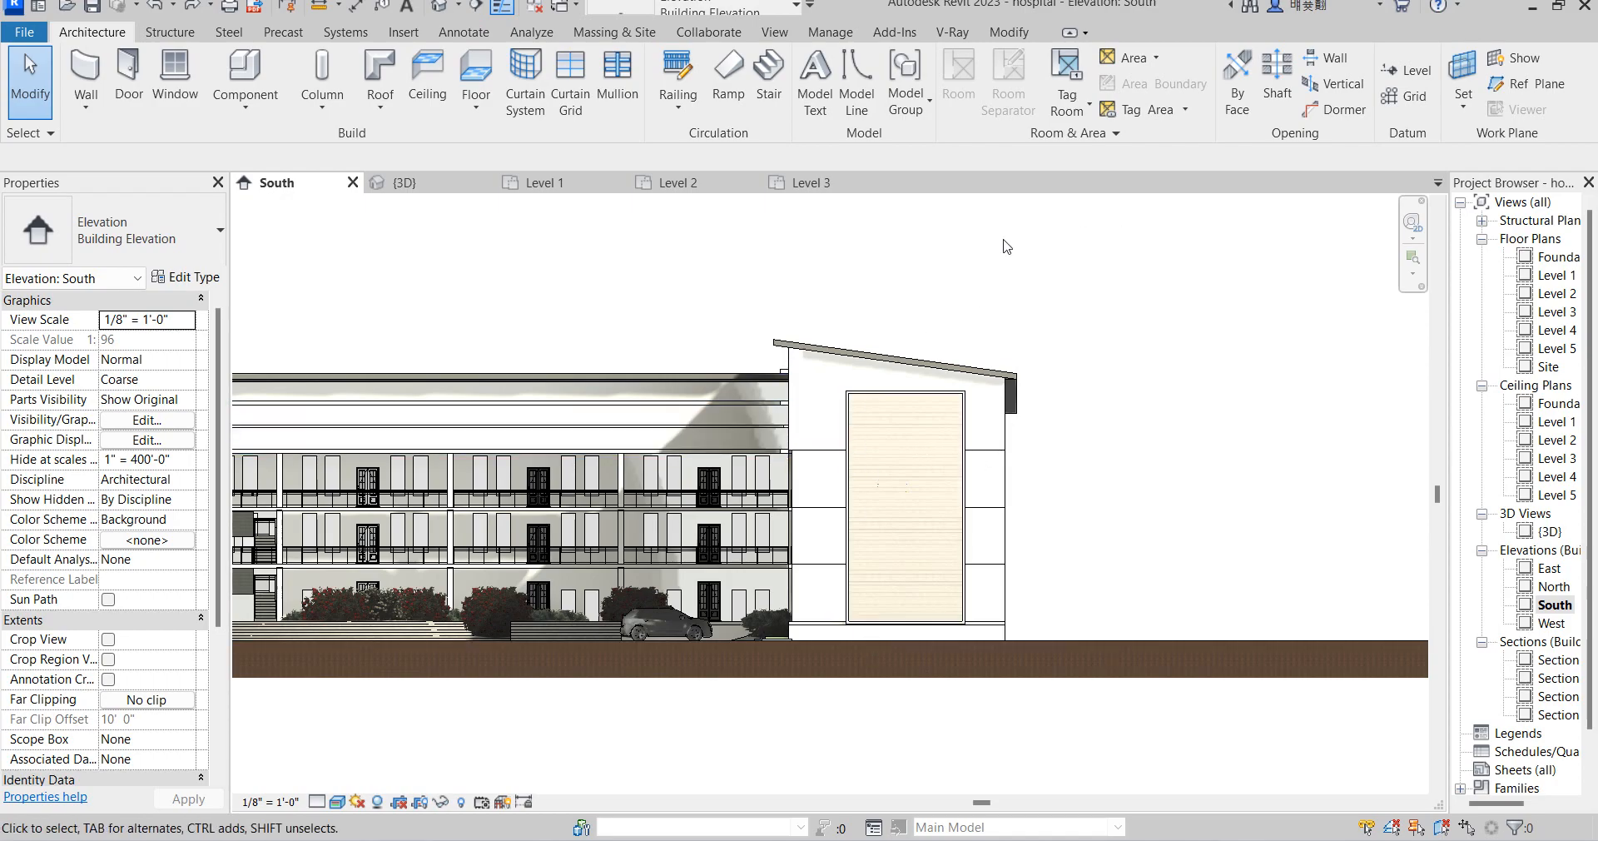
click(857, 83)
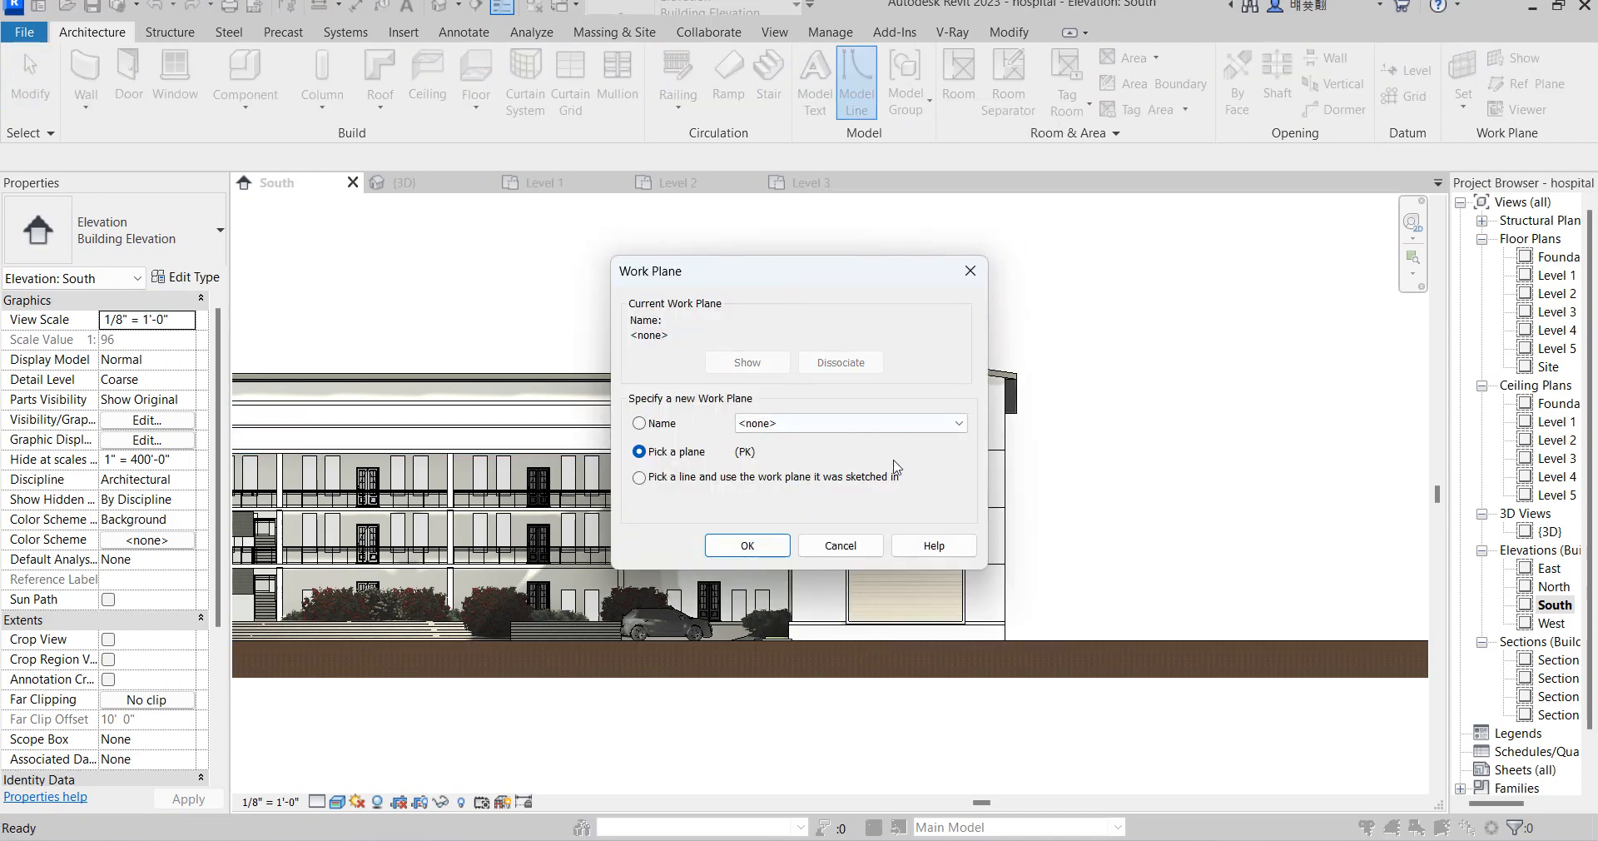
click(746, 545)
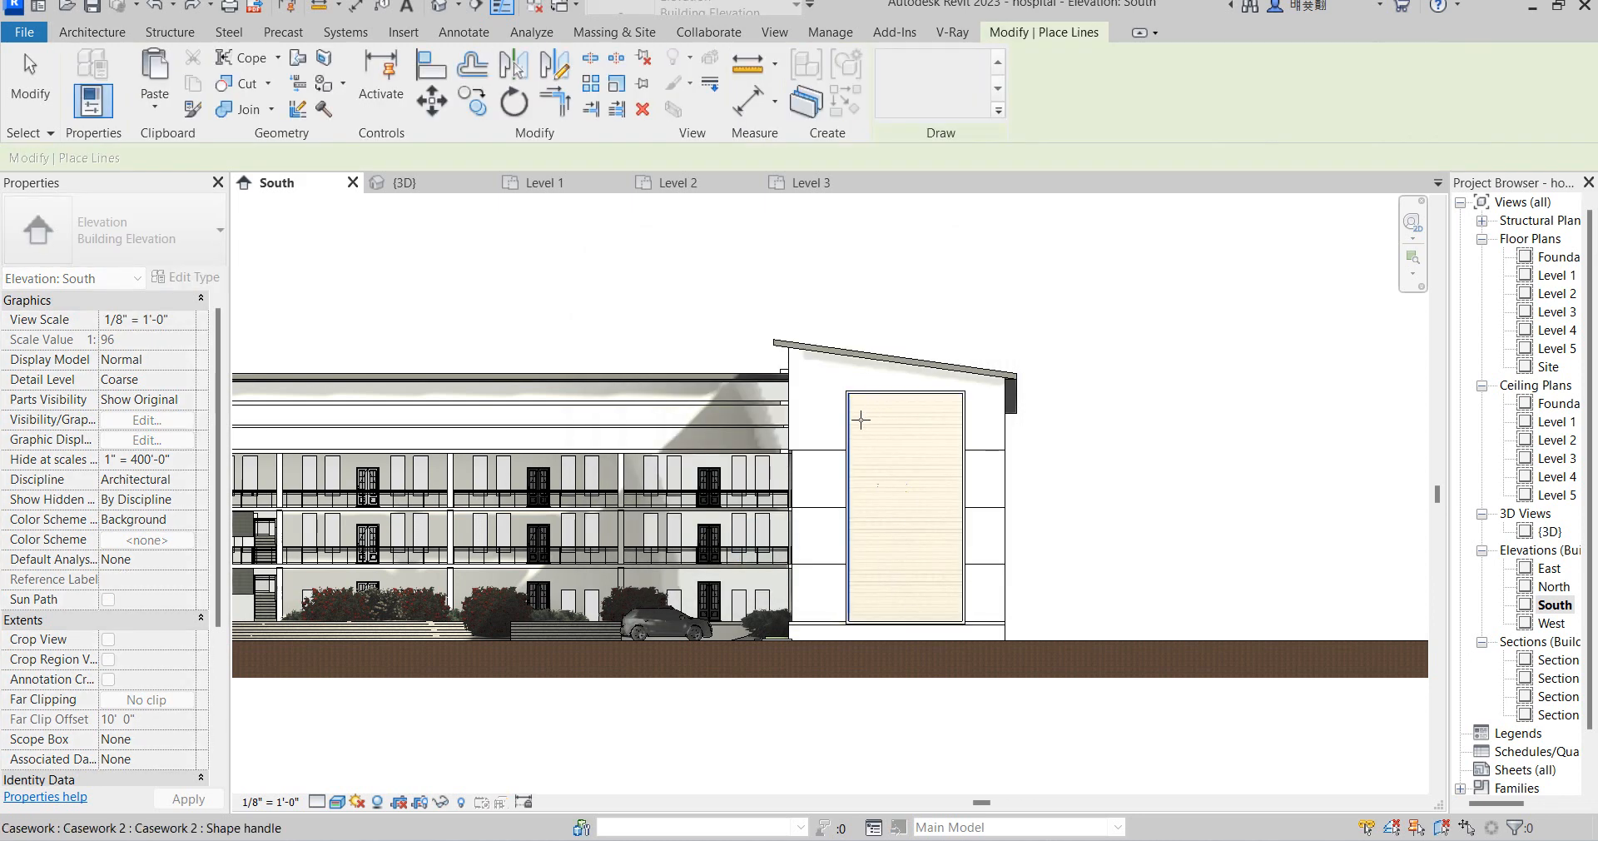
scroll(858, 417, up, 2)
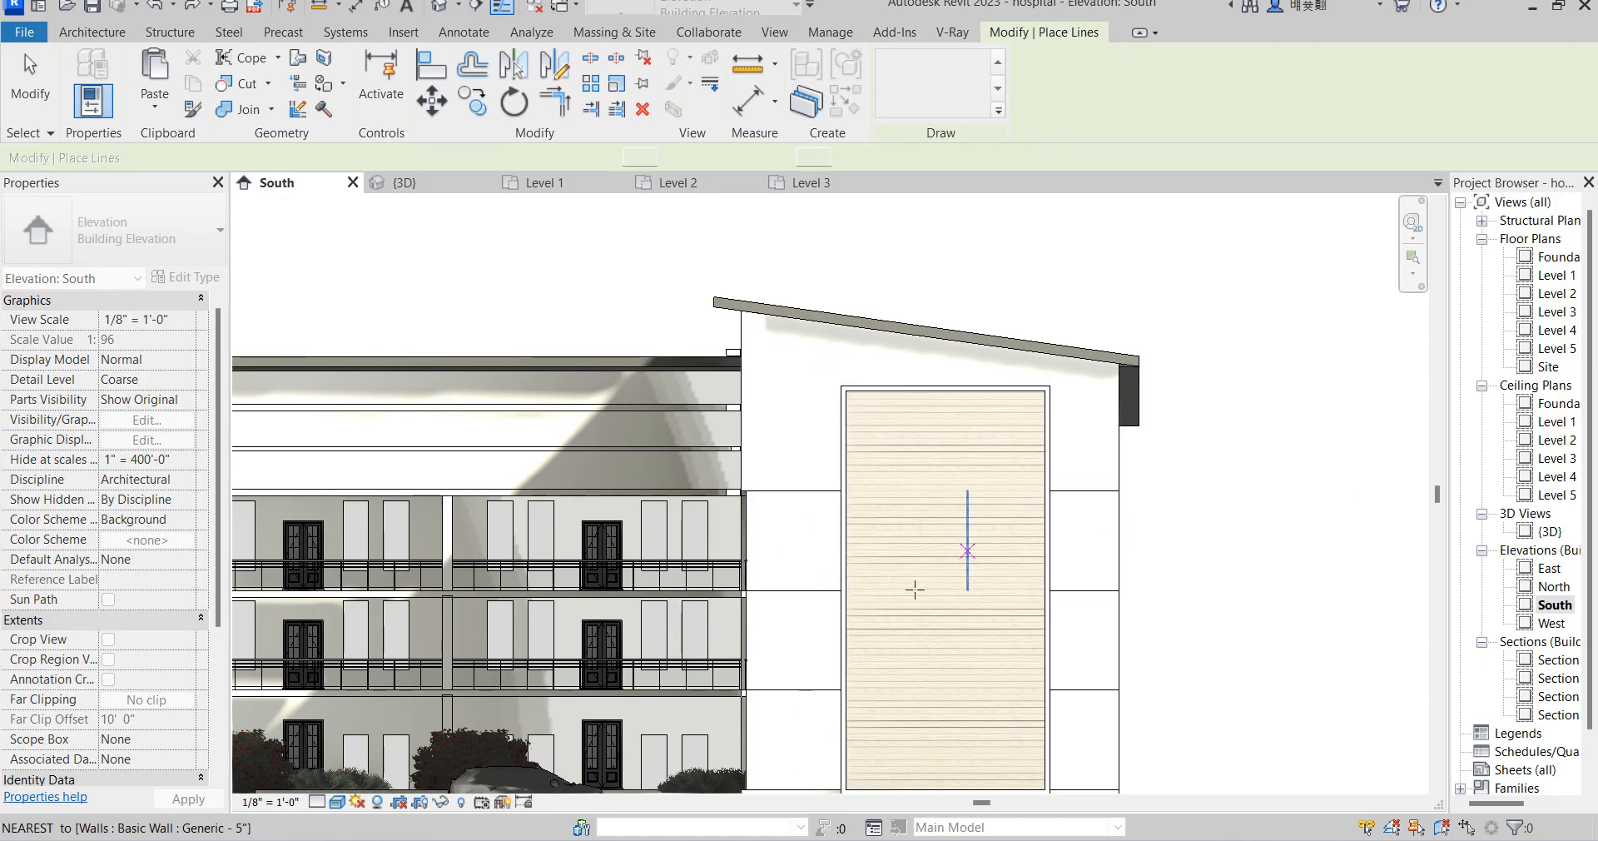
click(923, 583)
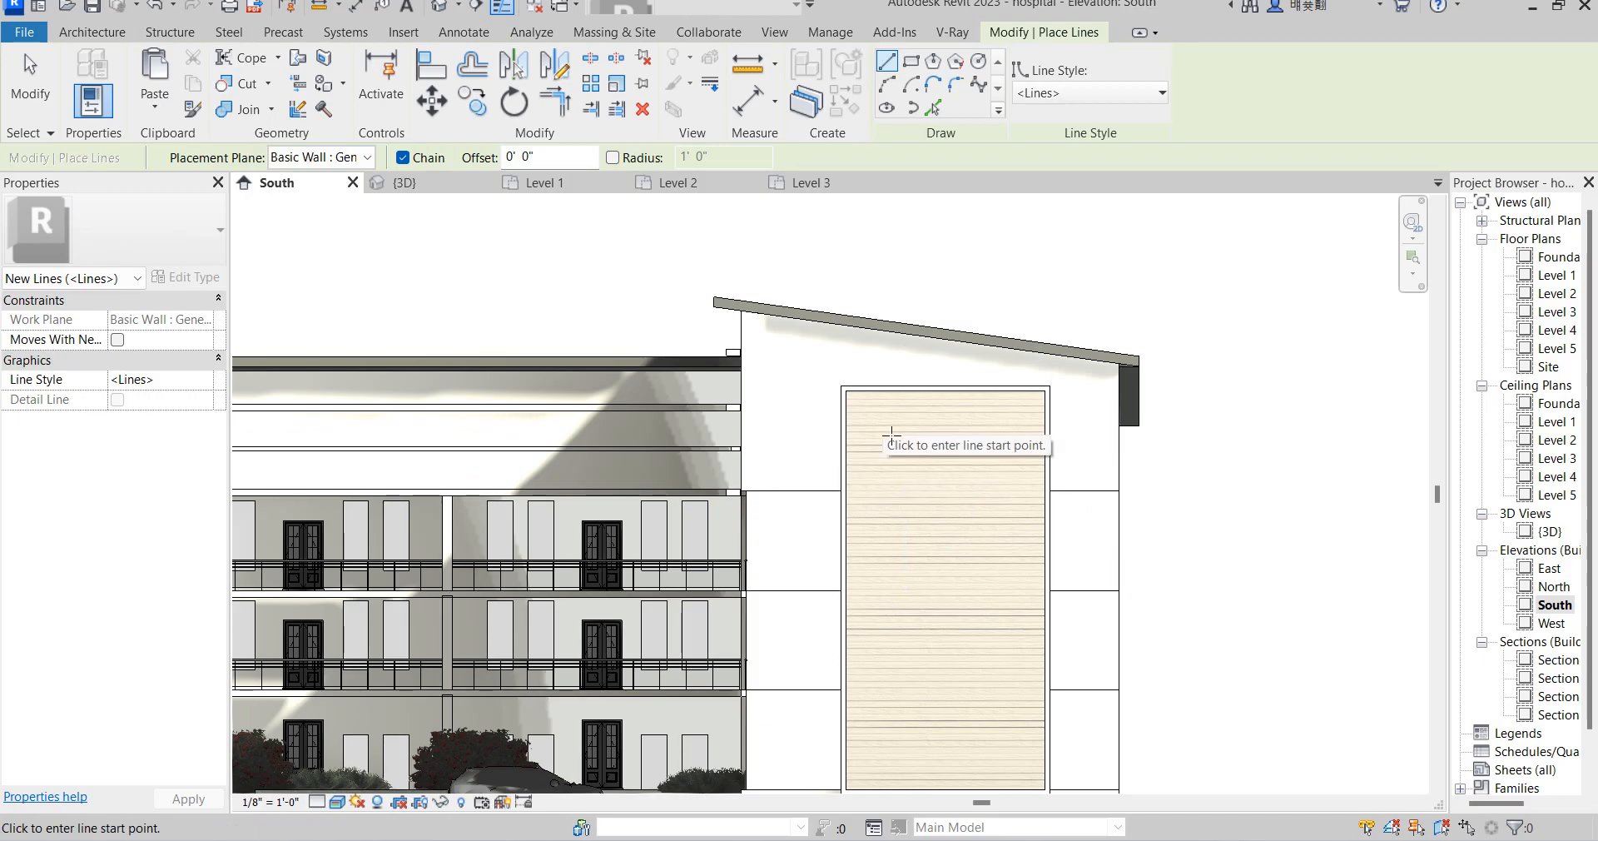
click(885, 426)
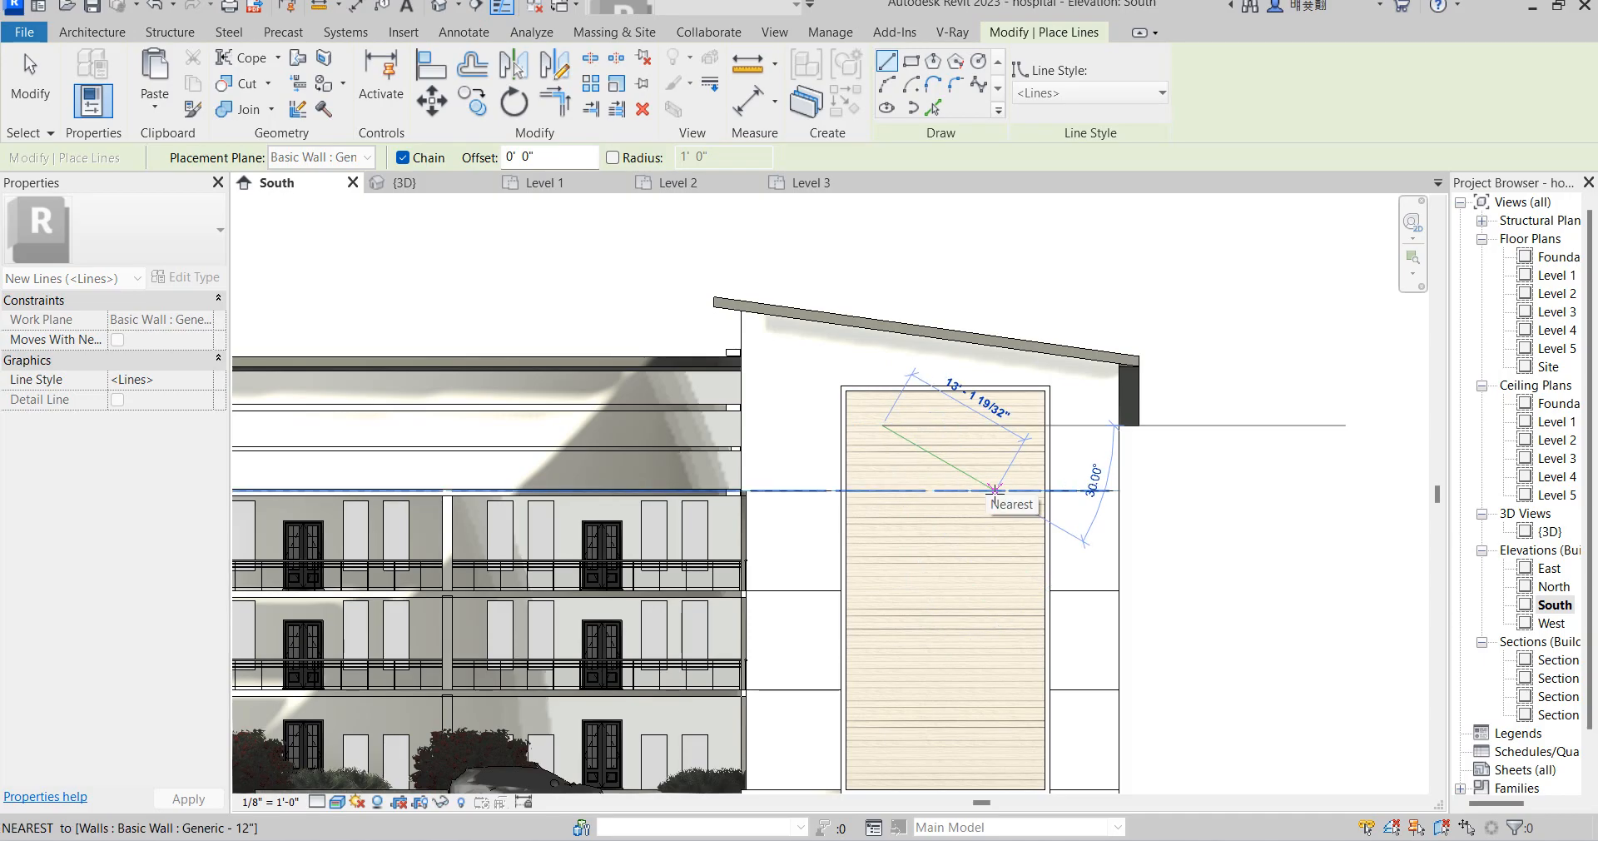
key(Escape)
key(Escape)
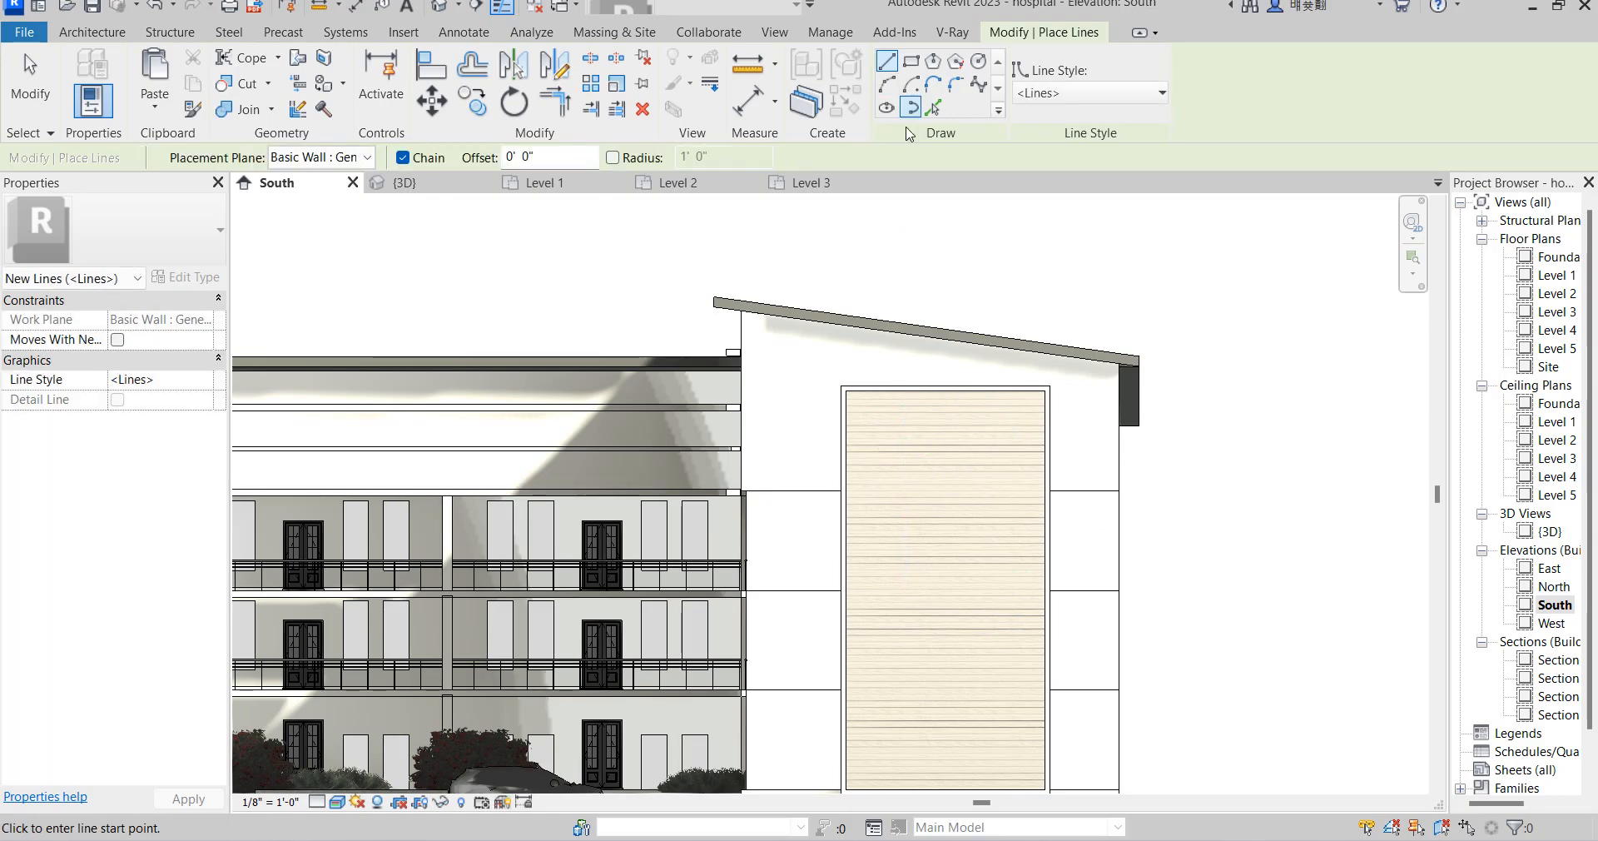
key(Escape)
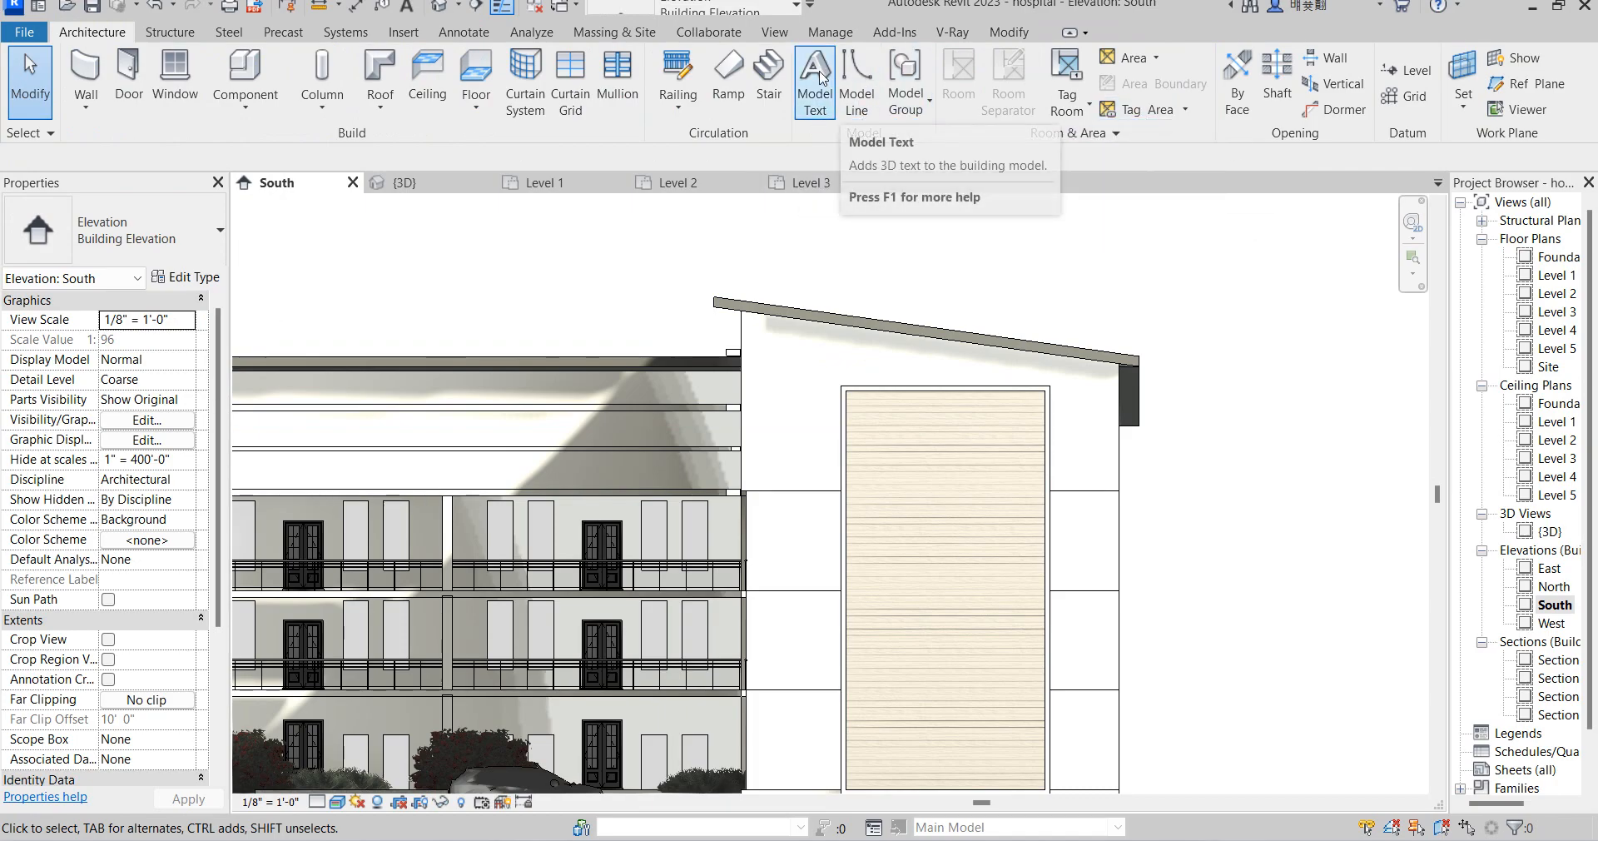
Place a 24" Arial model text with the default wording "Model Text" on the end block's timber-clad panel
click(815, 100)
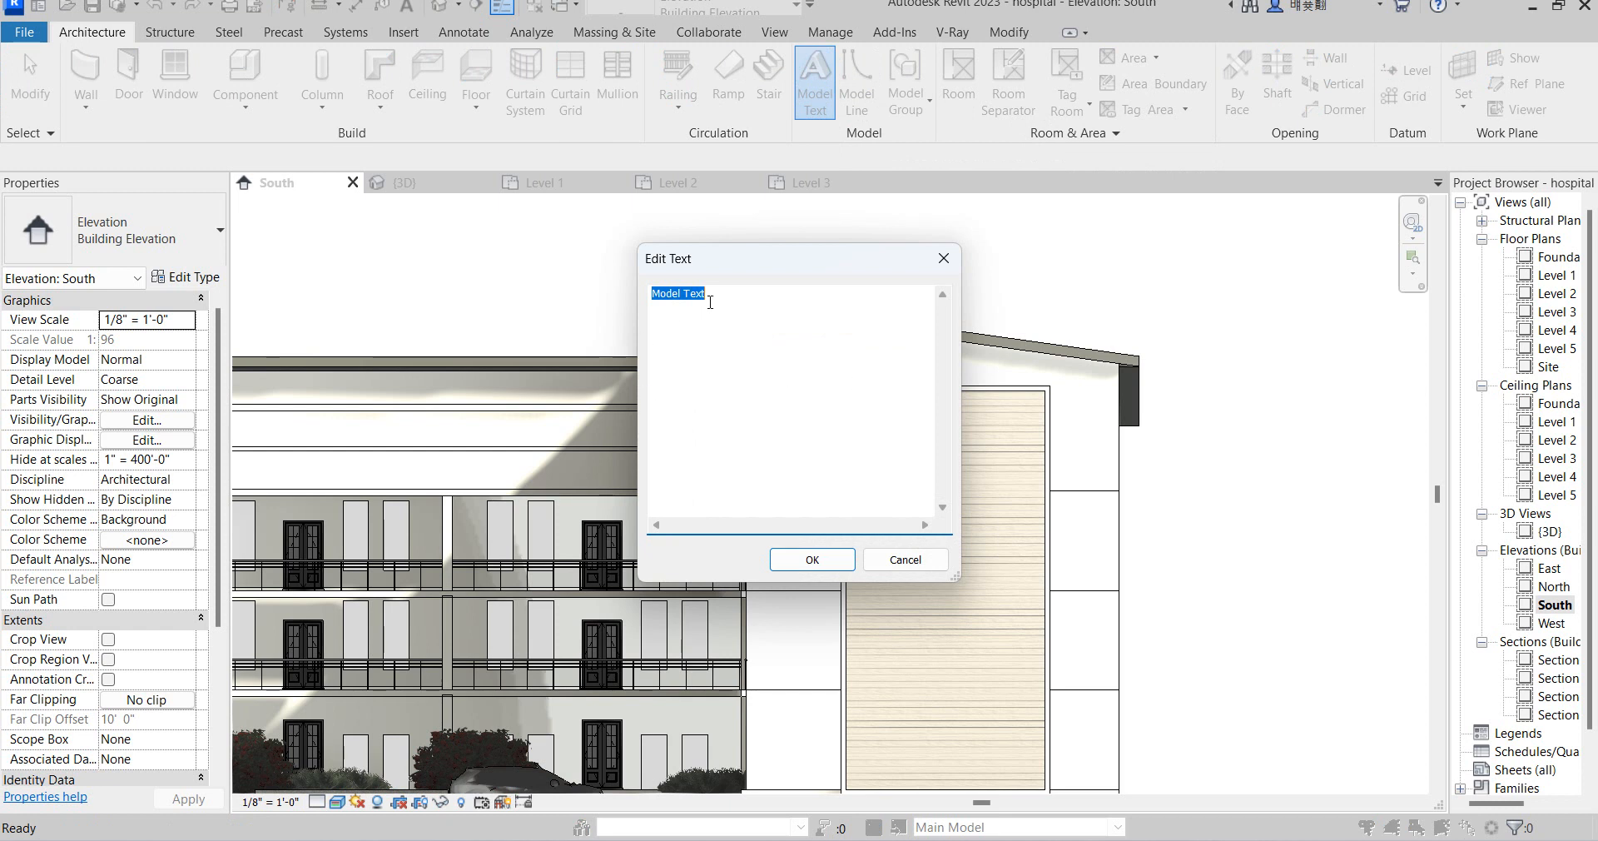
click(812, 559)
click(879, 560)
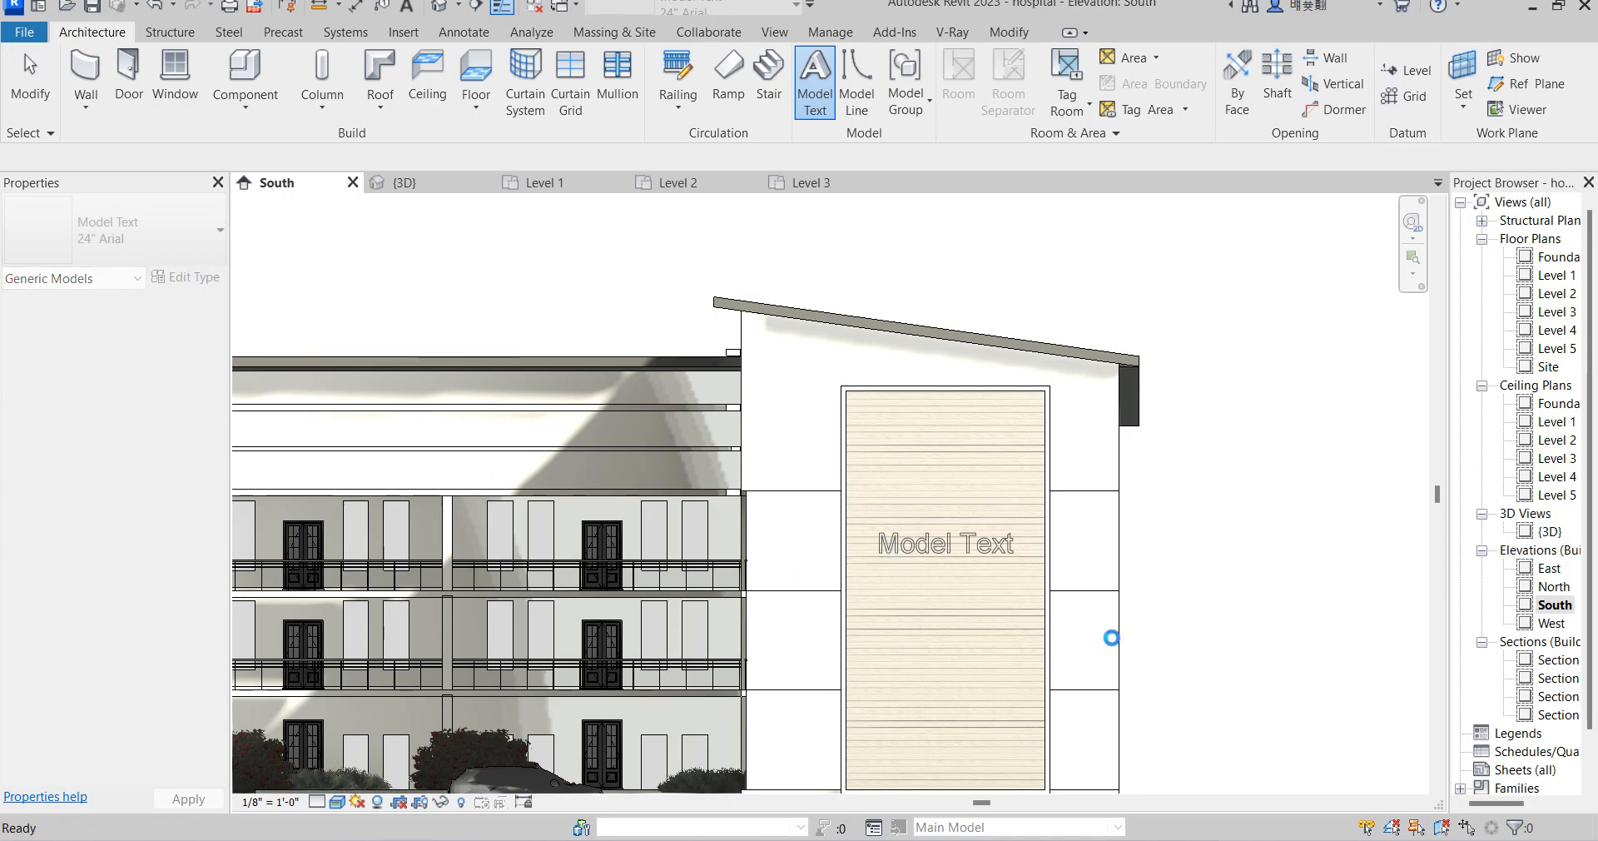
Change the model text's wording to "hospital tutorial" and move it up towards the top of the timber-clad panel
scroll(932, 566, up, 3)
click(927, 552)
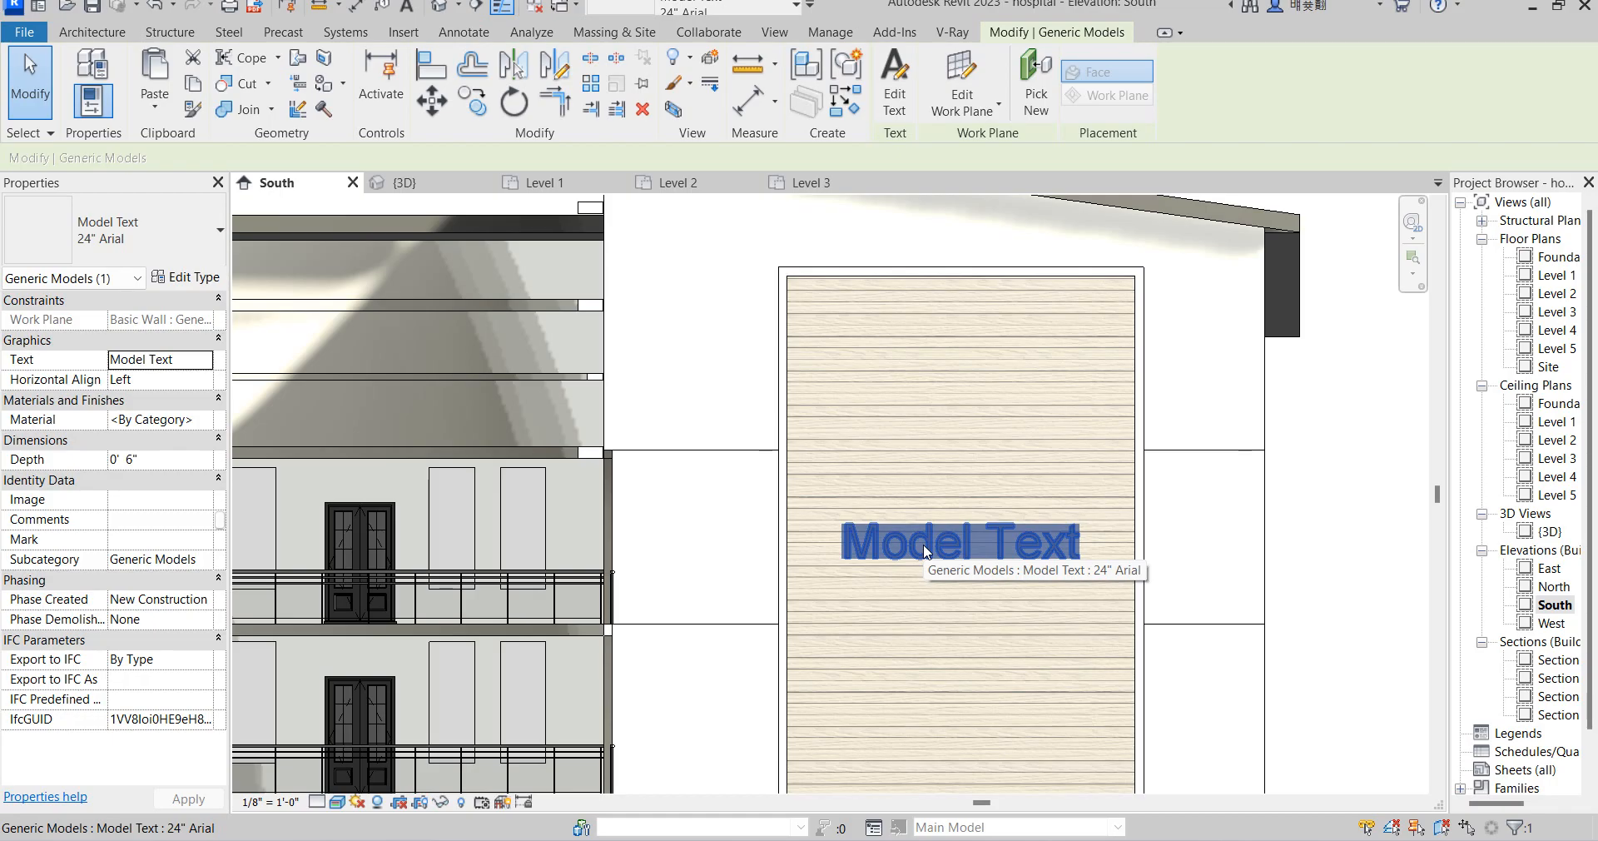
key(Escape)
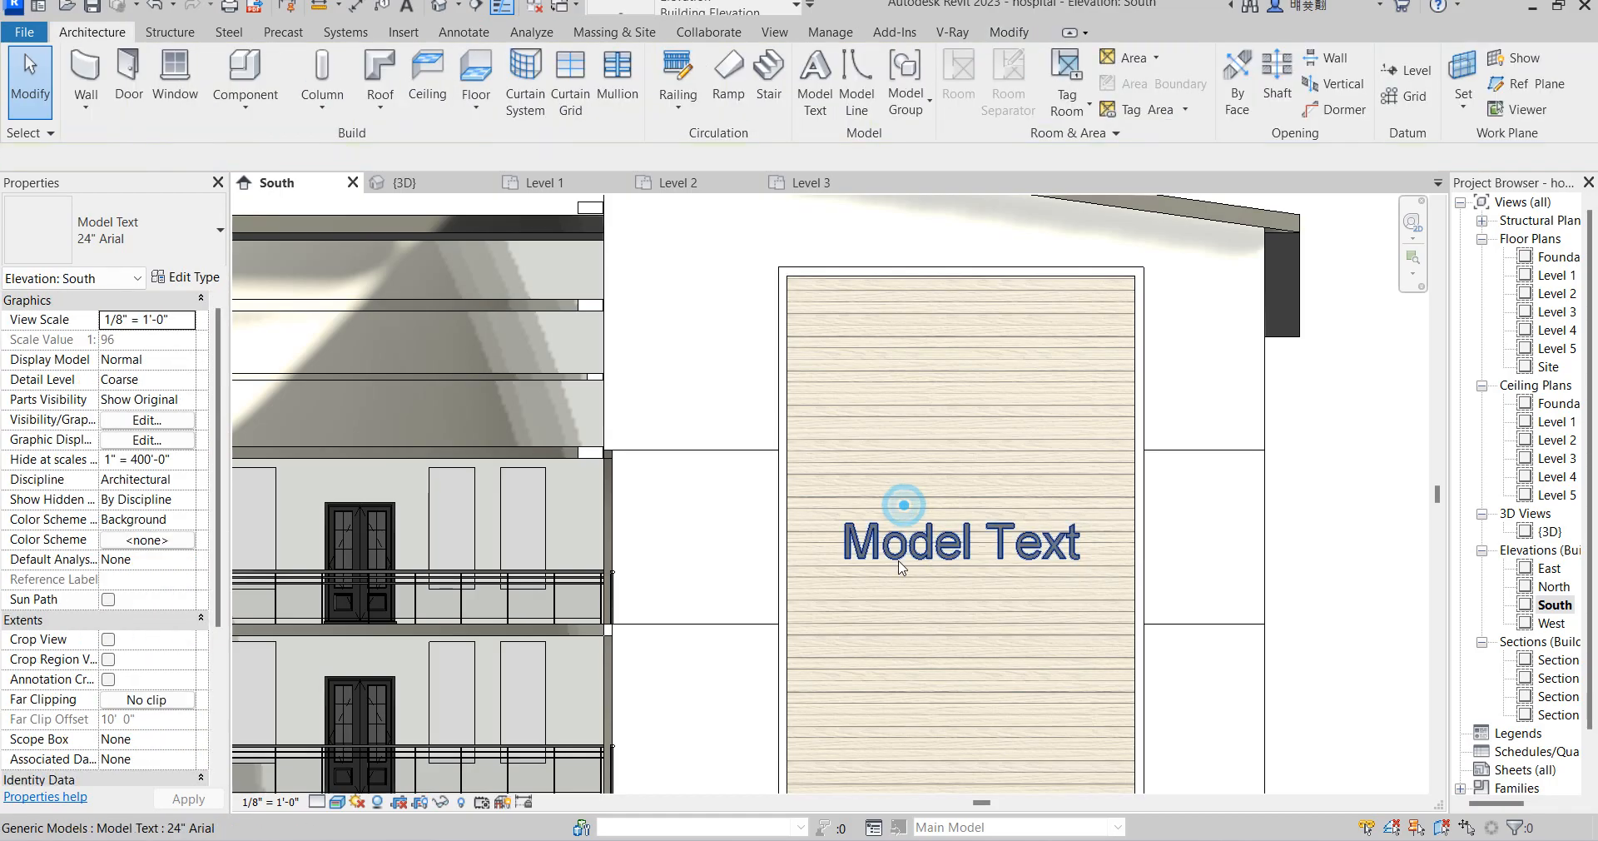
double_click(915, 552)
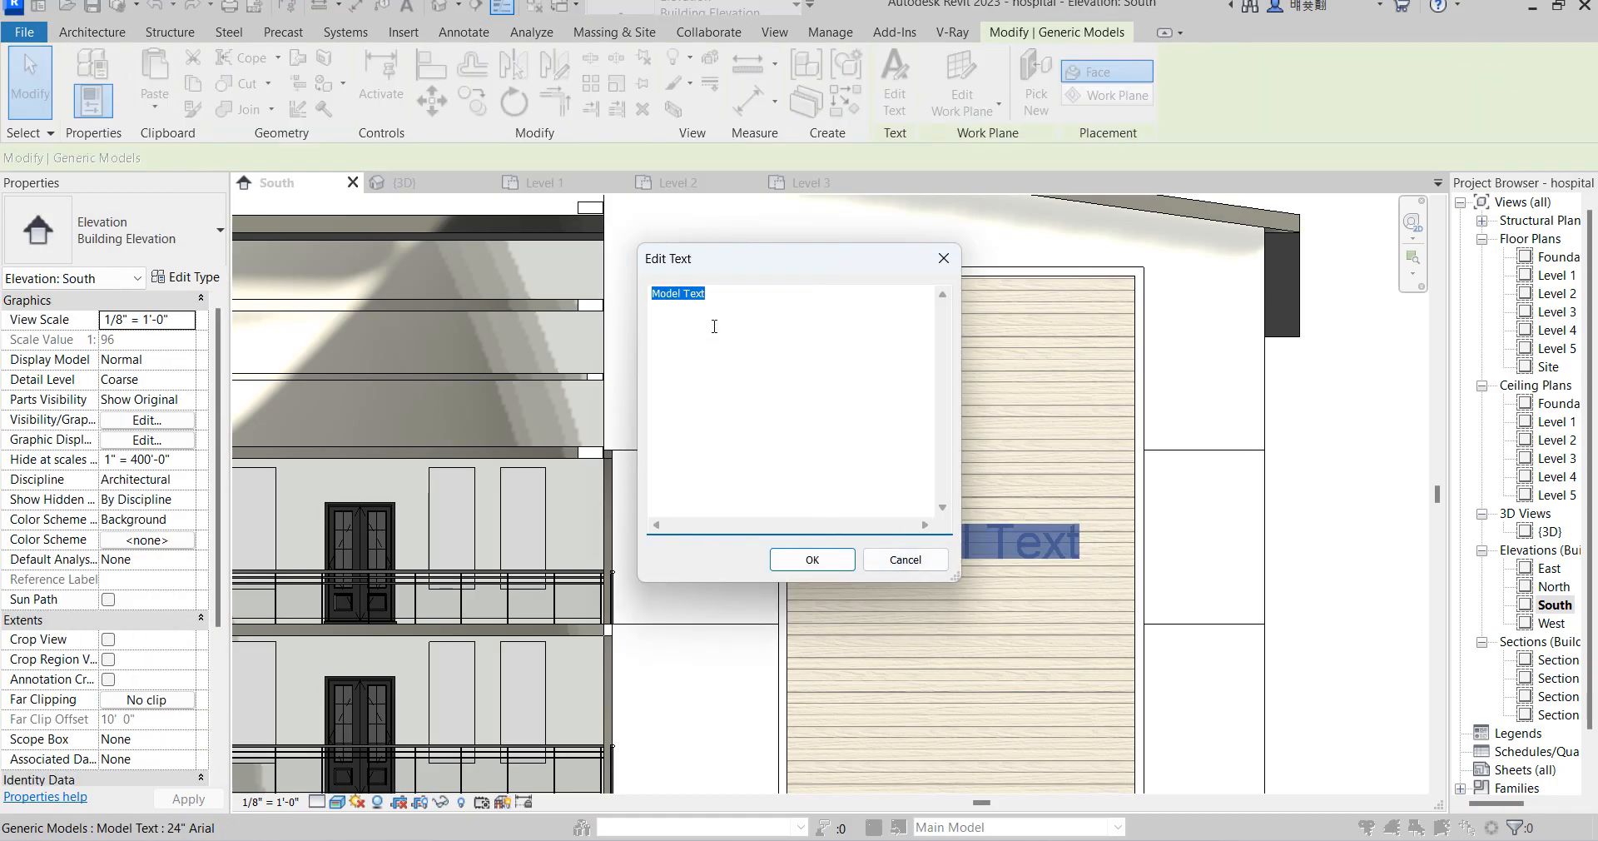
drag(711, 296, 647, 288)
text(hospital tutorial)
click(692, 293)
click(827, 566)
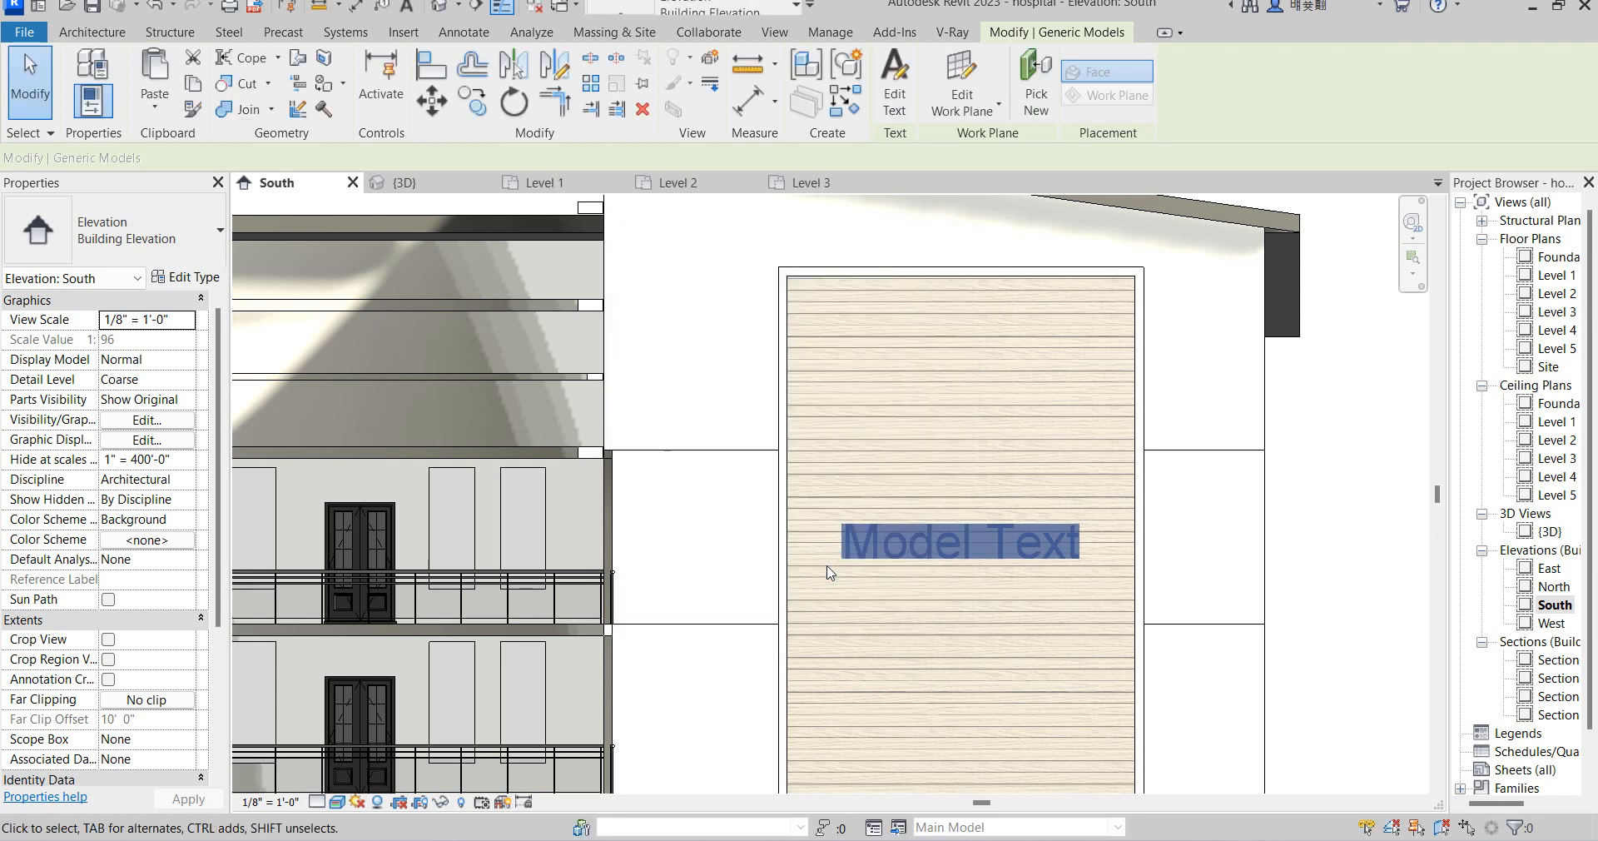
drag(963, 557, 920, 404)
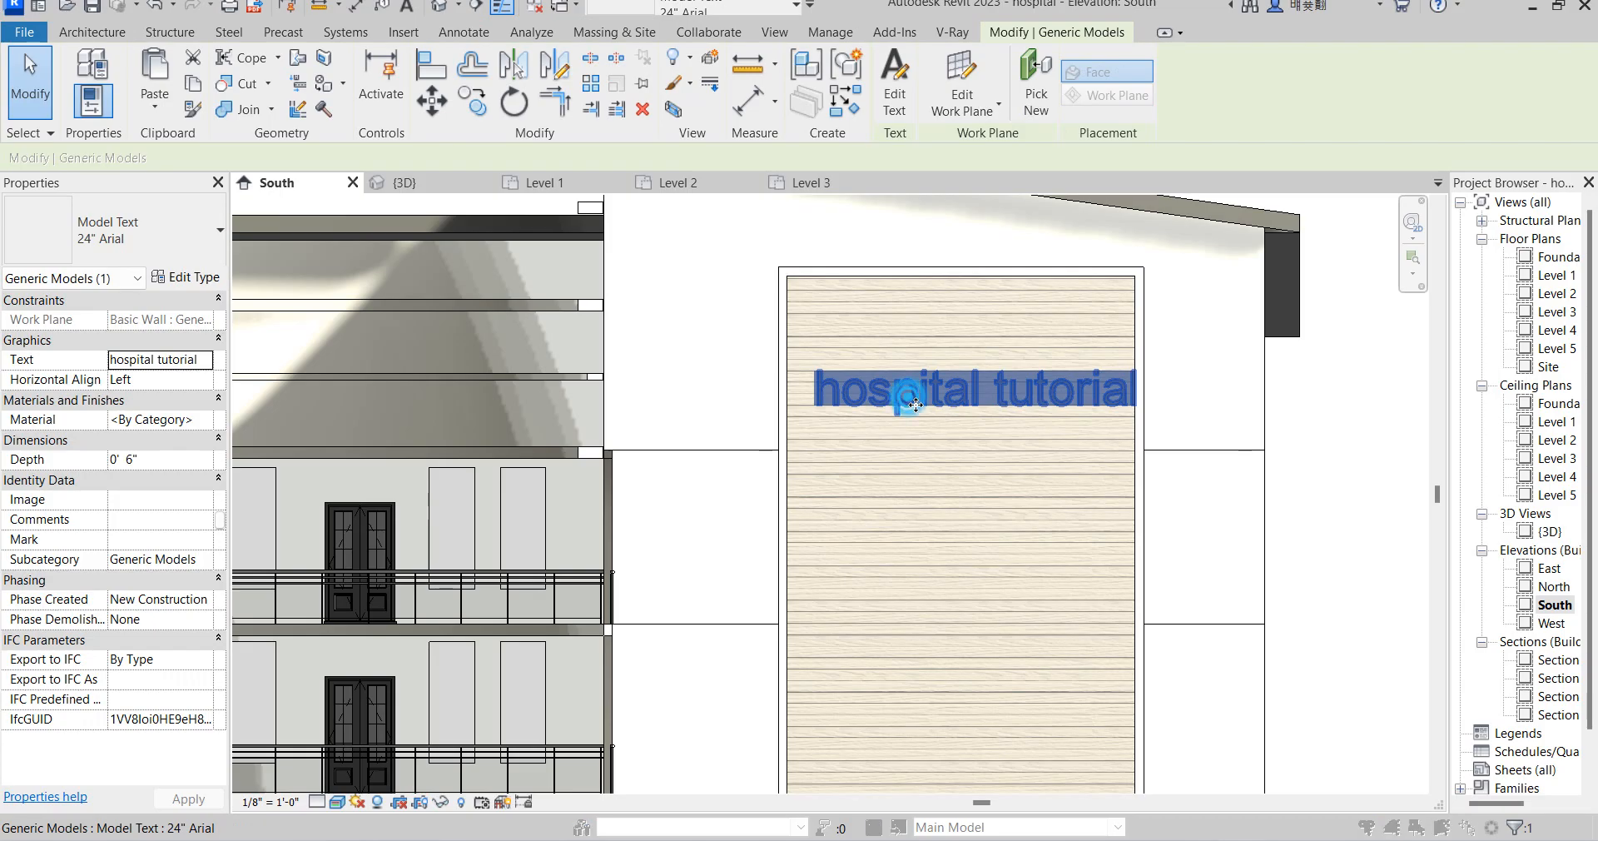
Put each letter of "hospital tutorial" on its own line in the model text and move the stacked text to the panel's upper middle
double_click(911, 397)
click(668, 304)
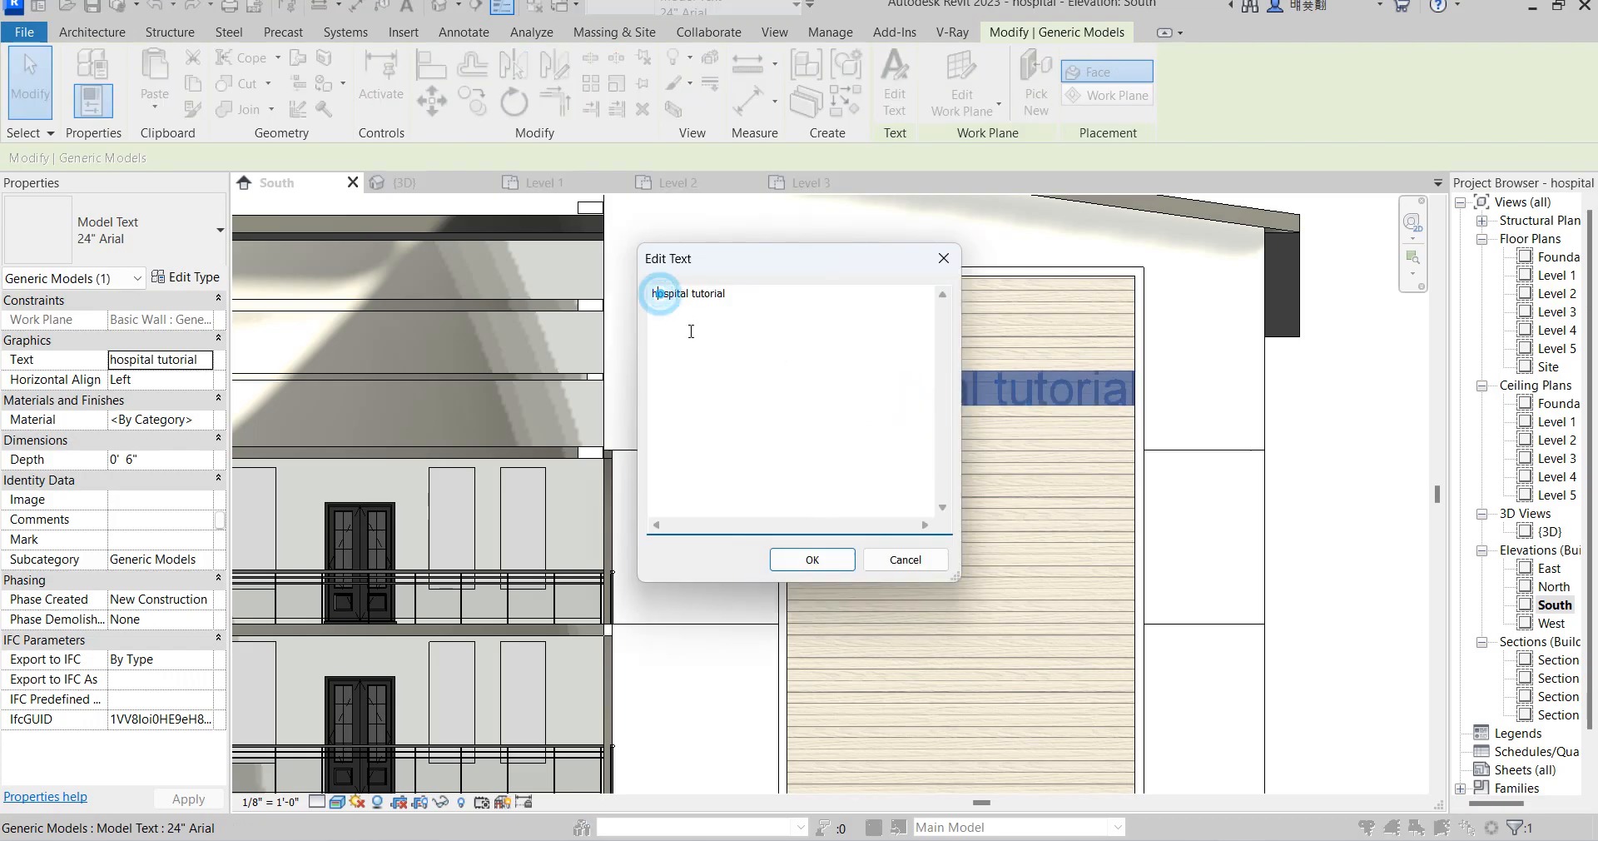
key(Return)
click(658, 309)
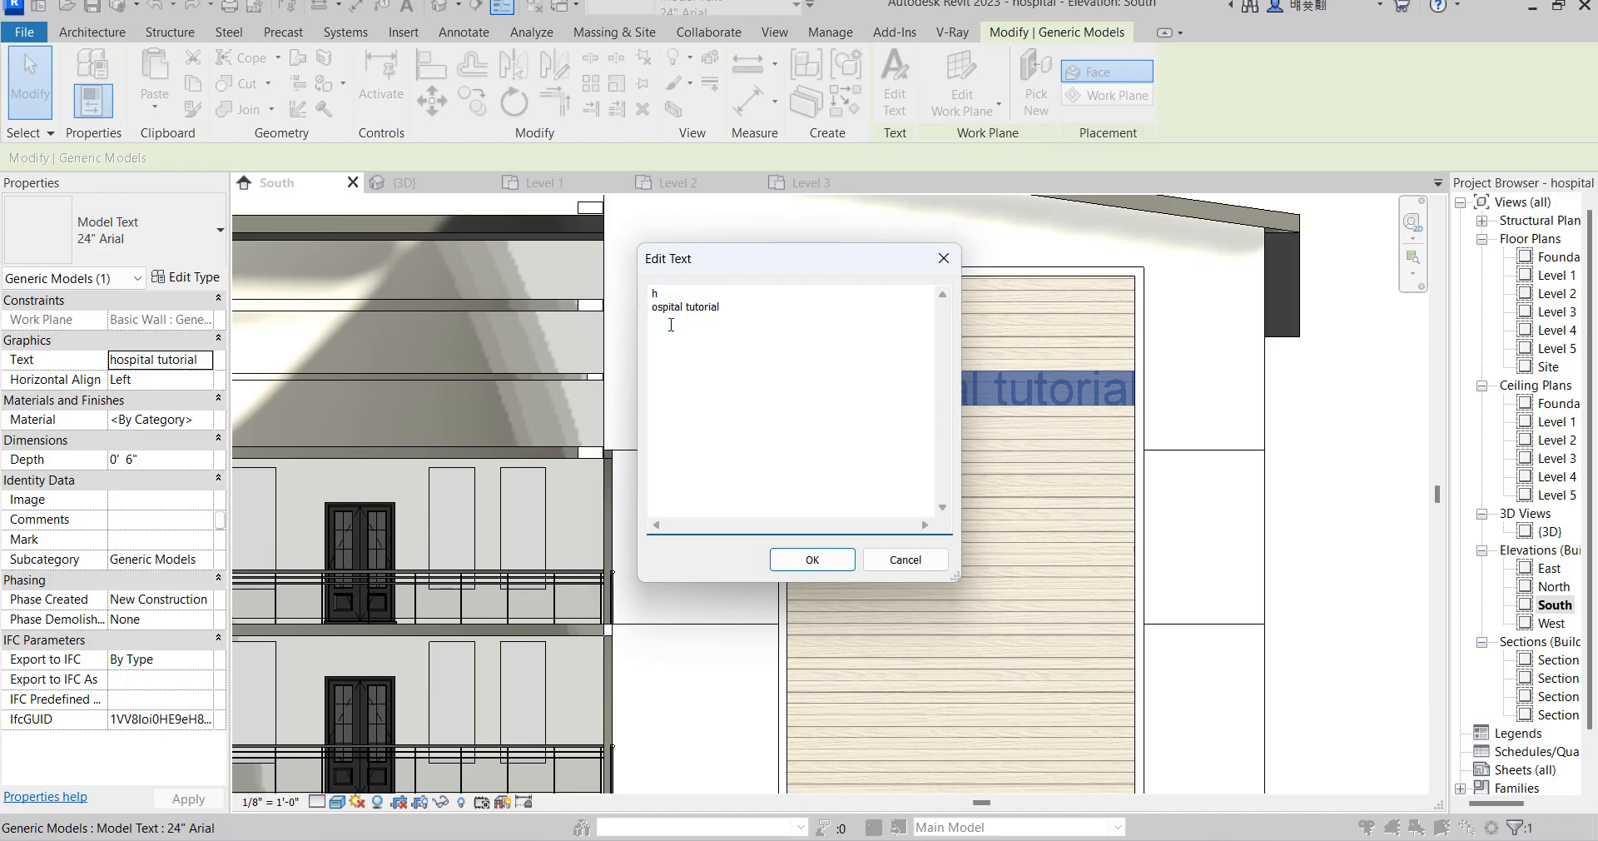
key(BackSpace)
key(Return)
key(Right)
key(Return)
drag(651, 333, 659, 333)
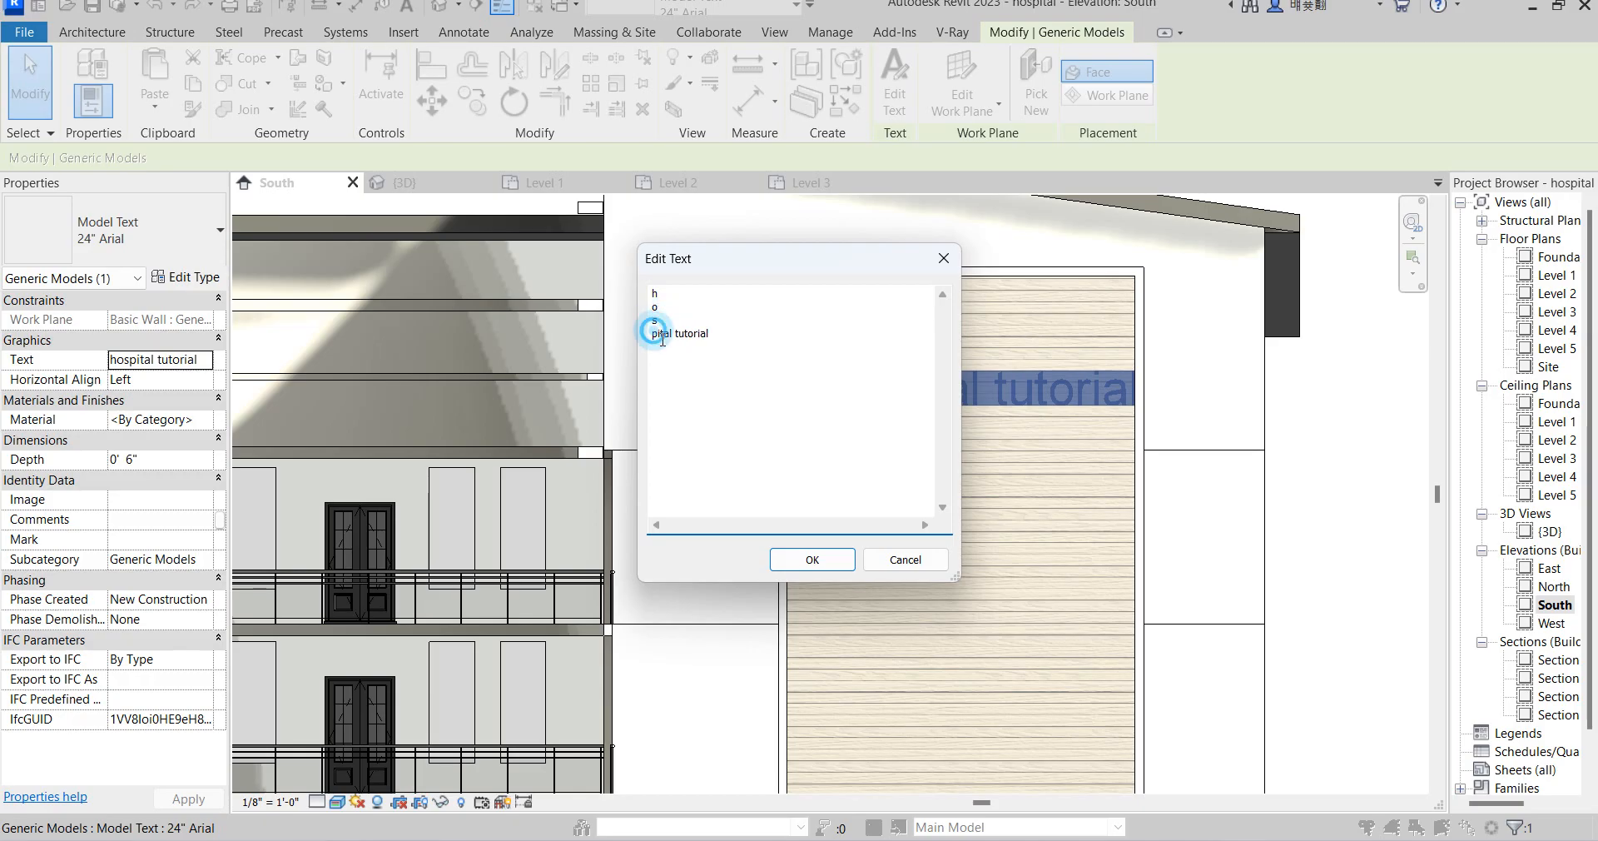
click(658, 333)
key(Return)
click(657, 347)
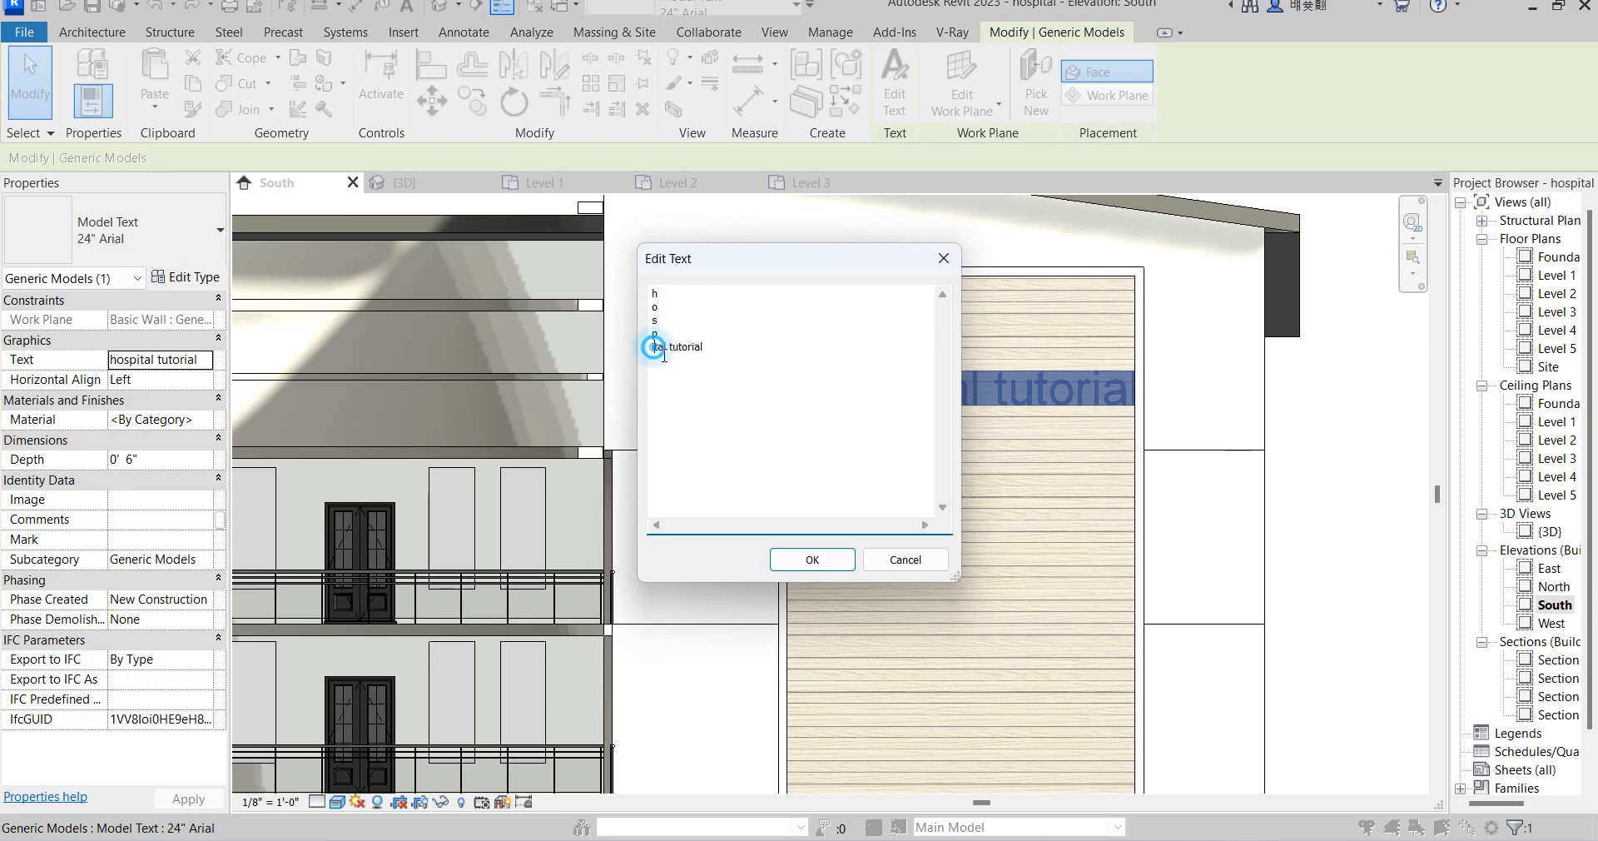
key(Return)
click(655, 361)
key(Return)
click(655, 374)
key(Return)
click(656, 387)
key(Return)
key(Return)
click(656, 413)
key(Return)
click(657, 427)
key(Return)
click(657, 440)
key(Return)
click(657, 454)
key(Return)
click(657, 467)
key(Return)
key(Return)
click(812, 559)
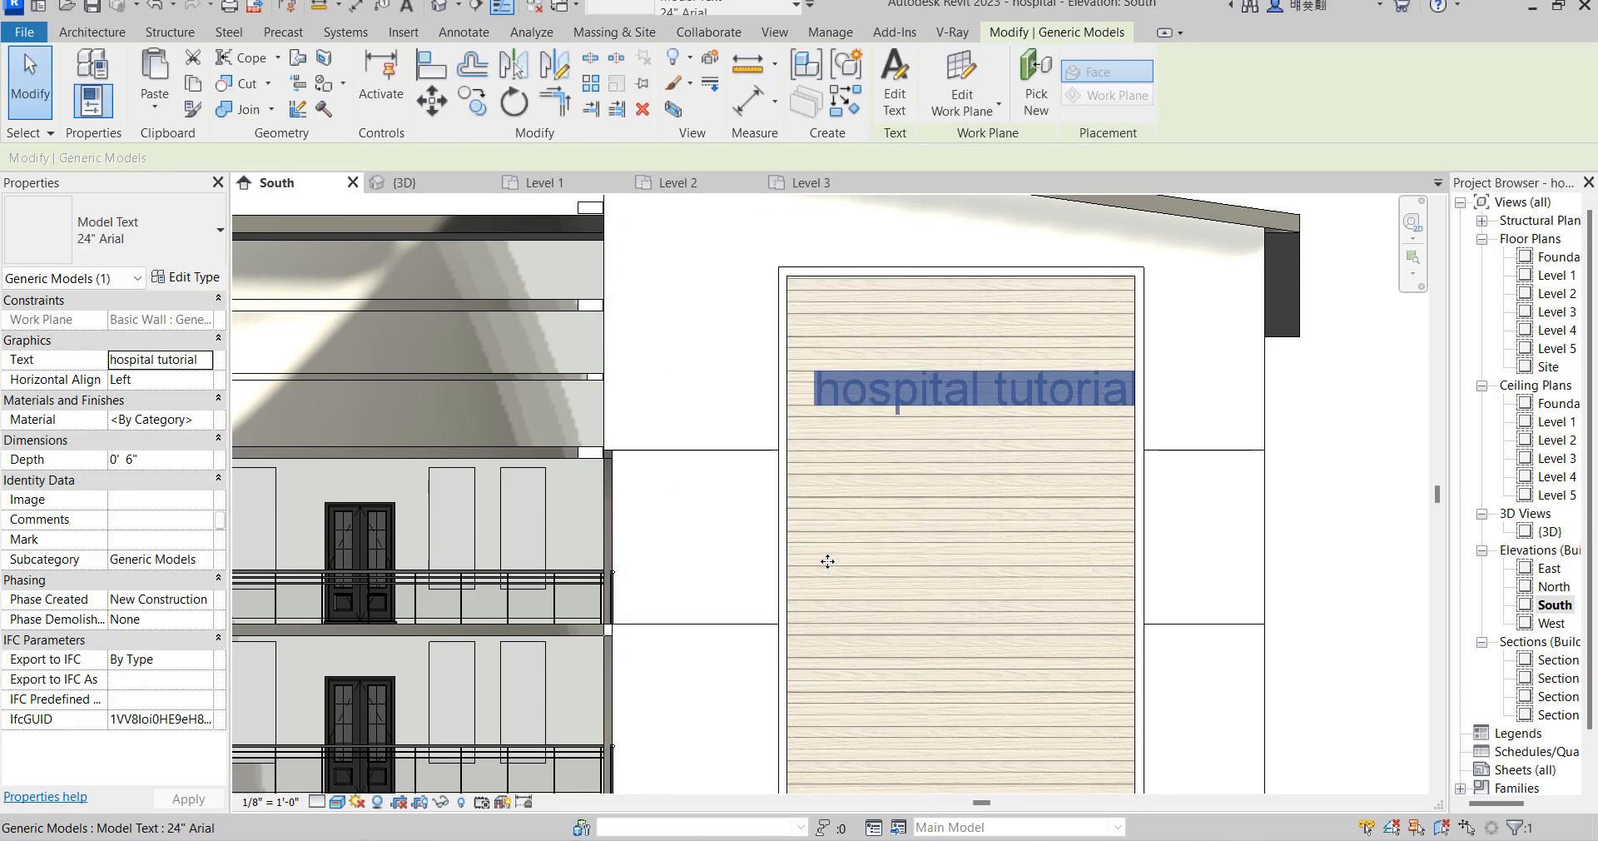
click(837, 401)
drag(836, 395, 965, 338)
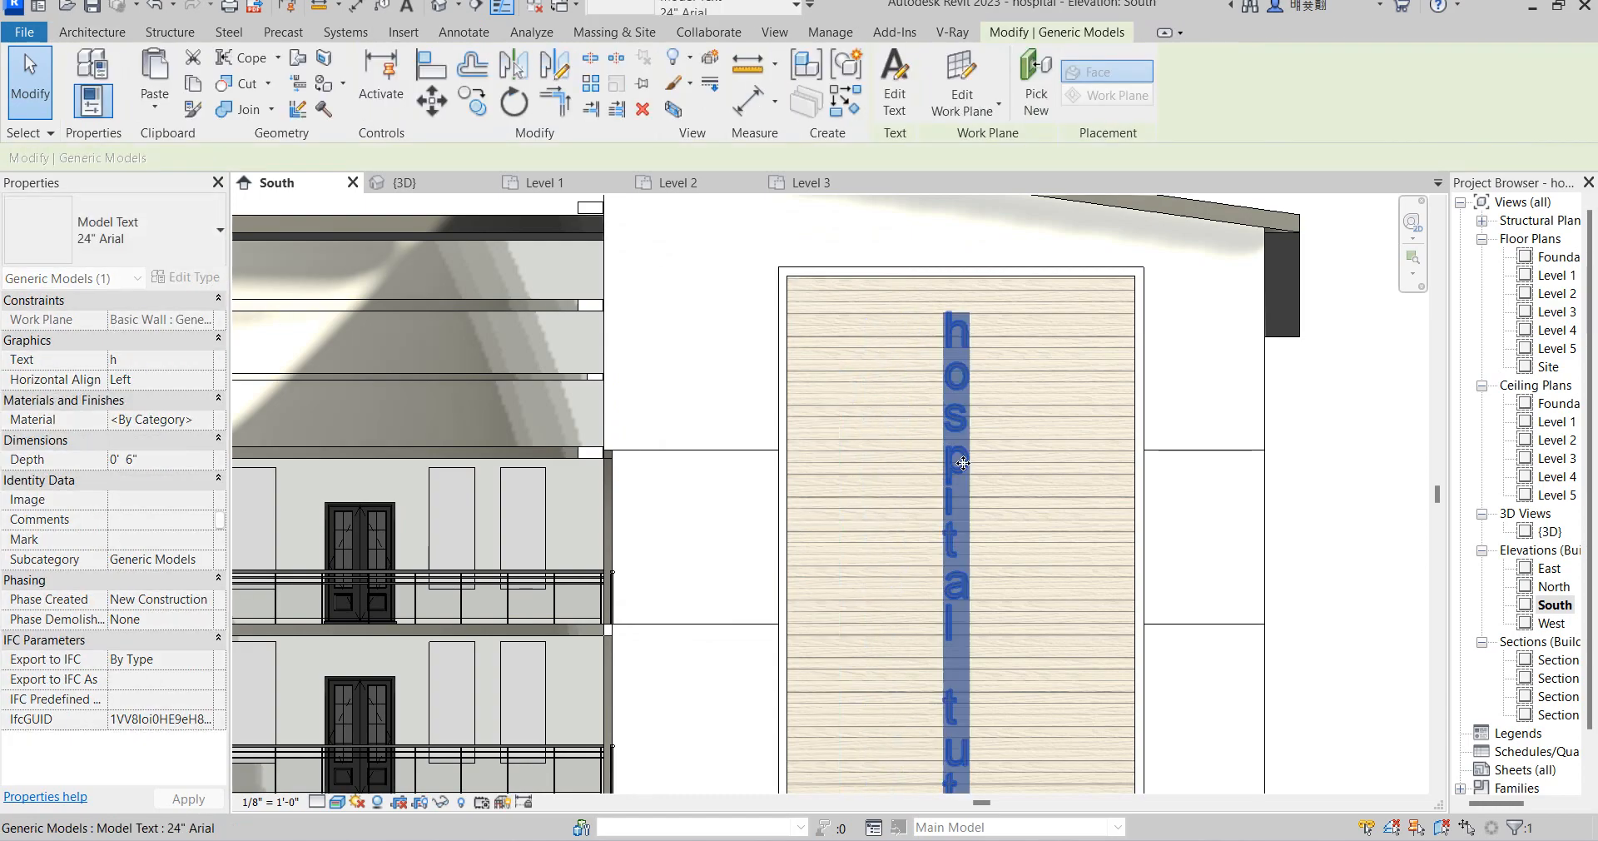
Set the 24" Arial model text type's font to TechnicBold and turn on Bold
click(203, 282)
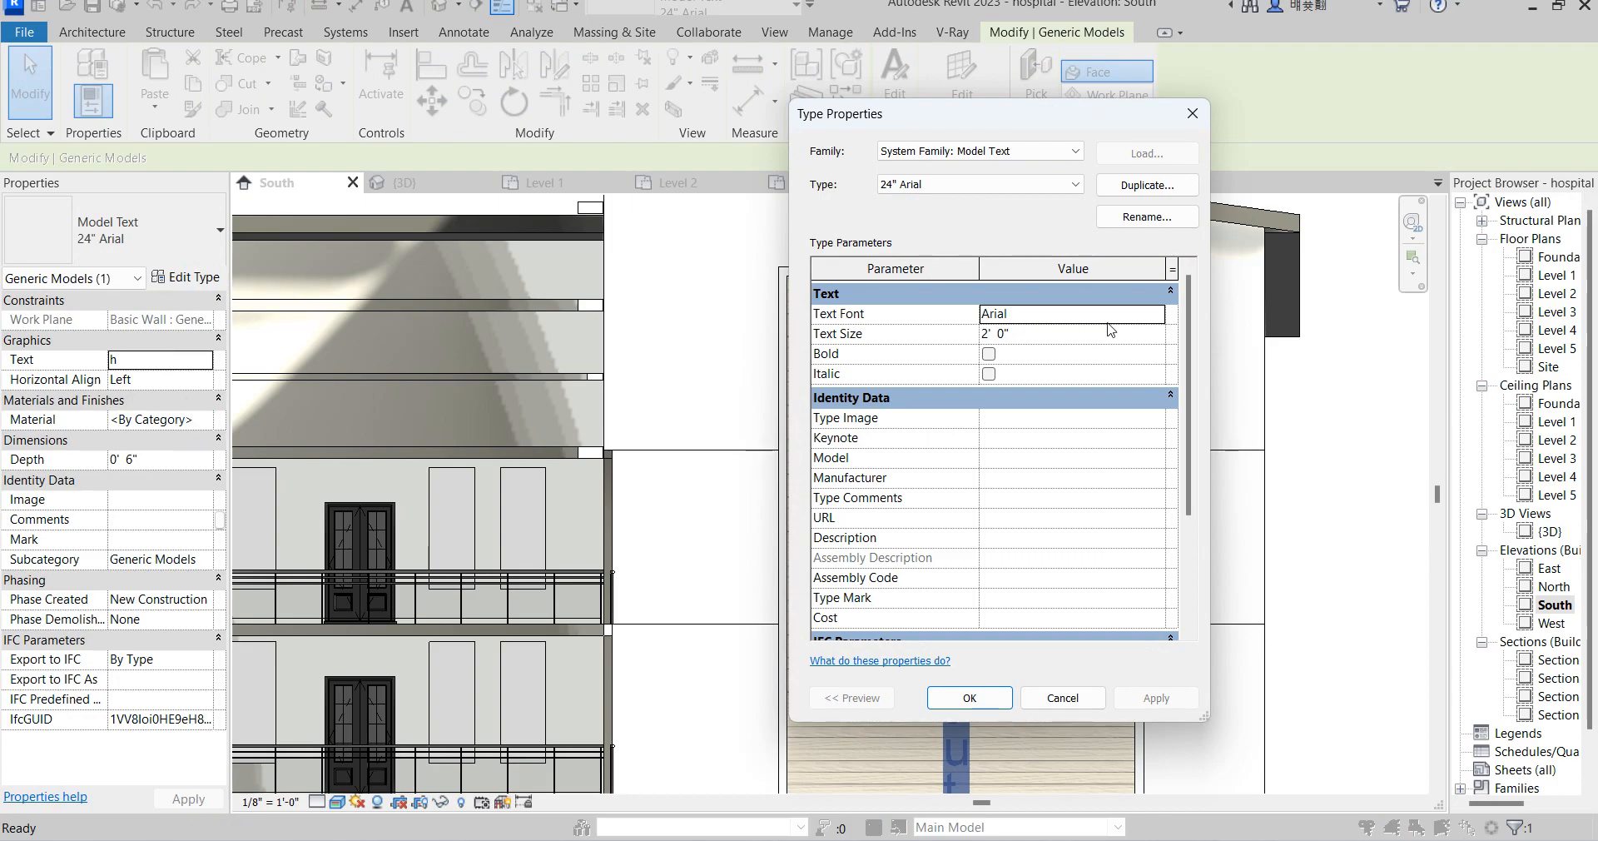
click(1055, 314)
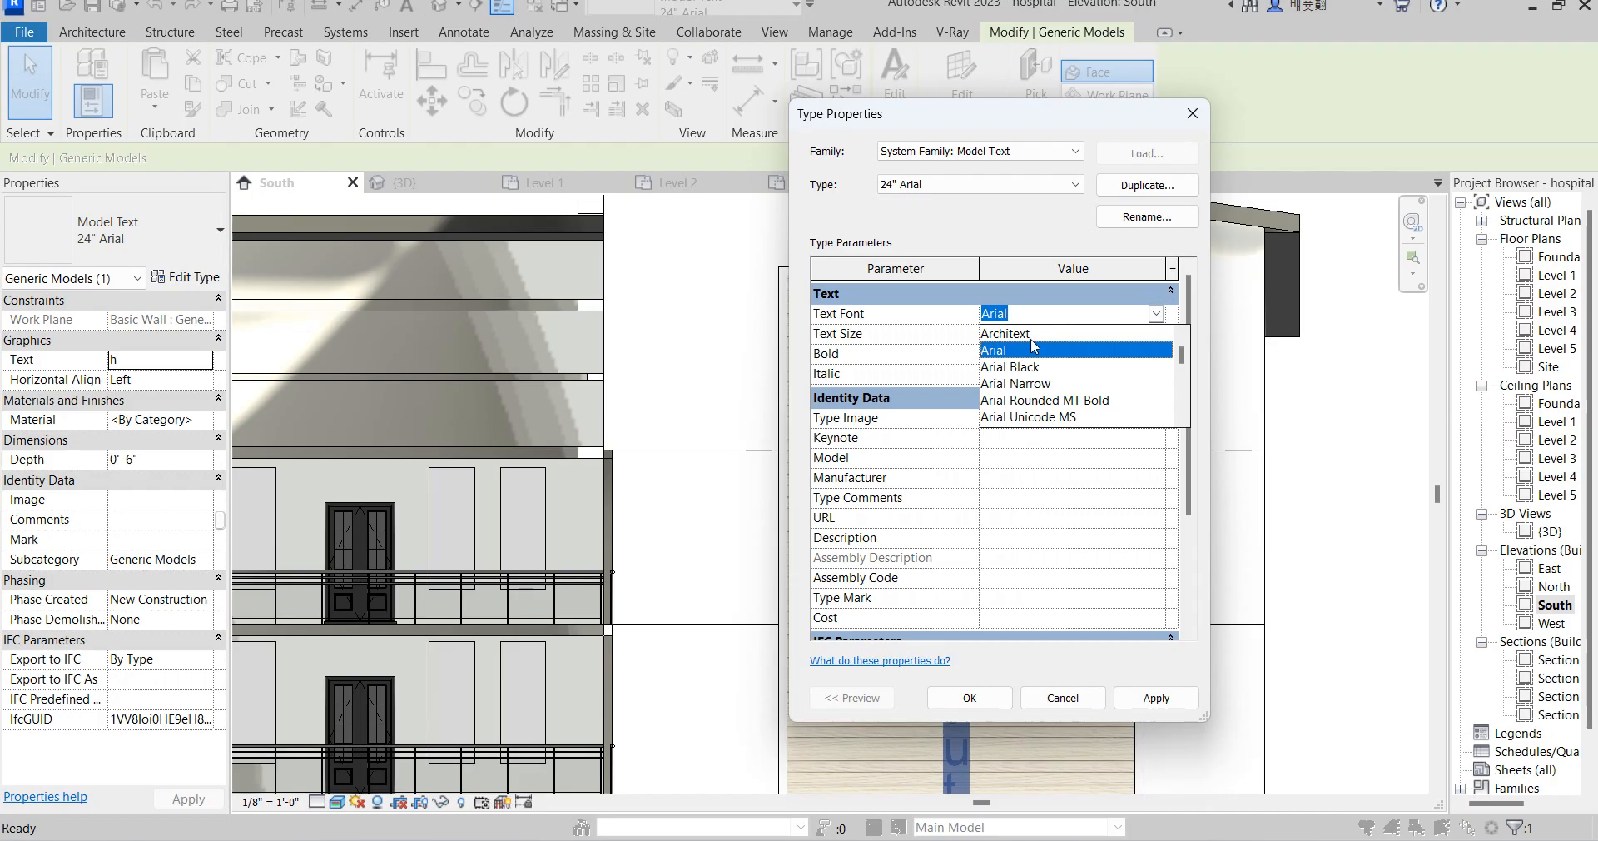
click(1031, 334)
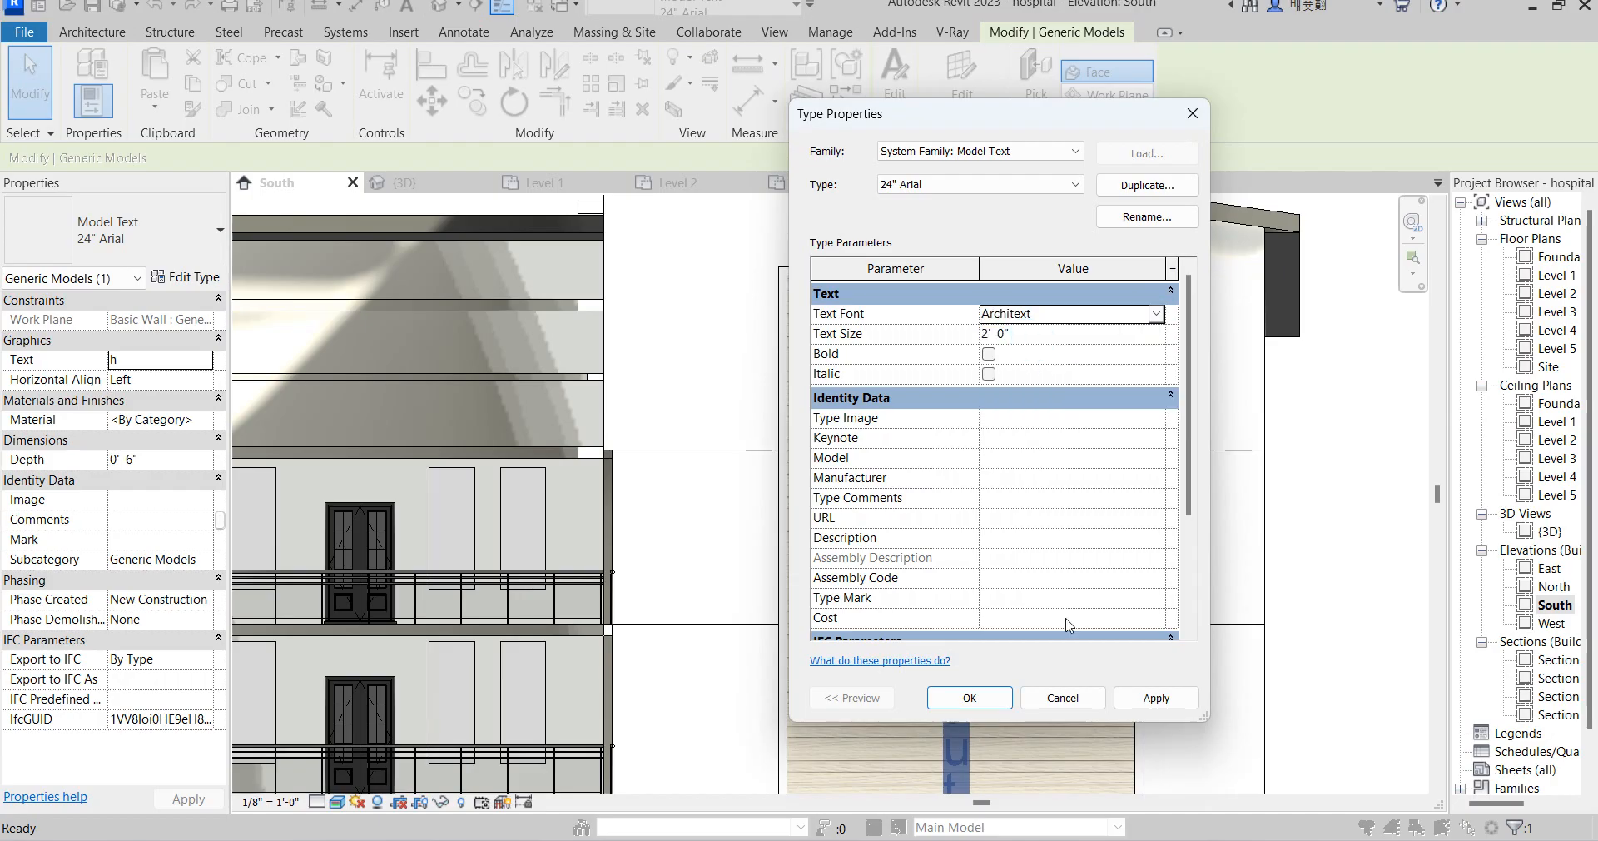
click(1137, 322)
text(Technic)
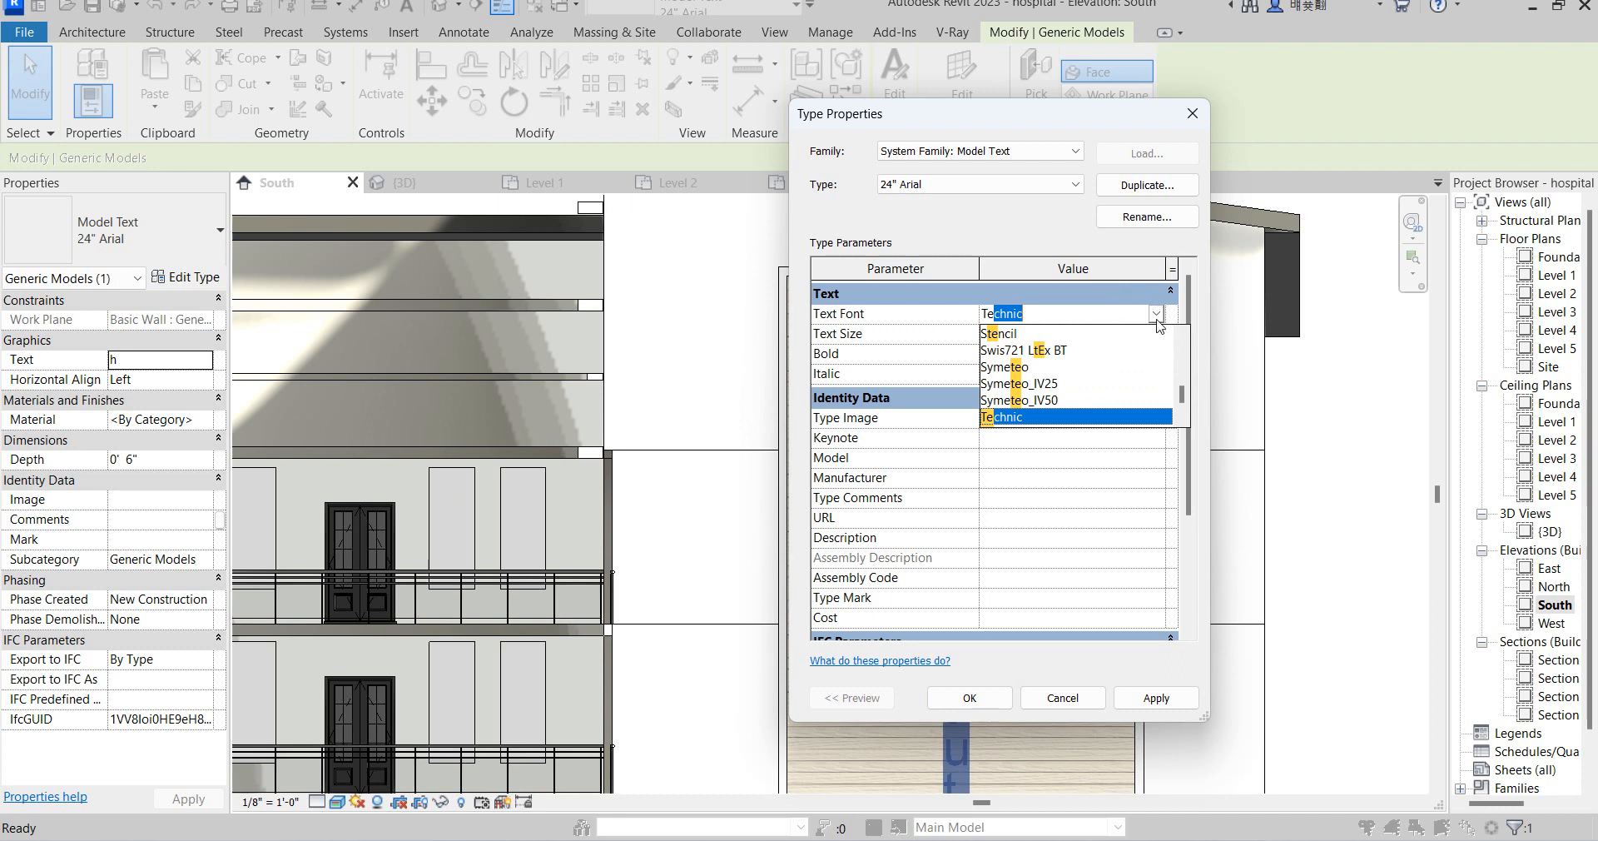
click(1156, 314)
click(1156, 314)
scroll(1051, 412, down, 1)
click(1044, 400)
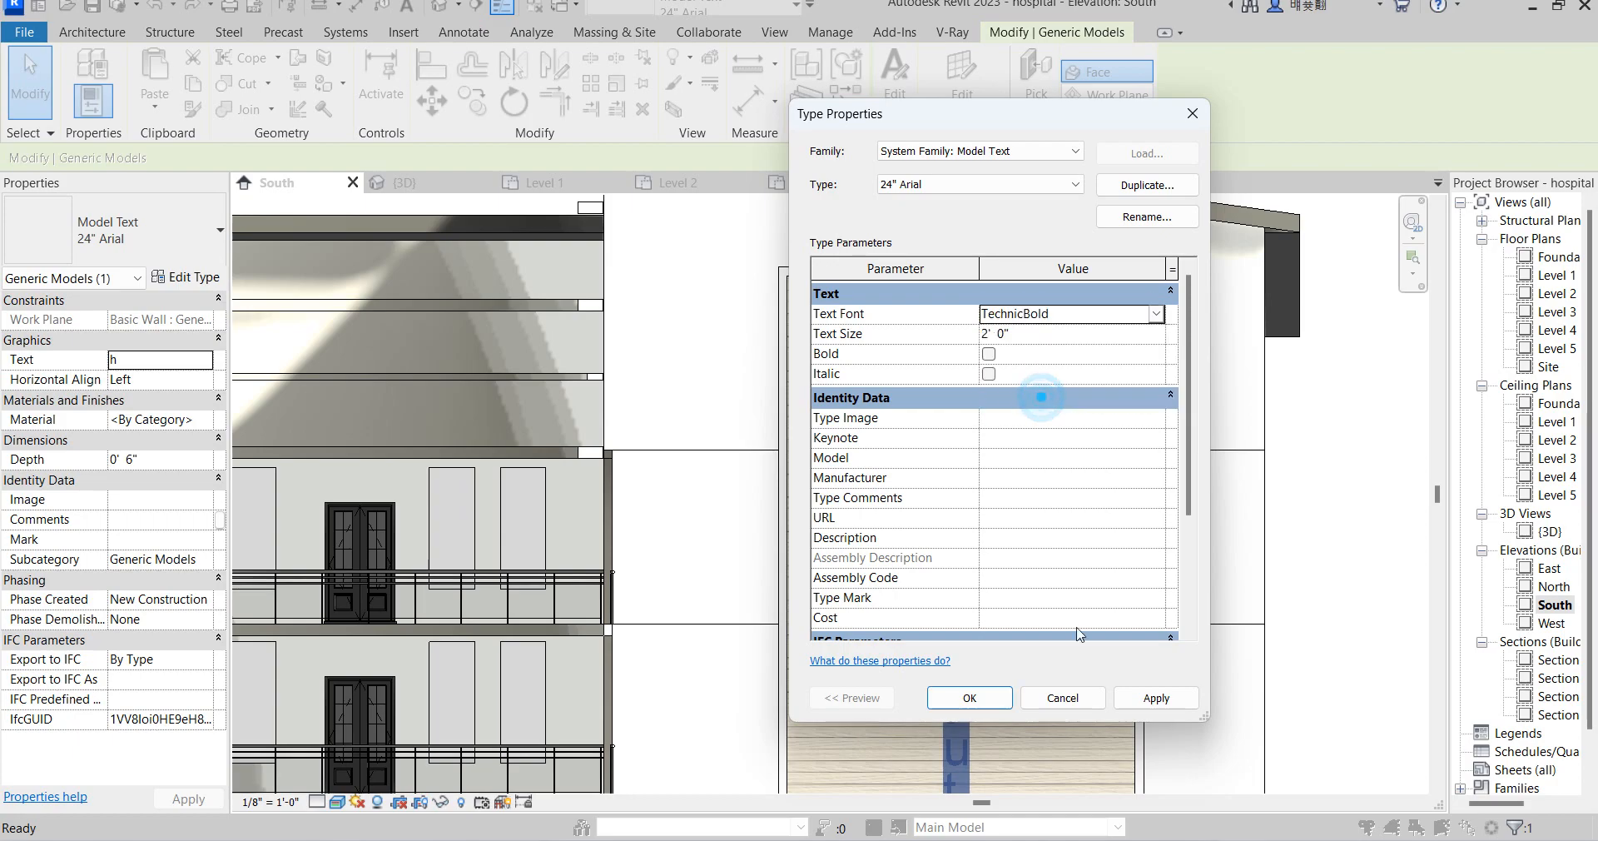
click(989, 354)
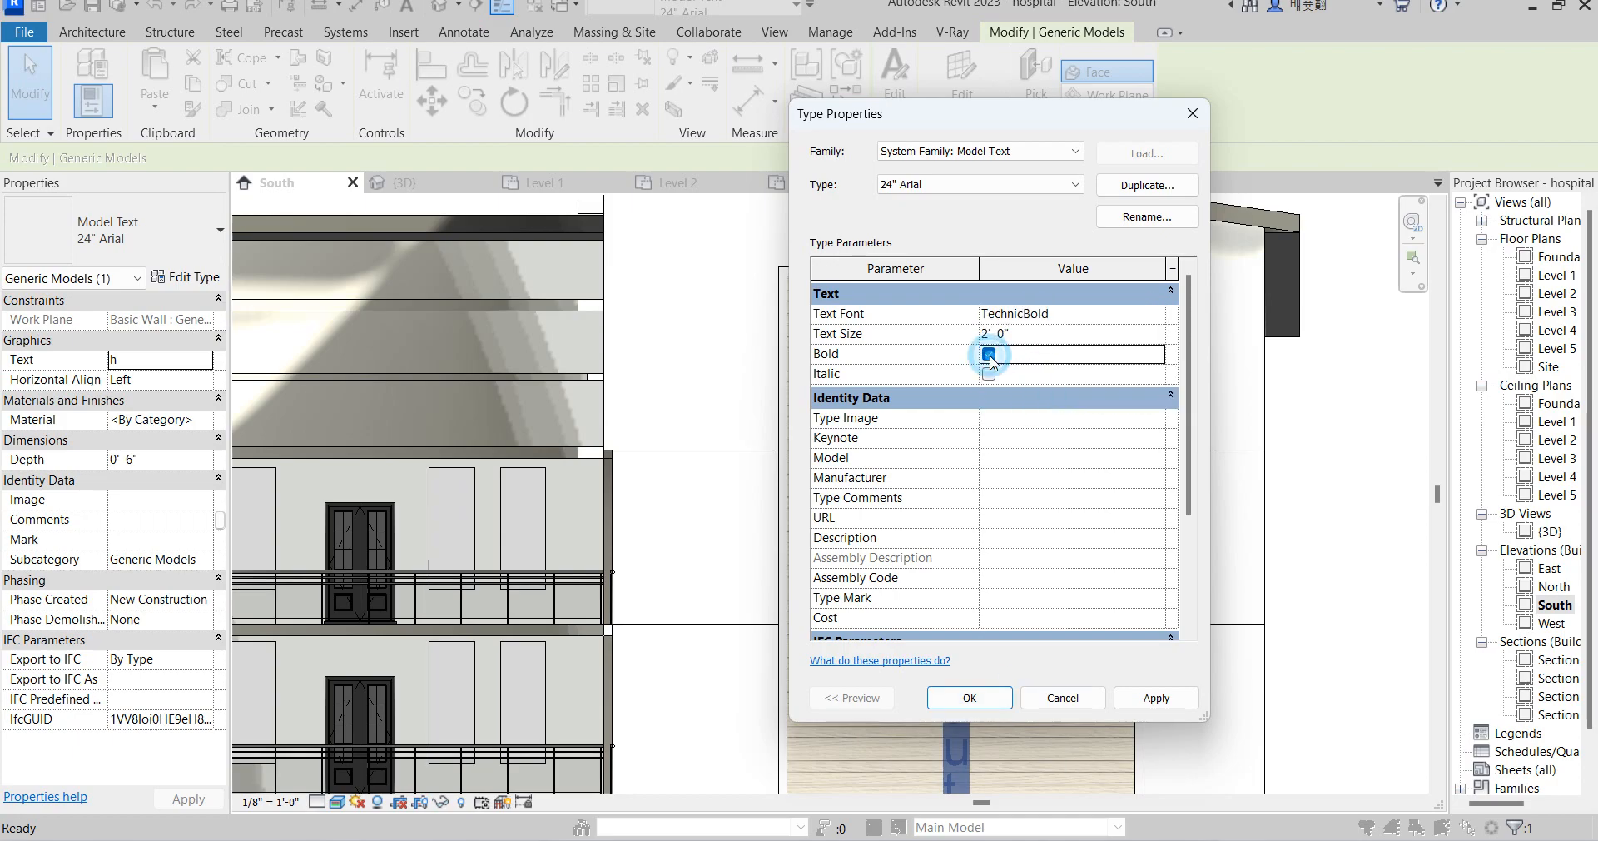
click(986, 702)
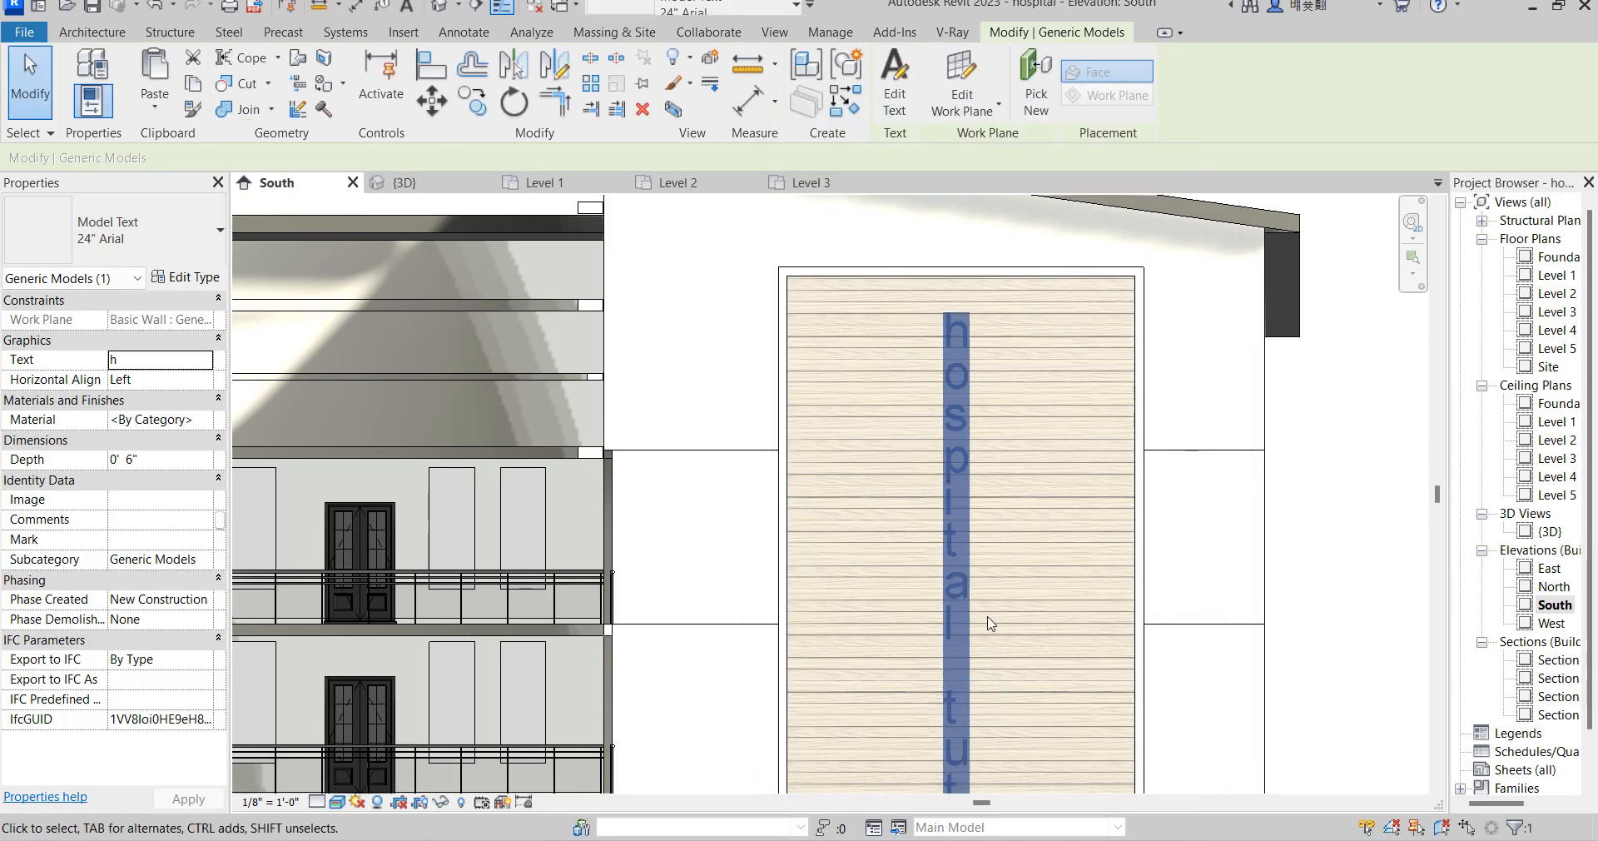
click(1041, 352)
click(1037, 385)
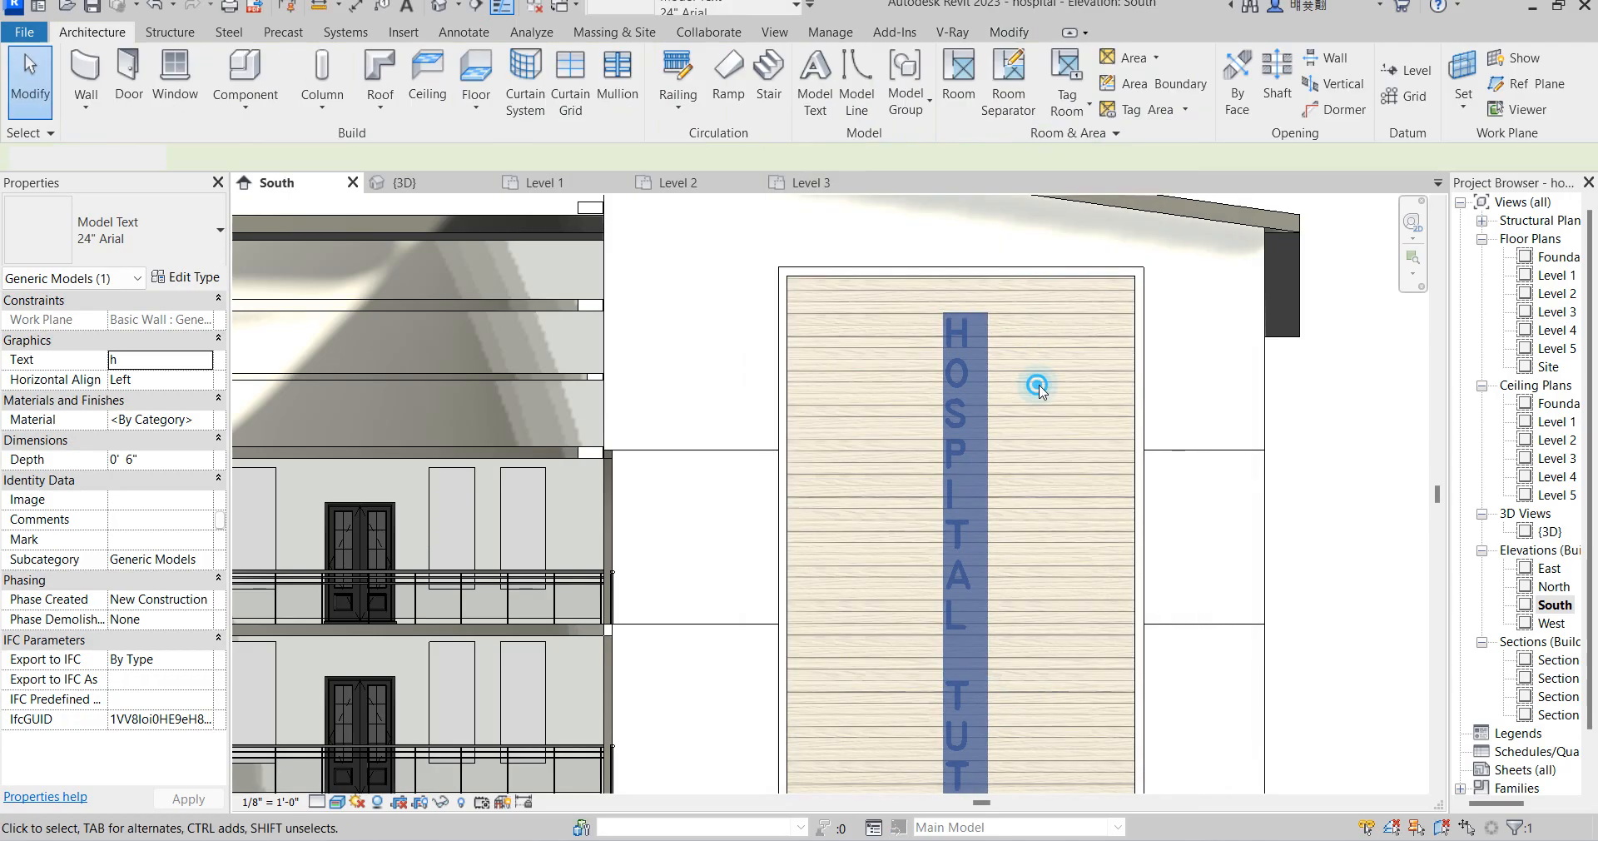
Open the material choice for the vertical sign text and duplicate the Aluminium(17) material
click(964, 447)
click(191, 277)
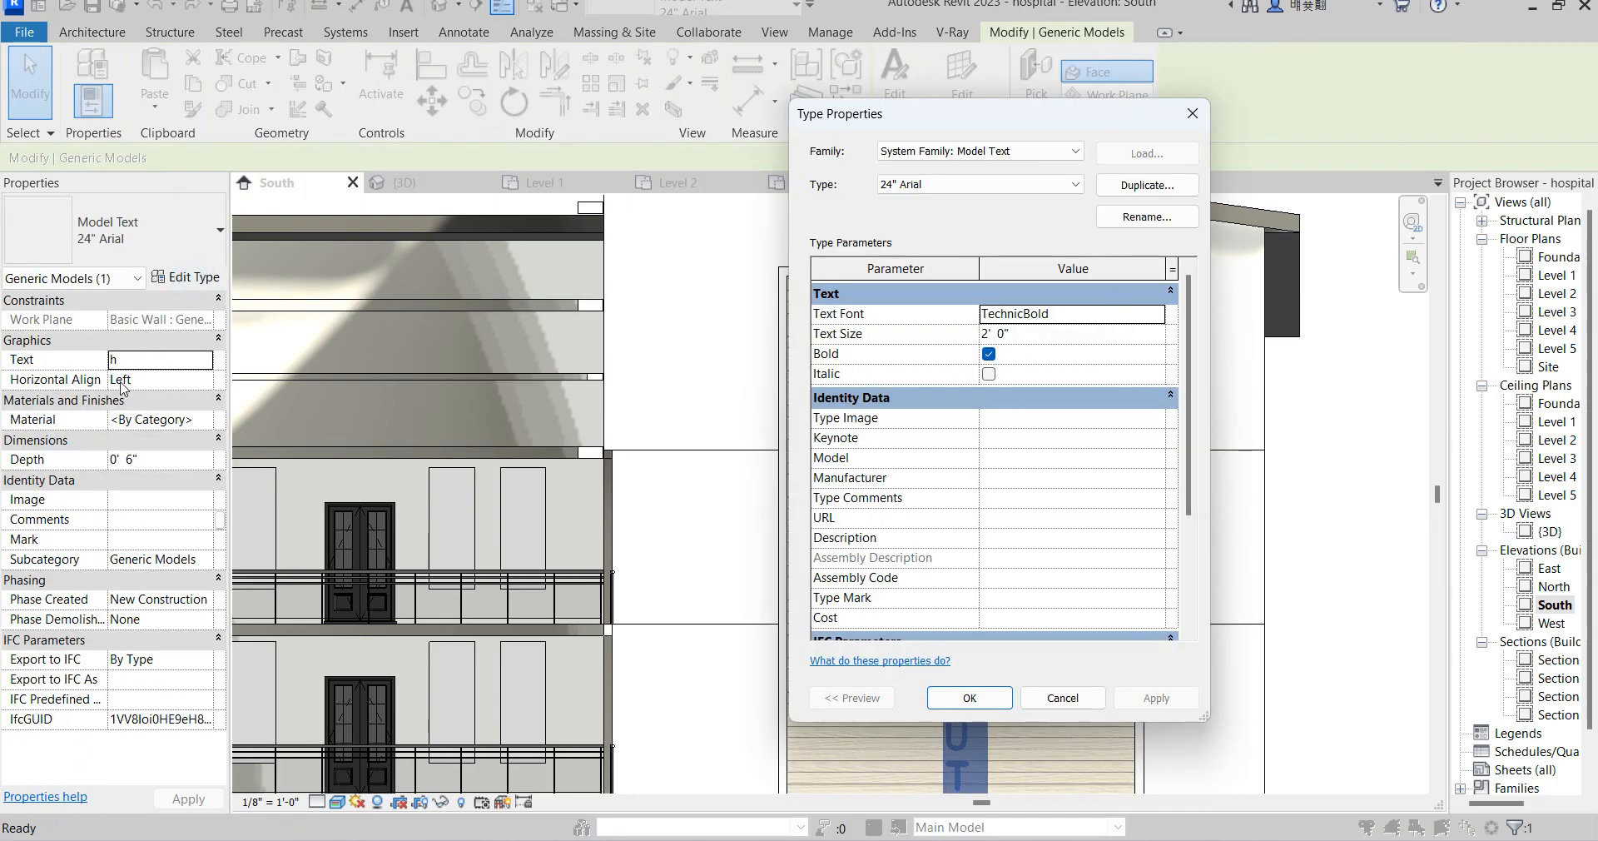
click(1196, 112)
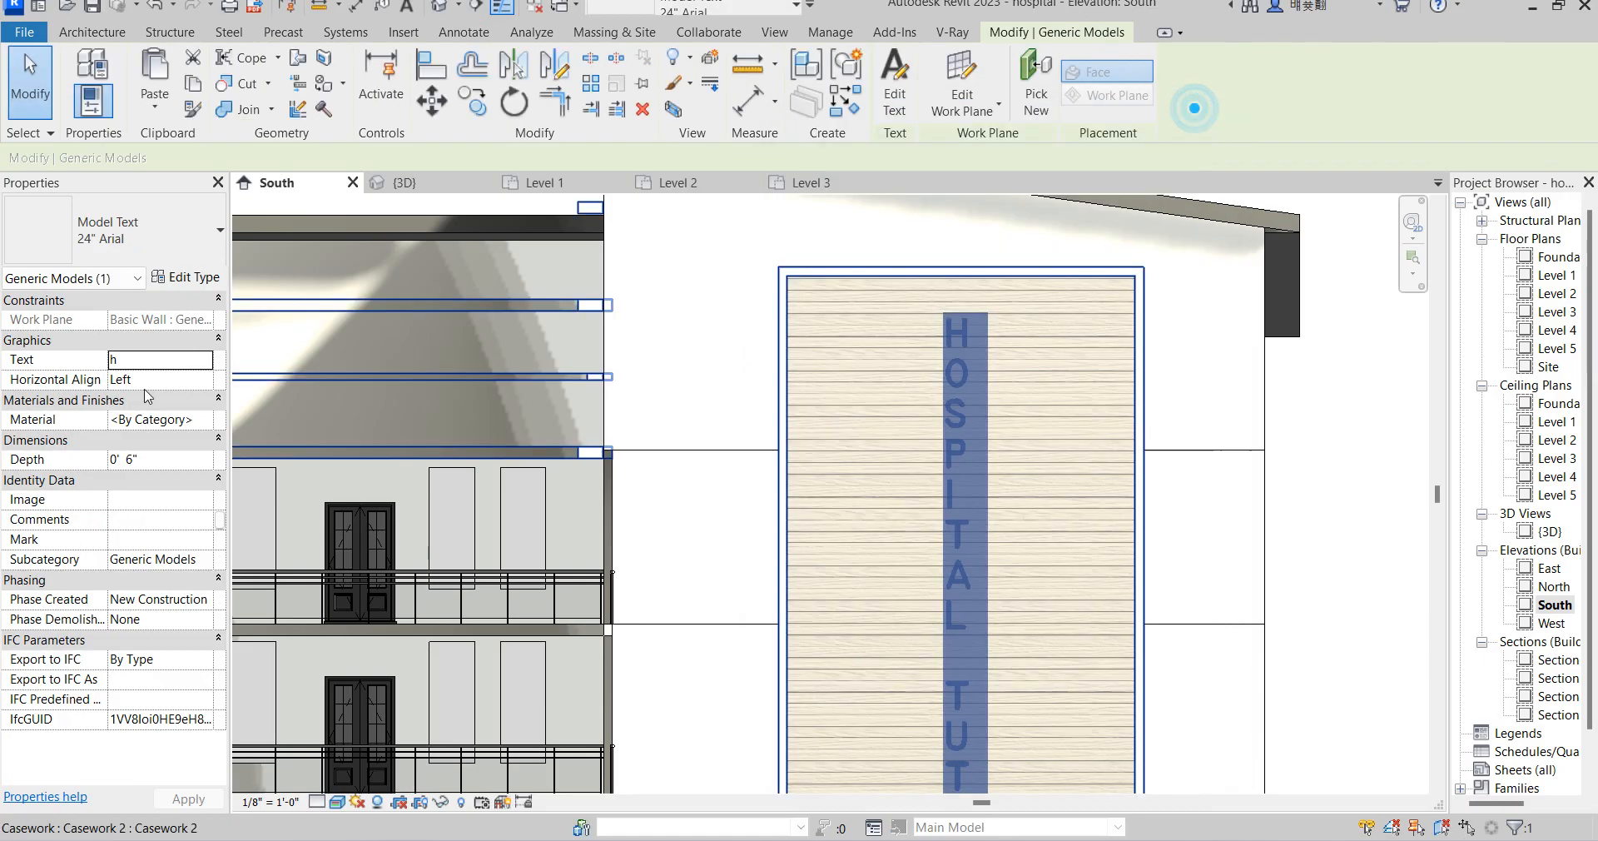
click(208, 423)
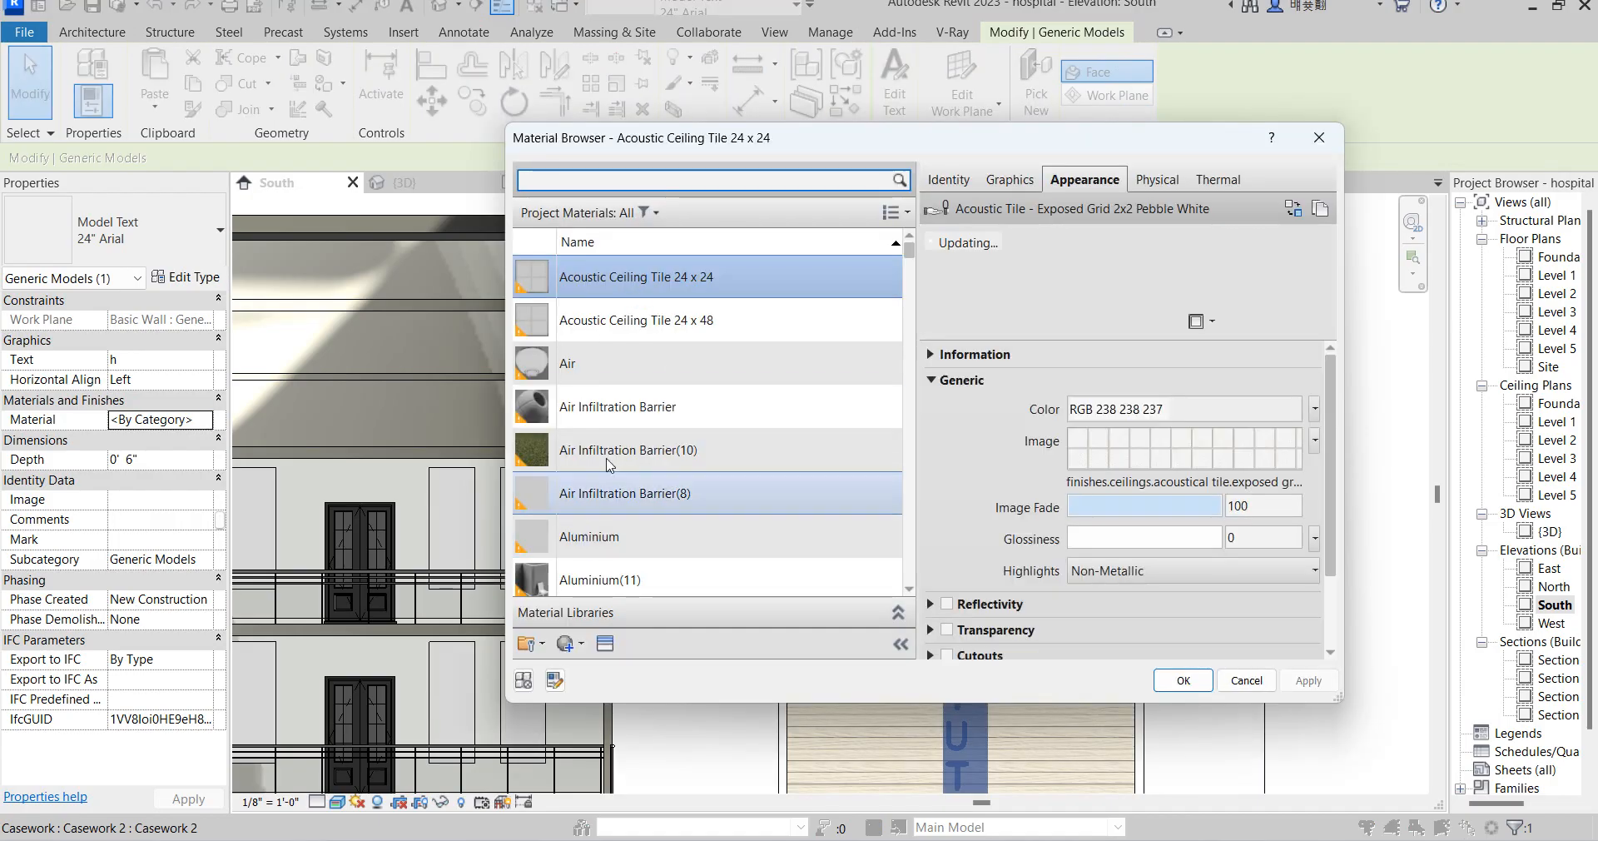
scroll(626, 464, down, 3)
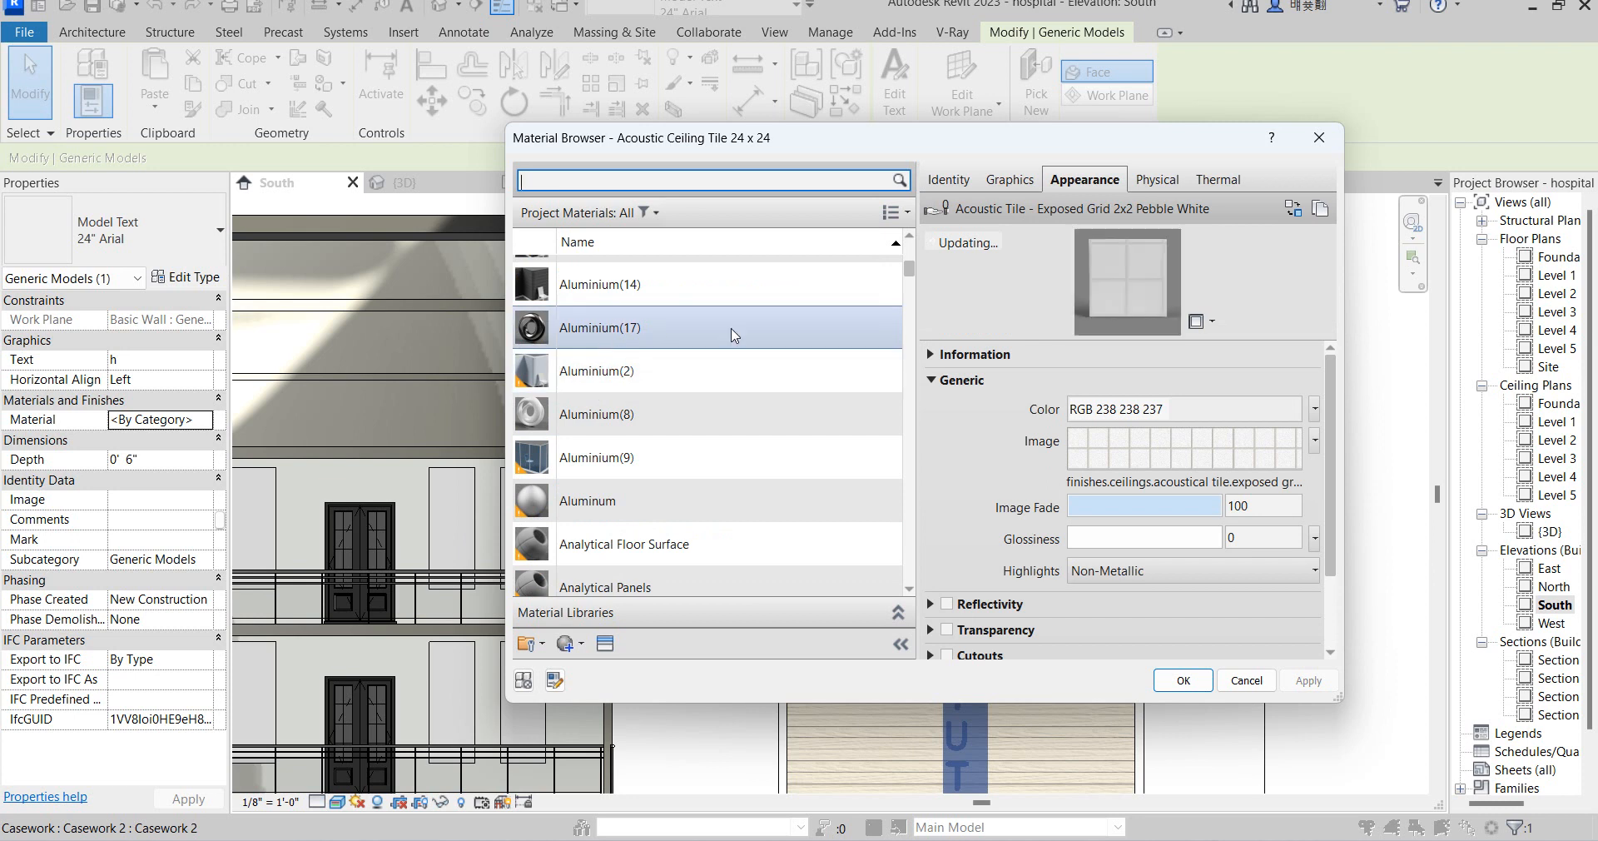
right_click(641, 333)
click(722, 363)
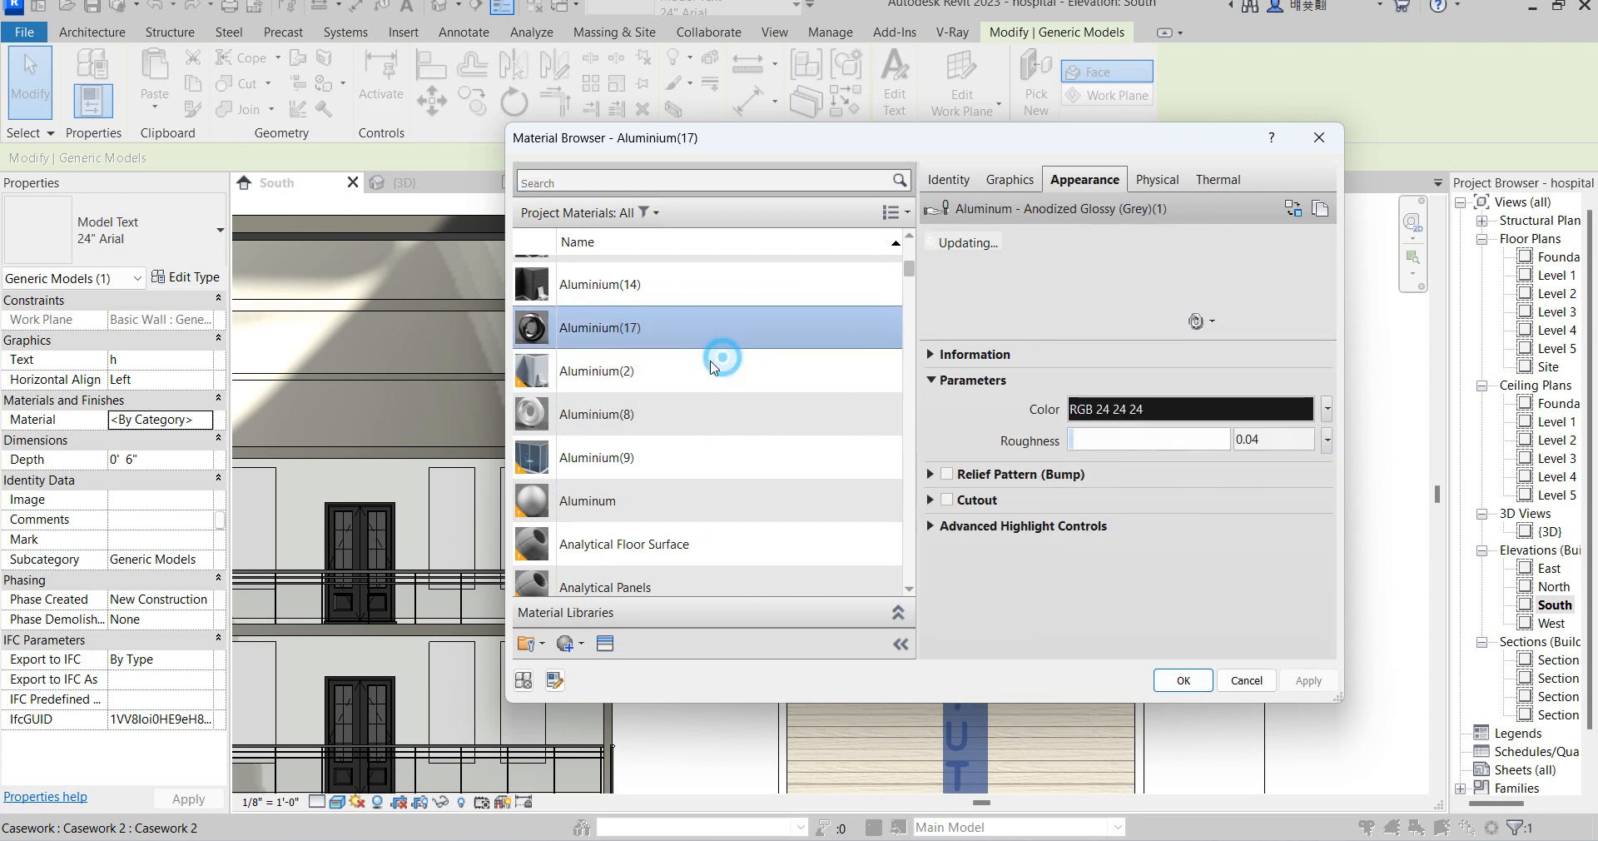
click(1016, 190)
click(1074, 182)
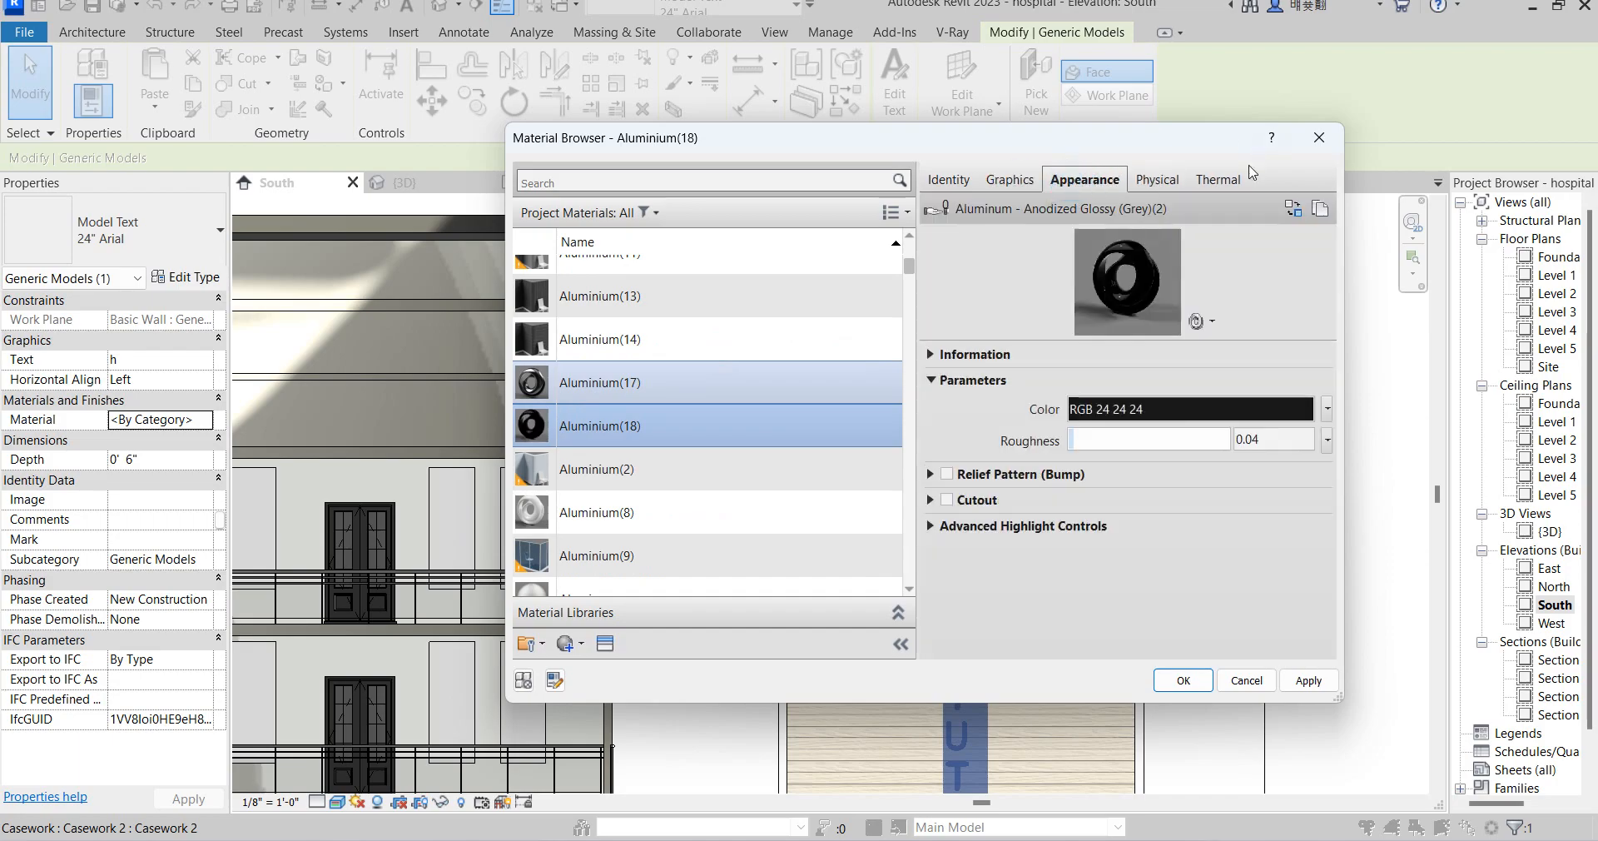
Replace the duplicated material's appearance with the Brass Mesh - Holes Small asset from the Metal library and assign the material to the sign text
click(1293, 208)
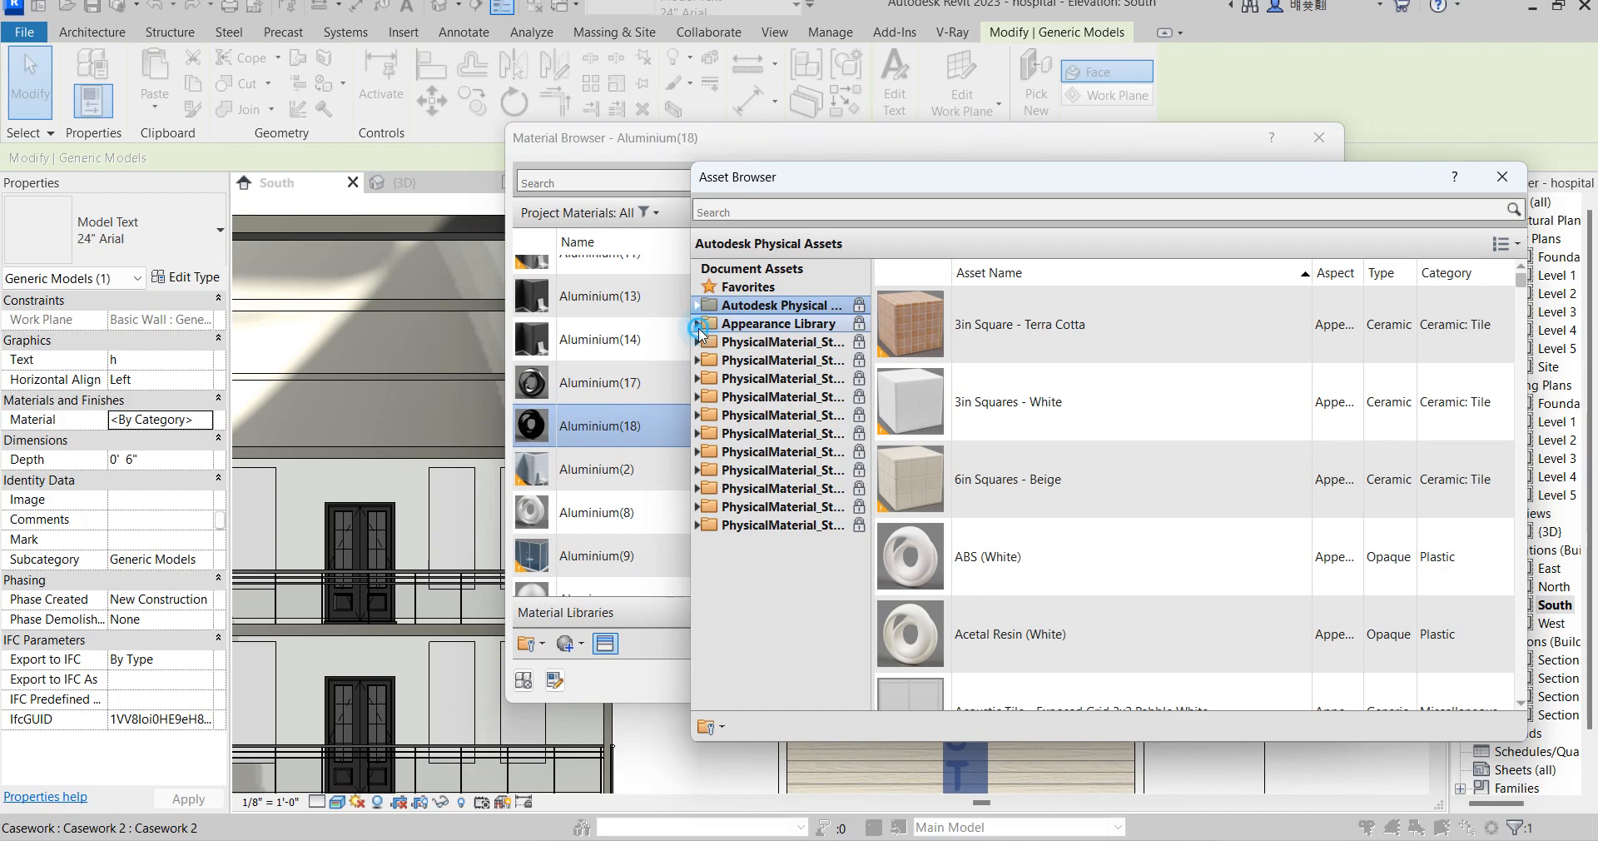
click(698, 325)
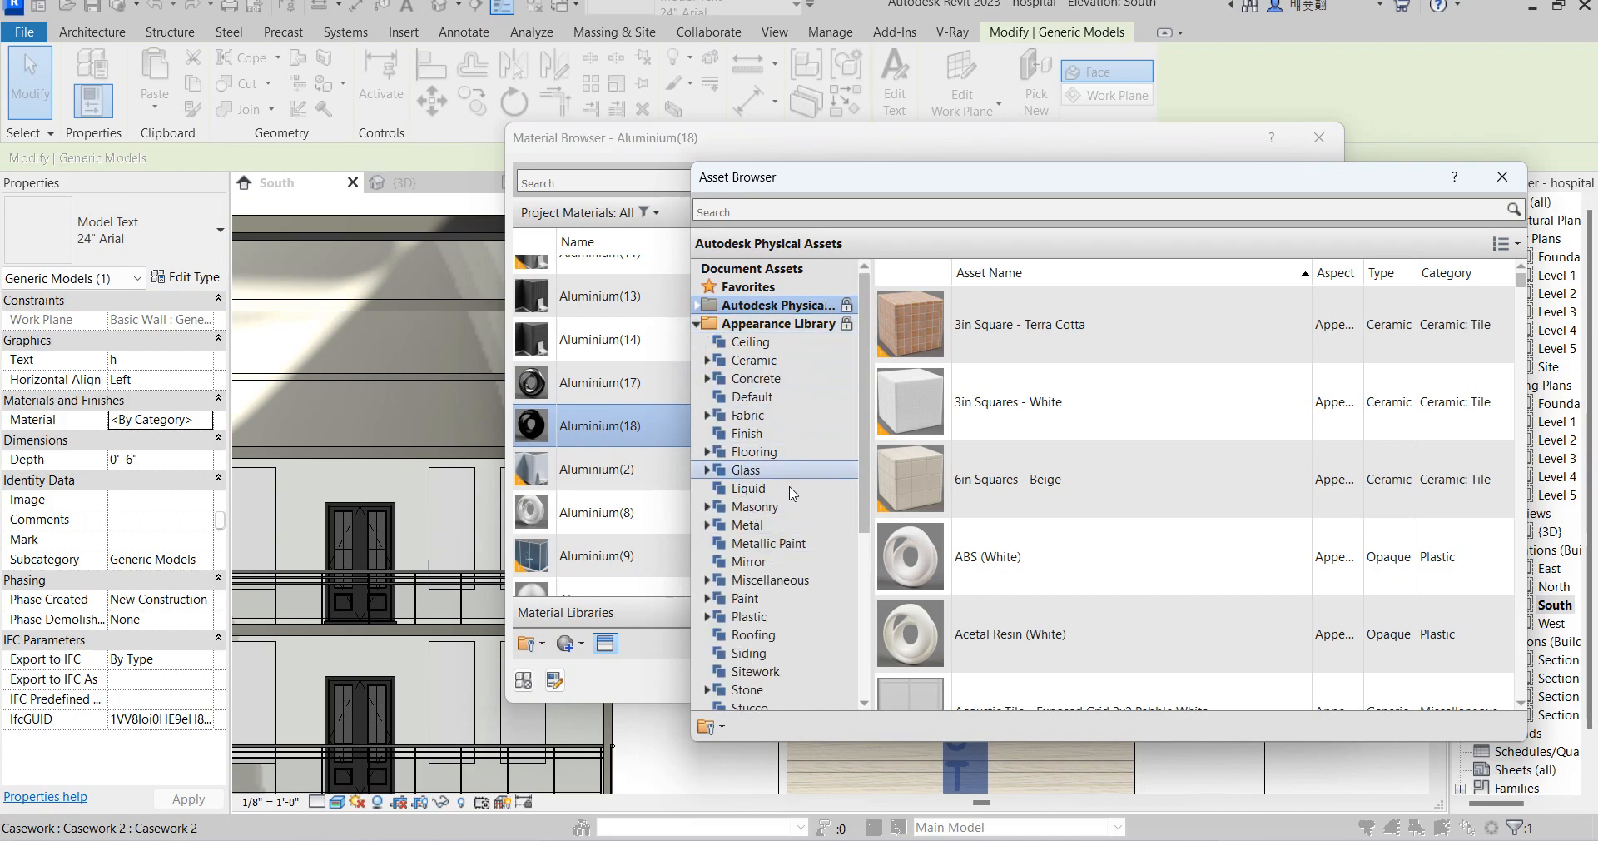
click(747, 525)
scroll(984, 538, down, 5)
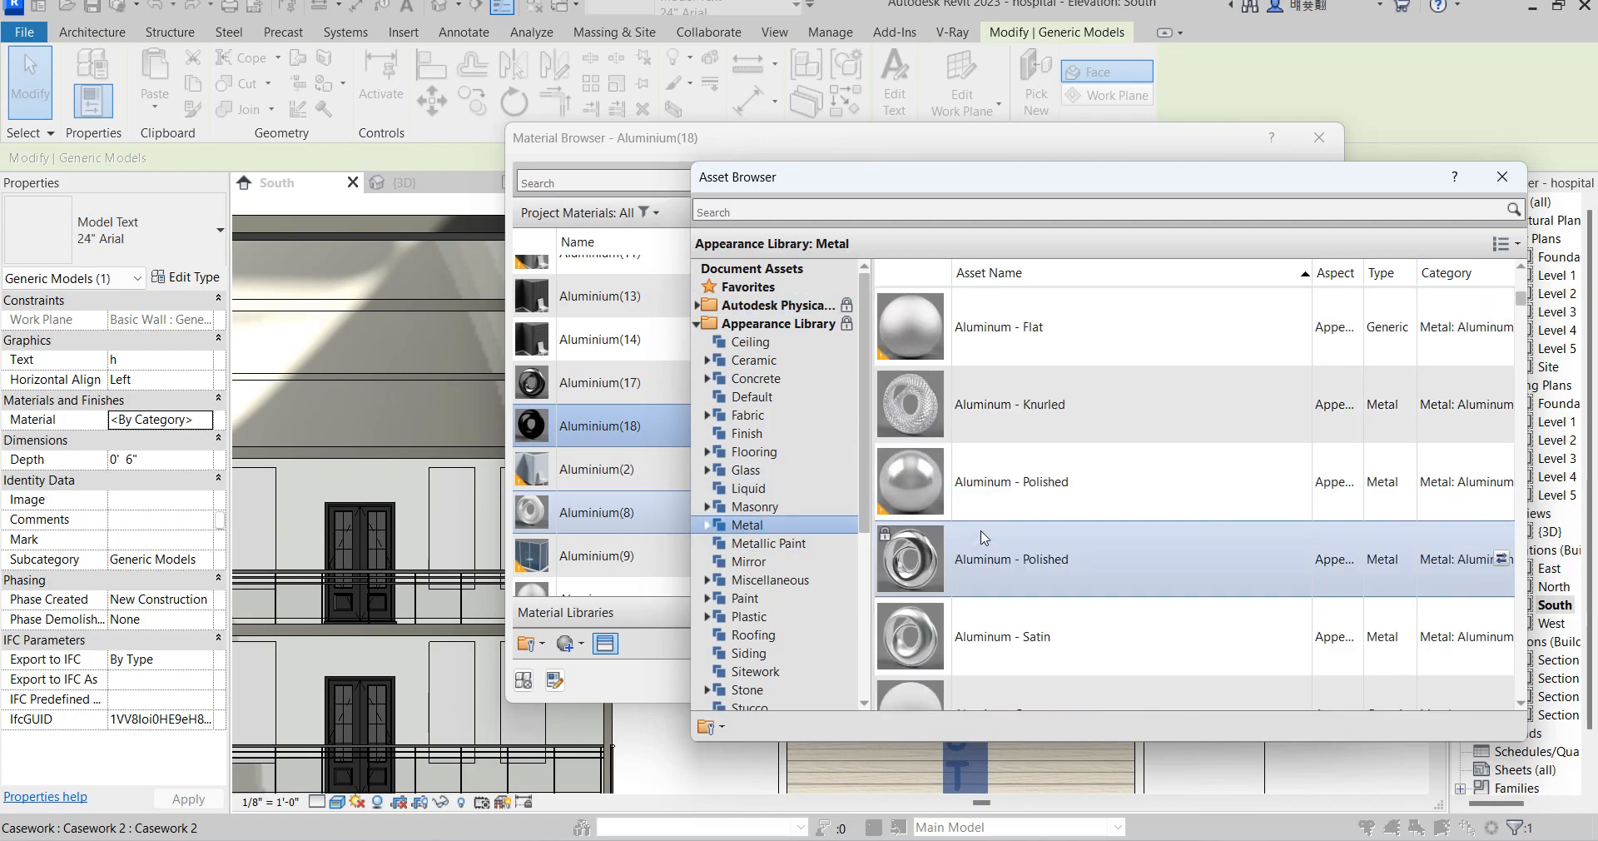
scroll(985, 537, up, 4)
scroll(985, 558, down, 8)
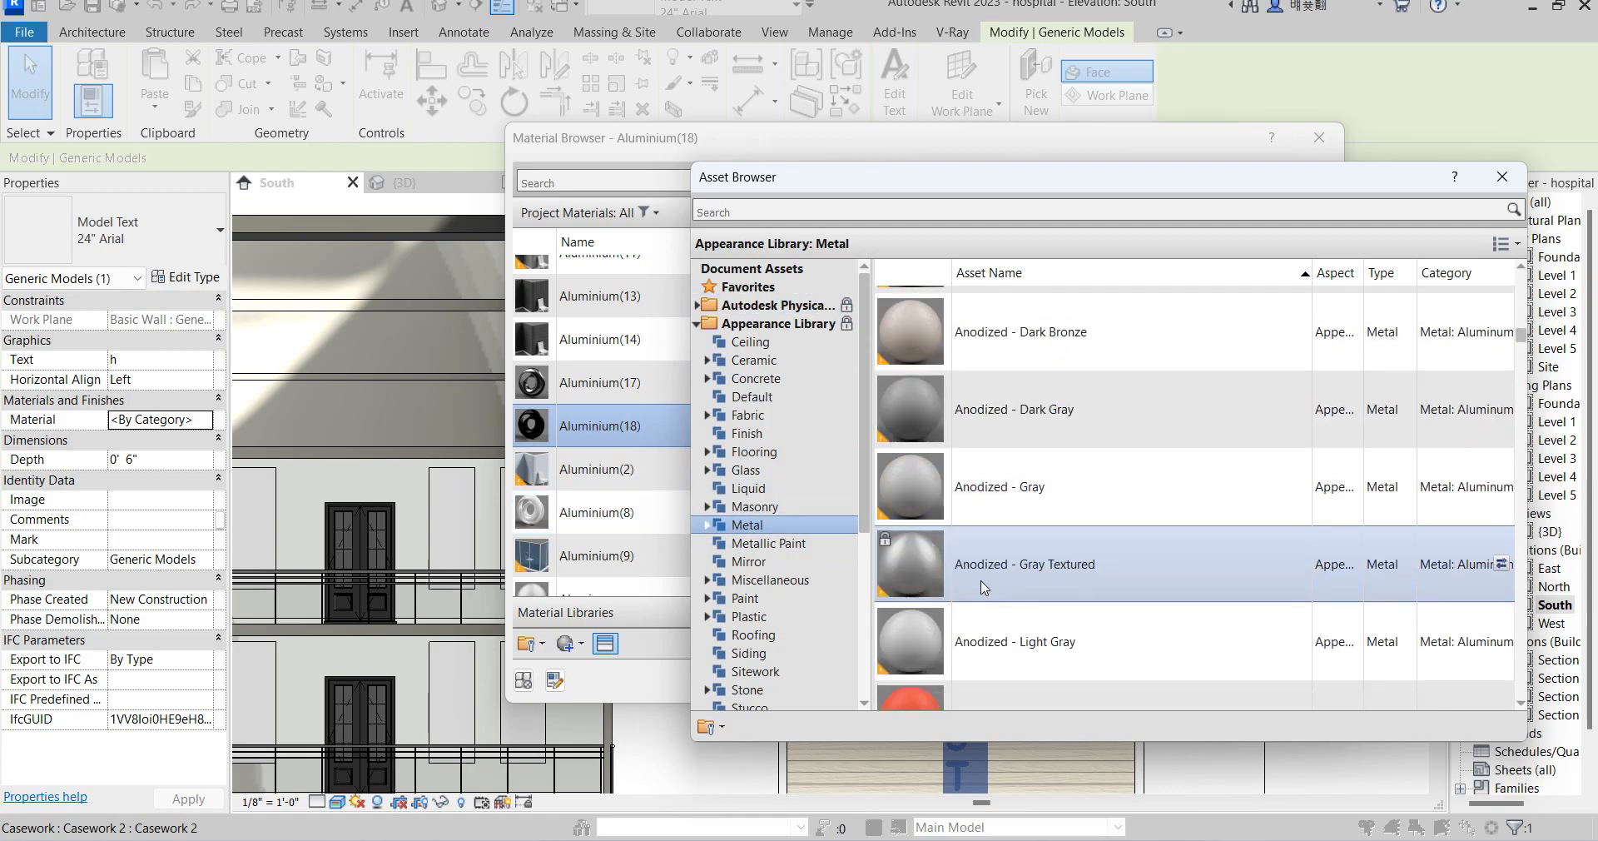
scroll(985, 587, down, 5)
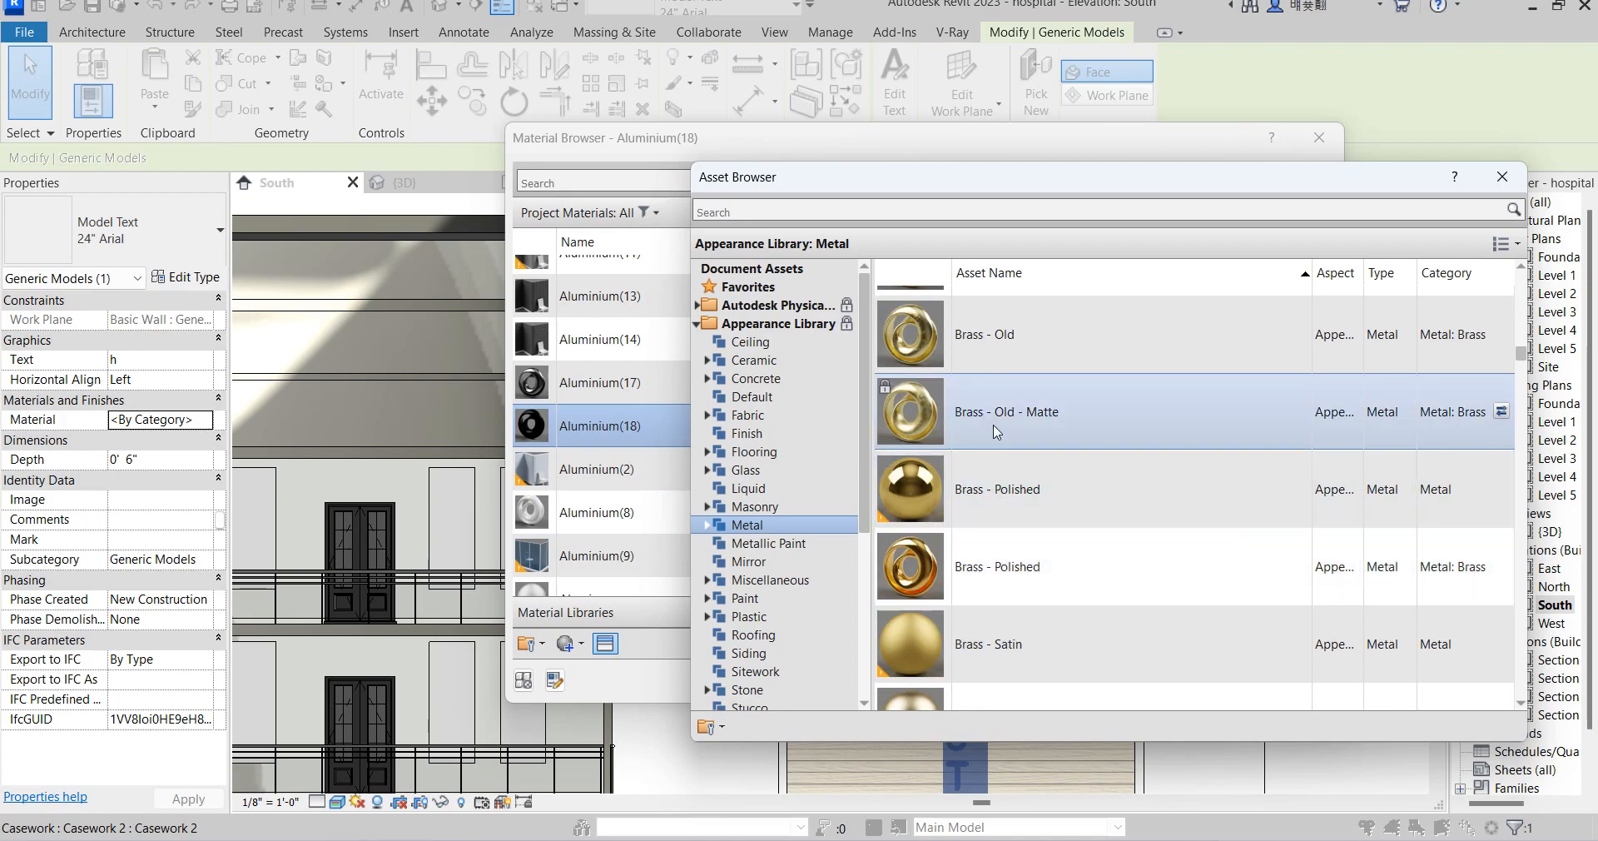
scroll(982, 533, down, 10)
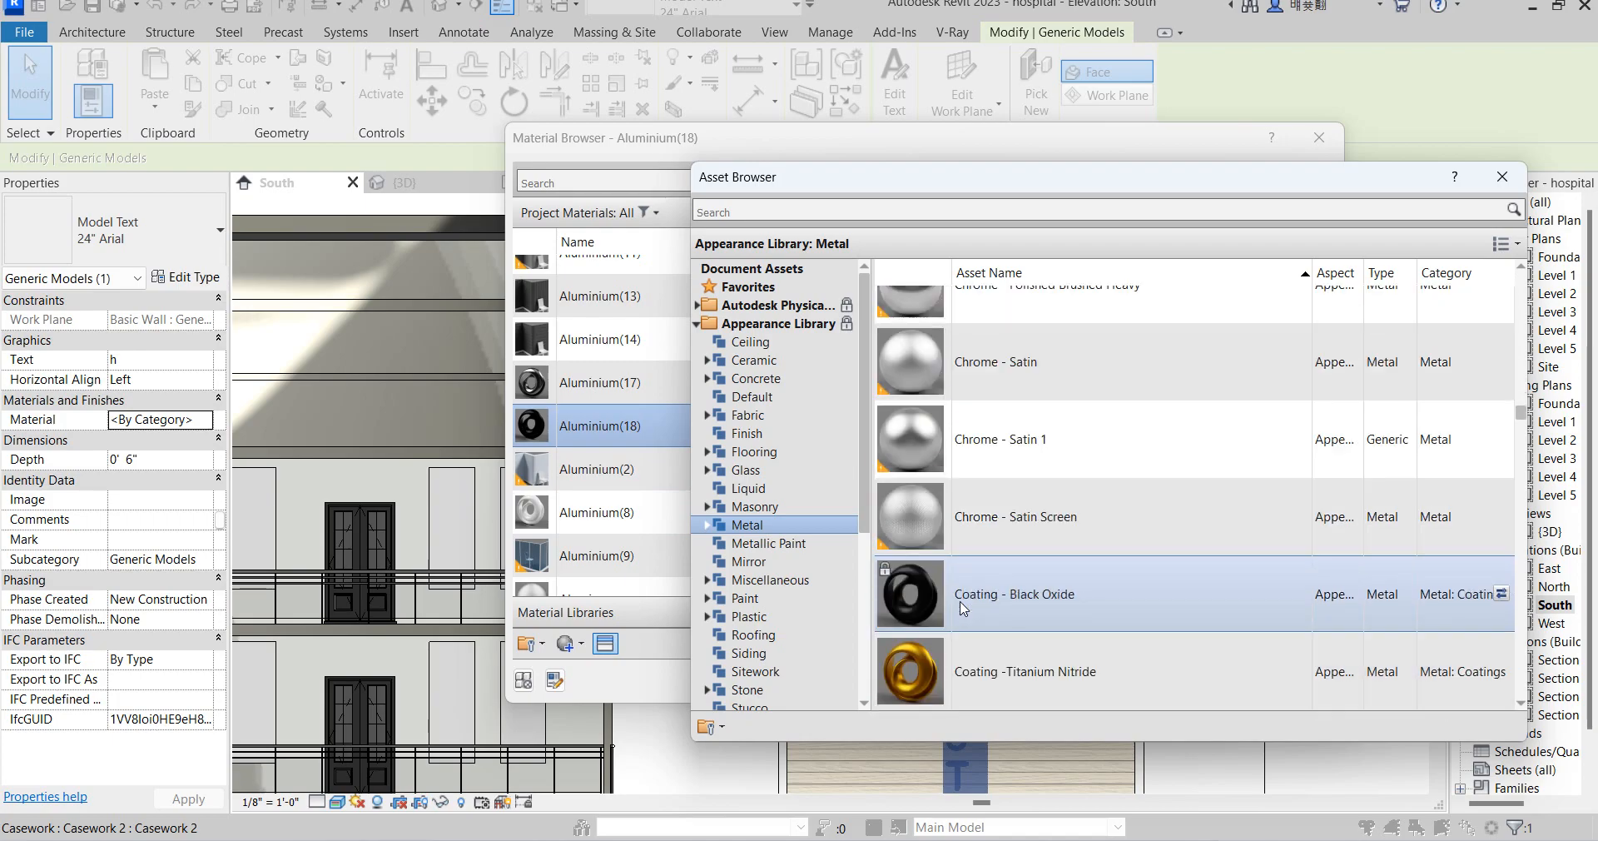
scroll(963, 608, down, 15)
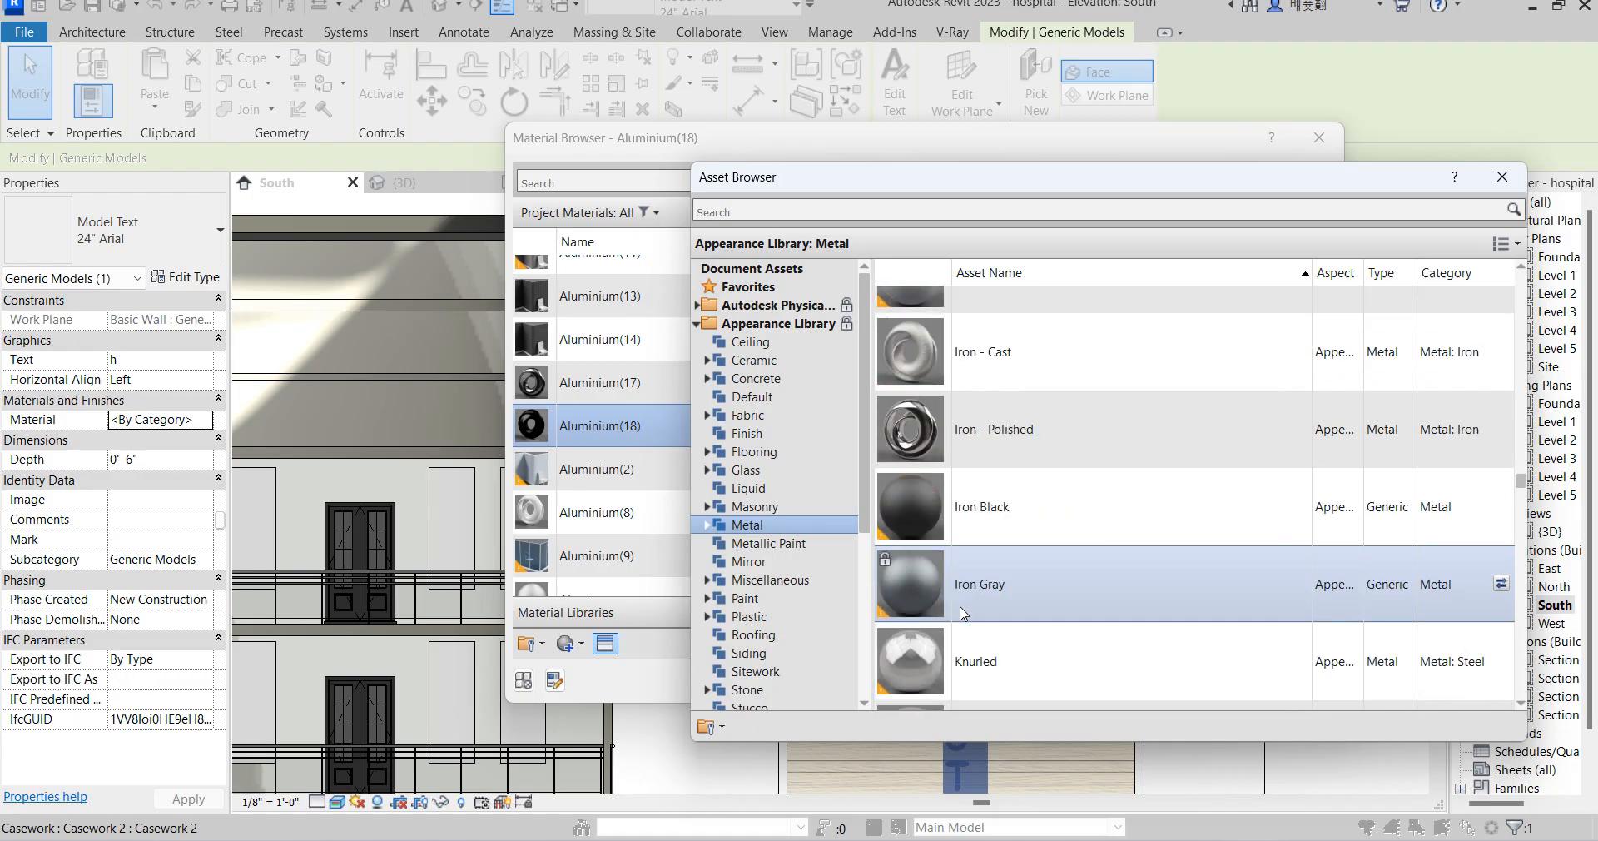
scroll(963, 614, down, 15)
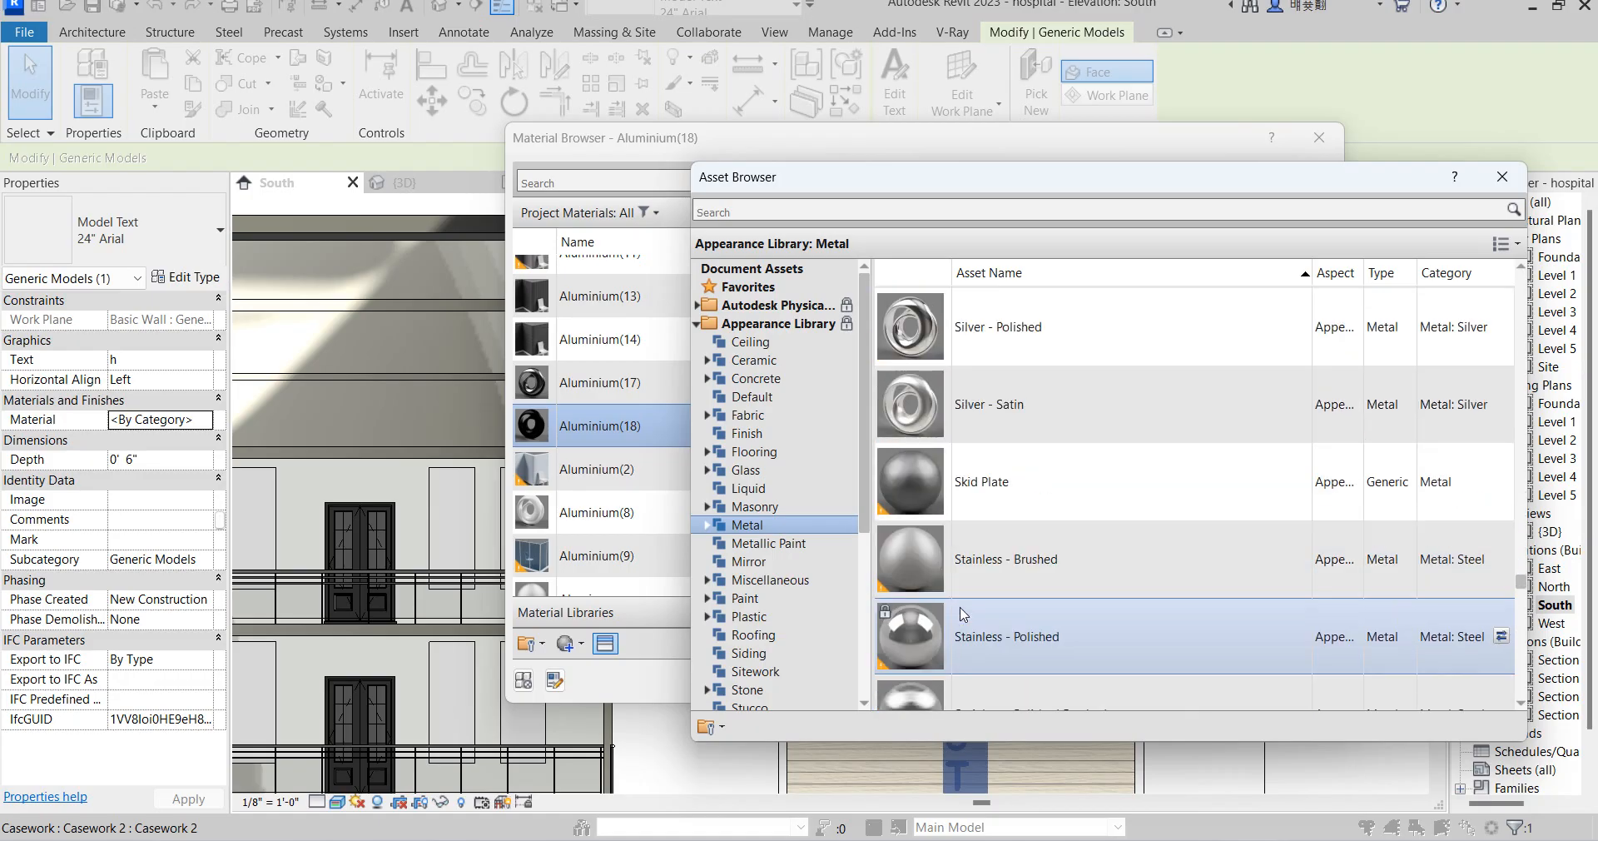
scroll(963, 615, down, 10)
scroll(959, 609, up, 10)
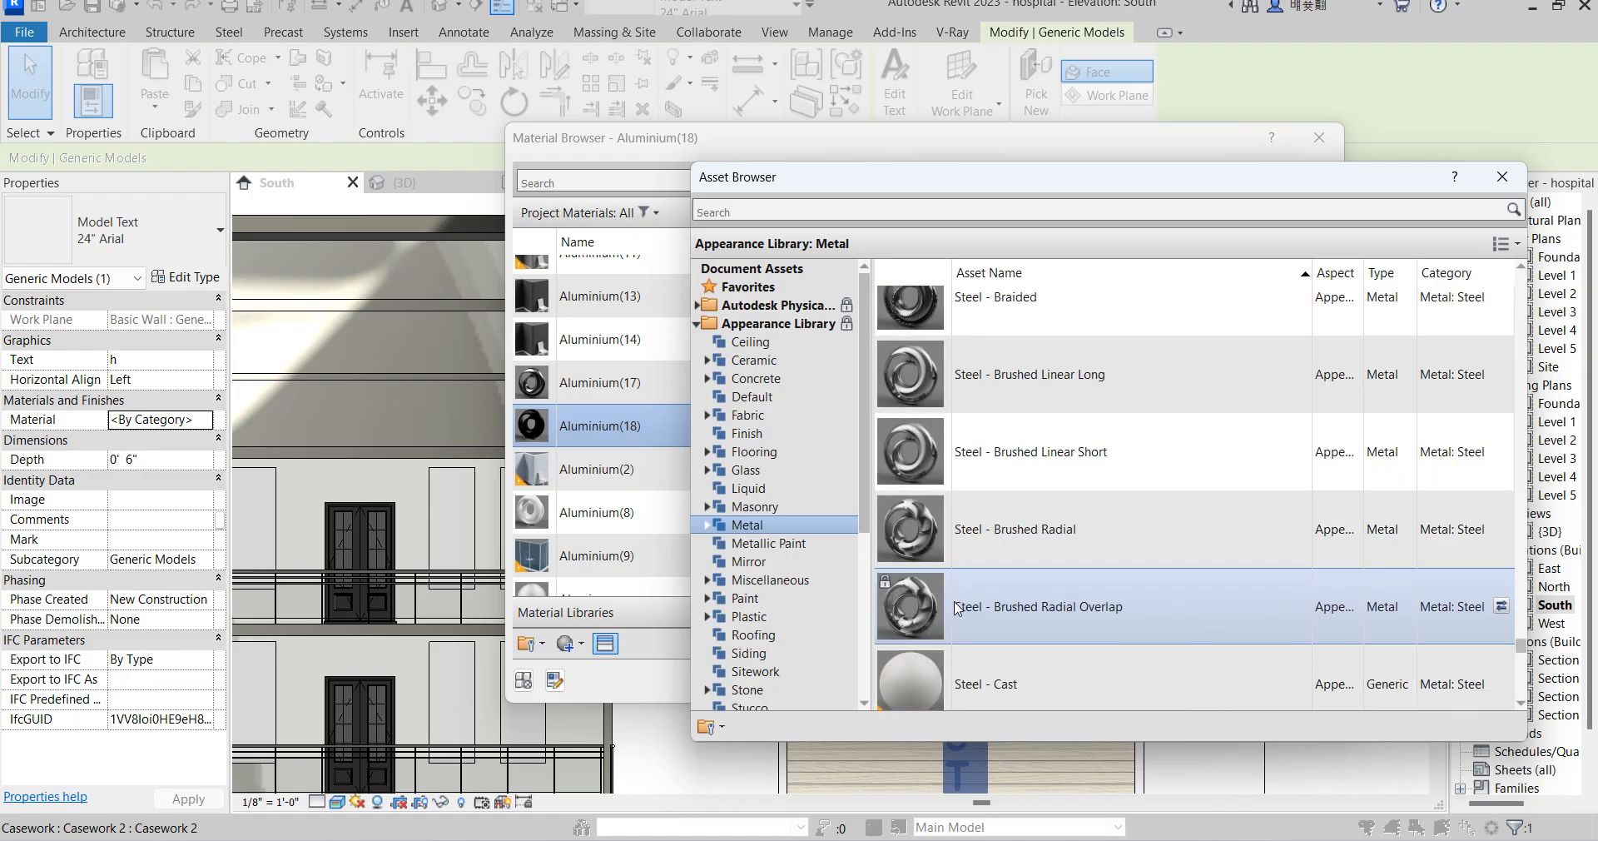
scroll(959, 609, up, 15)
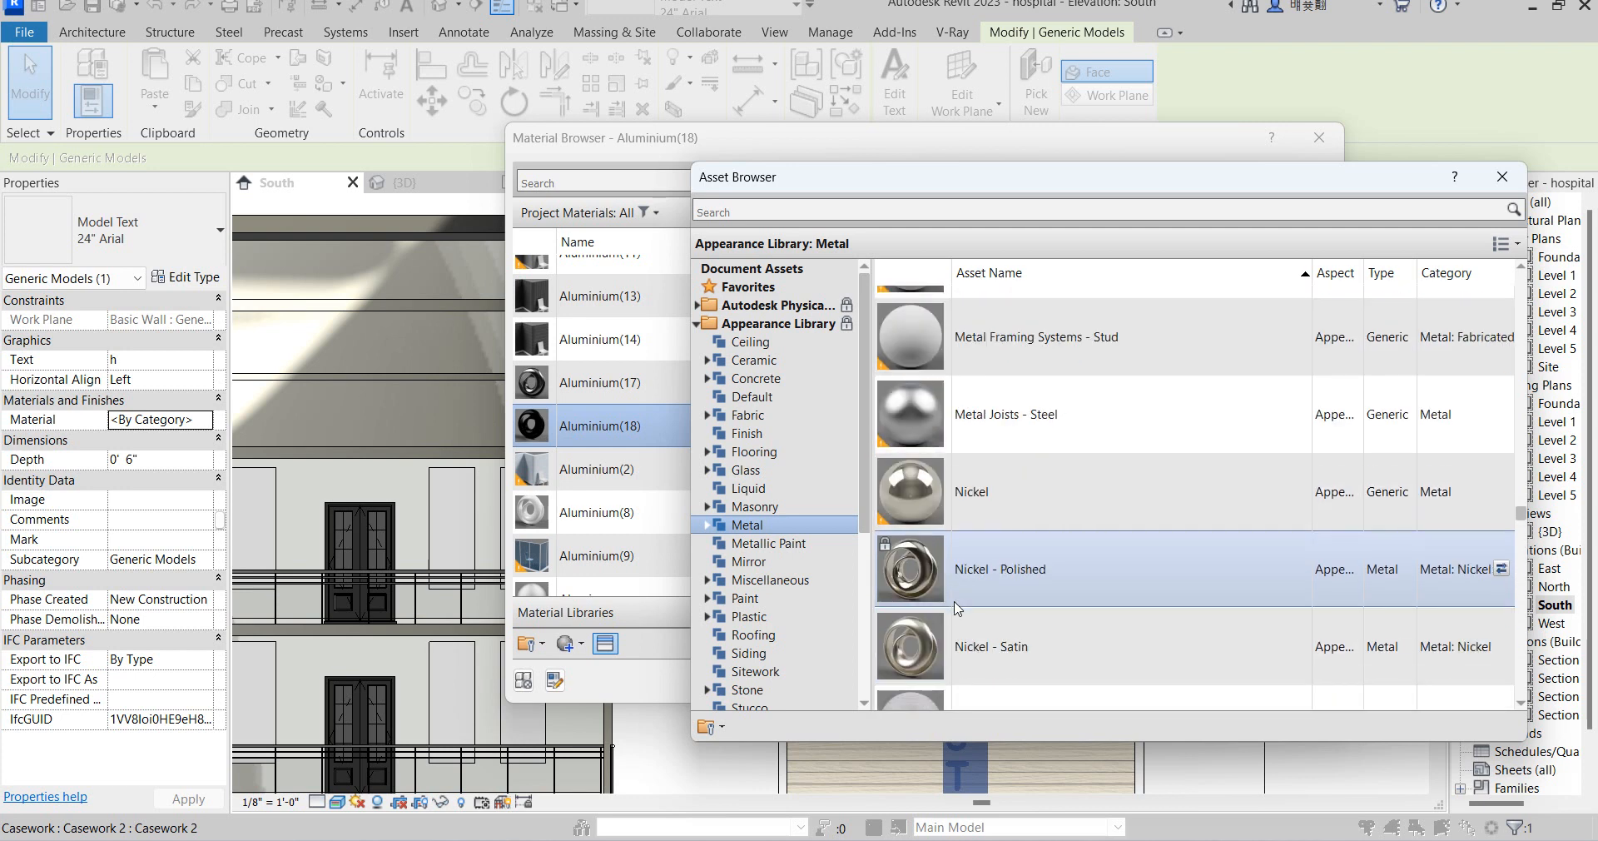
scroll(957, 607, up, 8)
scroll(957, 607, up, 10)
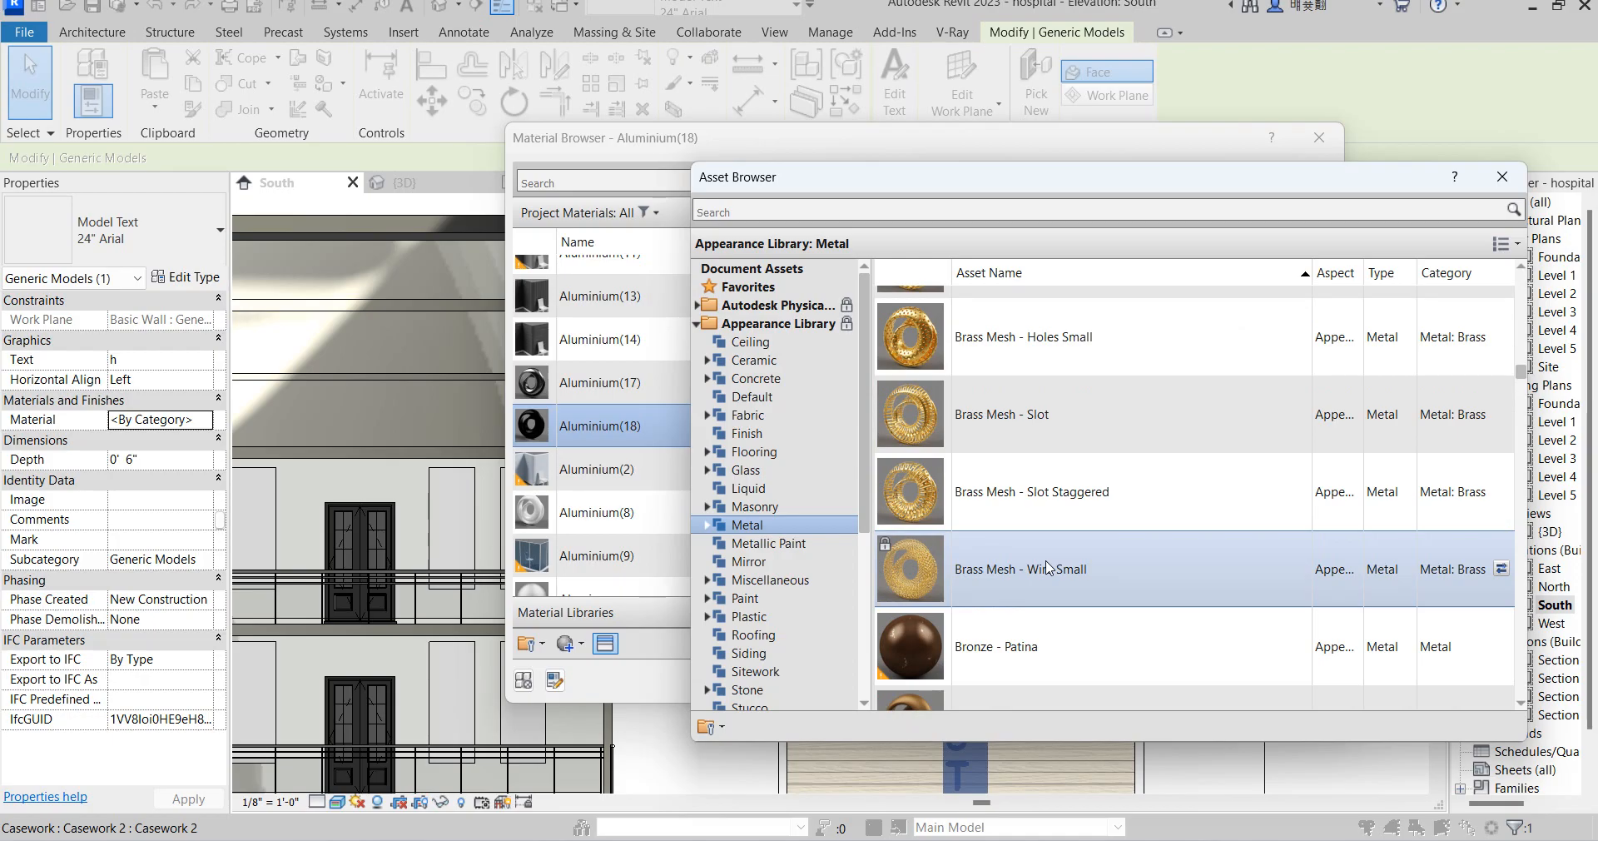
scroll(1048, 567, up, 3)
scroll(1045, 566, down, 1)
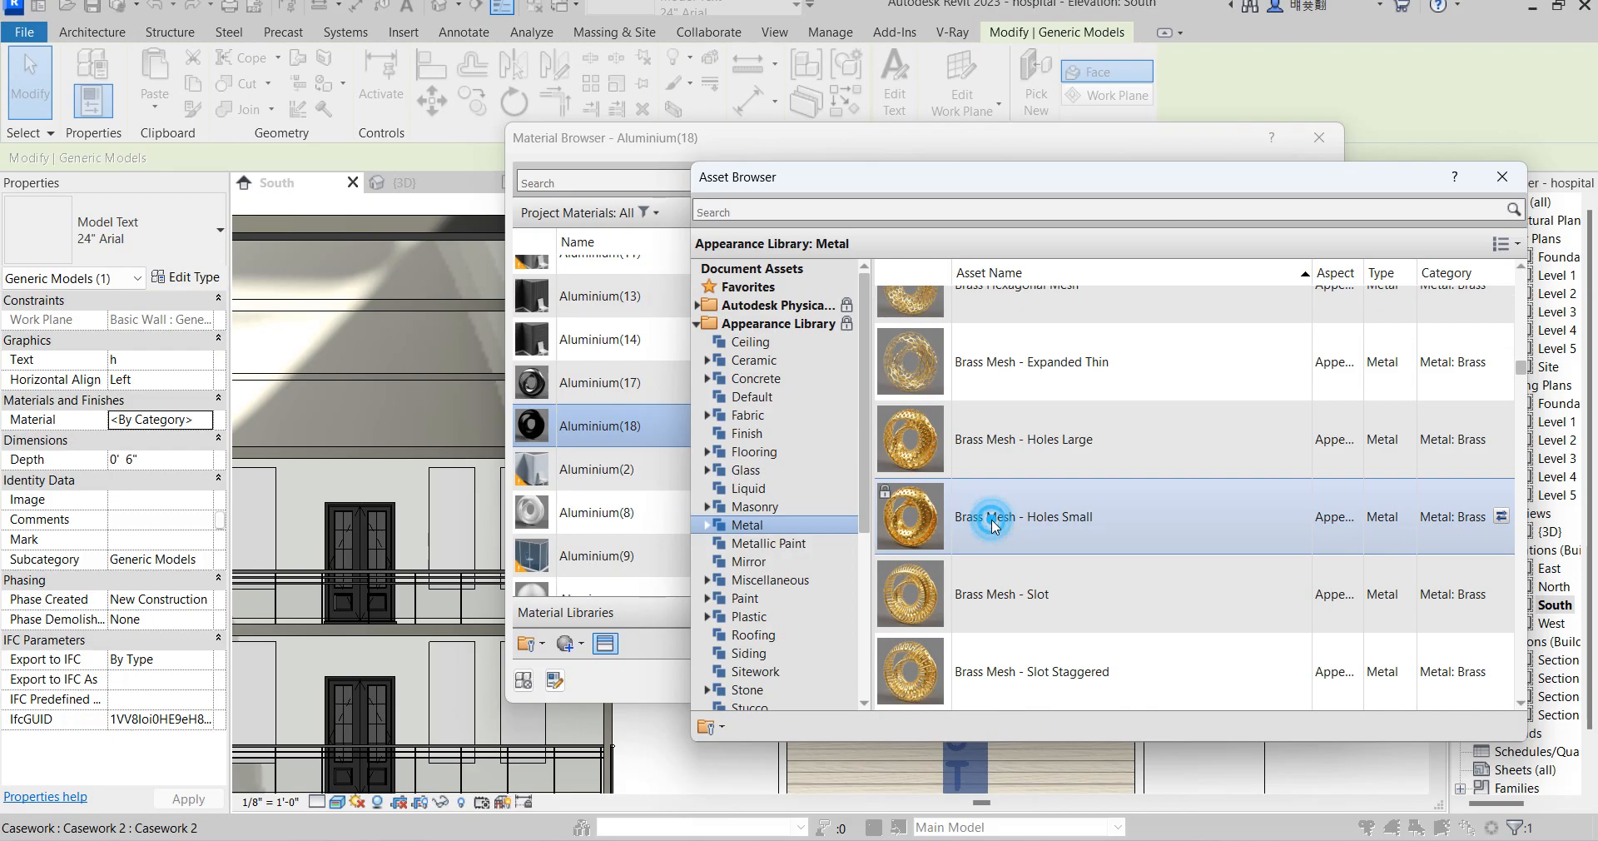
scroll(1207, 358, up, 1)
click(1501, 177)
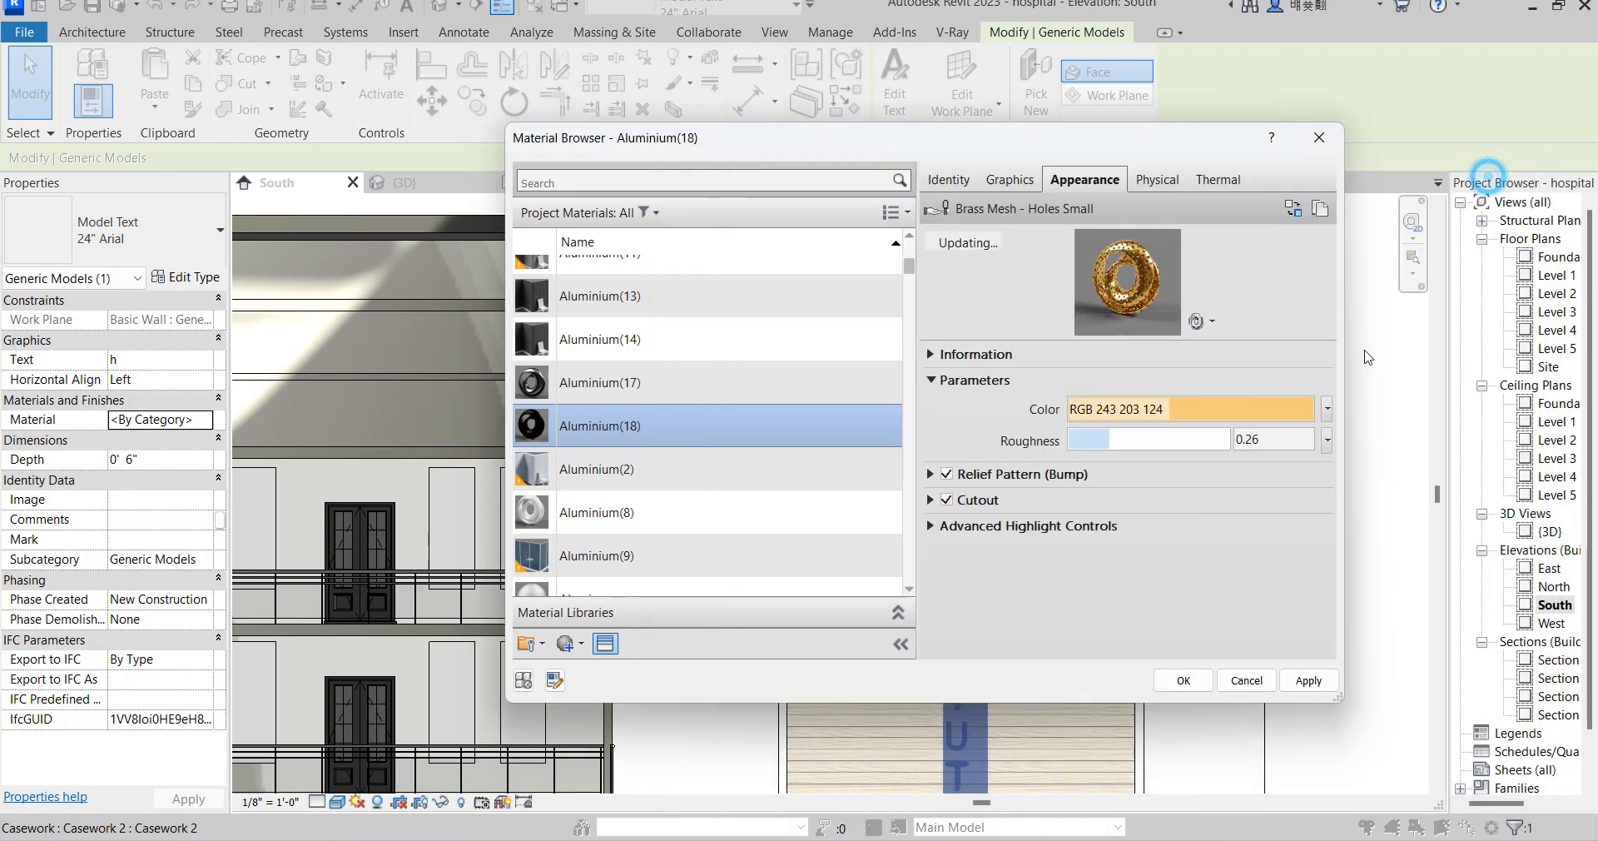
click(1183, 681)
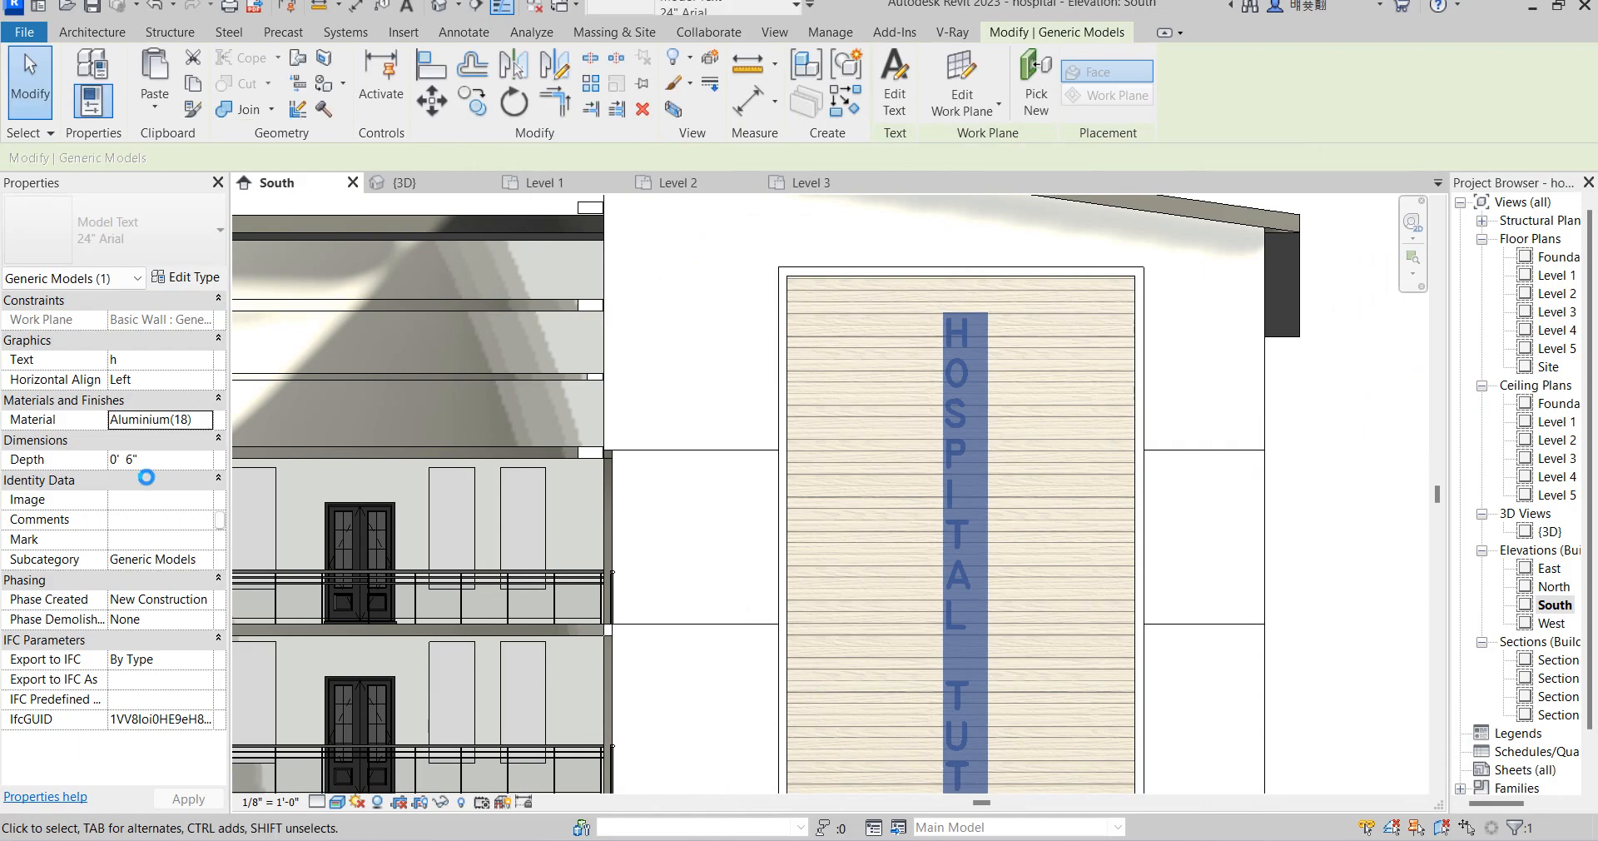
Set the text size of the sign's 24" Arial model text type to 4' 0"
click(191, 278)
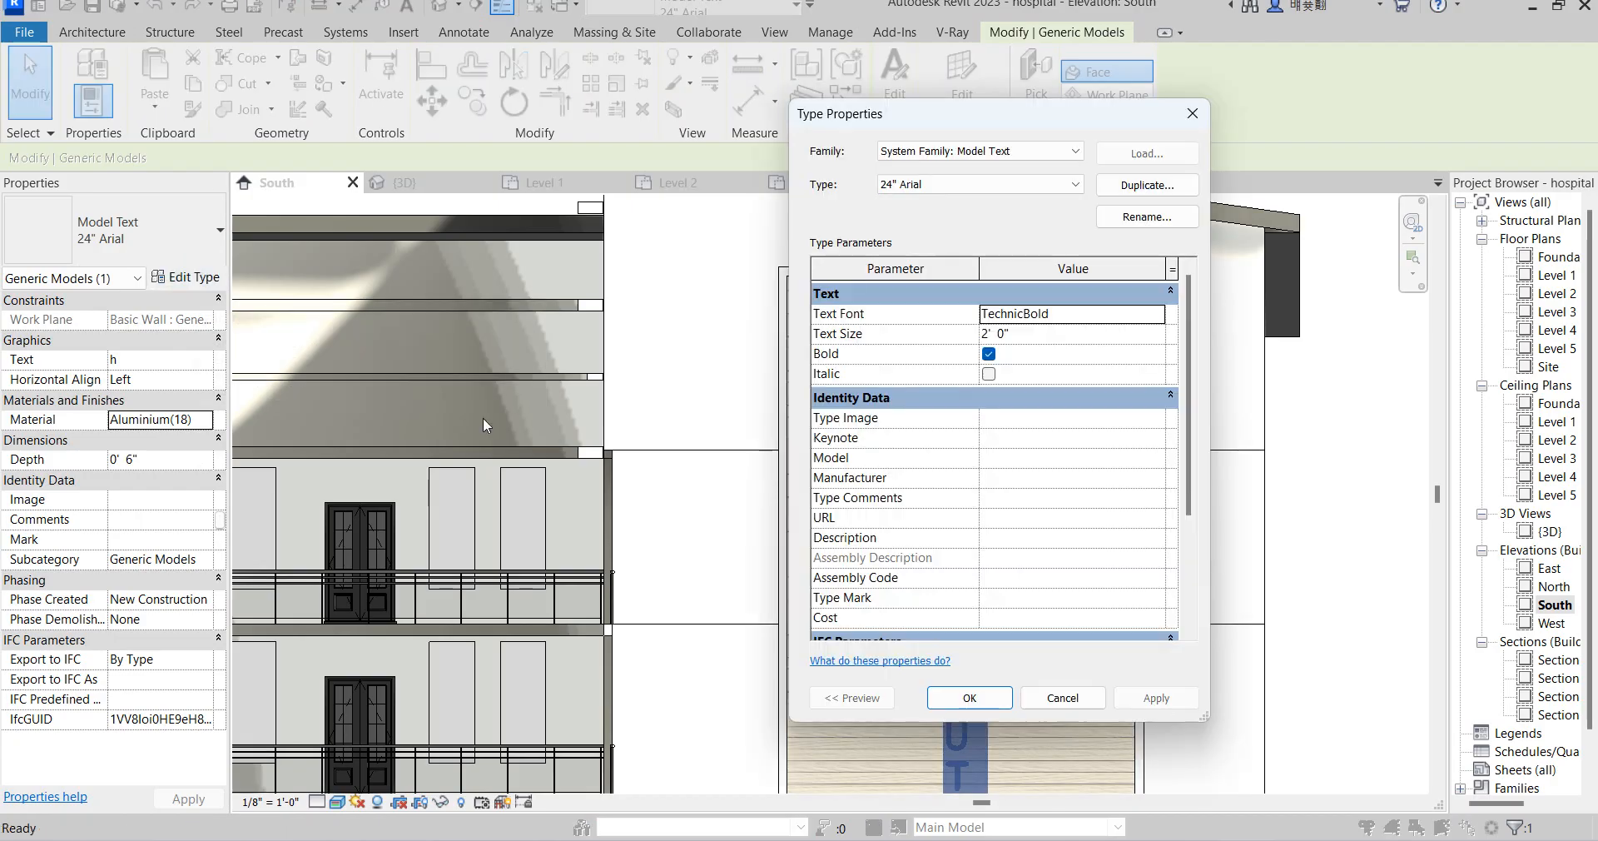
click(986, 337)
drag(989, 335, 982, 340)
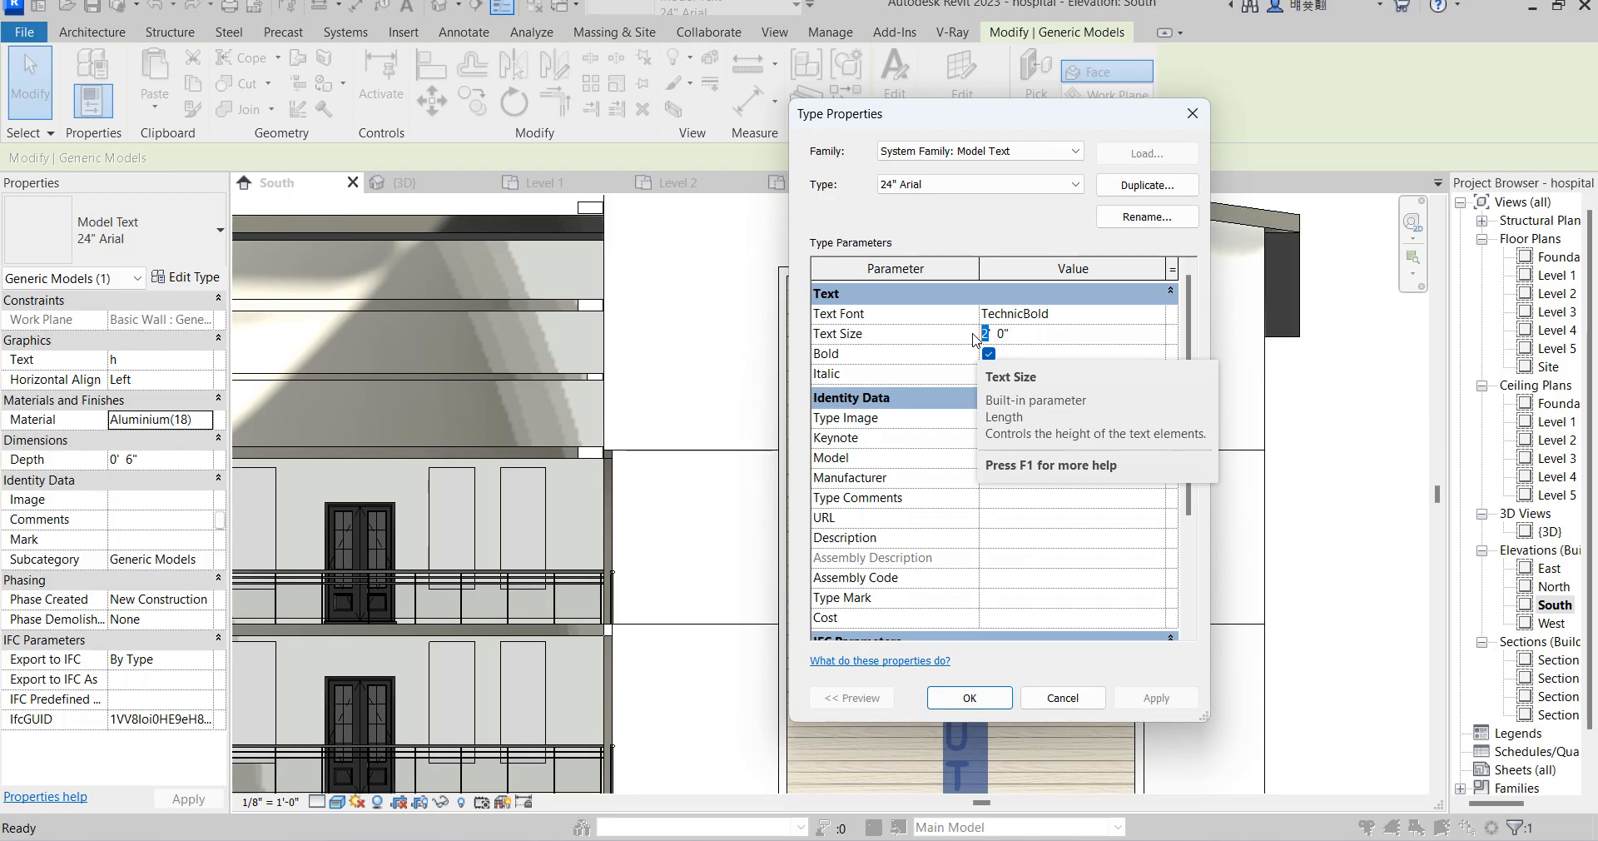
text(4)
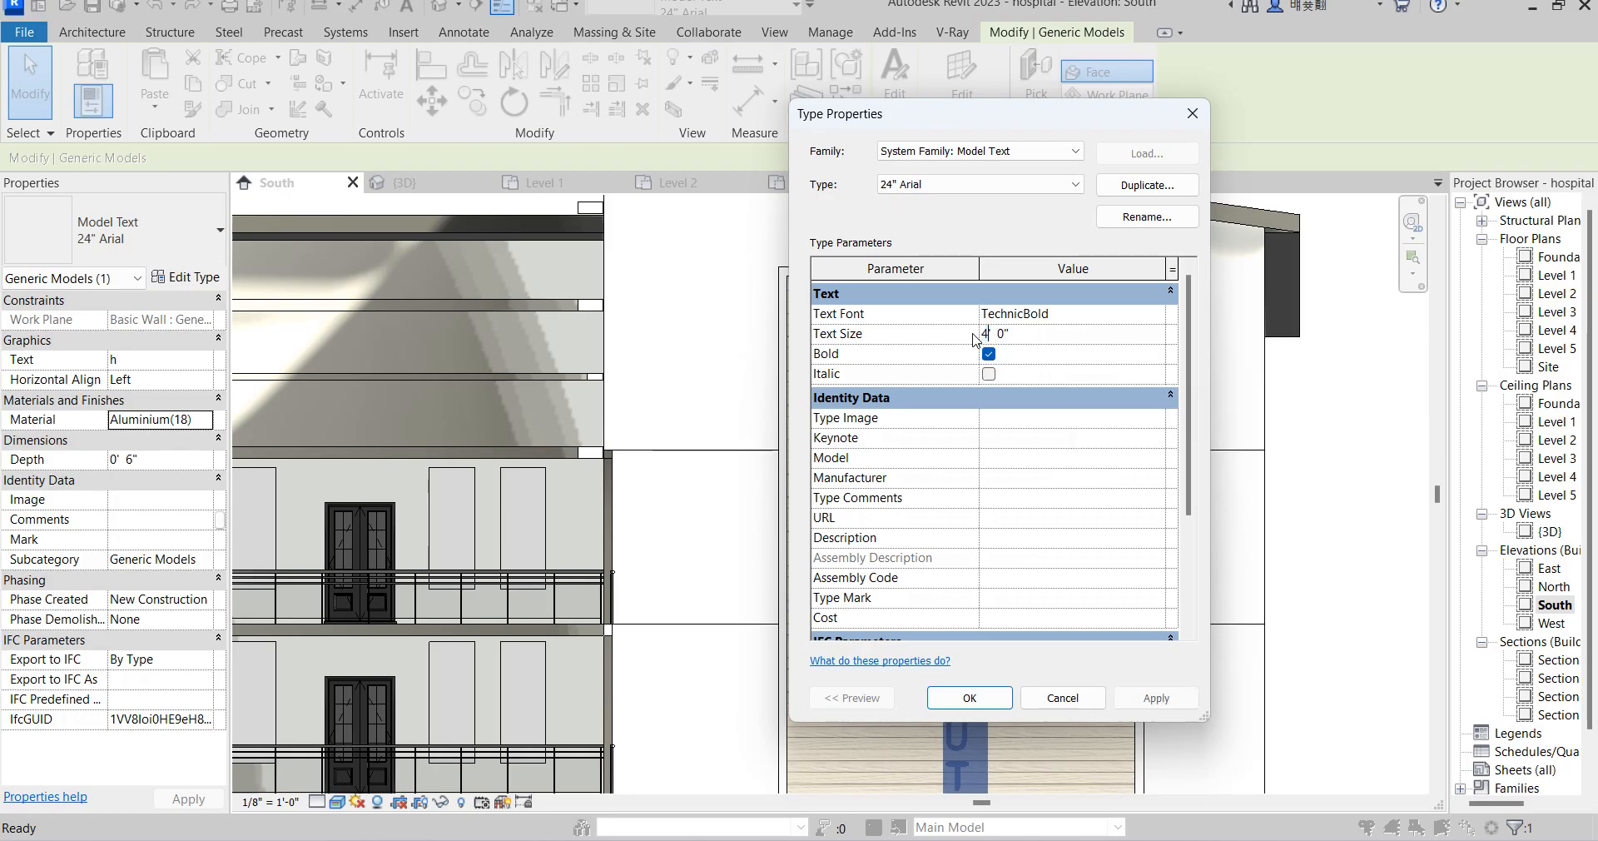
click(992, 696)
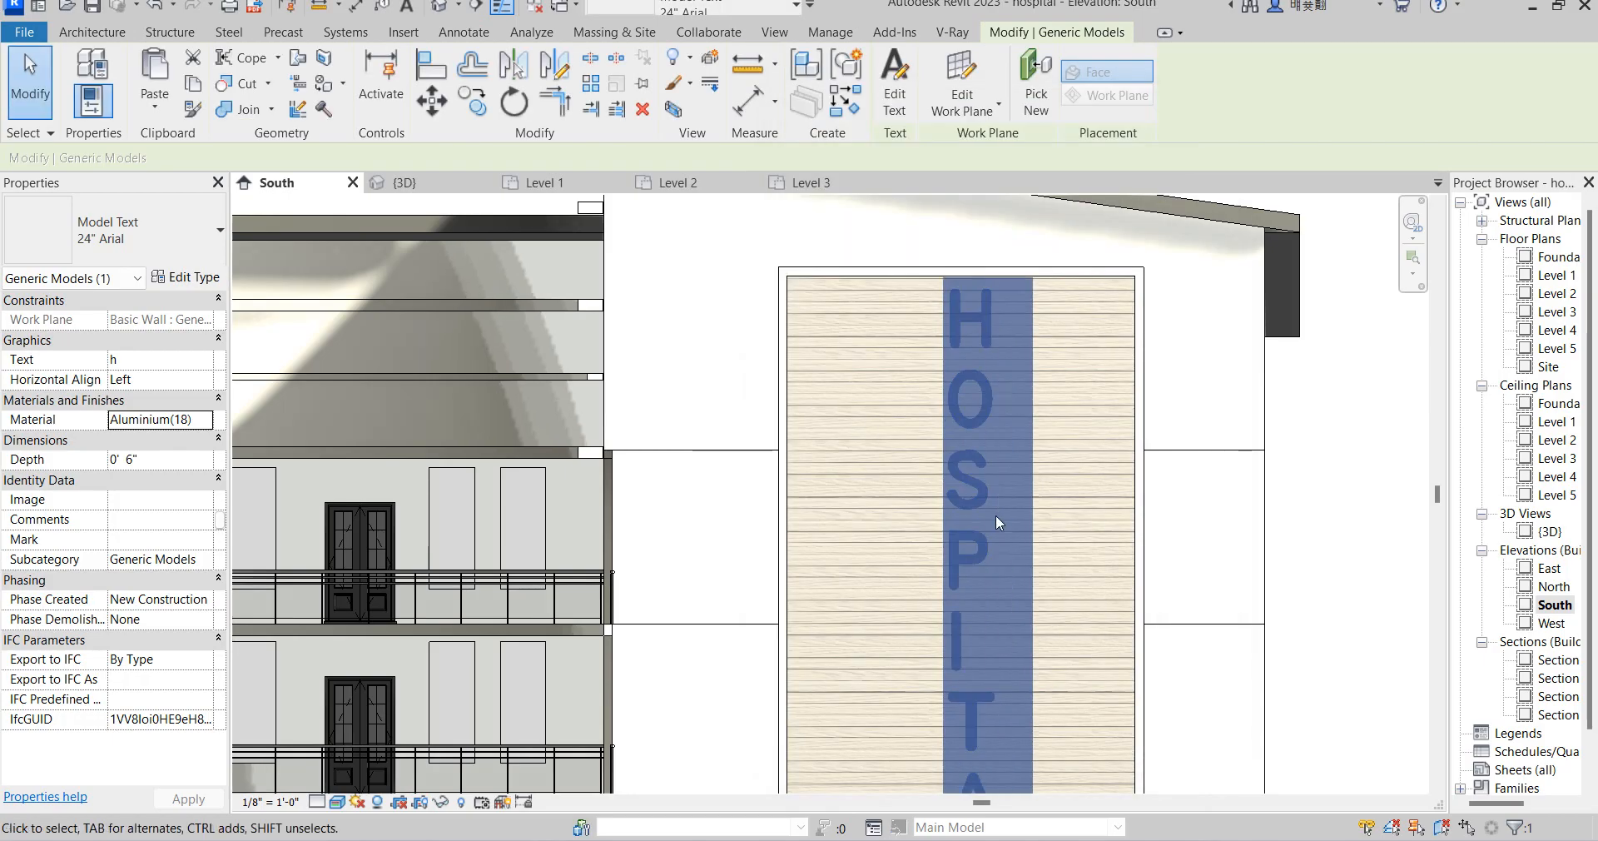
Shift the enlarged vertical sign text slightly left on the cladding panel of the South elevation
scroll(999, 520, down, 5)
scroll(1011, 605, up, 2)
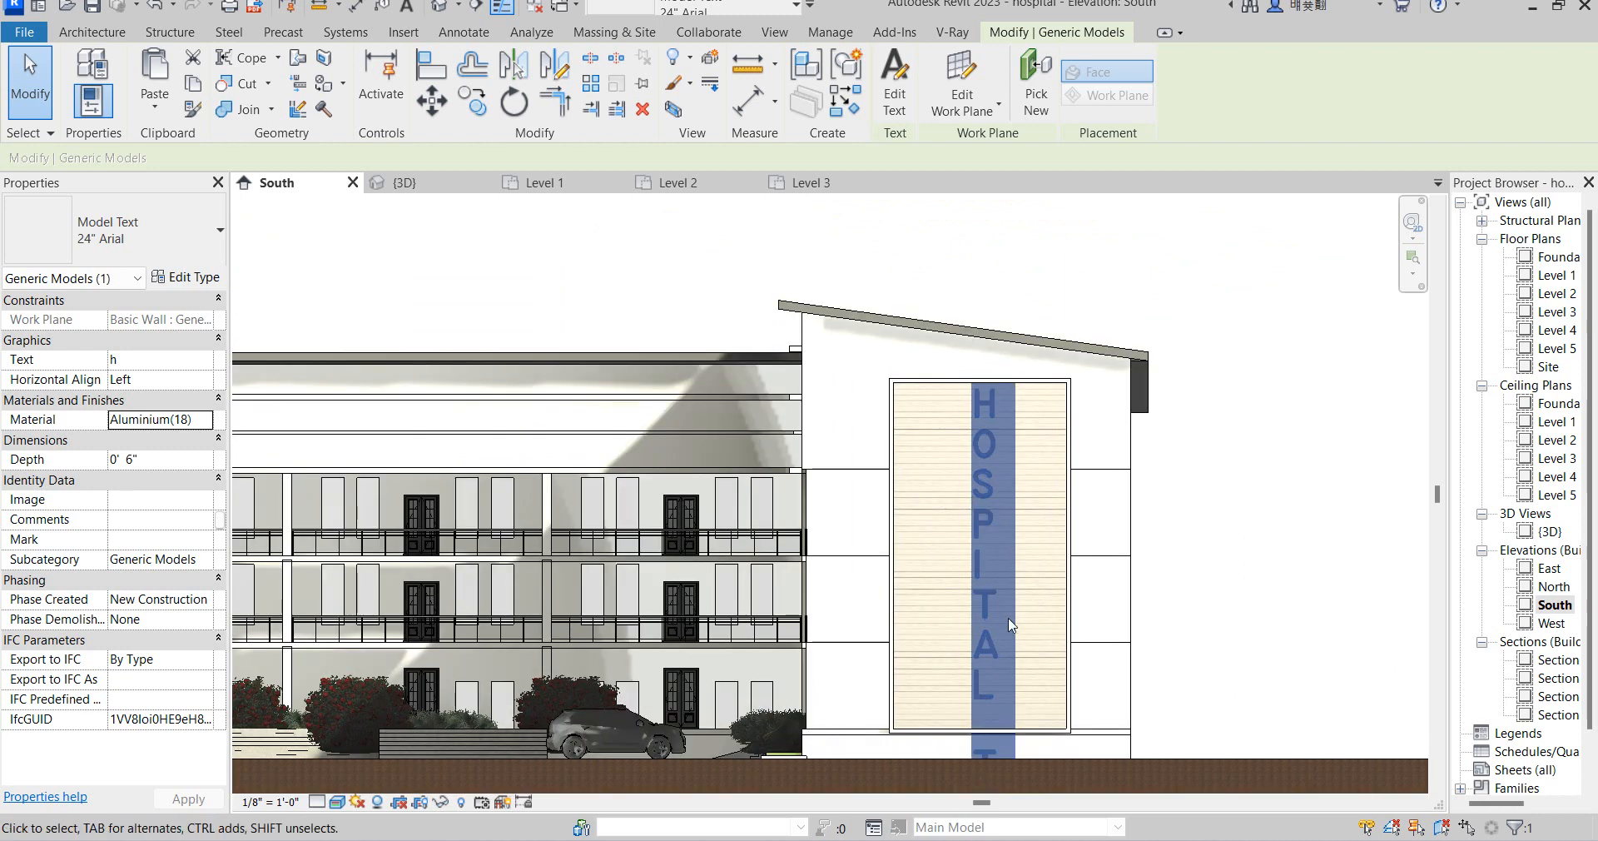
scroll(990, 572, down, 1)
scroll(986, 565, down, 1)
scroll(965, 368, up, 3)
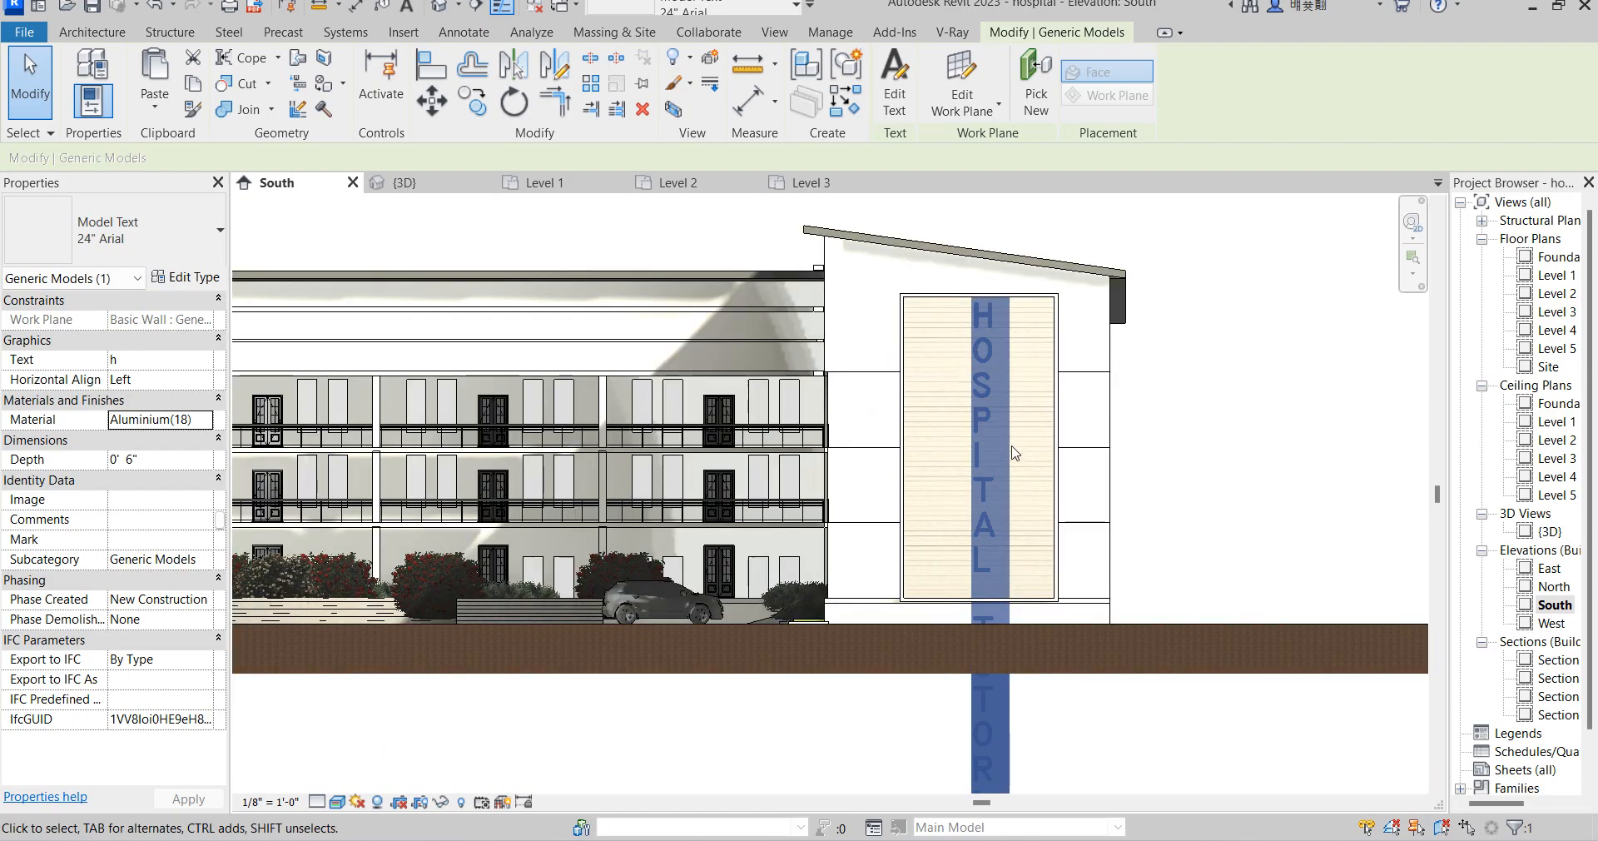
drag(1013, 452, 982, 454)
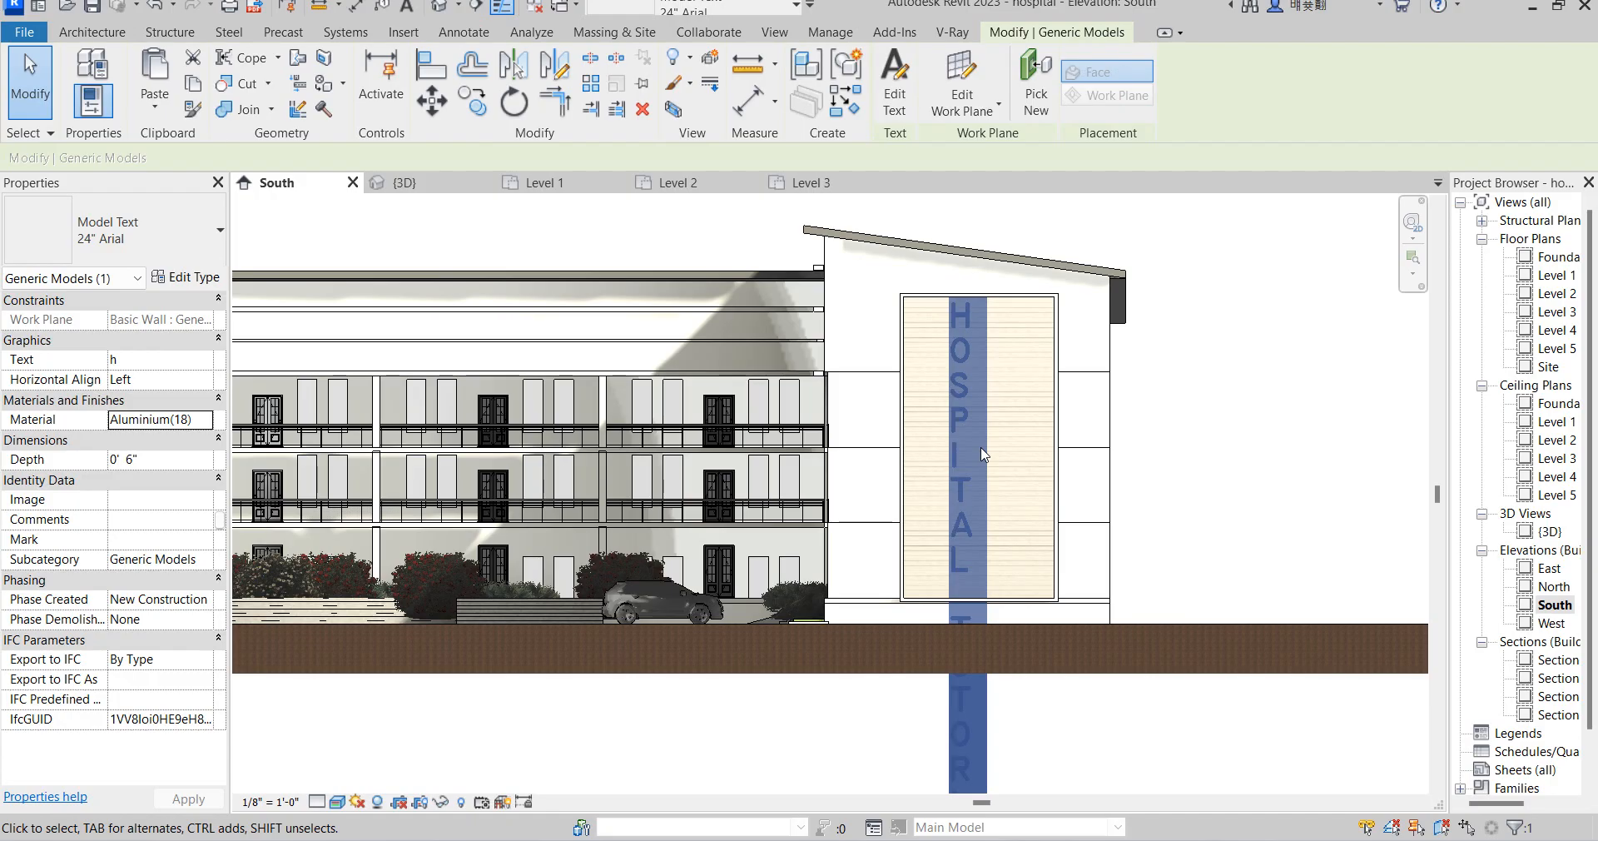
Copy the vertical sign text sideways onto the right half of the cladding panel
click(470, 106)
click(949, 297)
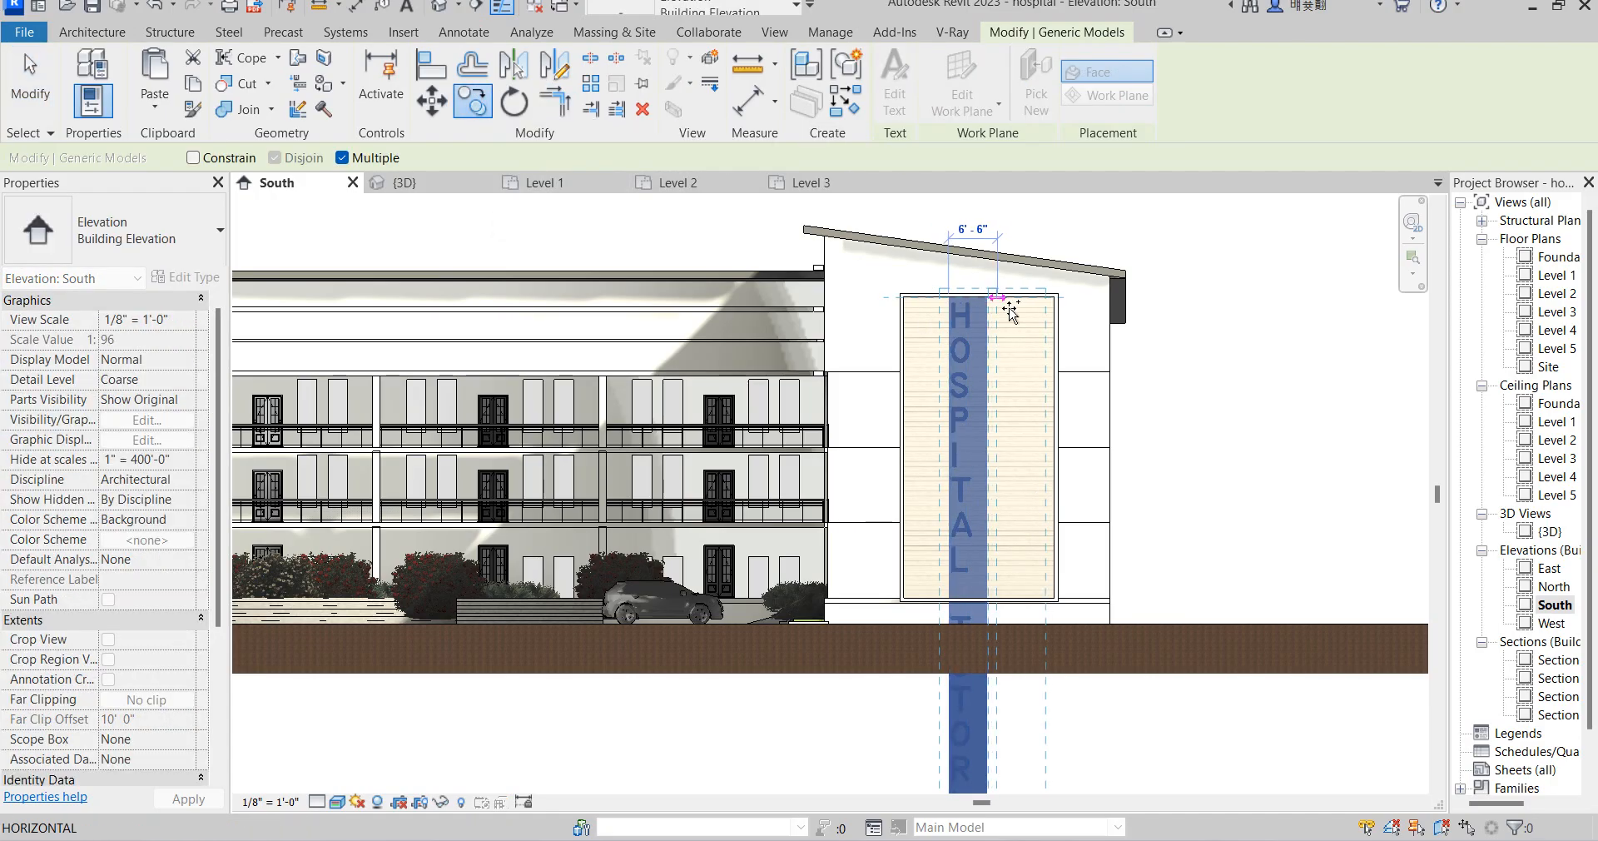
click(1012, 309)
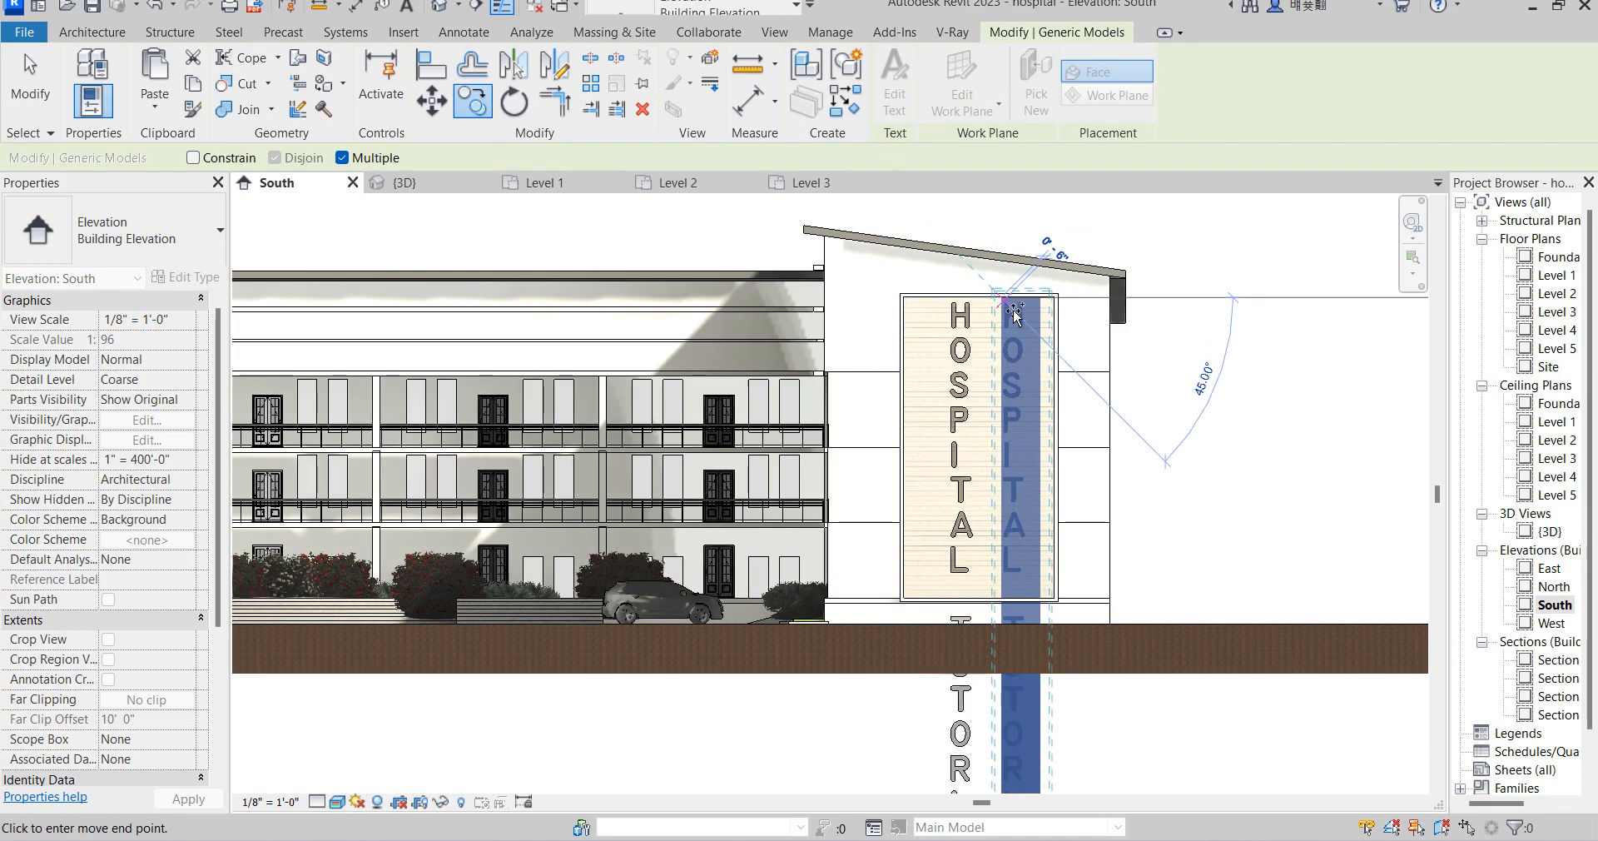
key(Escape)
Edit the right-hand sign text to read only "tutorial" and the left-hand one to read only "hospital", one letter per line
scroll(980, 608, up, 2)
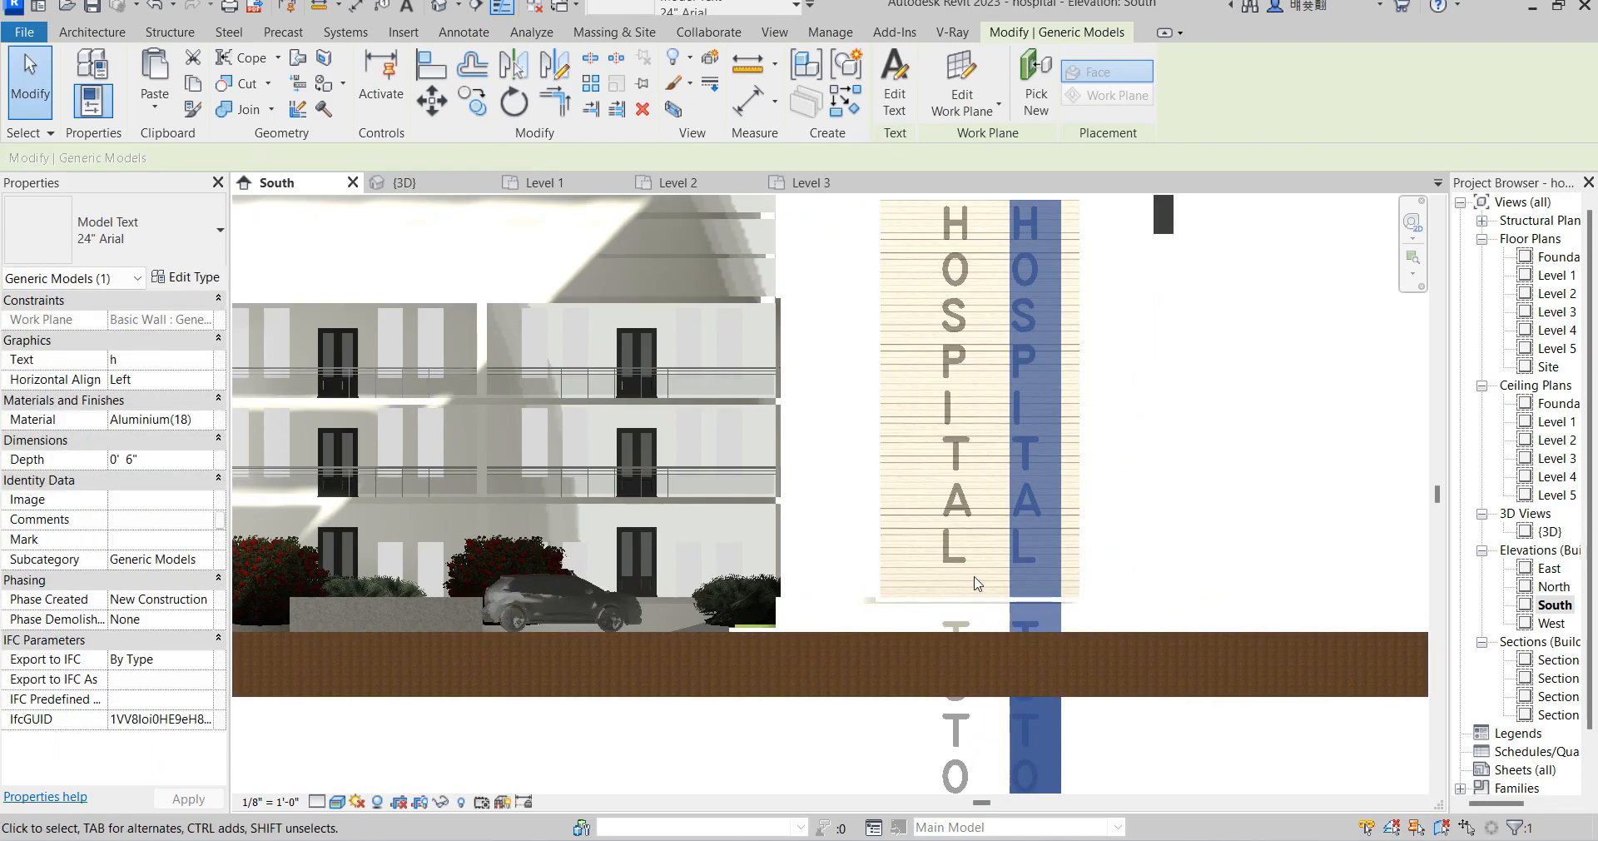
double_click(1039, 571)
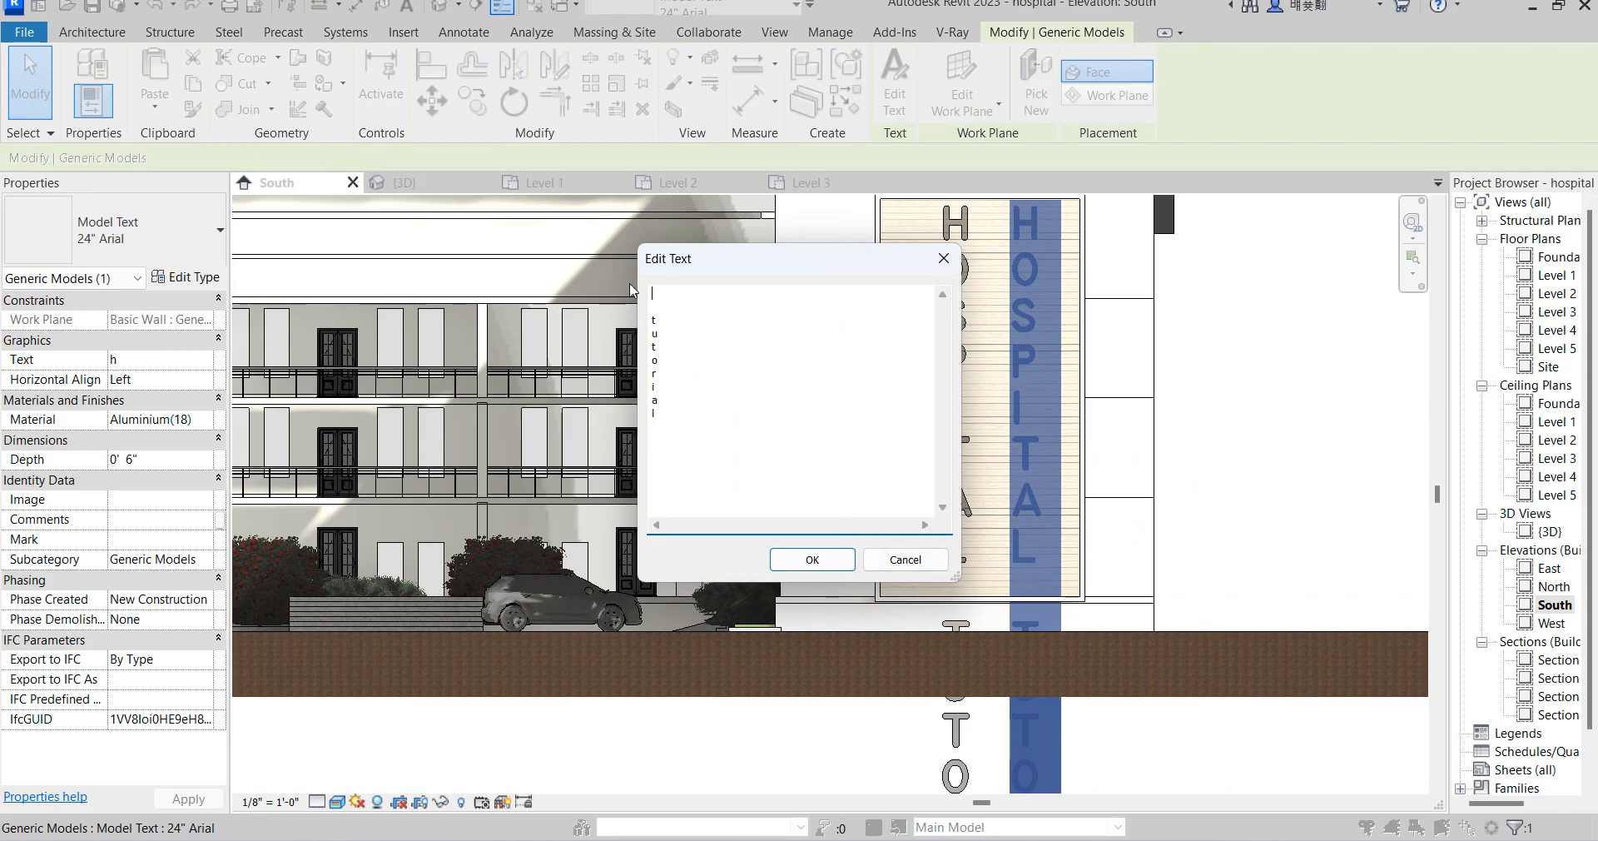
click(808, 560)
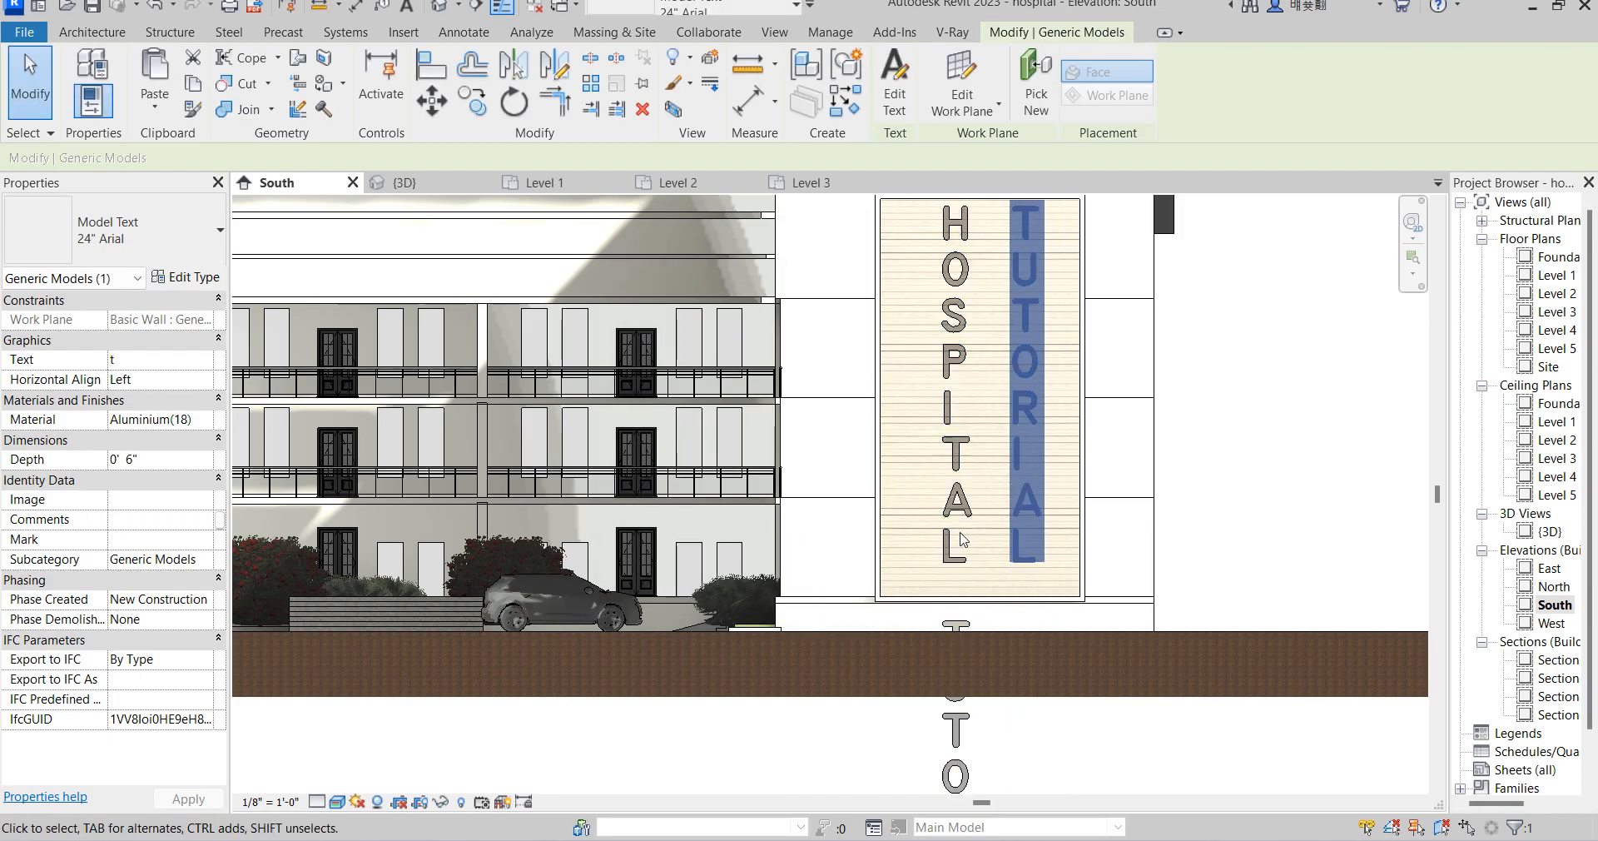
click(955, 515)
double_click(960, 543)
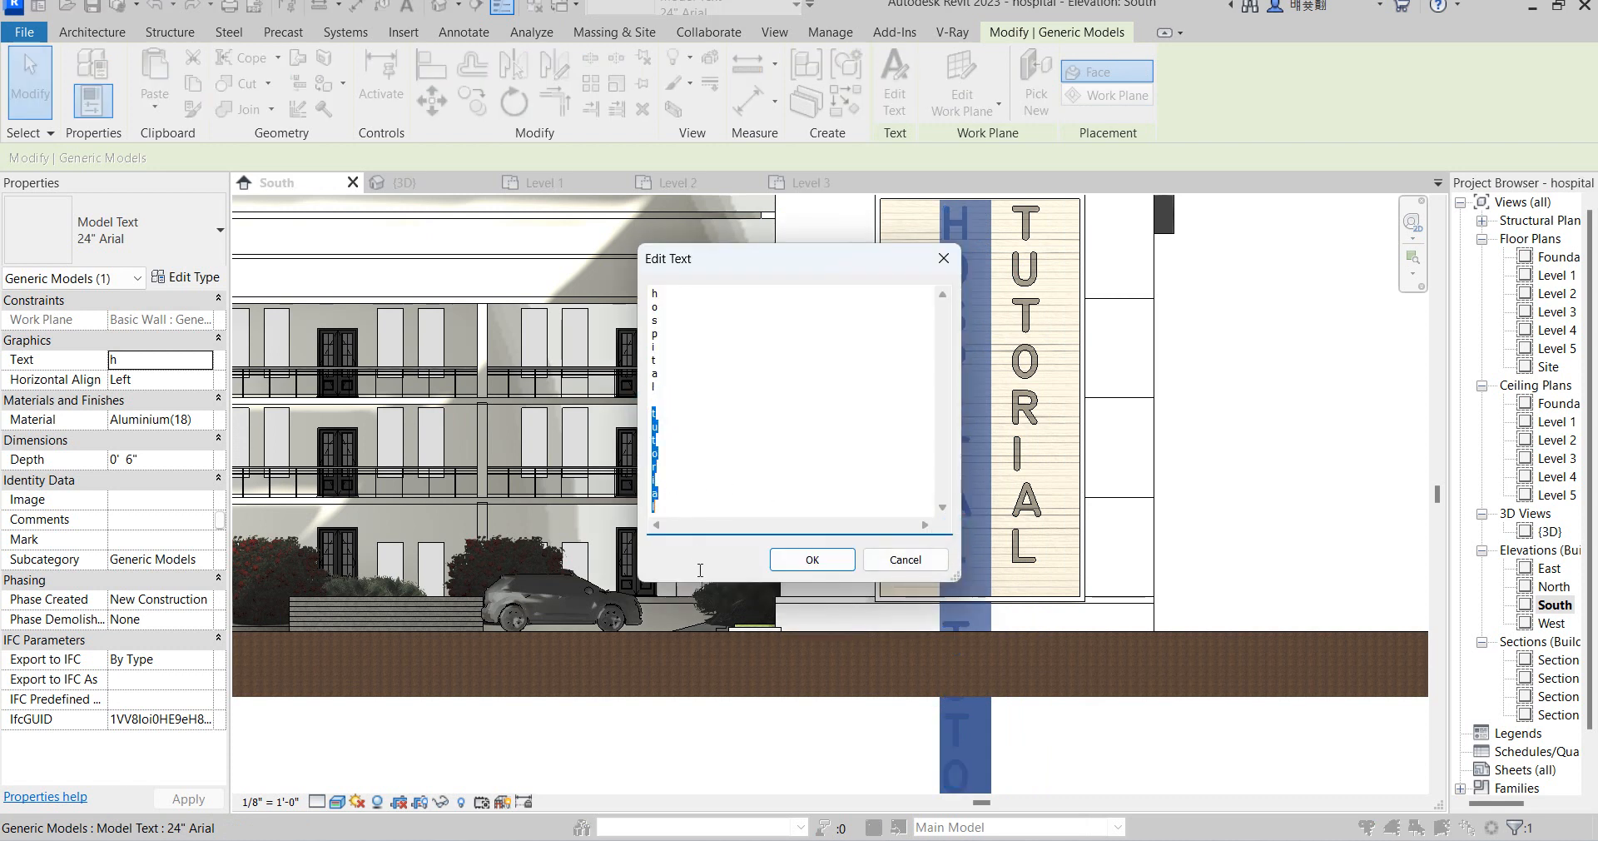
click(813, 559)
click(1307, 547)
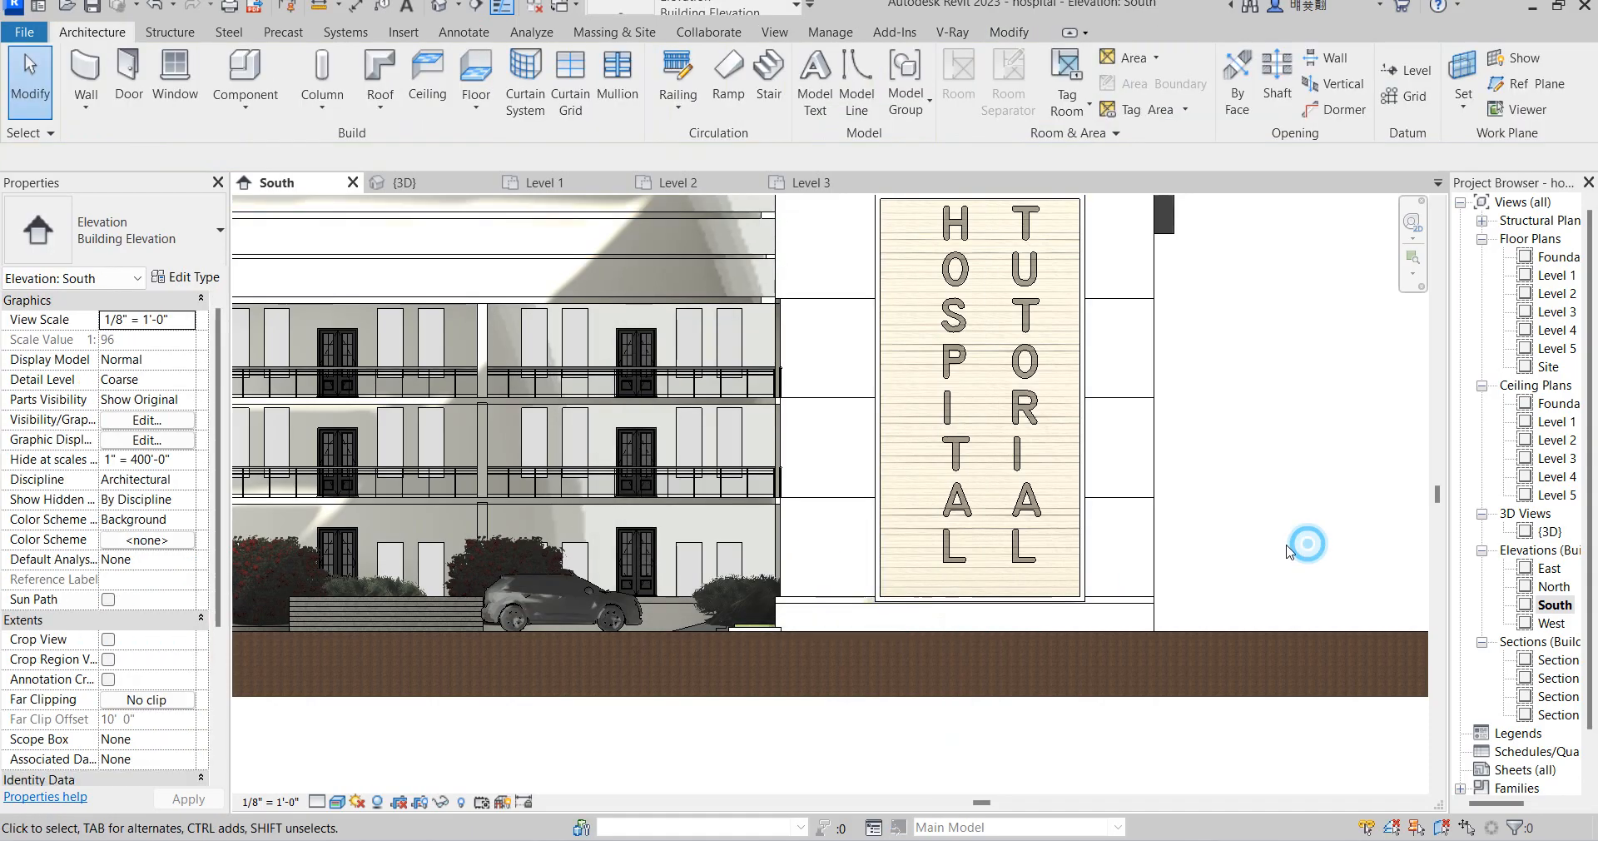
Move the HOSPITAL text slightly left on the panel and clean up the blank line after its last letter
click(972, 325)
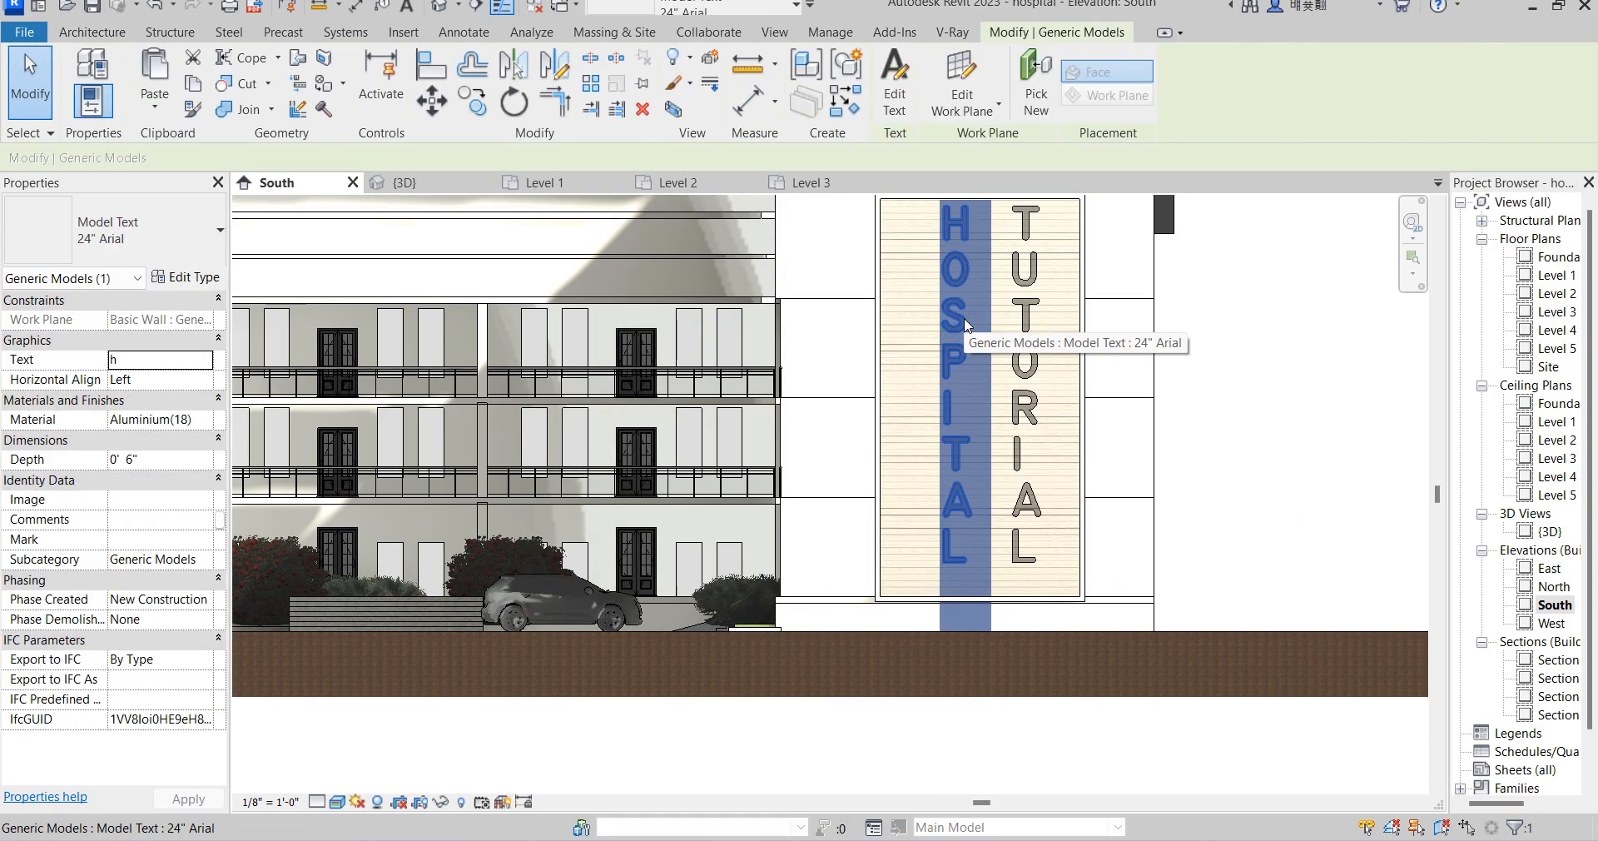
drag(972, 325, 952, 326)
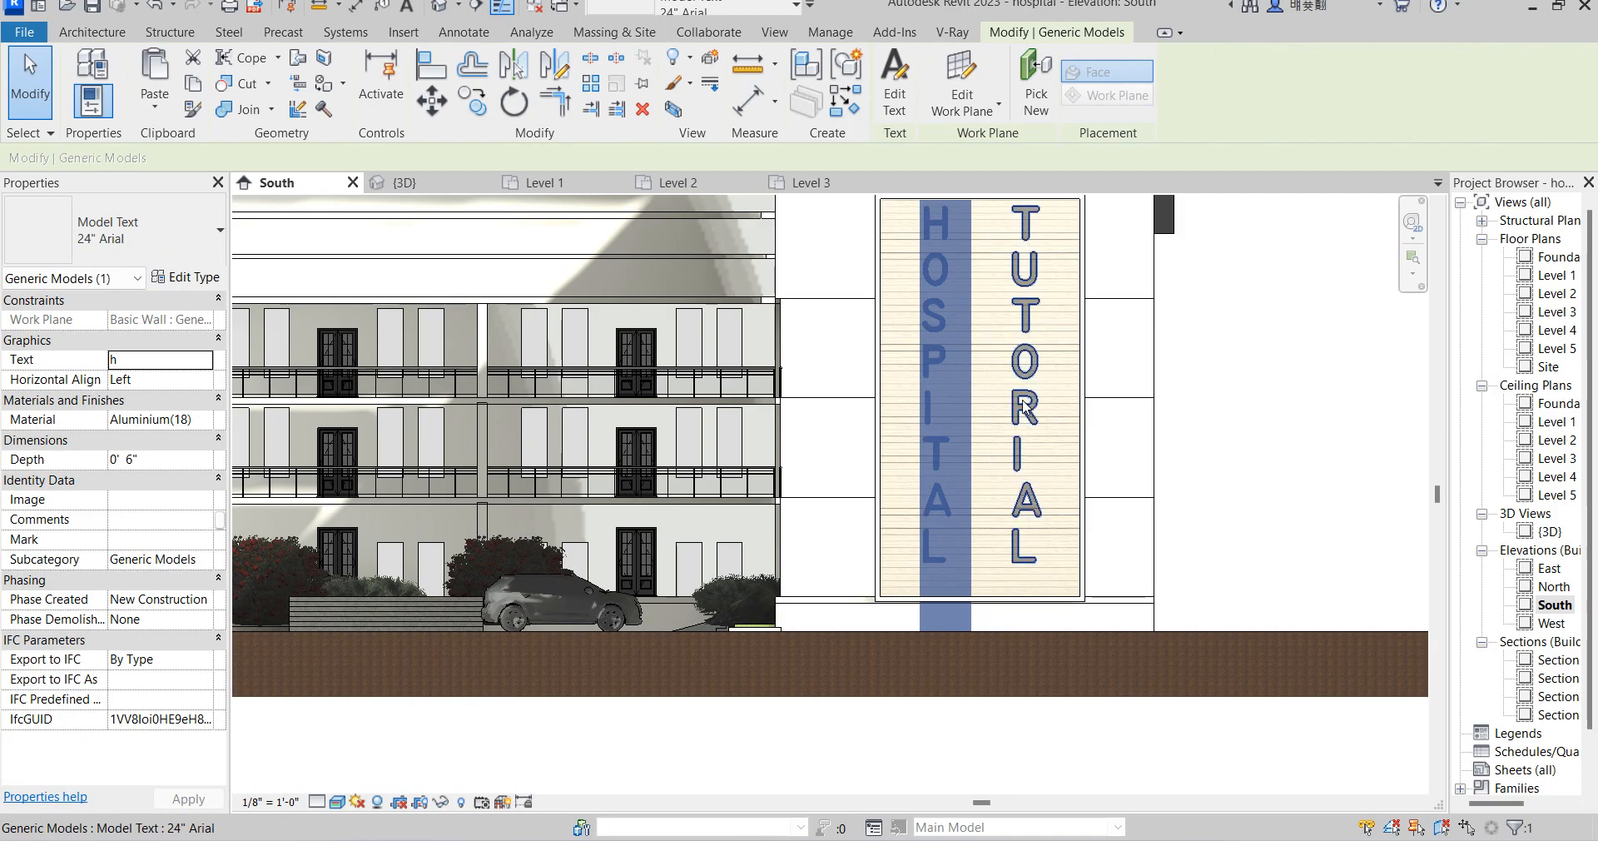
scroll(1002, 458, down, 2)
double_click(974, 503)
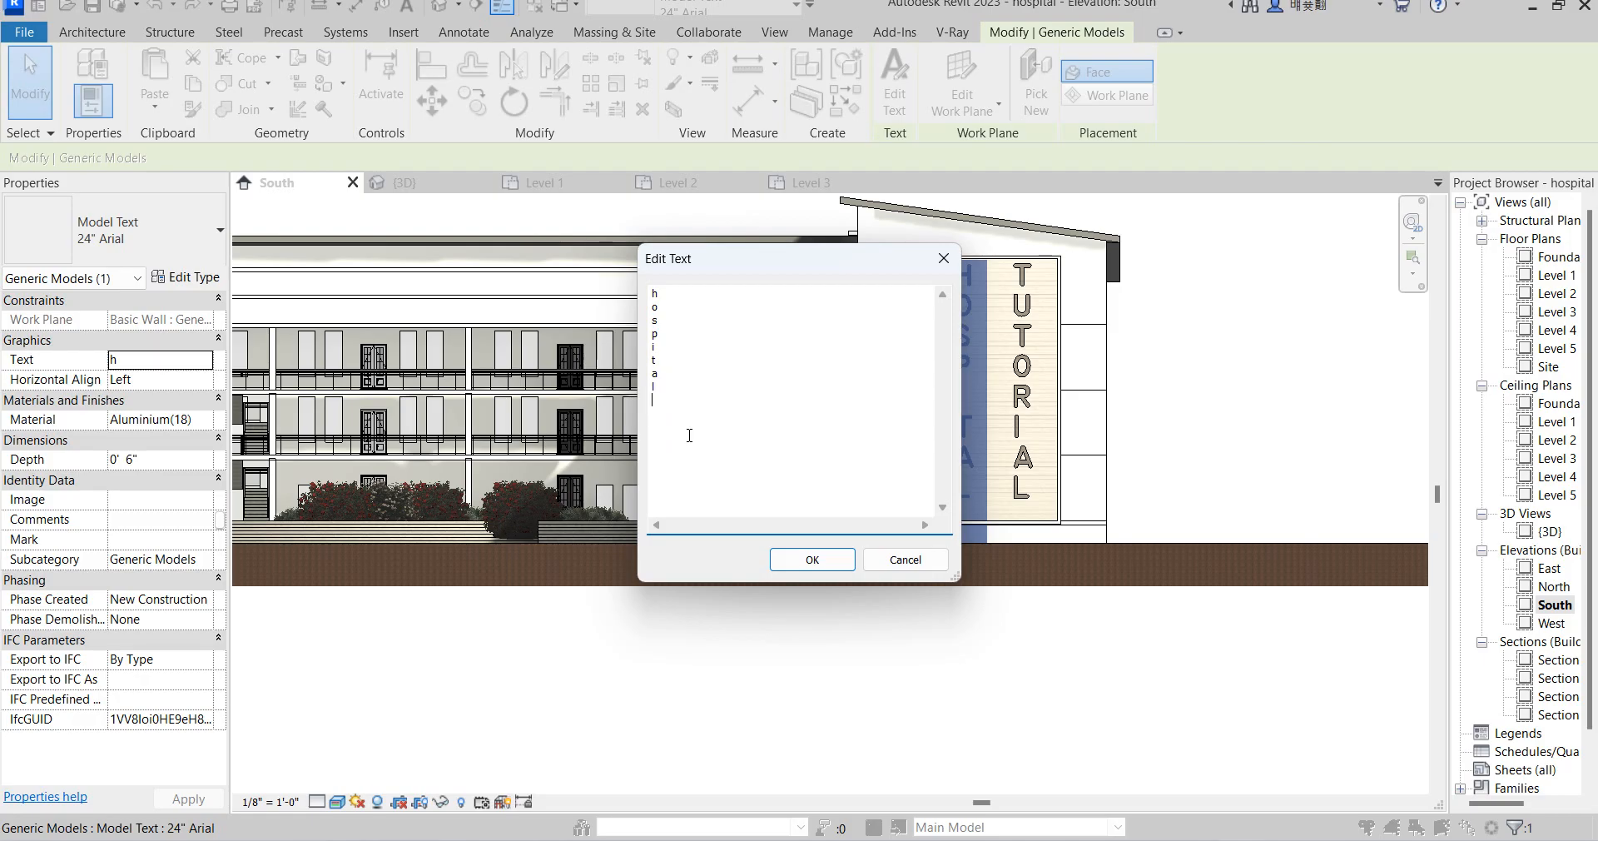
click(813, 562)
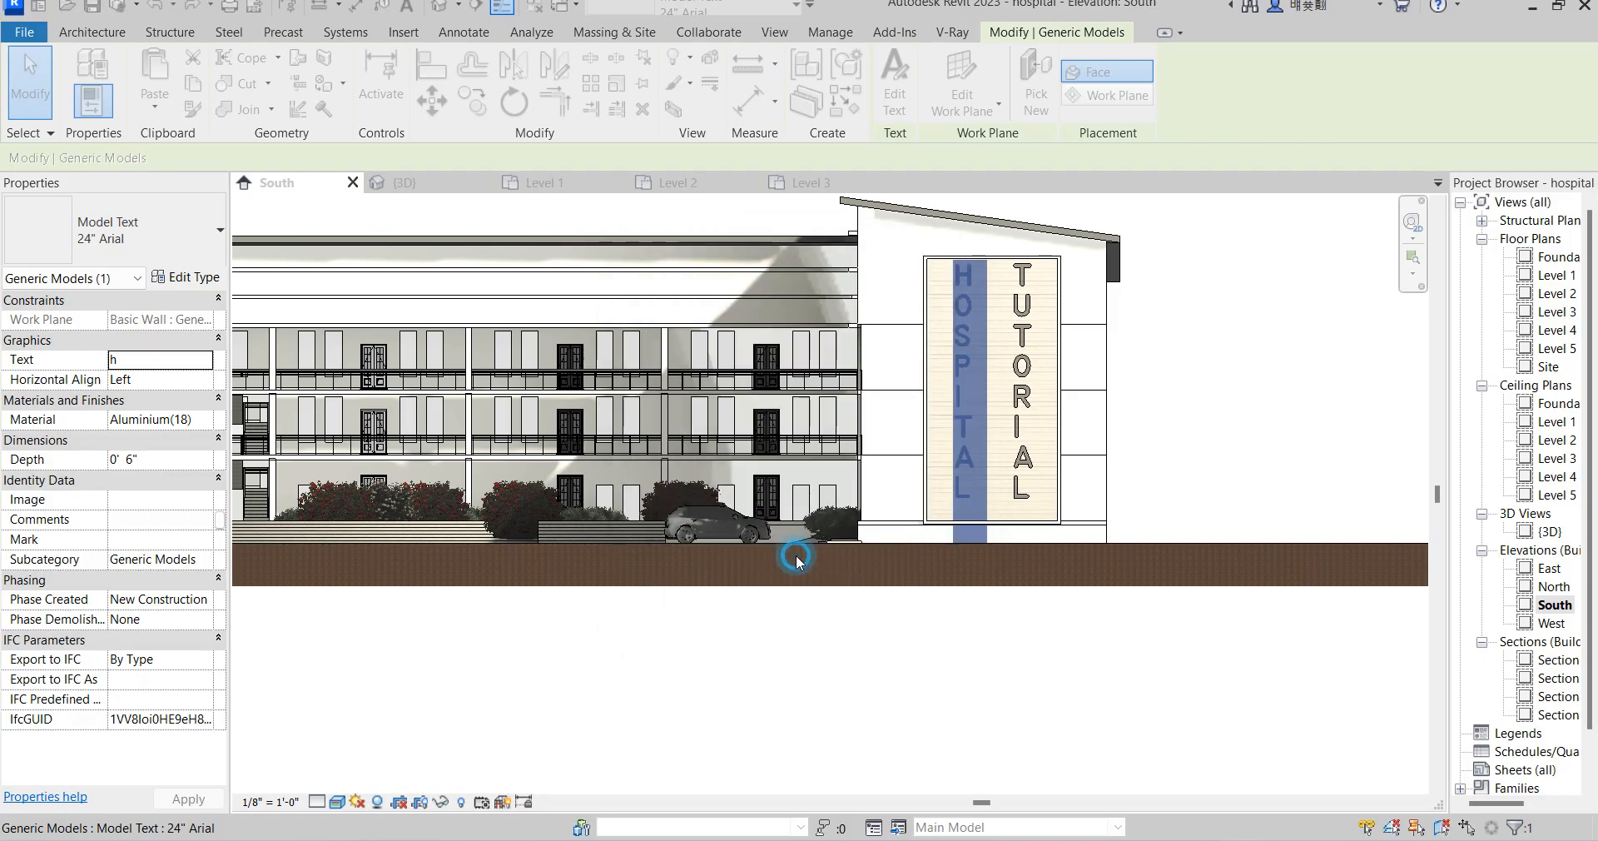
click(1152, 642)
scroll(1192, 439, down, 5)
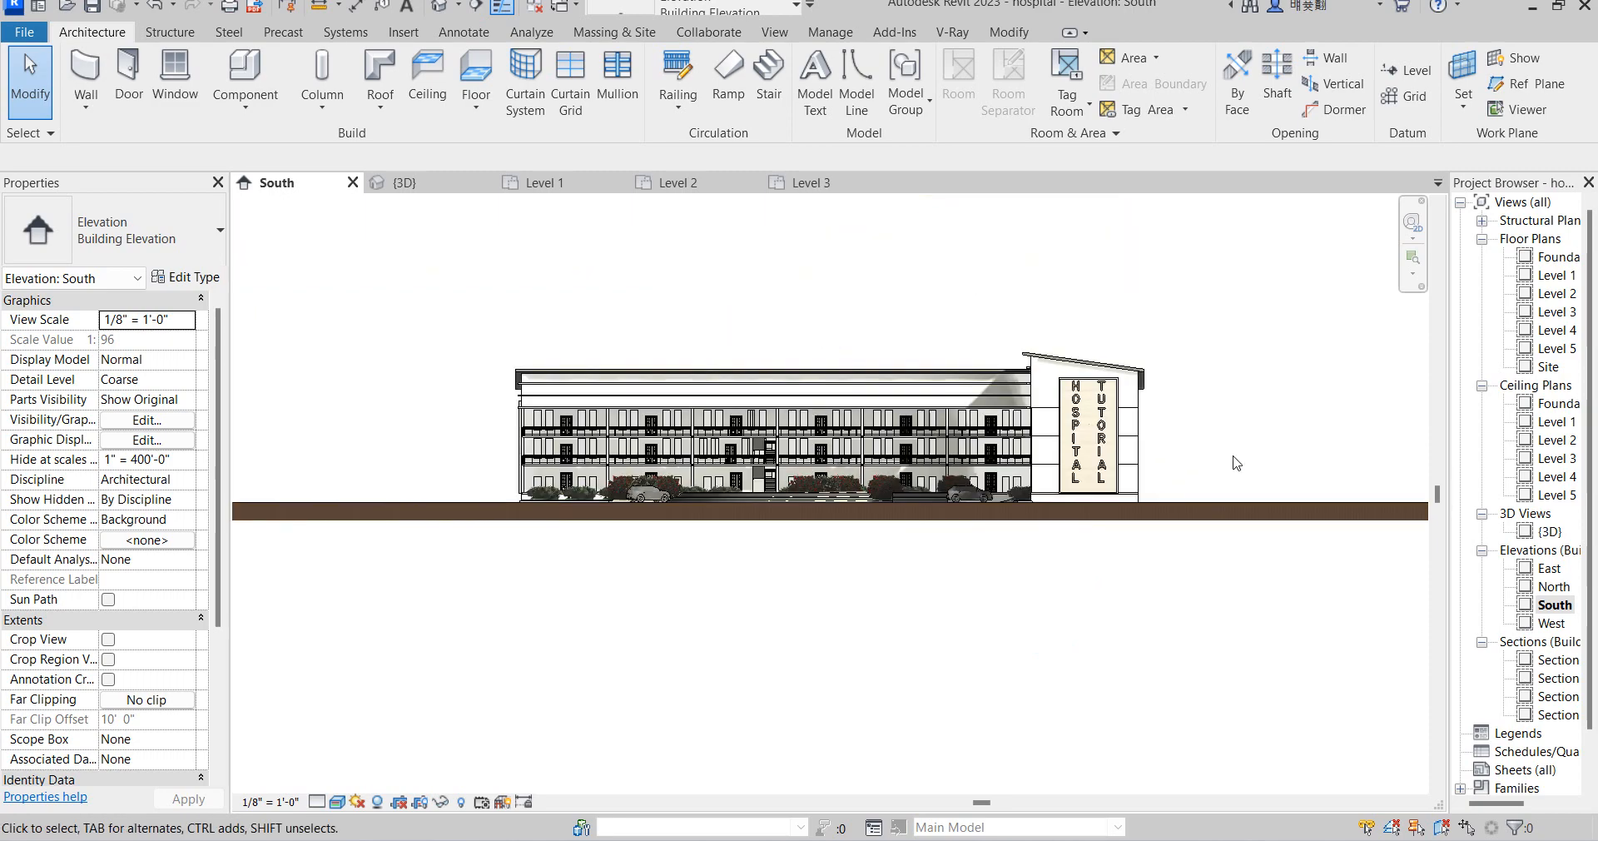
Select the HOSPITAL and TUTORIAL sign texts together and open the Level 1 floor plan
click(1108, 427)
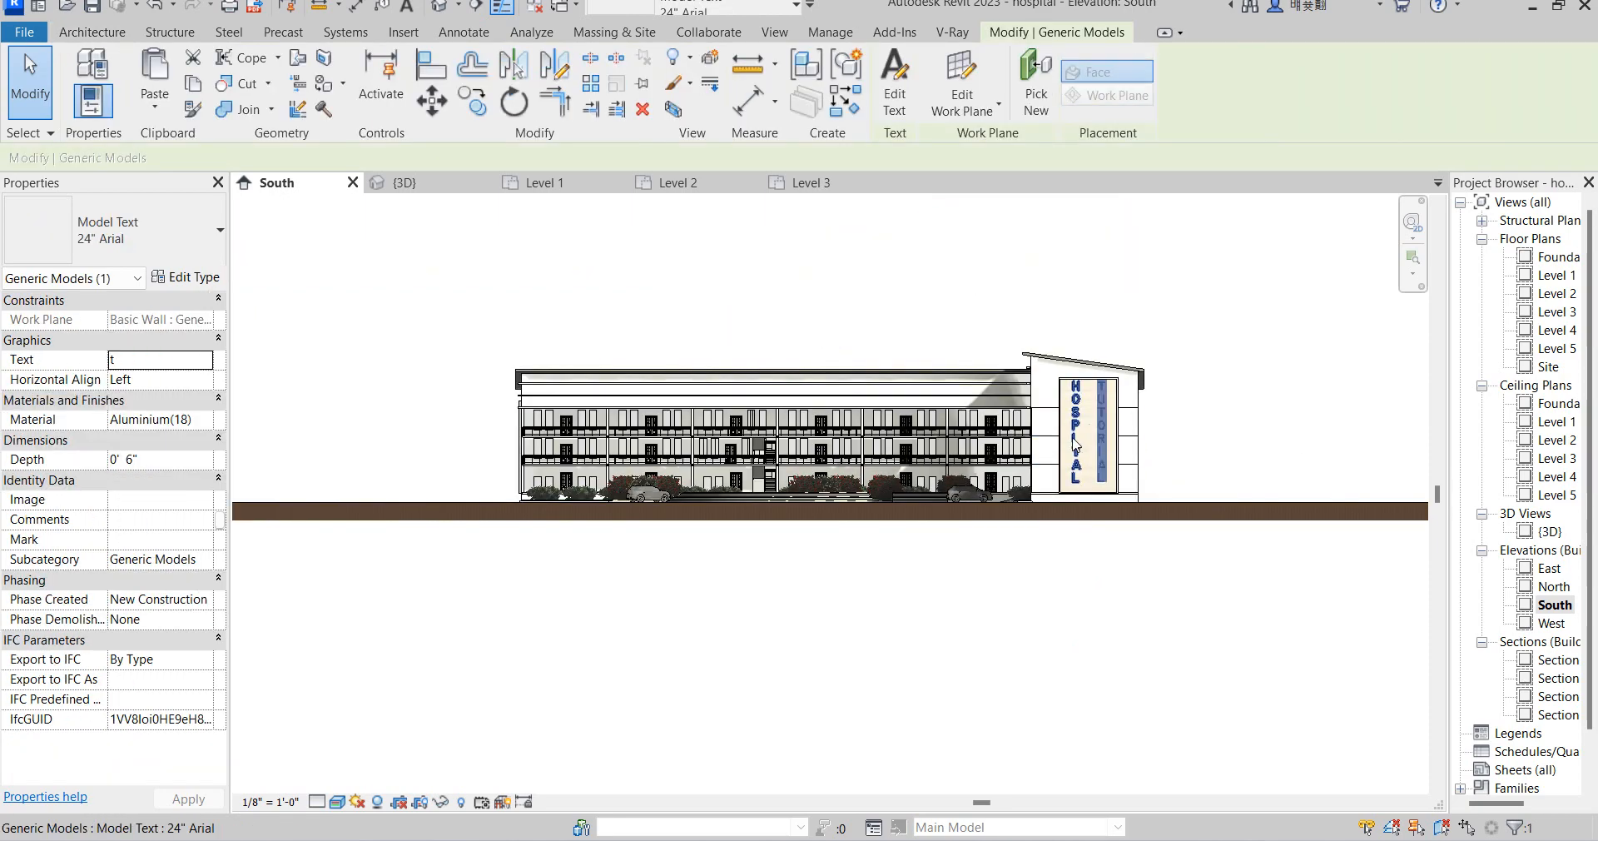
ctrl+click(1075, 449)
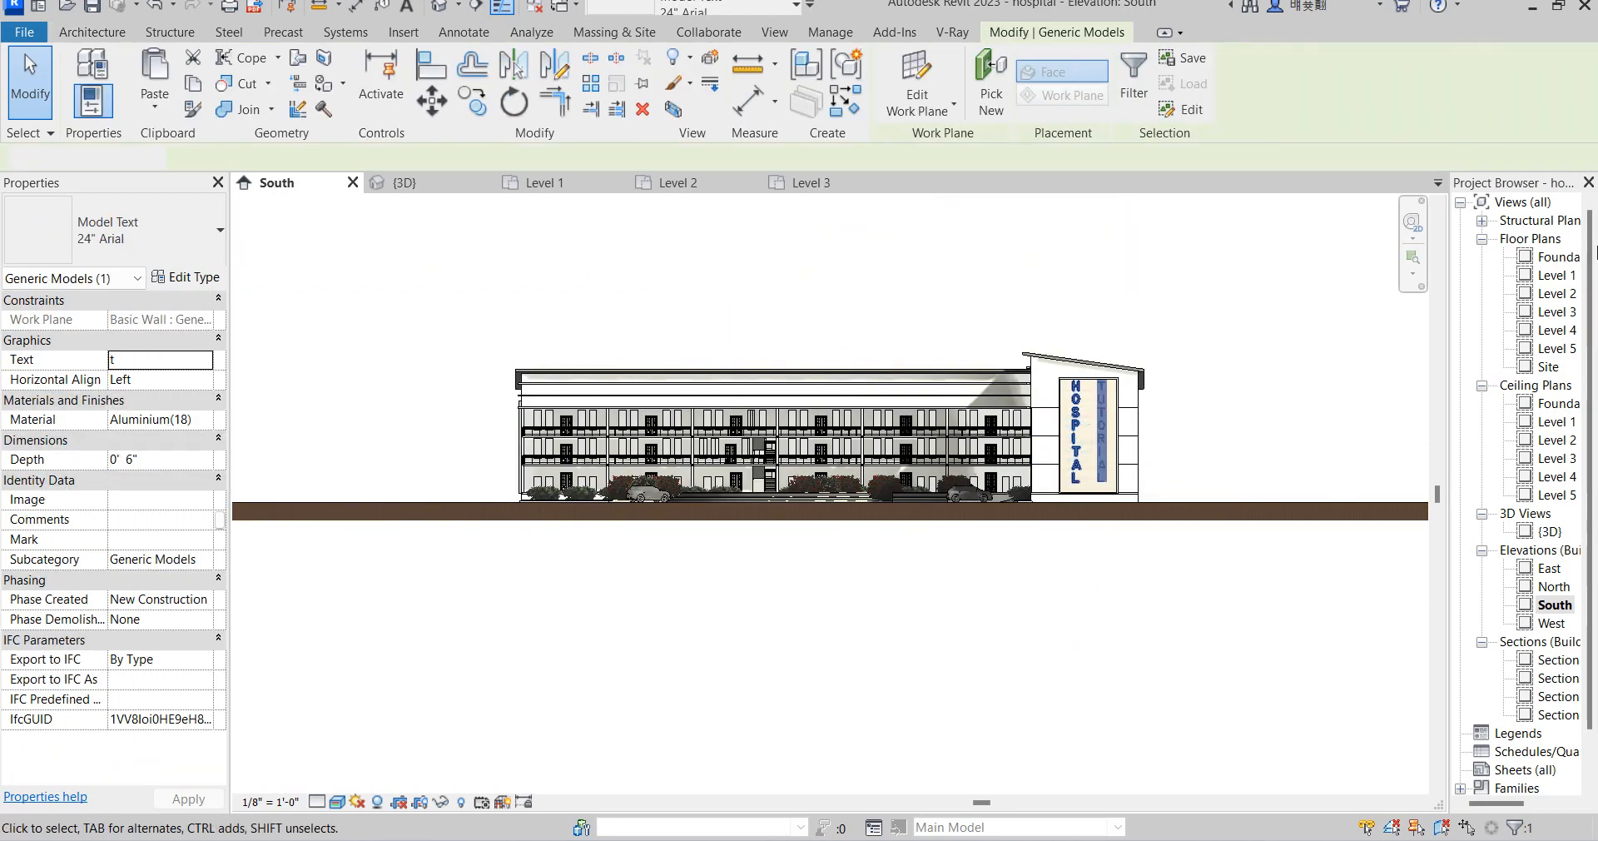
double_click(1554, 257)
double_click(1554, 276)
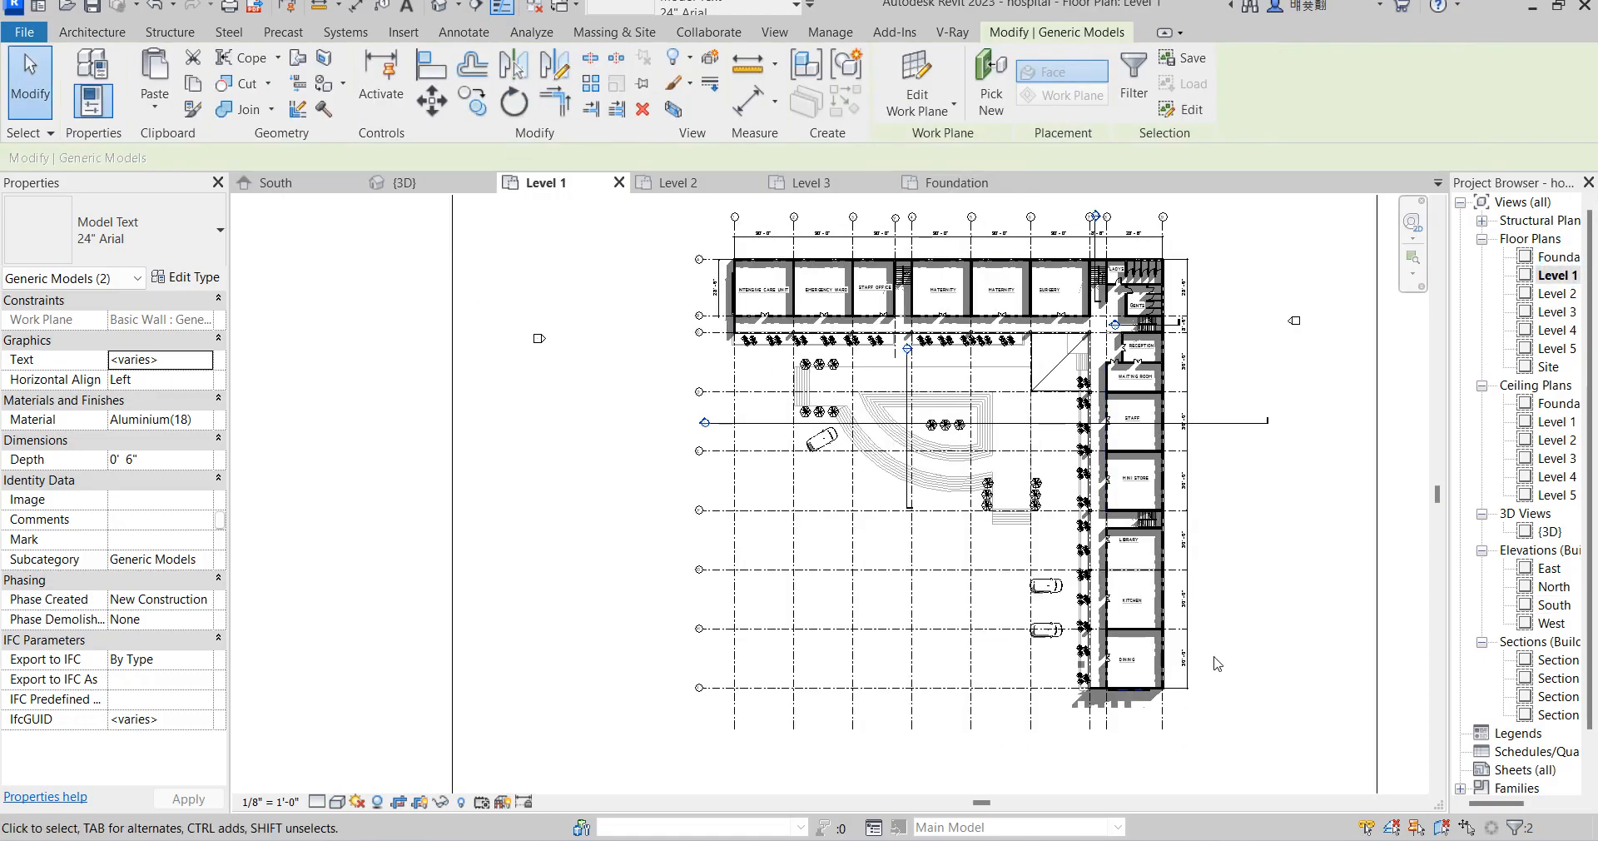
Mirror a copy of both sign texts about a drawn 45° axis running diagonally from the column where the two wings meet
scroll(1149, 658, up, 8)
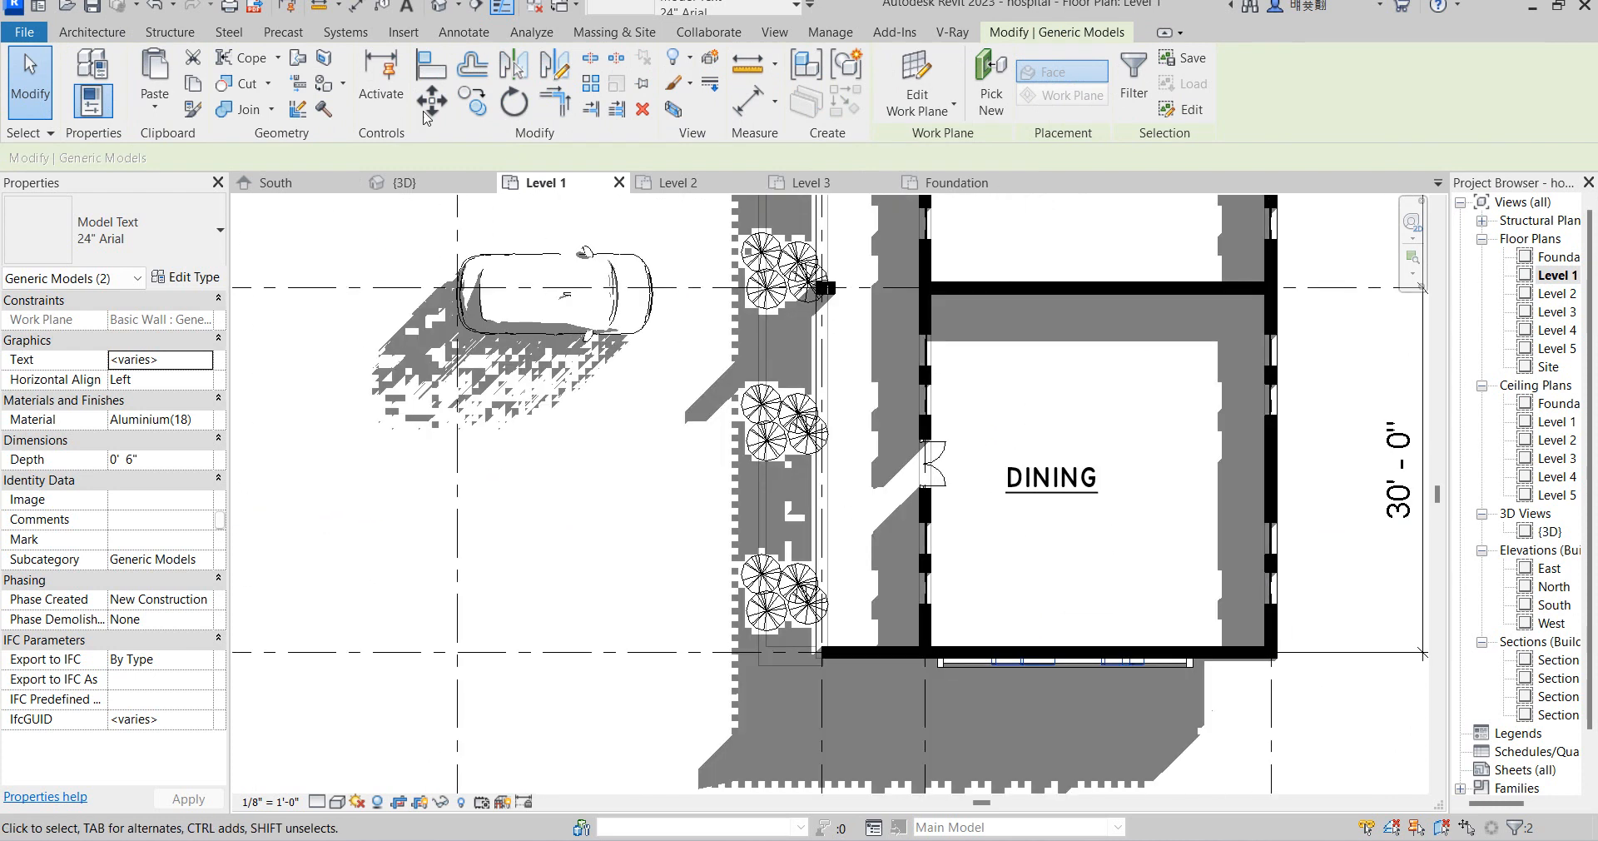
click(554, 64)
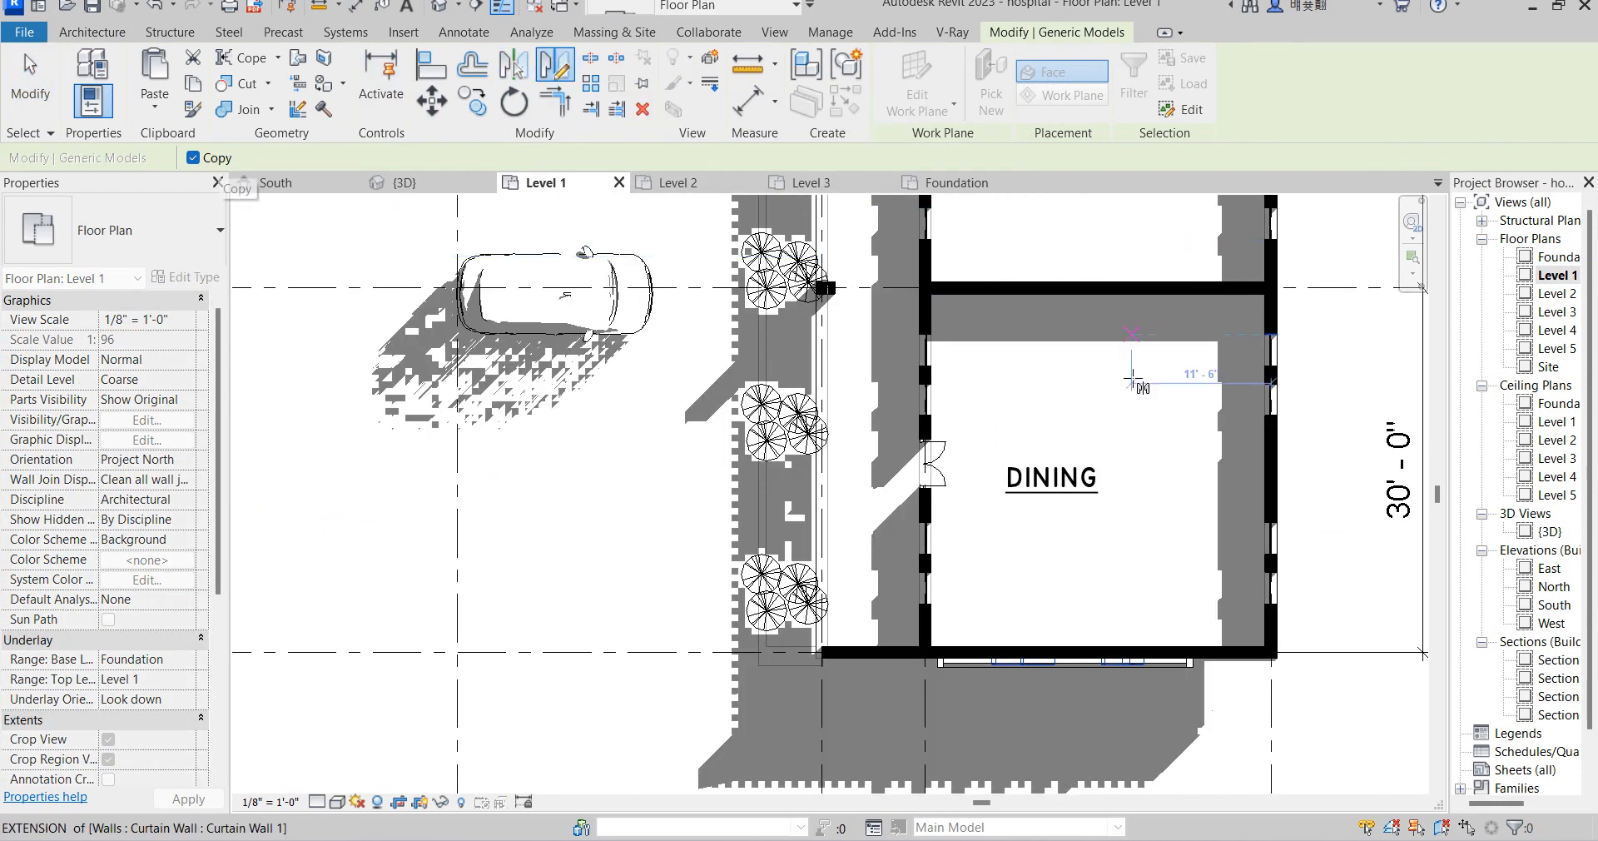
scroll(1082, 533, down, 5)
scroll(1045, 585, down, 2)
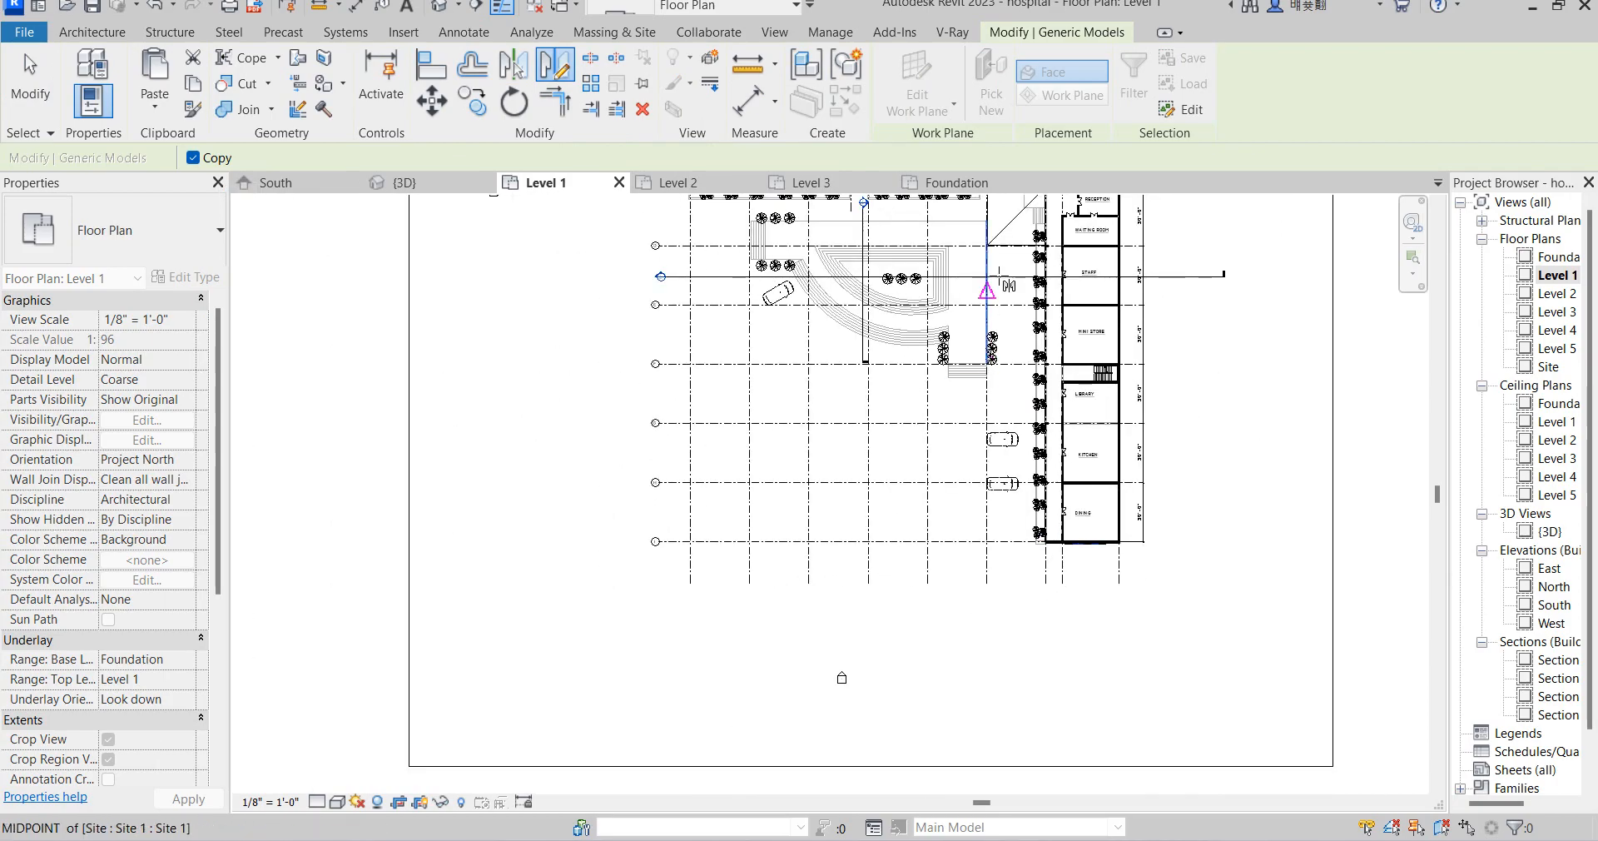
scroll(981, 471, down, 2)
scroll(1020, 300, up, 3)
scroll(1029, 304, up, 6)
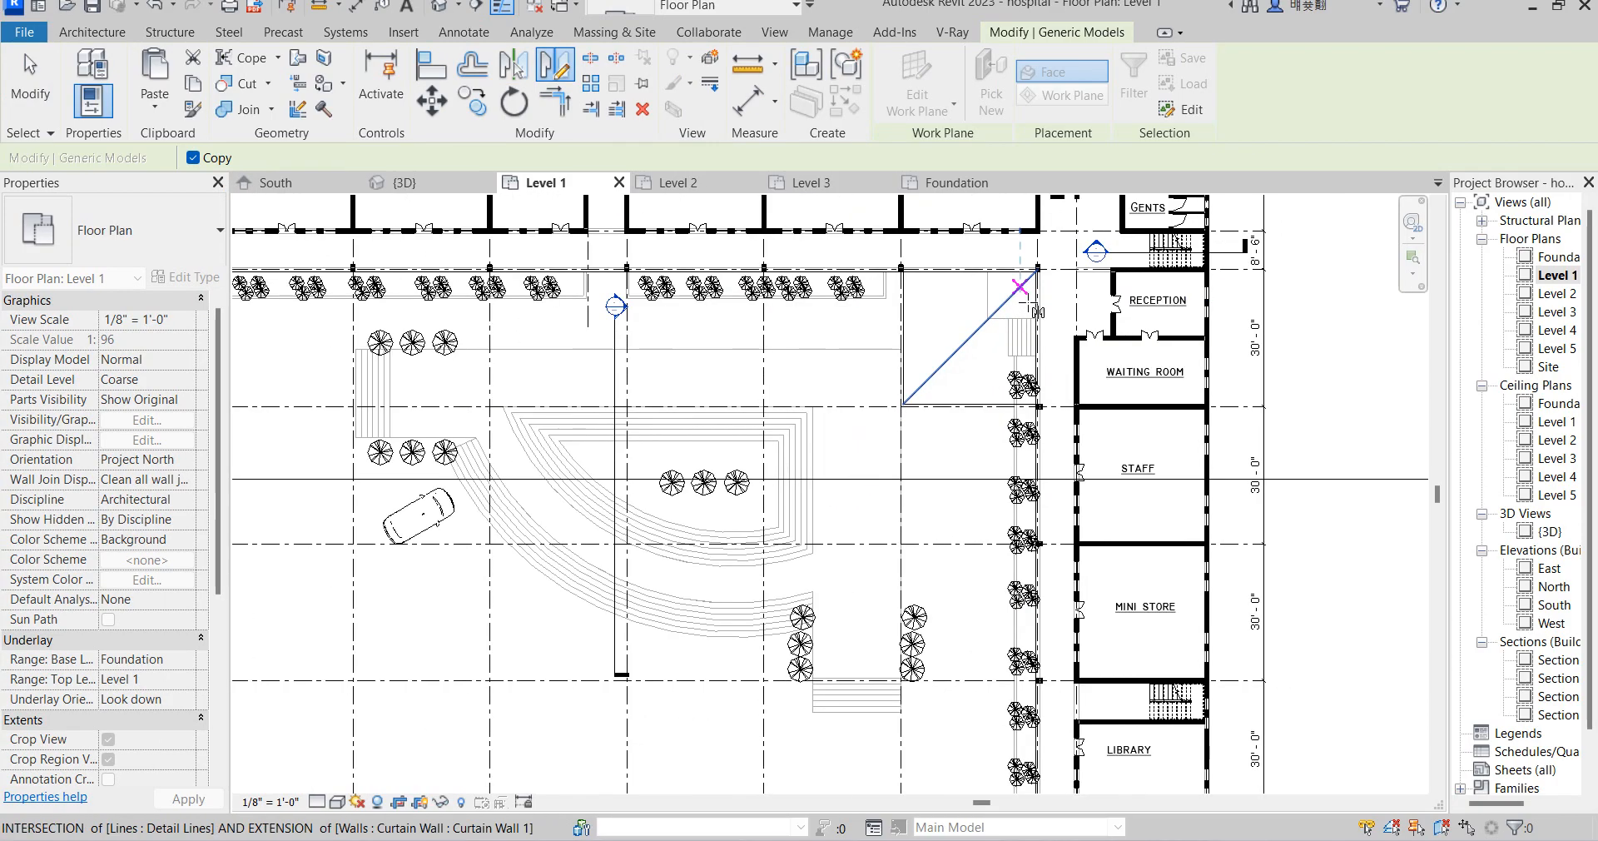
scroll(1057, 249, up, 2)
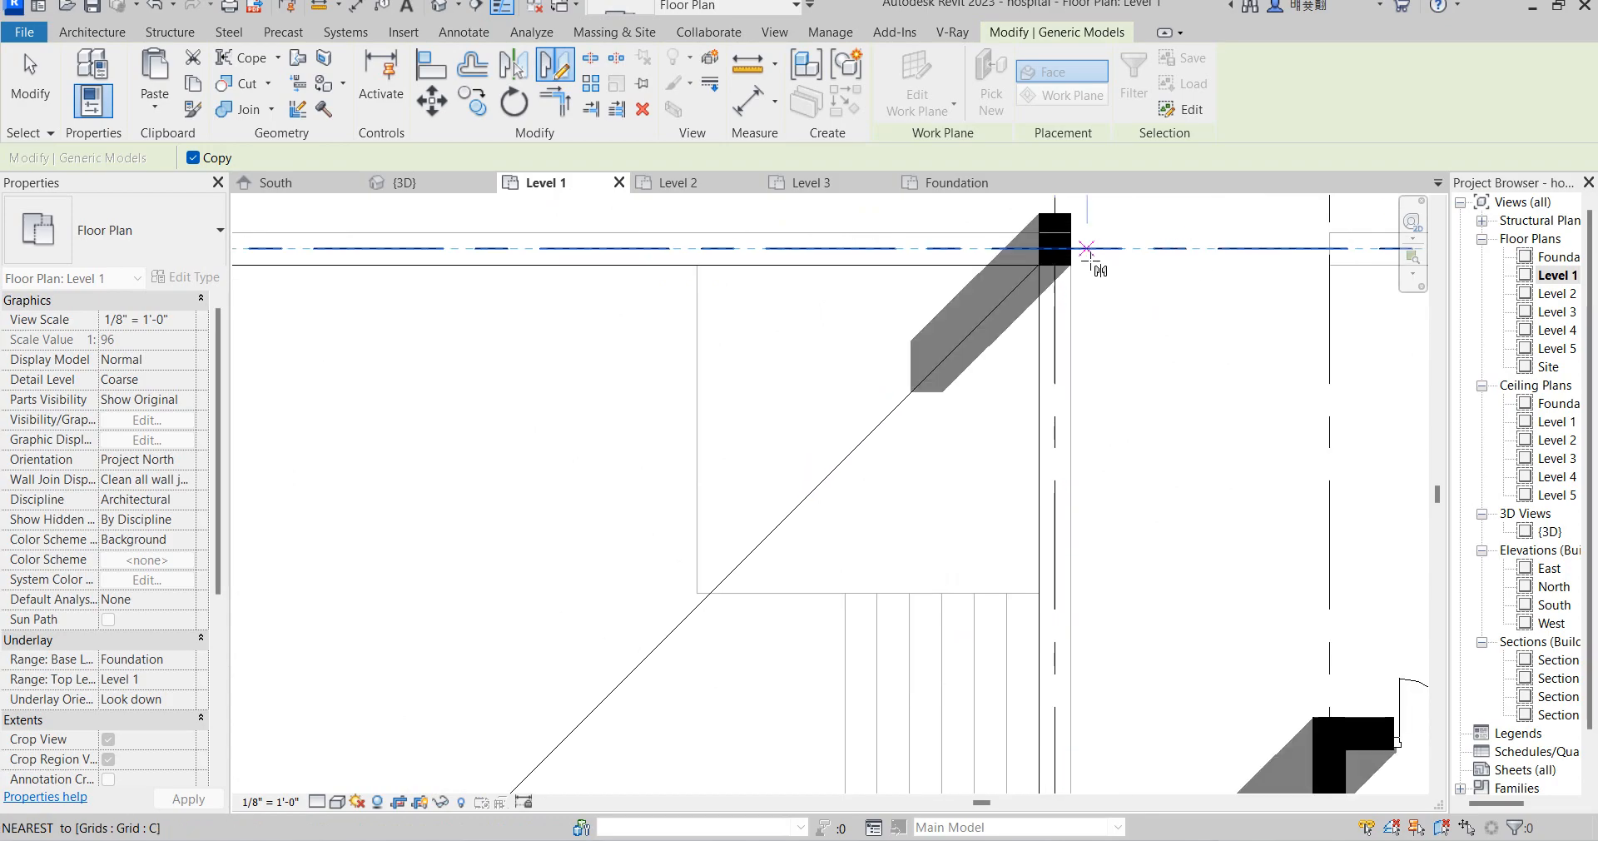
click(1056, 241)
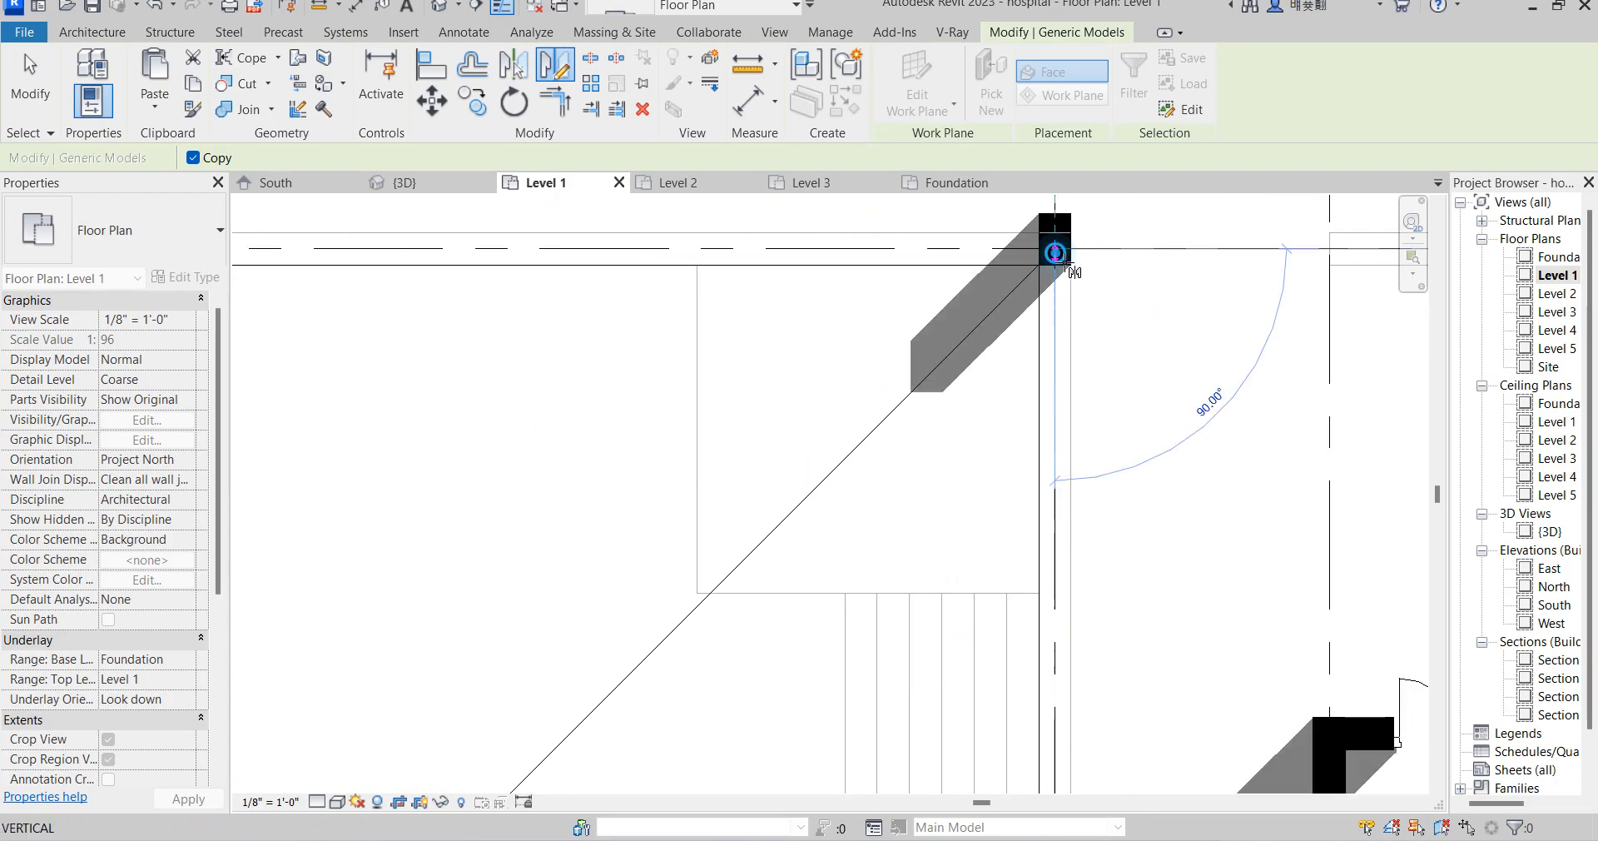
click(812, 503)
Check the mirrored sign texts on the far wing's end wall in the Level 1 plan and the 3D view
scroll(947, 567, down, 5)
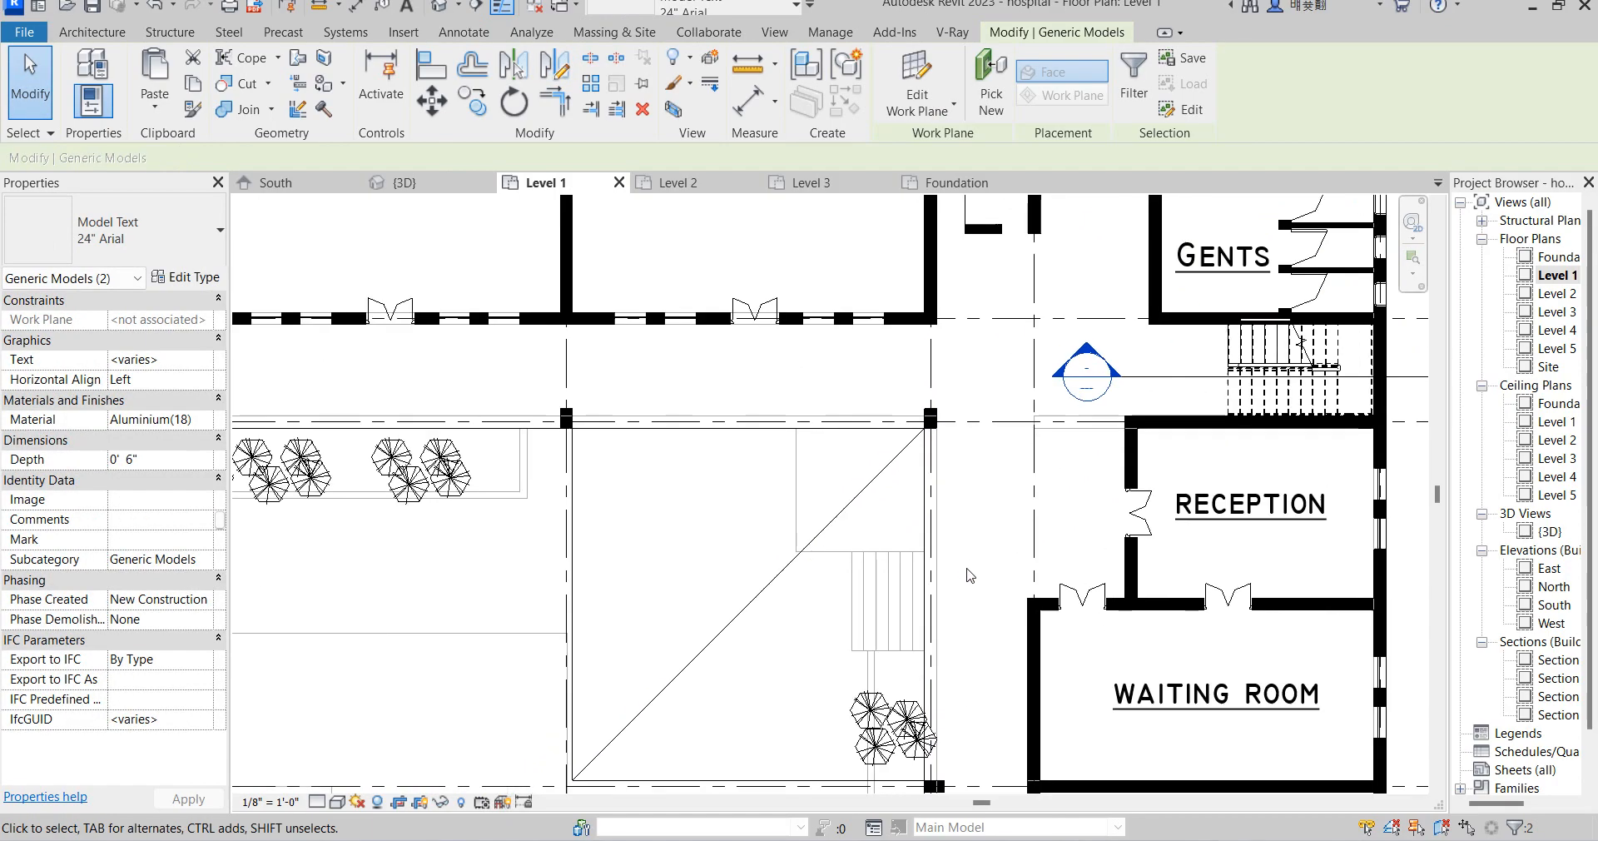
scroll(416, 466, down, 2)
scroll(432, 466, up, 5)
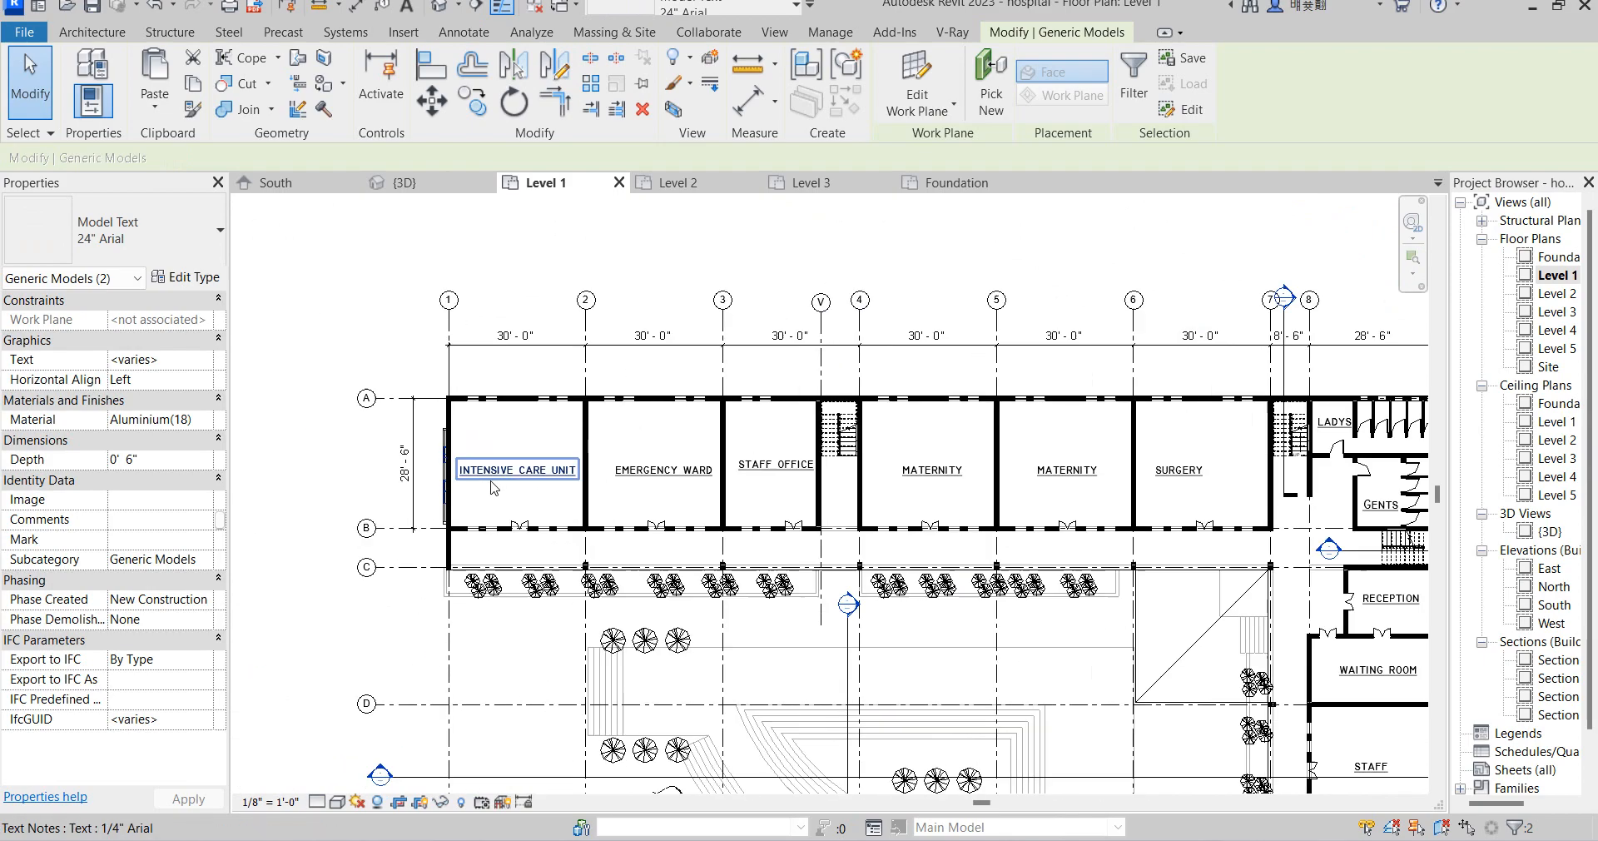
scroll(432, 466, up, 2)
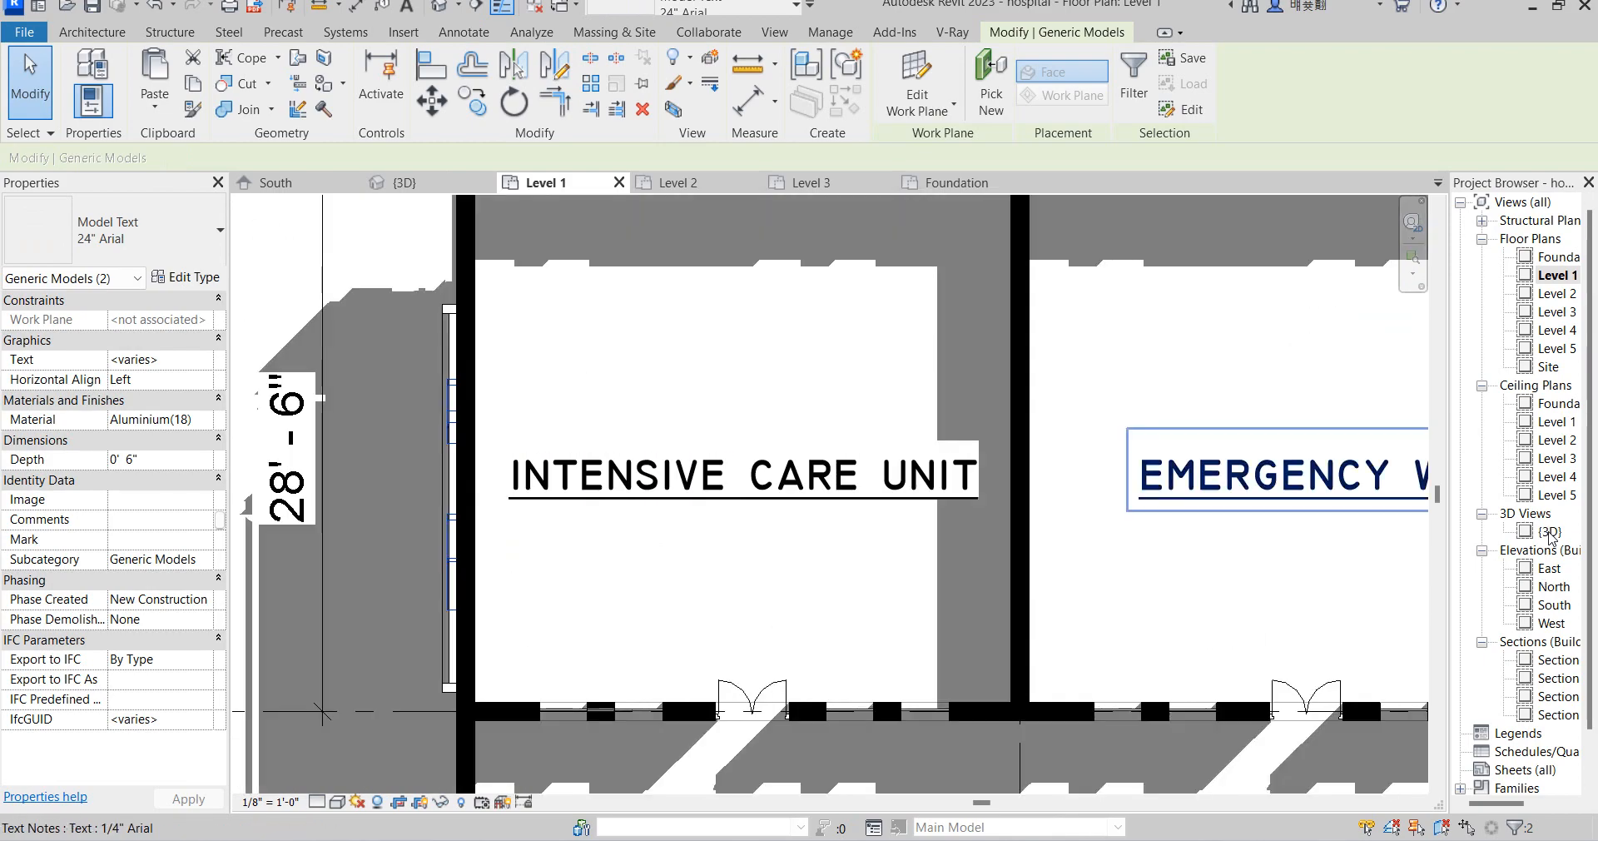
double_click(1549, 532)
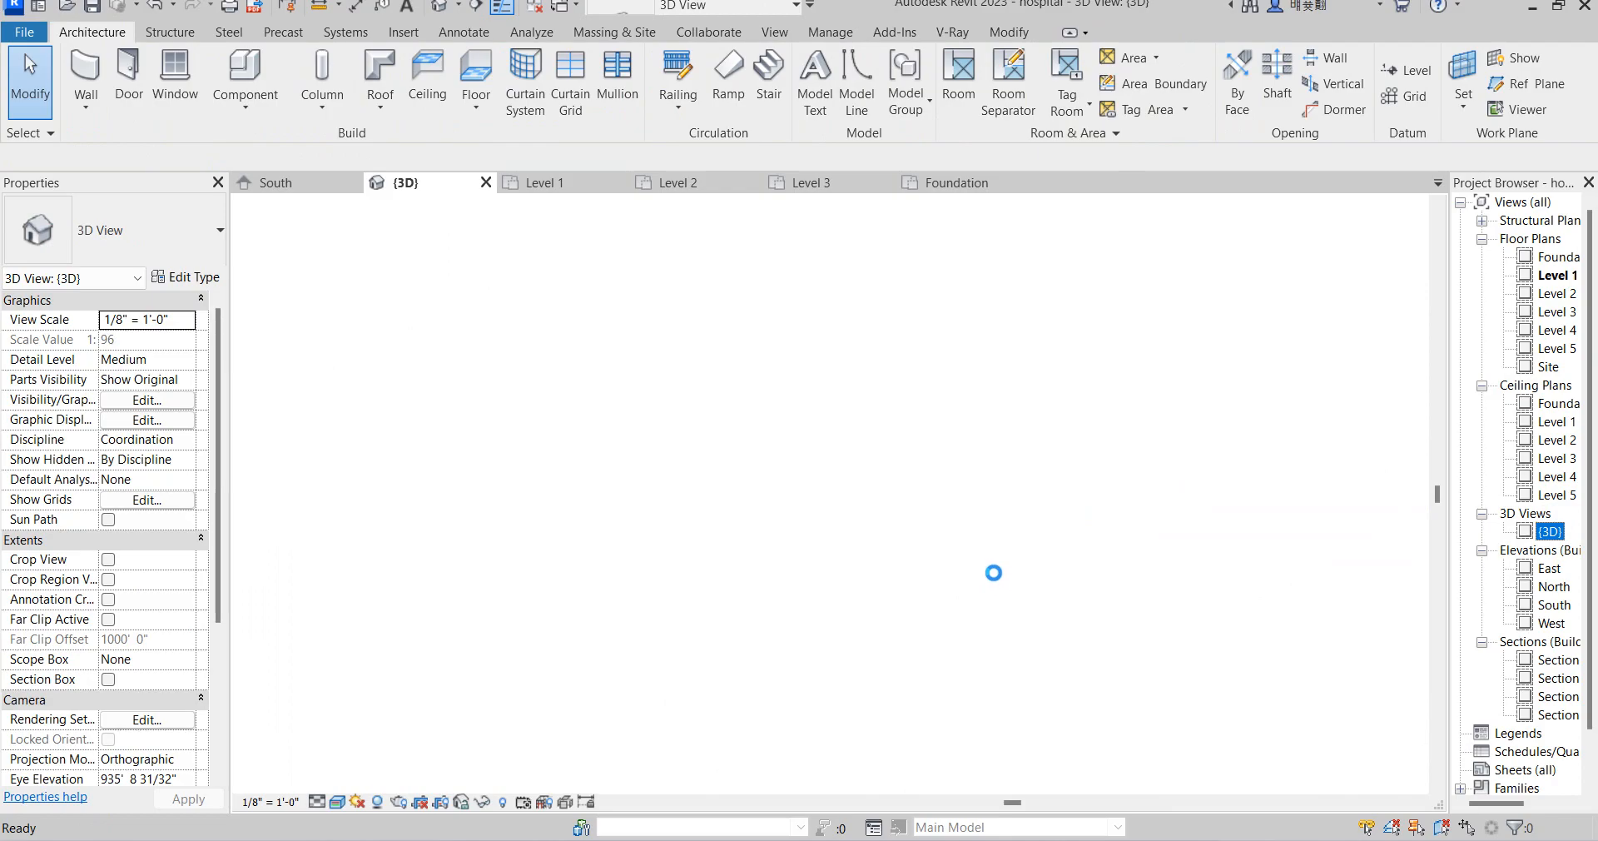
scroll(248, 573, up, 5)
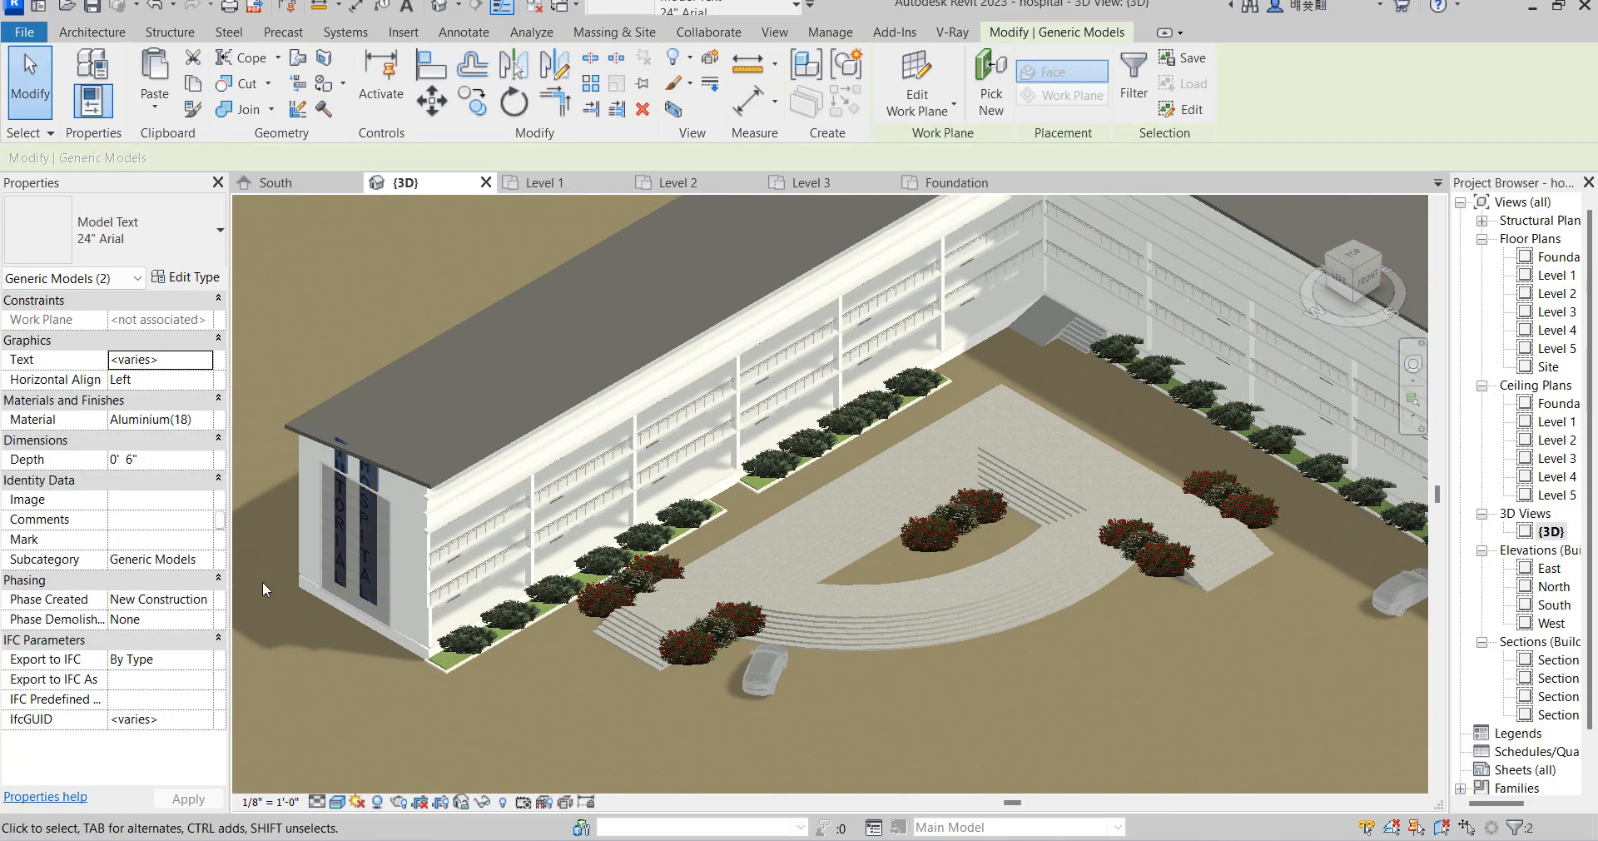
click(356, 692)
scroll(402, 467, down, 3)
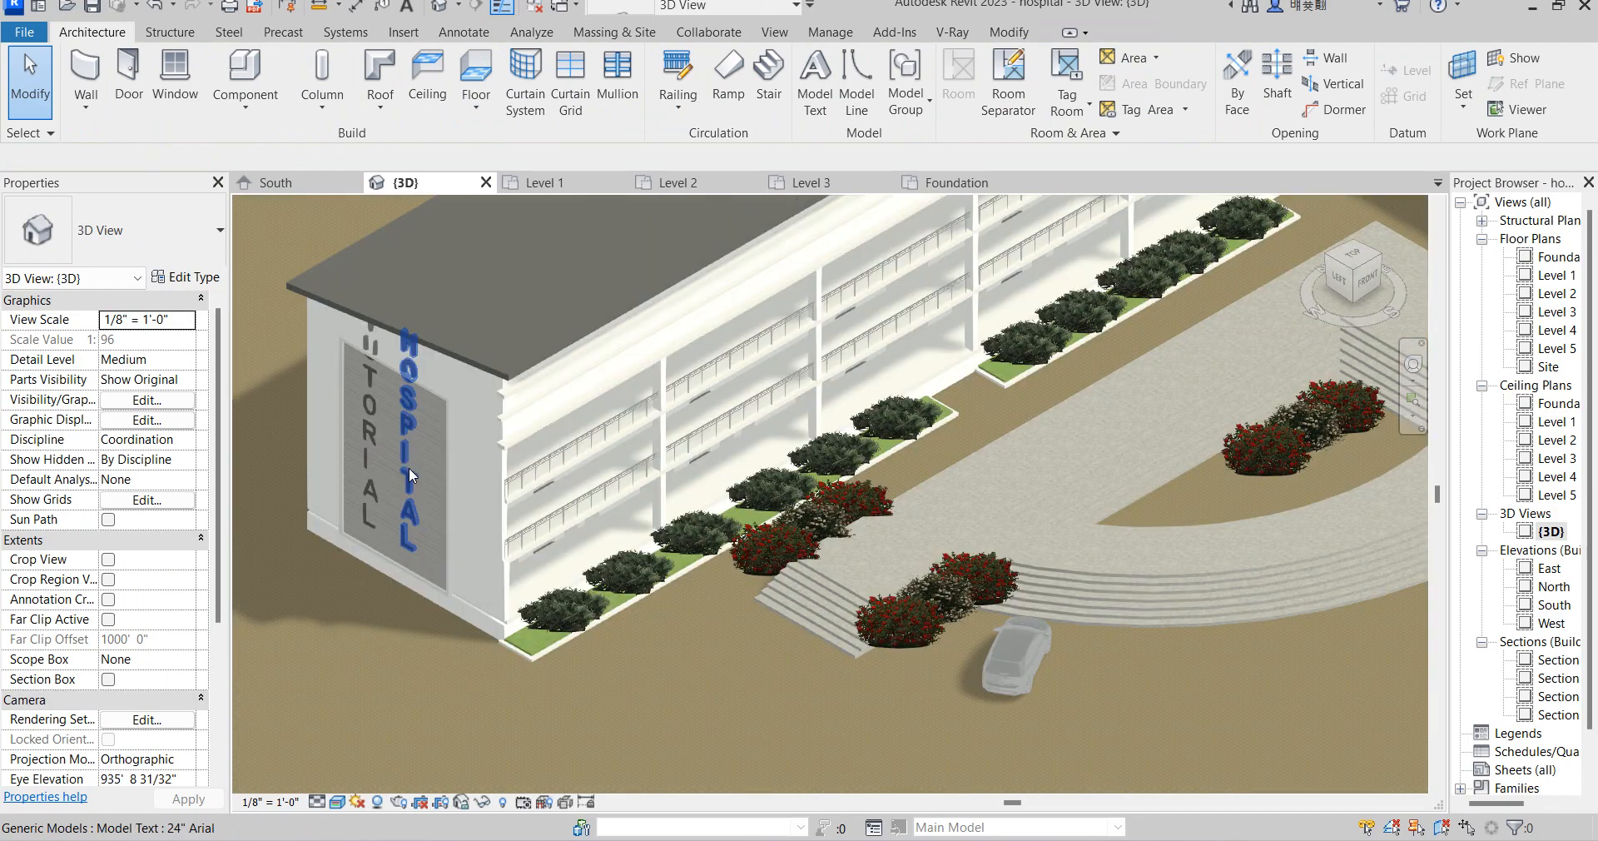
Duplicate the mirrored HOSPITAL text's type as 24" Arial 2 with a smaller text size, and move the text down on its panel
click(381, 504)
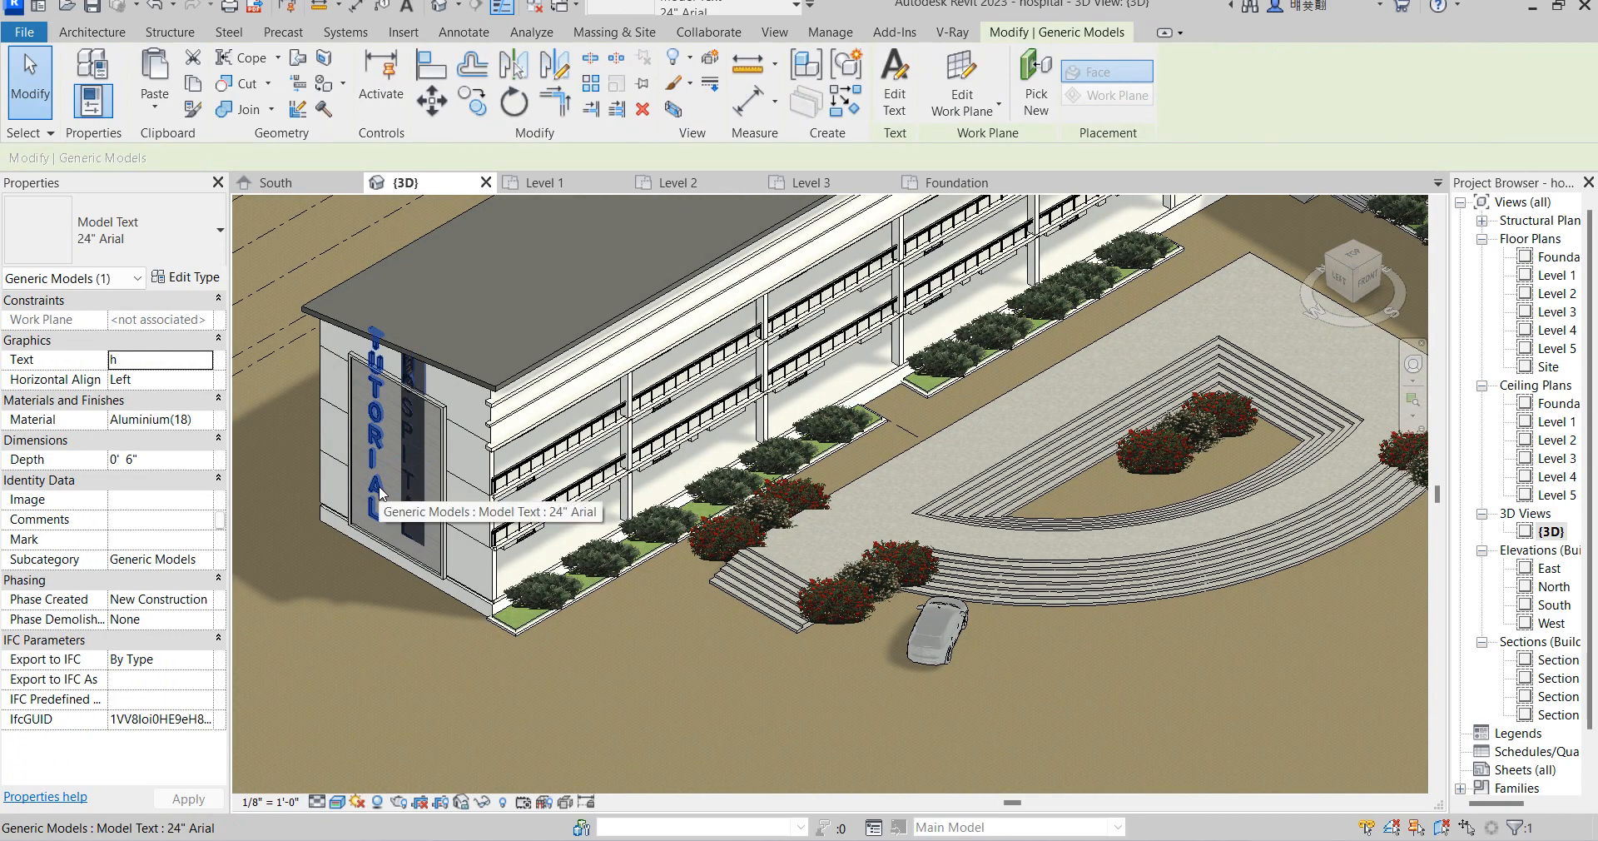
click(186, 276)
click(1149, 187)
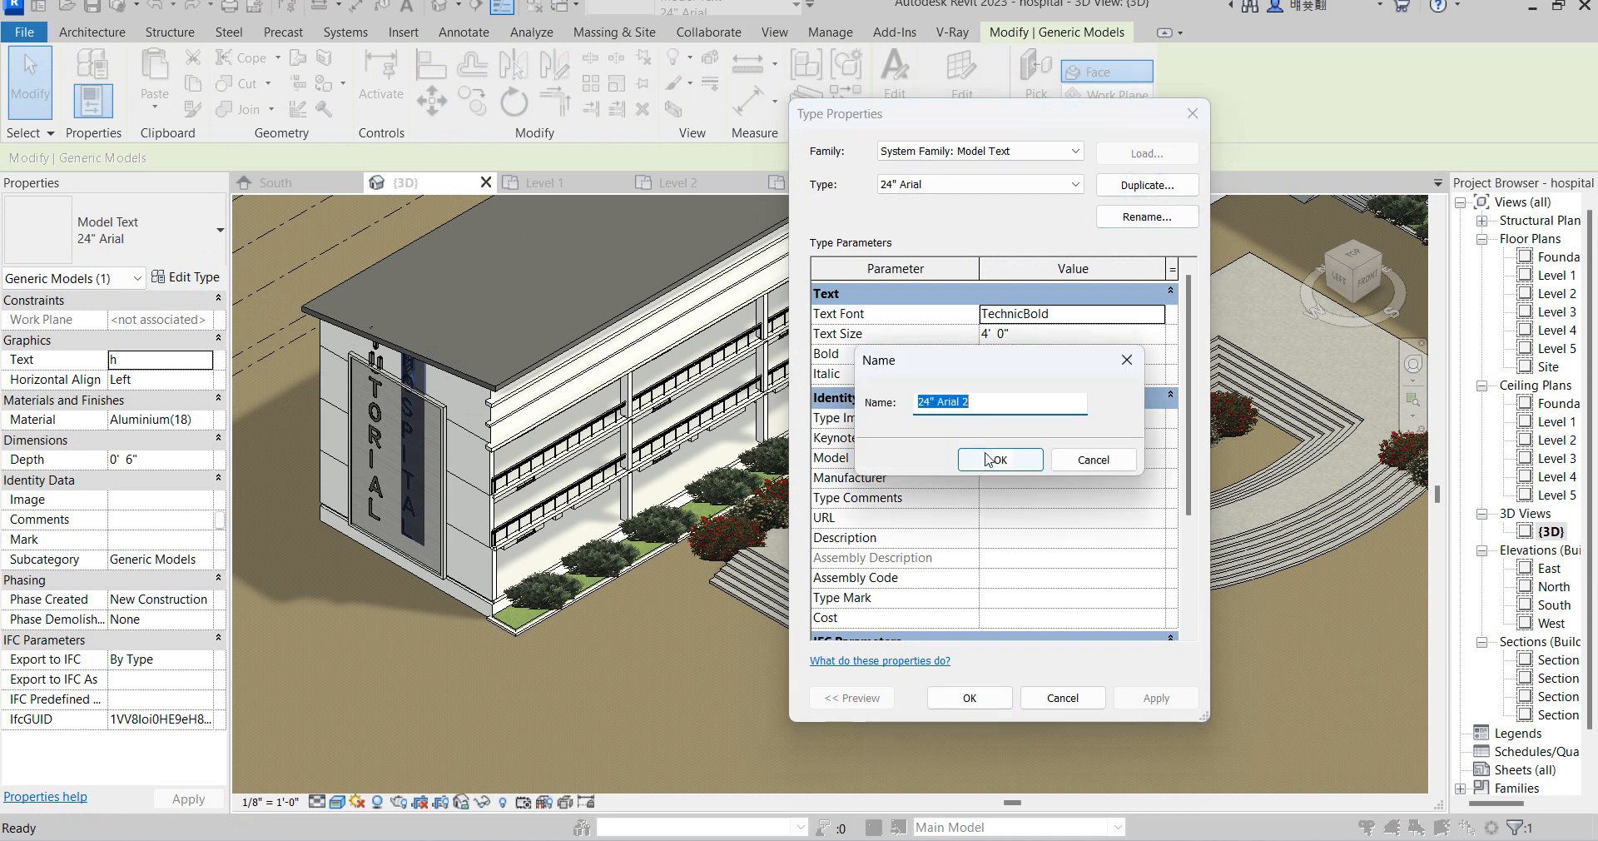
click(1003, 460)
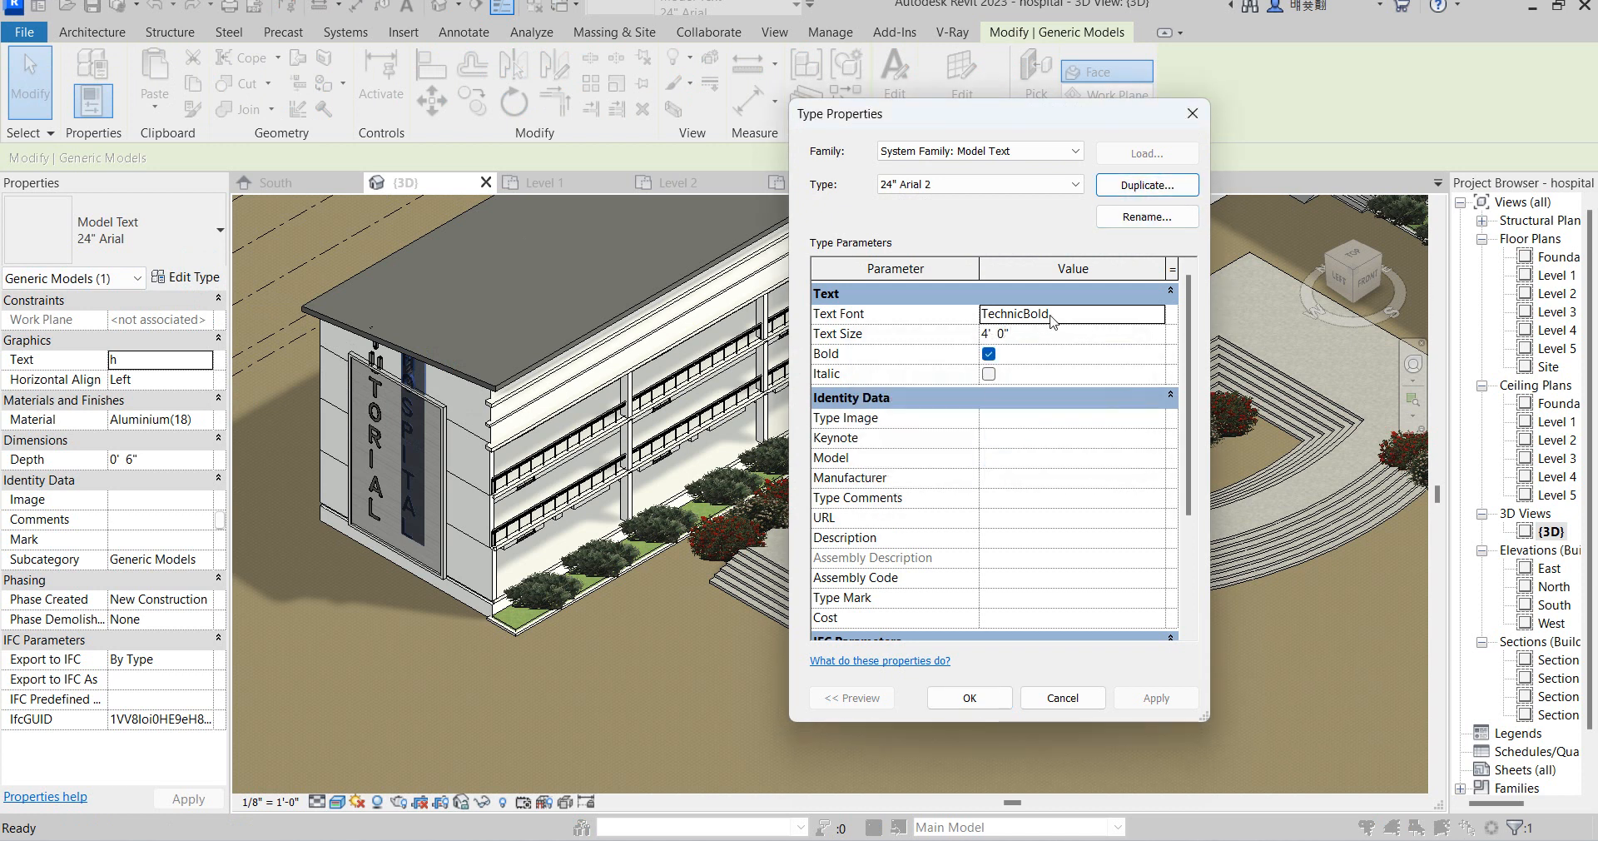
click(990, 334)
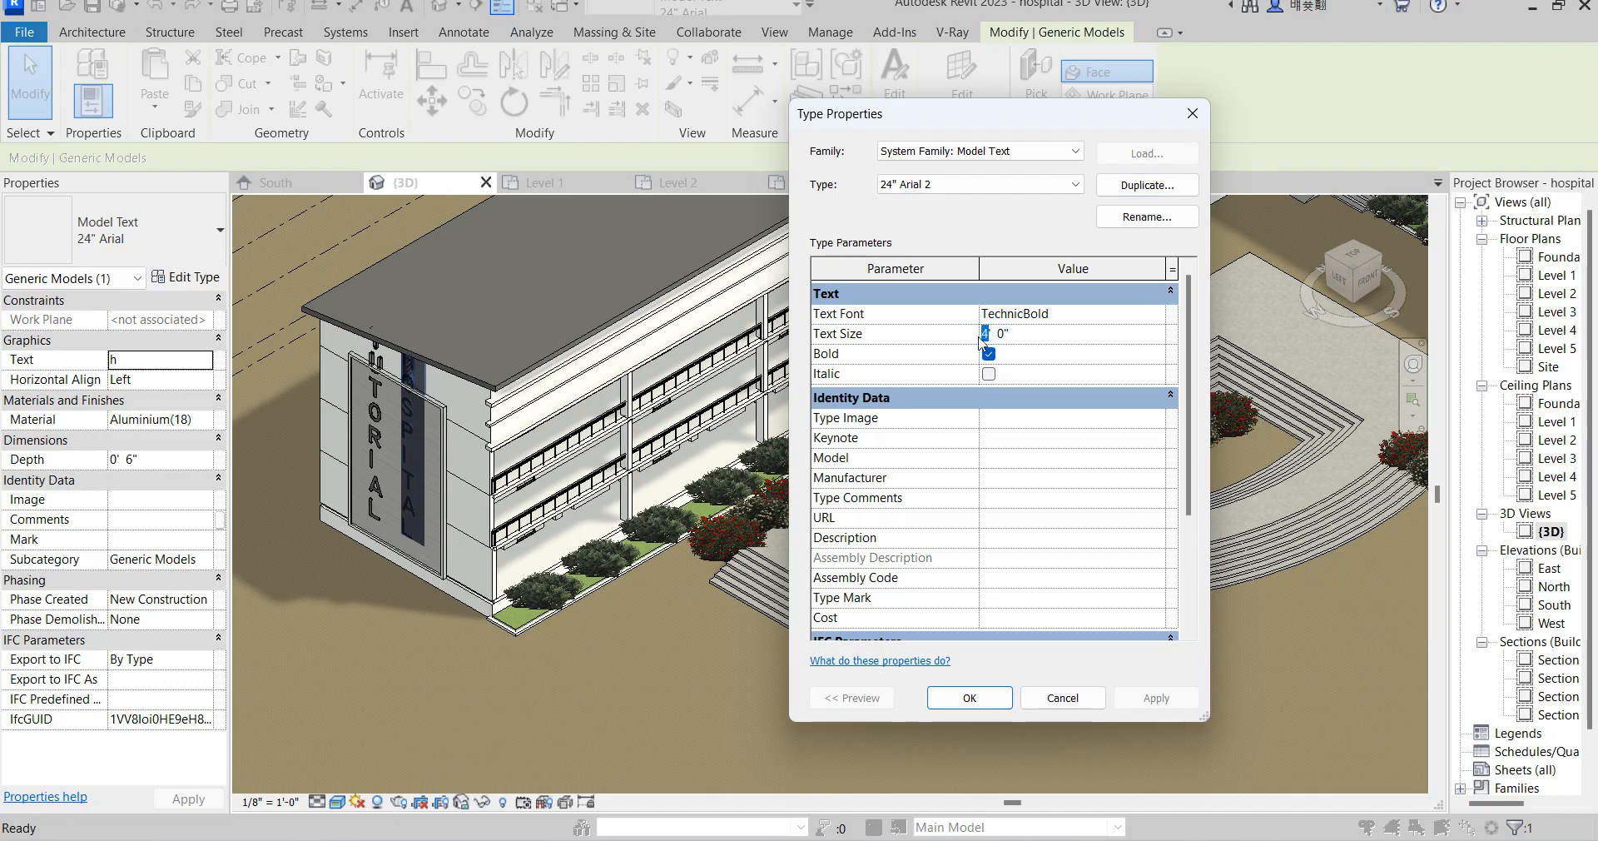
click(1007, 699)
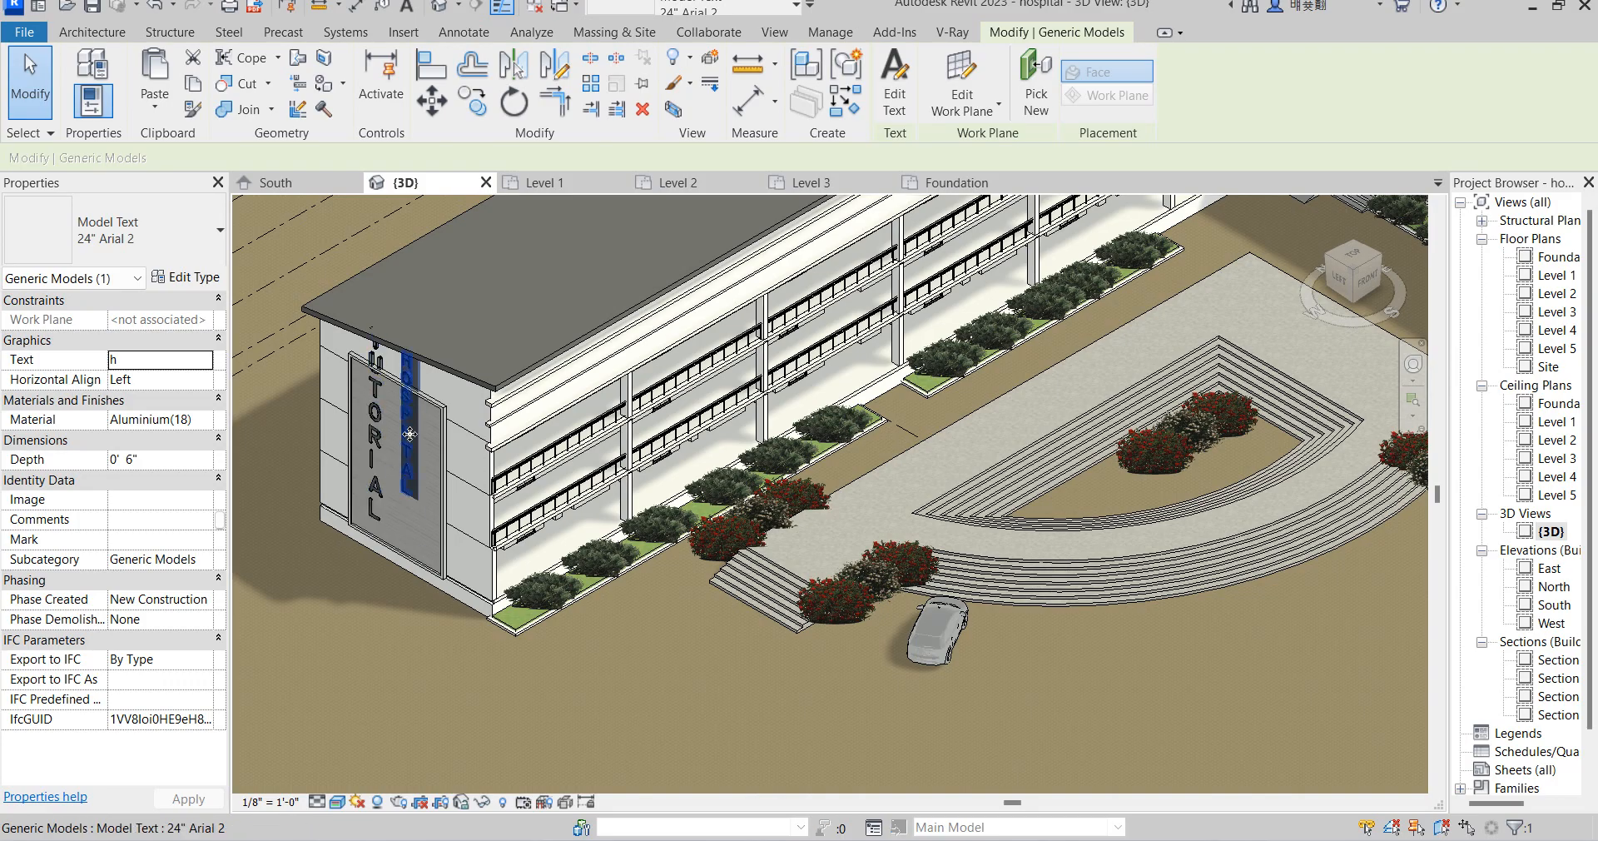
drag(412, 471, 416, 482)
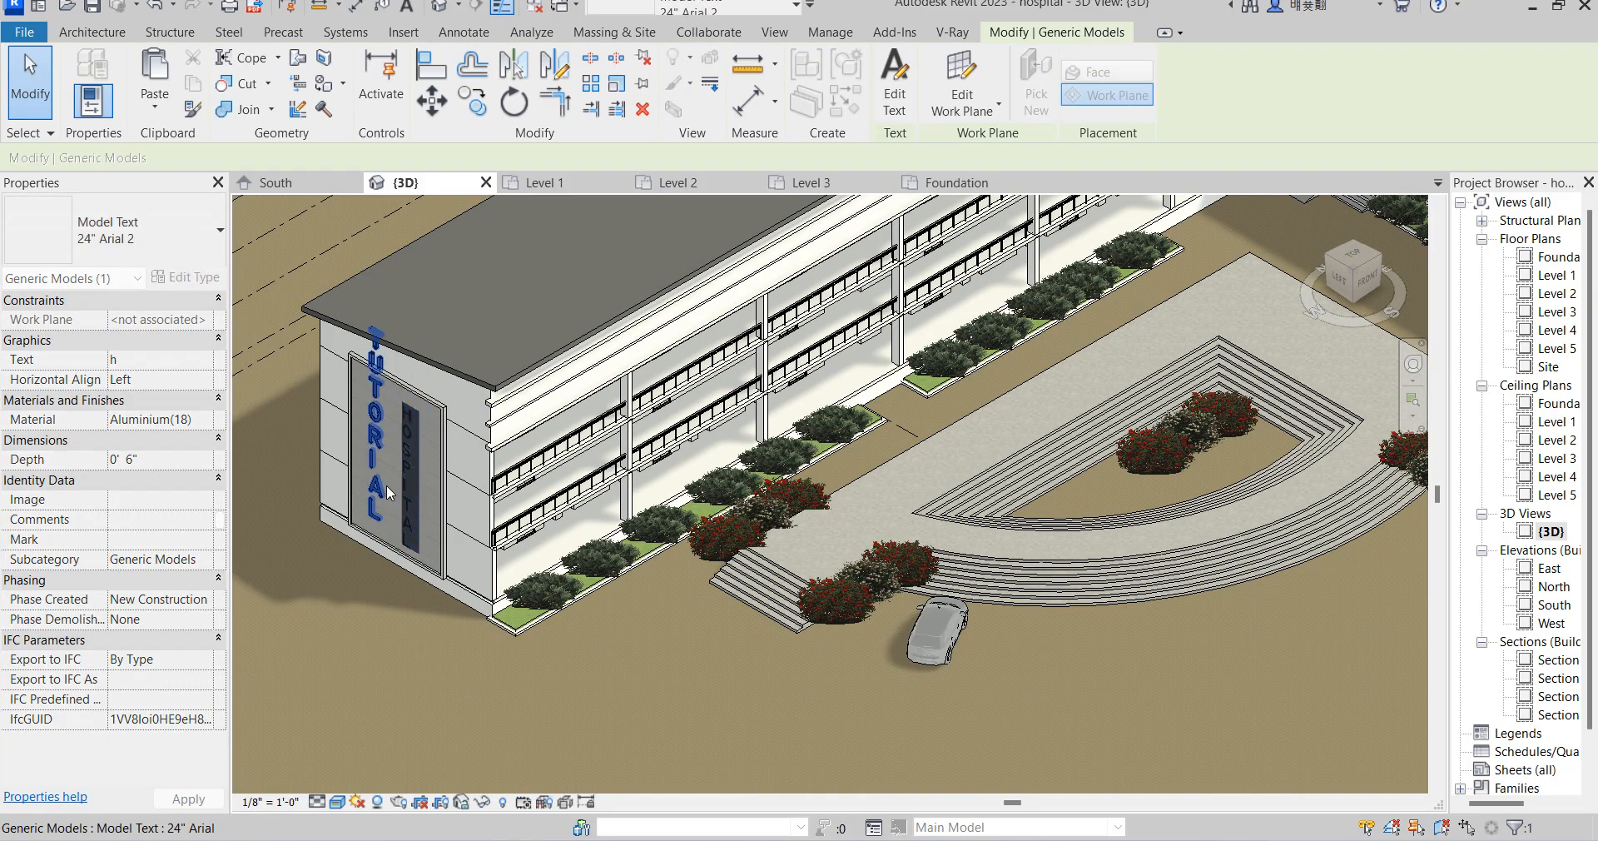
Apply the 24" Arial 2 type to the mirrored TUTORIAL text and move it down inside the panel
click(375, 441)
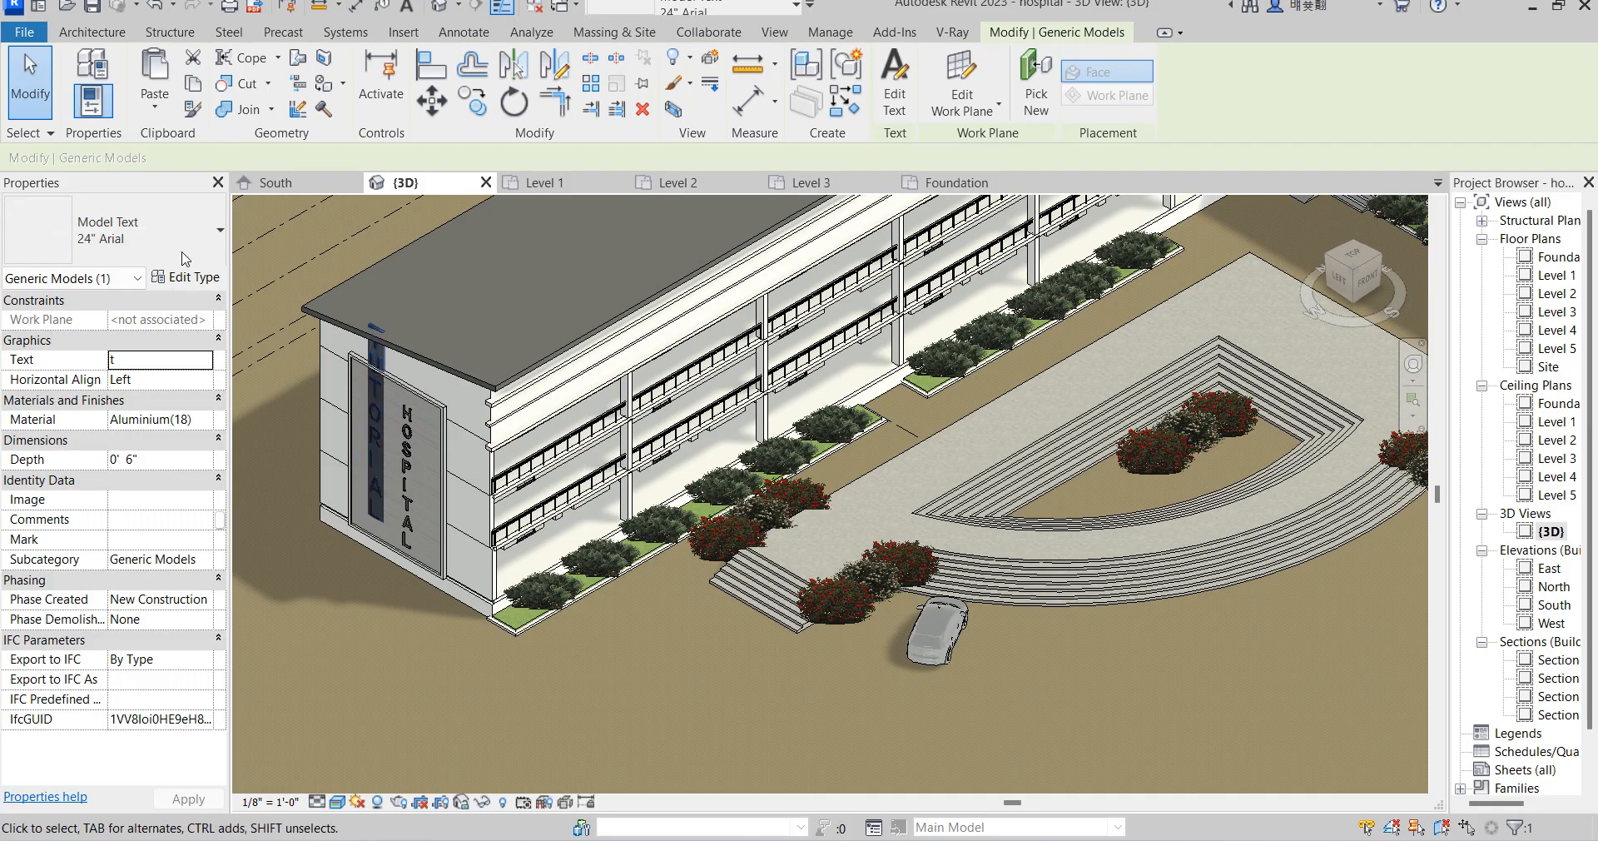
click(125, 233)
click(152, 401)
drag(389, 473, 387, 491)
click(392, 651)
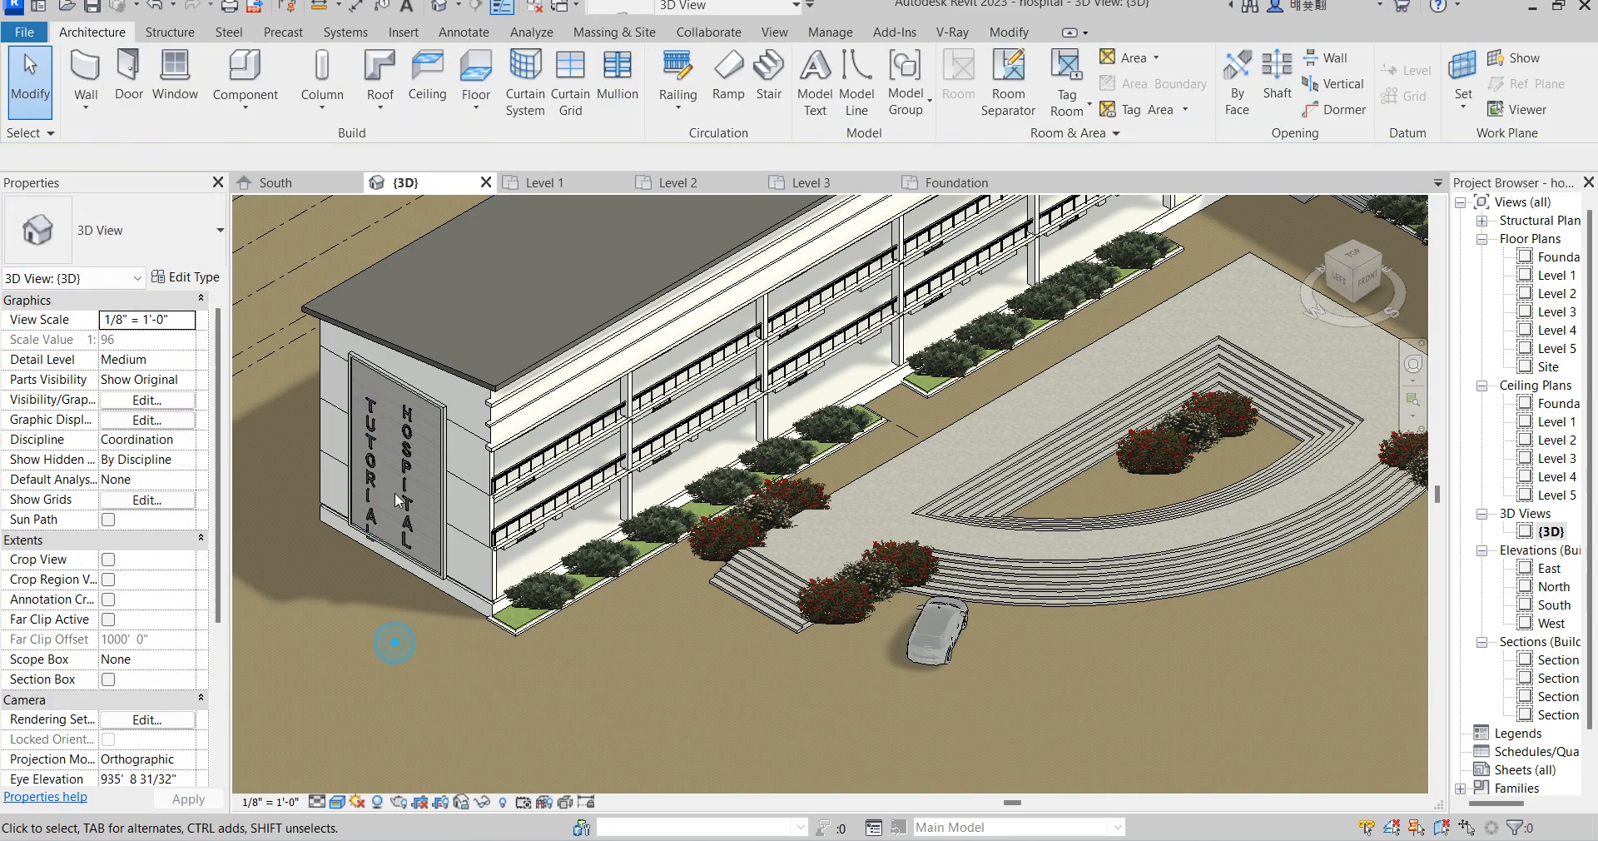
Swap the mirrored sign texts on the panel so HOSPITAL stands on the left and TUTORIAL on the right
scroll(372, 487, up, 2)
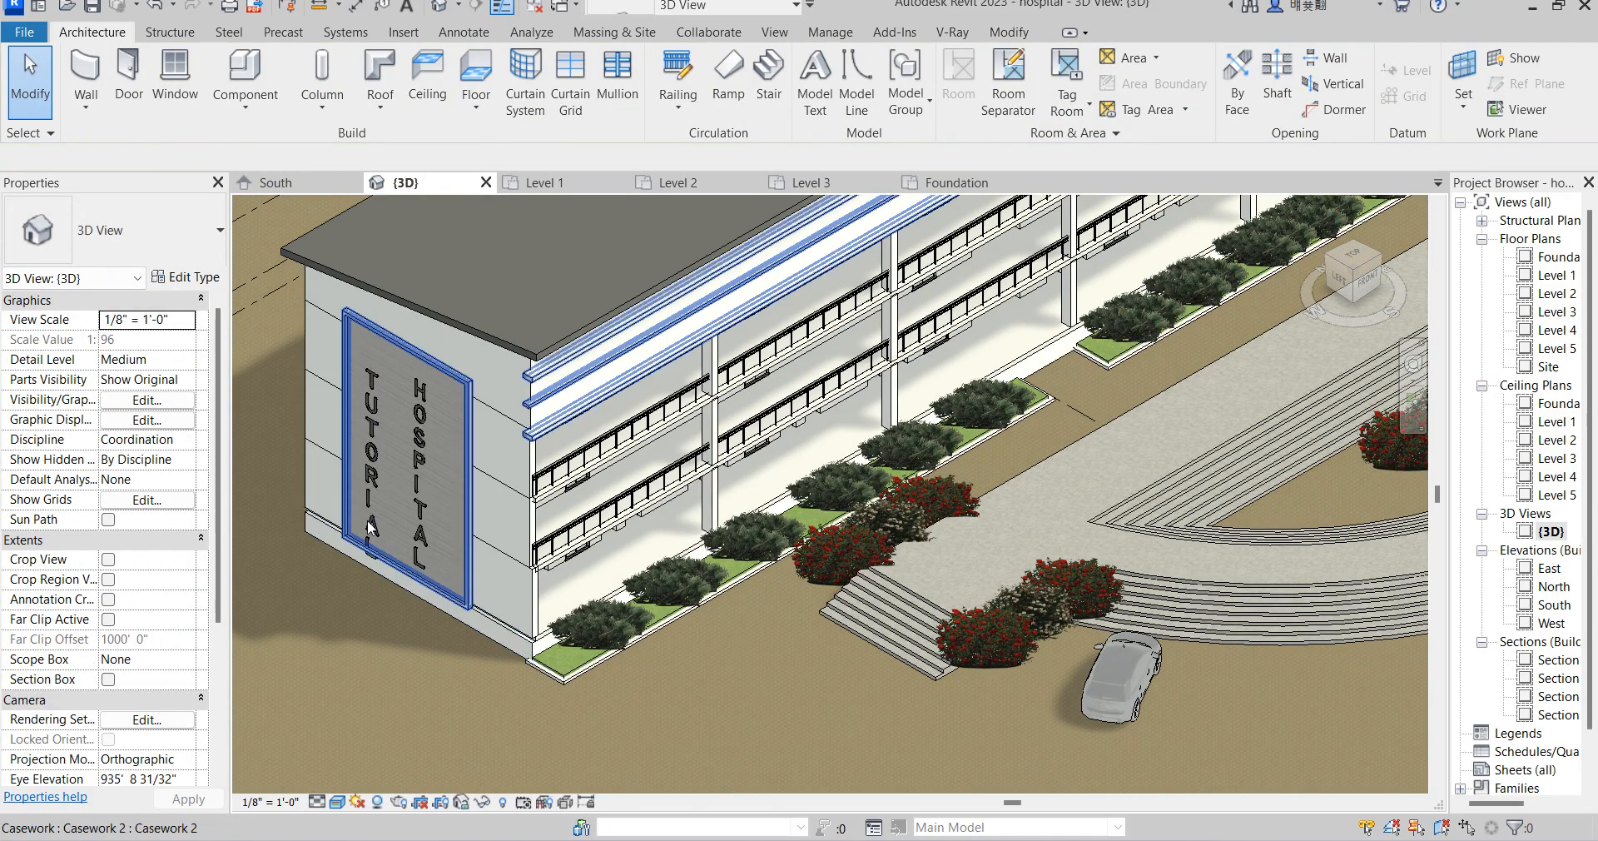
scroll(373, 482, up, 3)
click(369, 450)
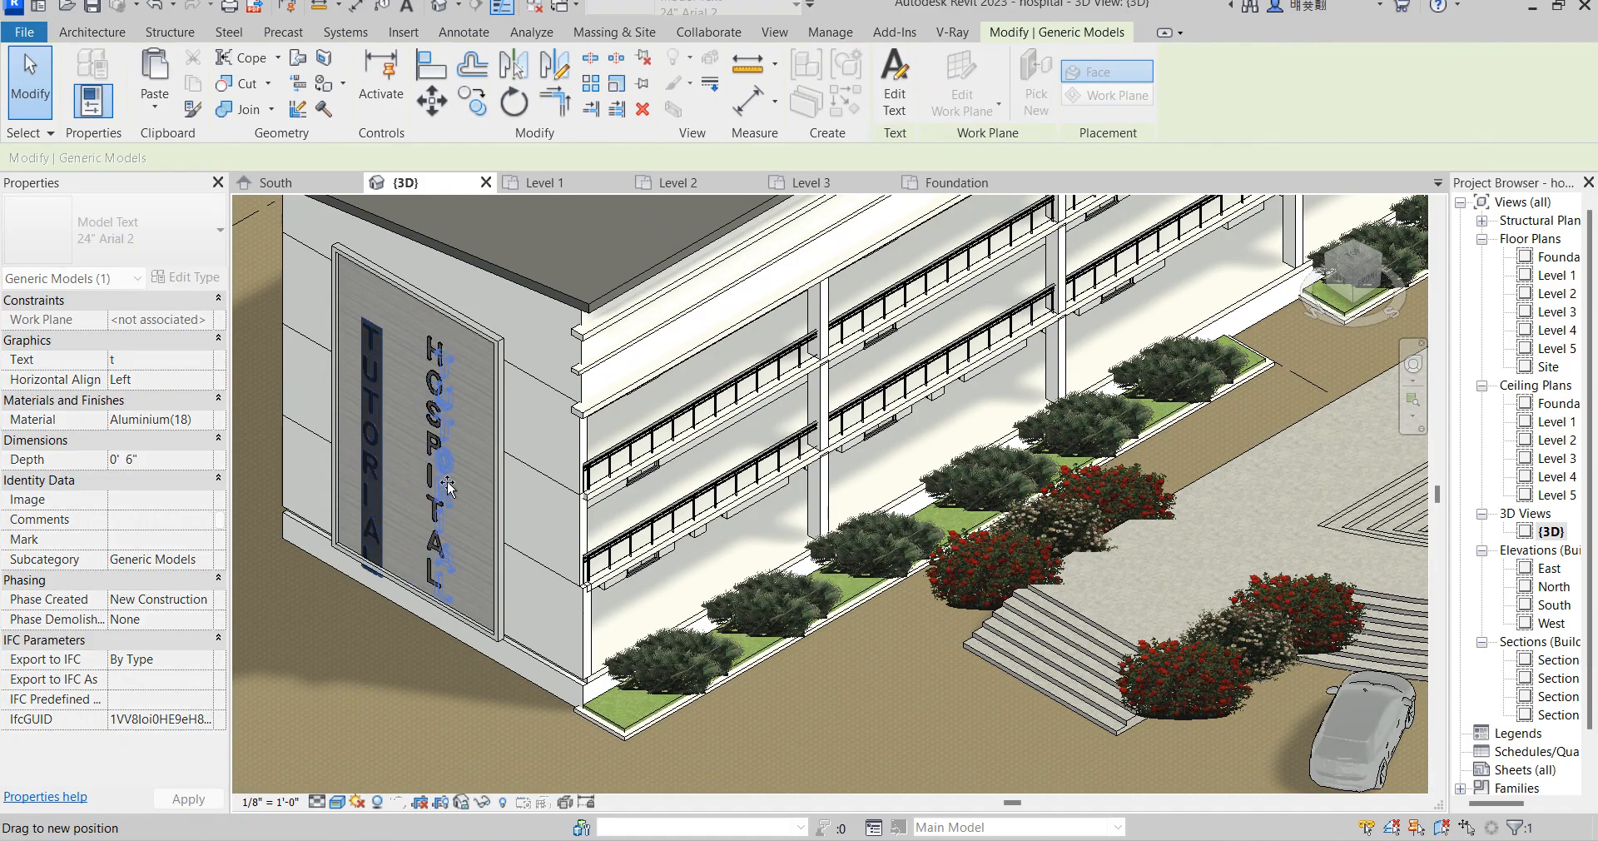
drag(463, 490, 437, 452)
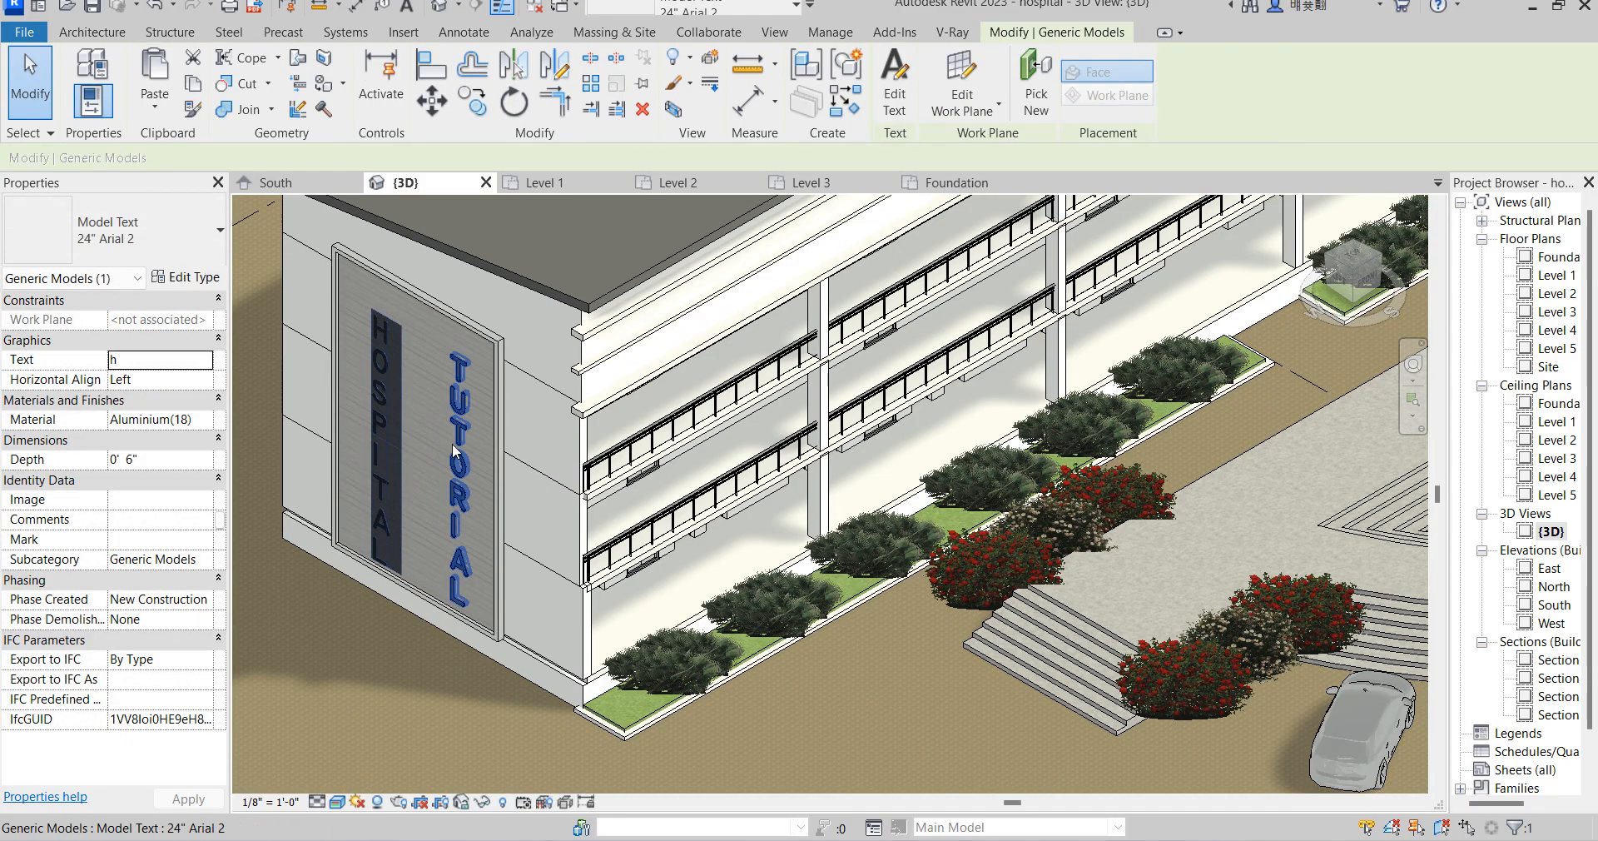
click(444, 450)
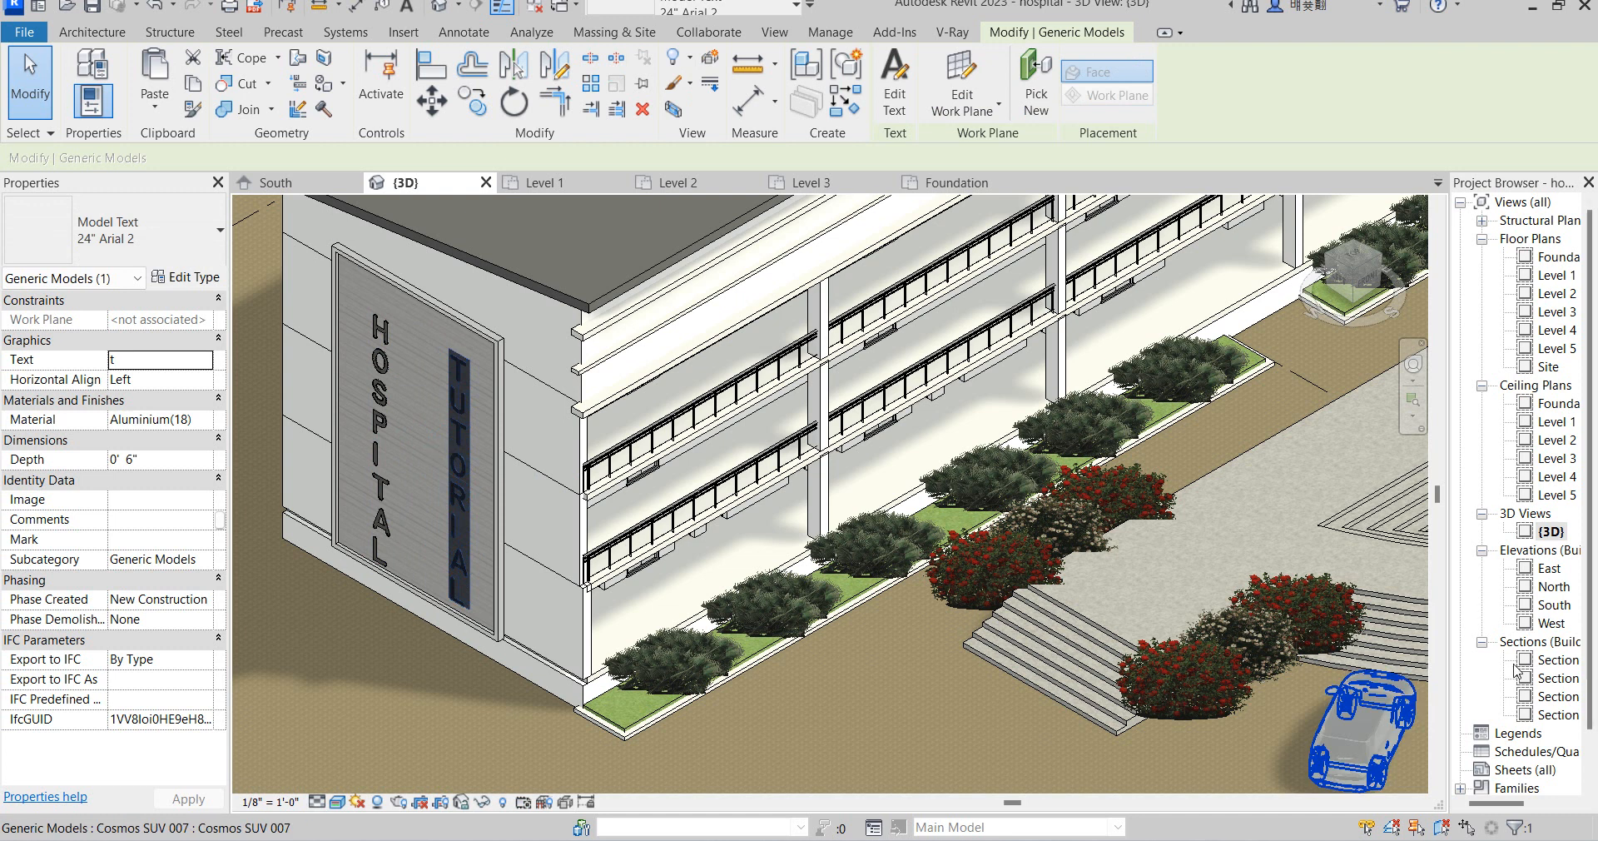
In the West elevation, move the HOSPITAL and TUTORIAL texts level with each other and closer together within the panel
double_click(1554, 624)
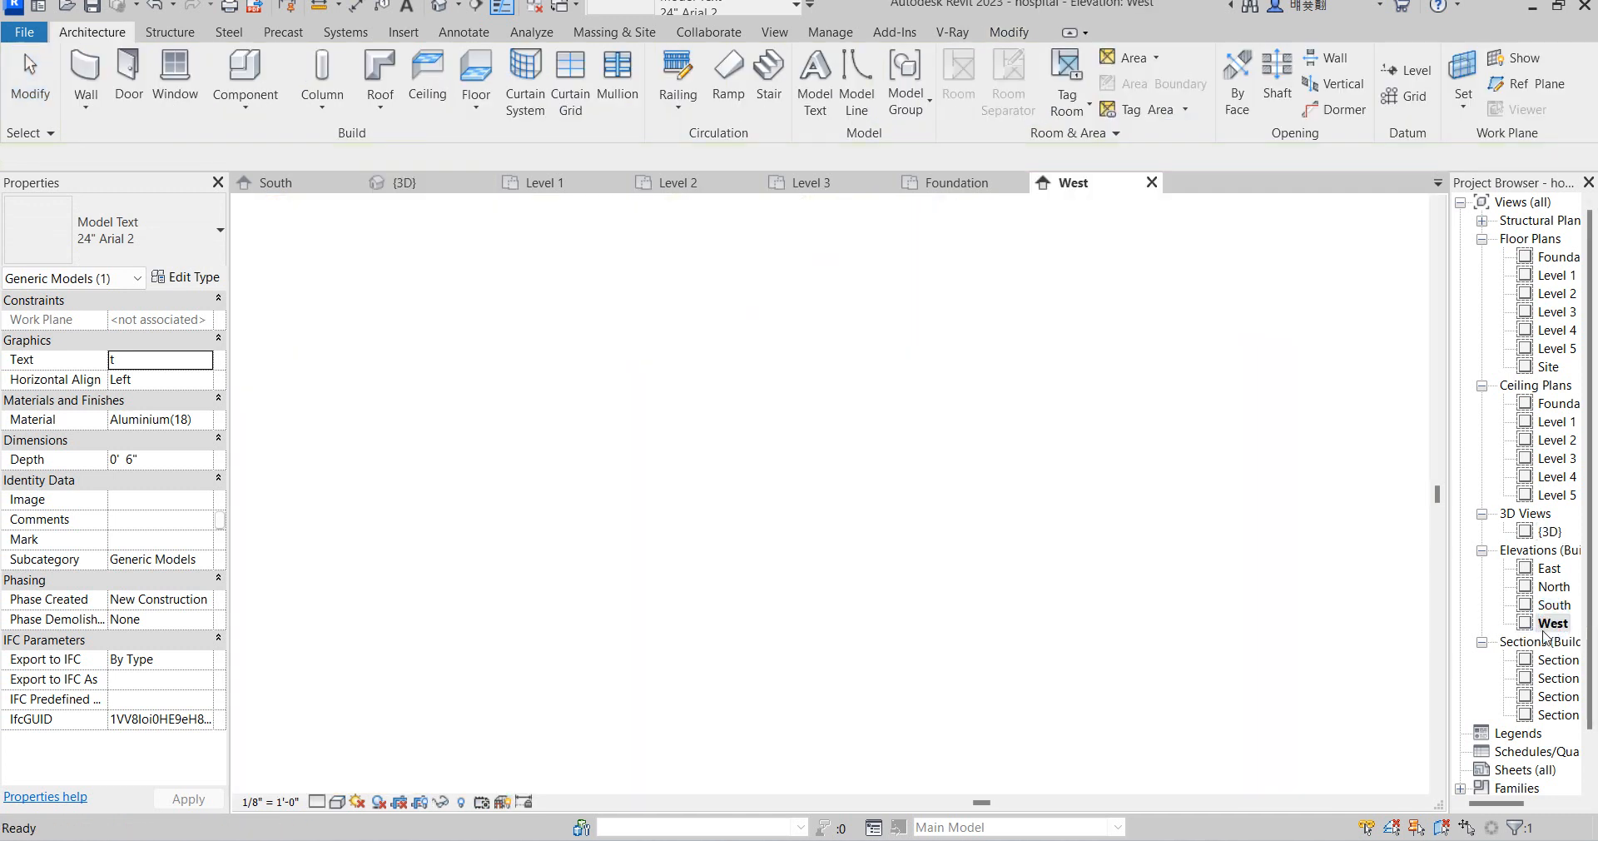
scroll(651, 520, up, 10)
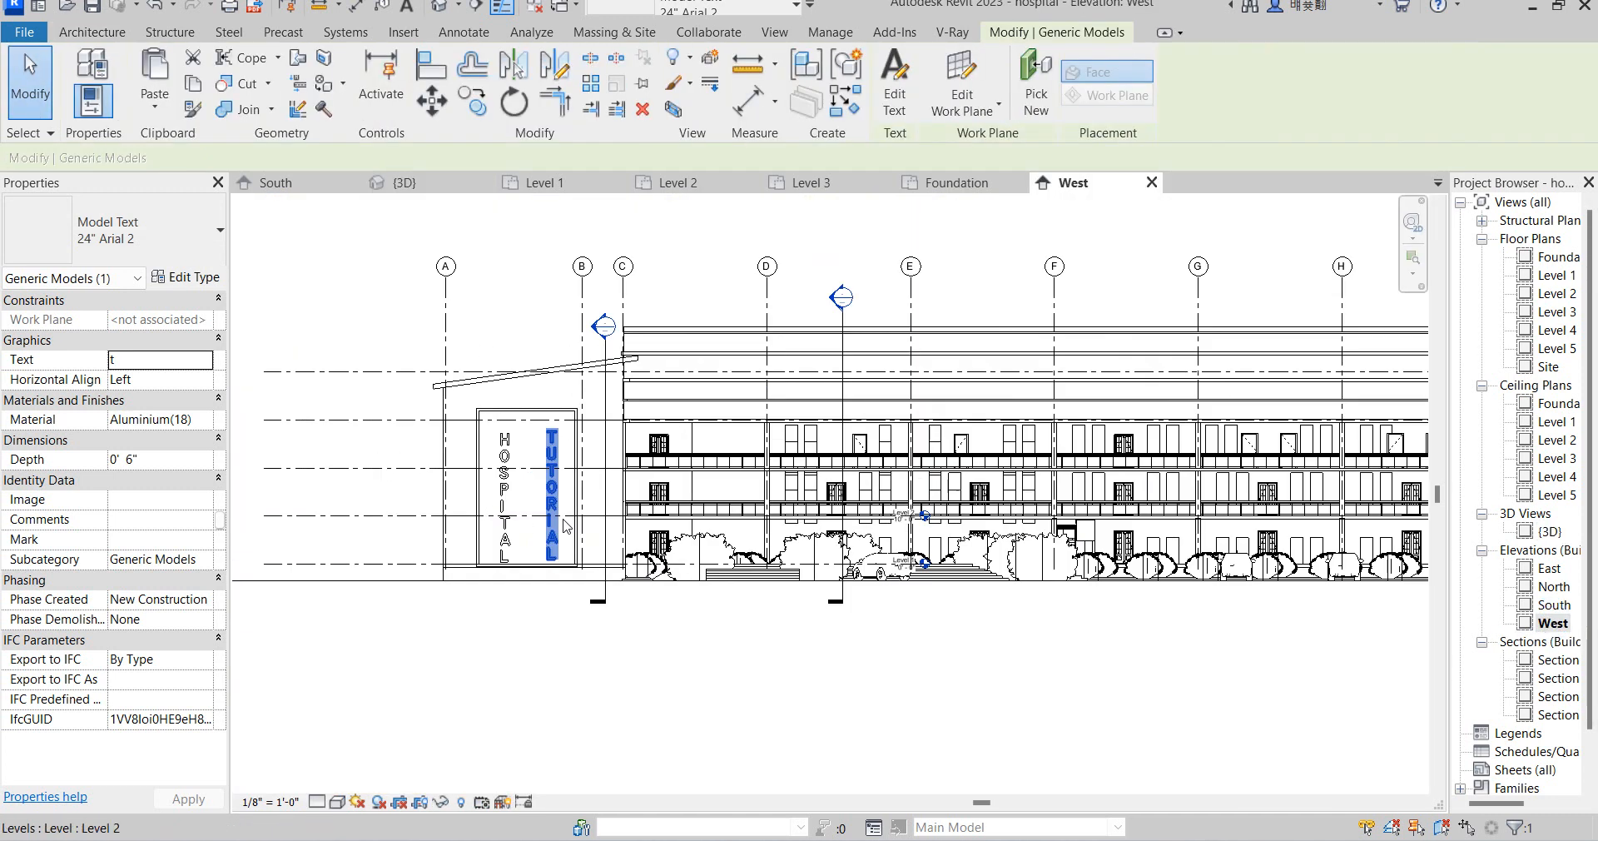
click(625, 442)
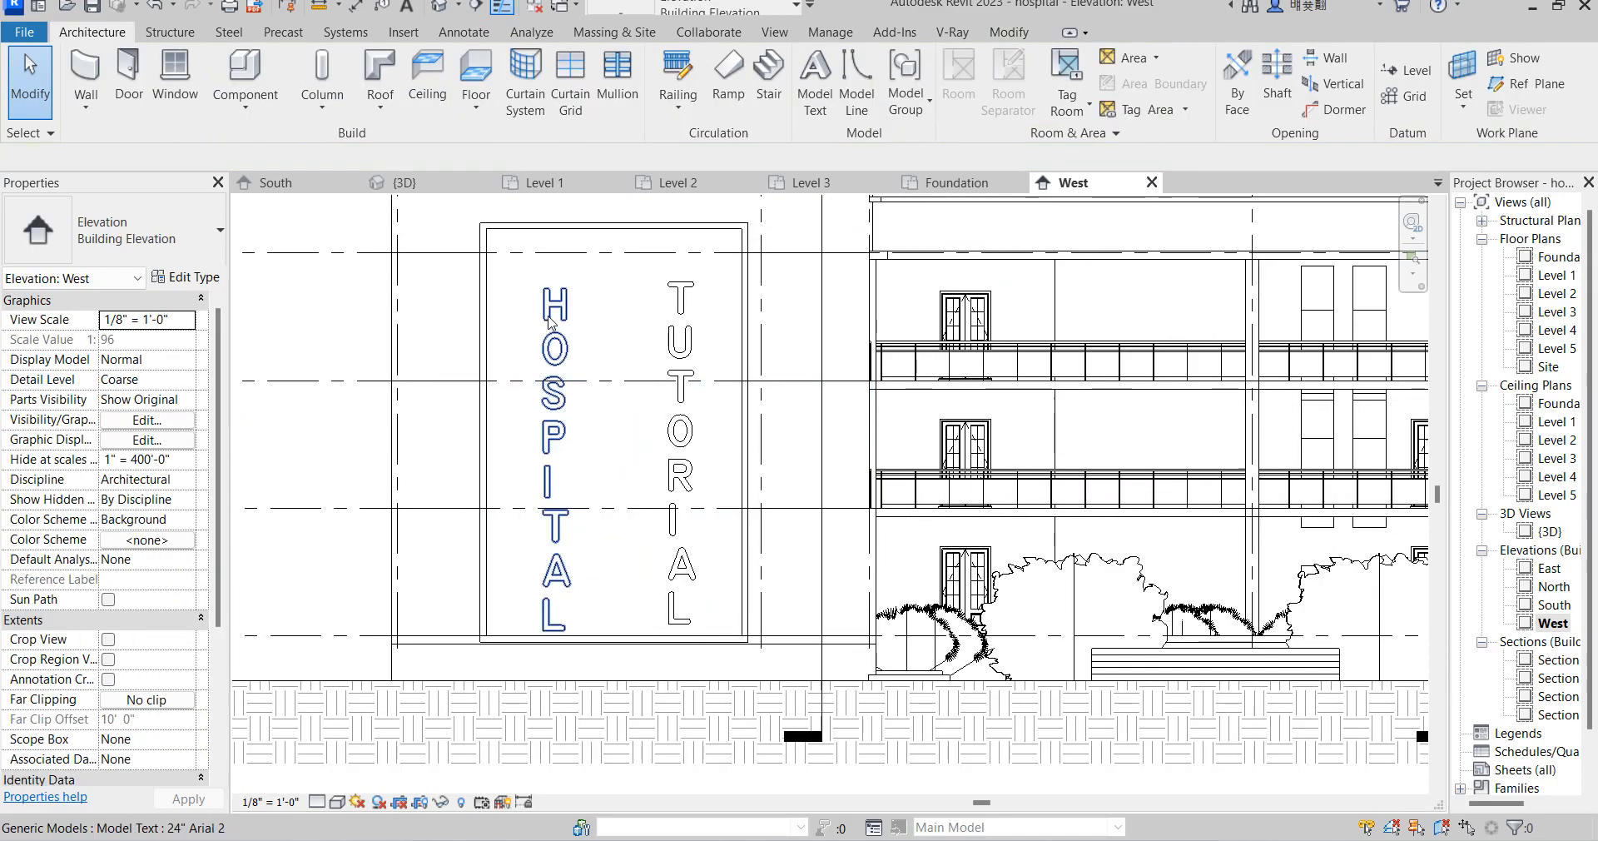
click(554, 304)
scroll(564, 302, up, 3)
drag(564, 302, 591, 274)
click(795, 303)
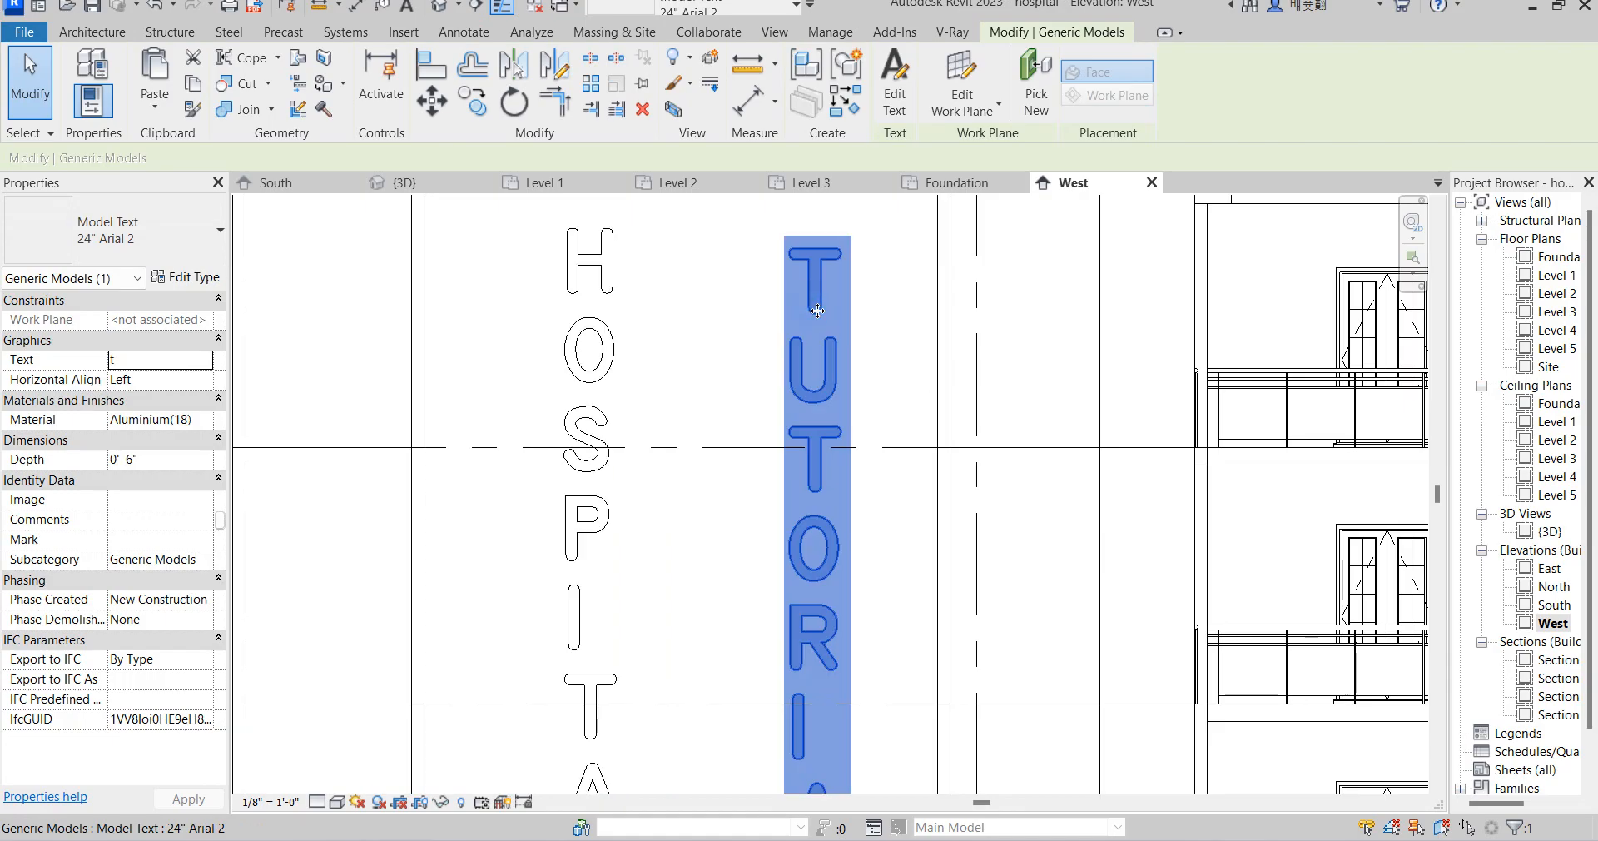
drag(796, 303, 750, 282)
click(674, 303)
Extend the Level 5, Level 4, Level 3 and Foundation level heads past grid I, clear of the building
scroll(776, 371, down, 5)
scroll(445, 521, down, 2)
scroll(830, 476, up, 5)
scroll(795, 587, up, 2)
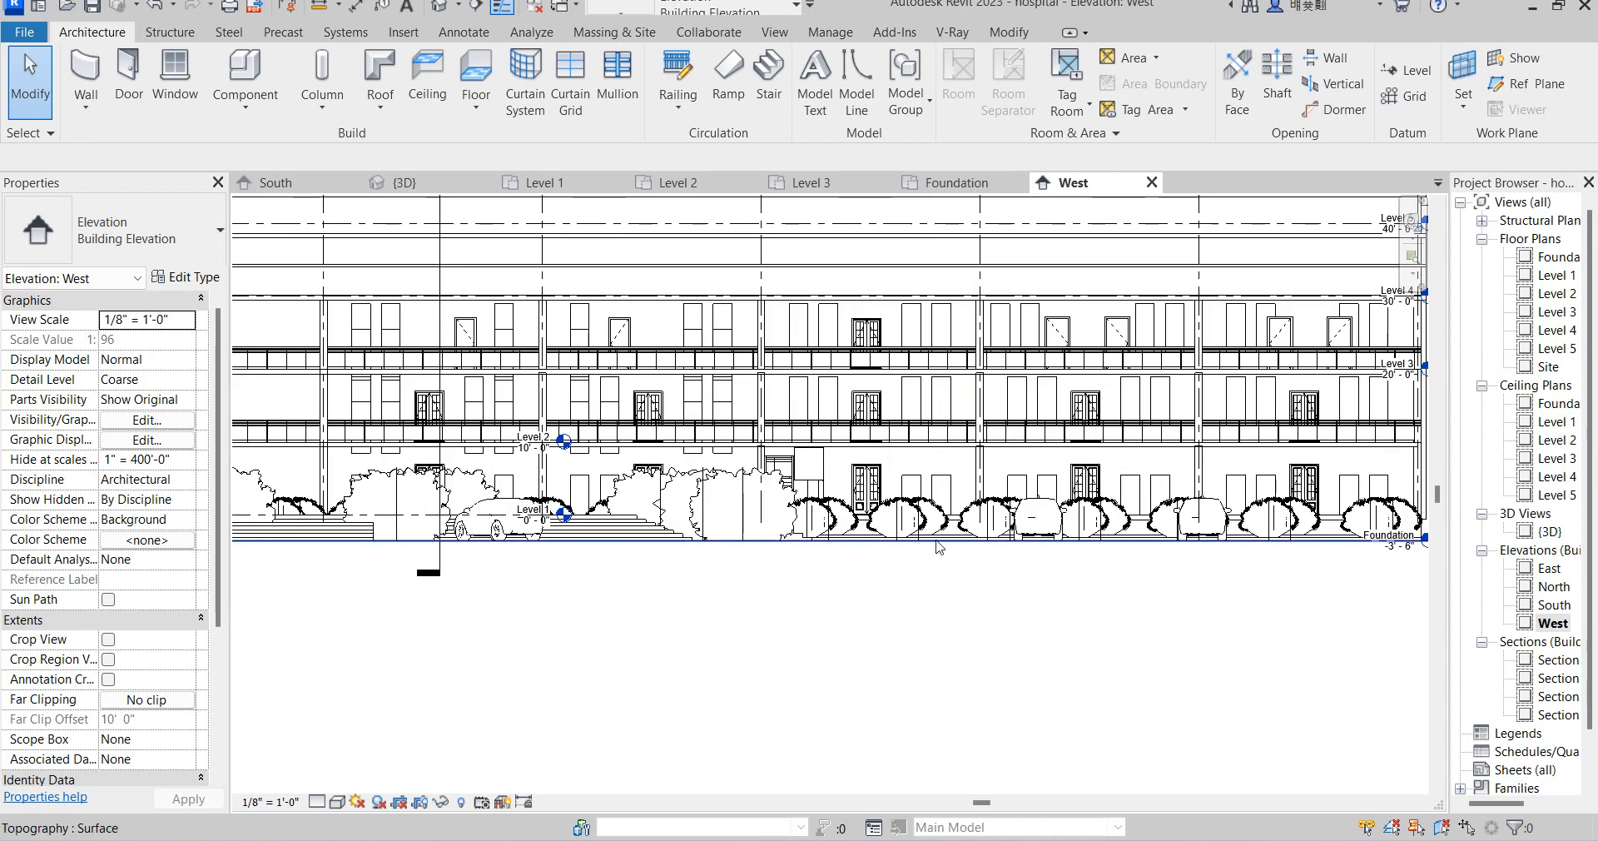
scroll(851, 561, down, 2)
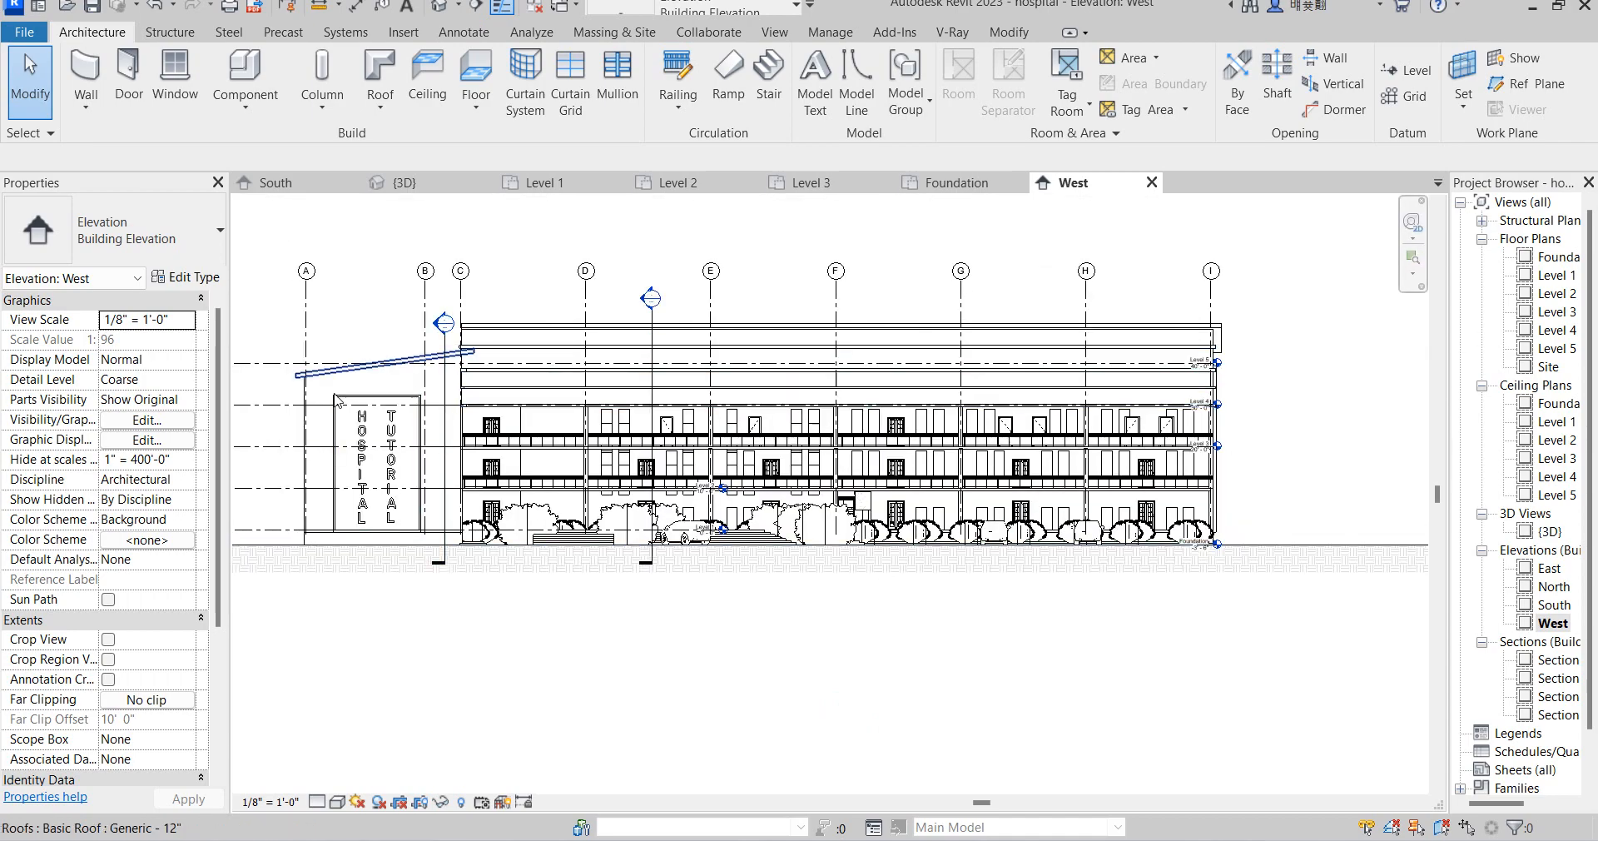
scroll(516, 494, up, 2)
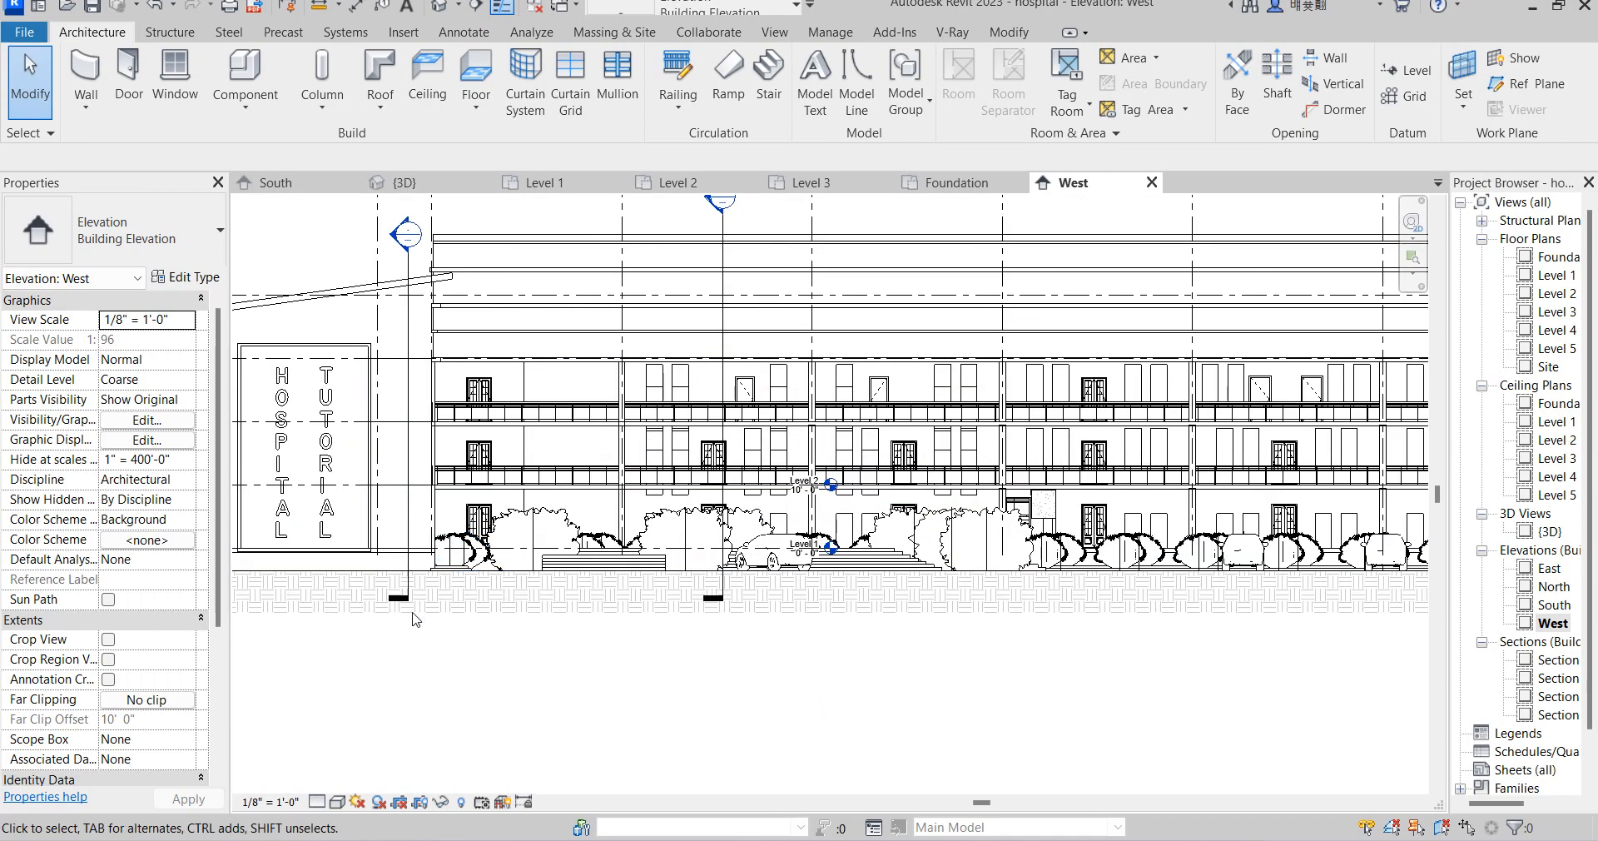
scroll(543, 621, down, 4)
scroll(721, 462, up, 3)
click(1348, 457)
click(1220, 431)
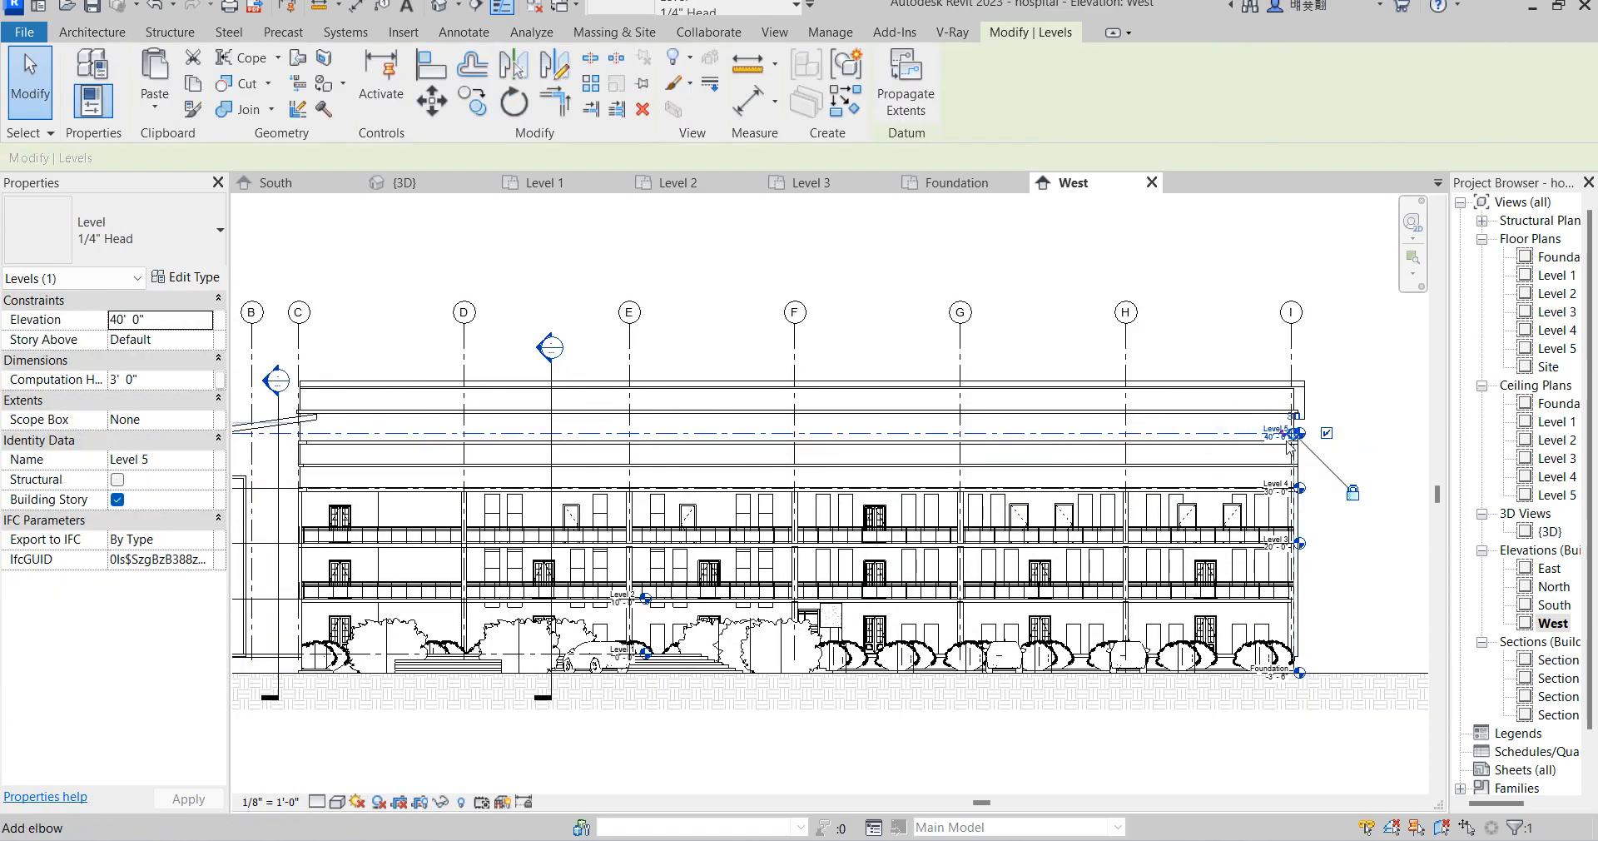
drag(1299, 433, 1378, 448)
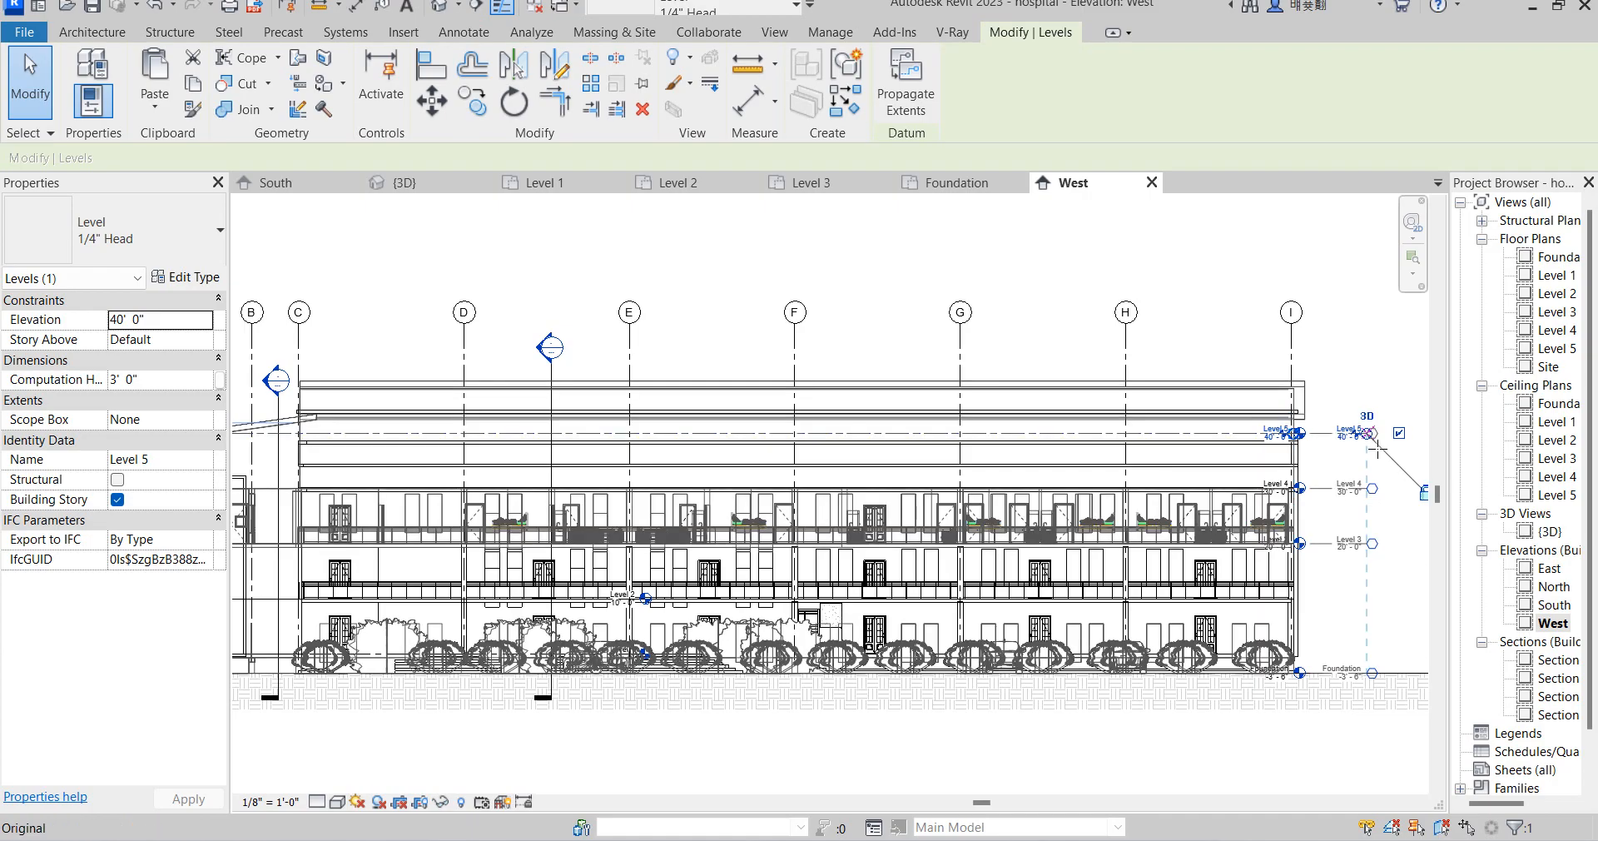
click(1315, 727)
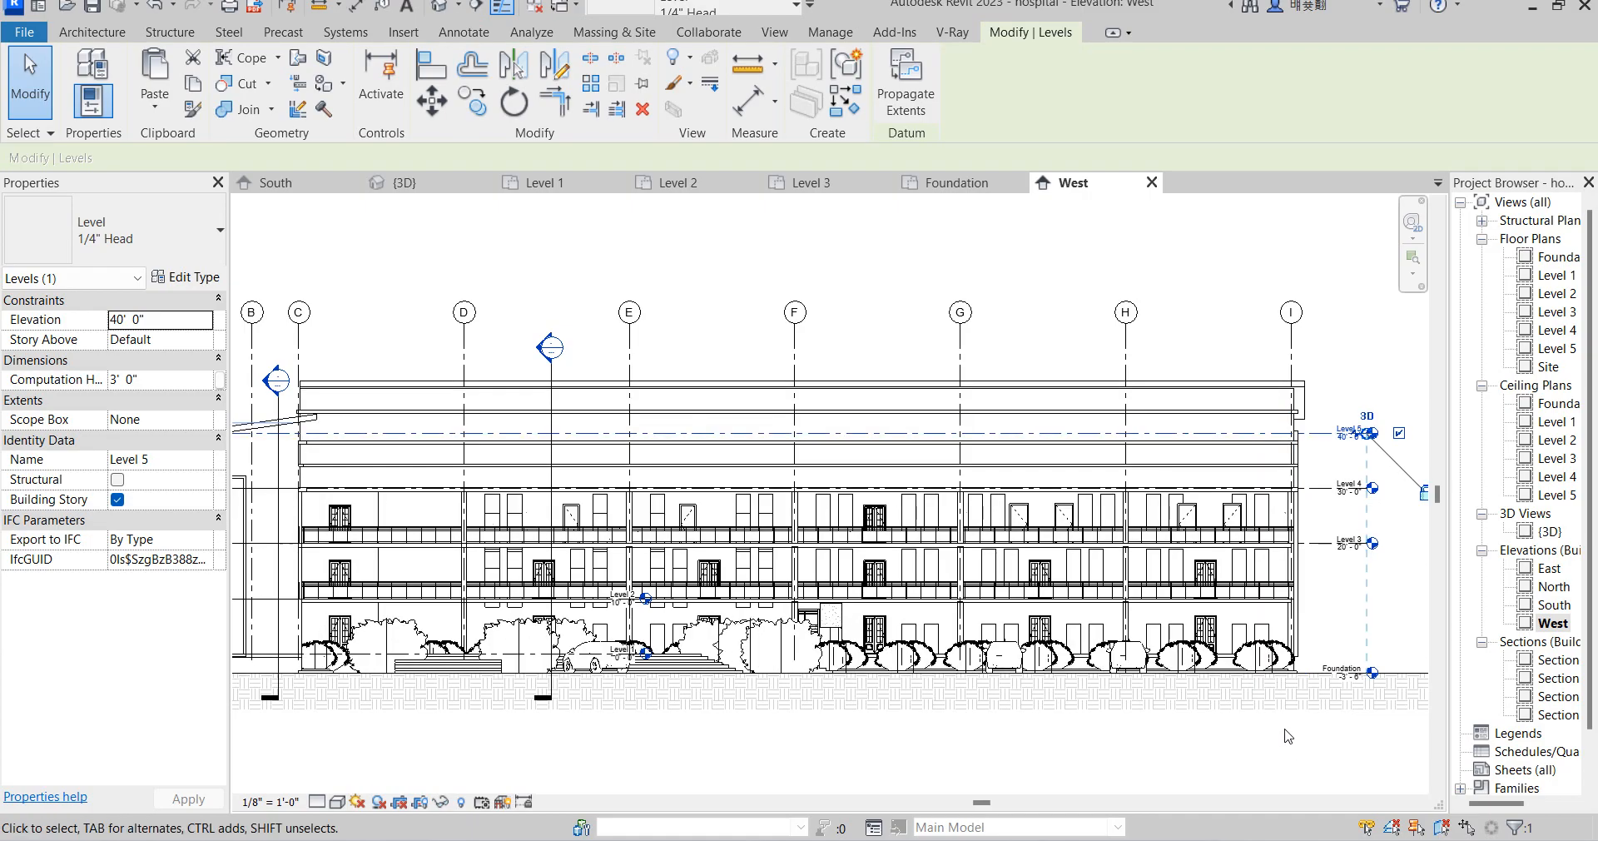
Examine the HOSPITAL TUTORIAL signs on both wings' end walls in the 3D view
double_click(1548, 532)
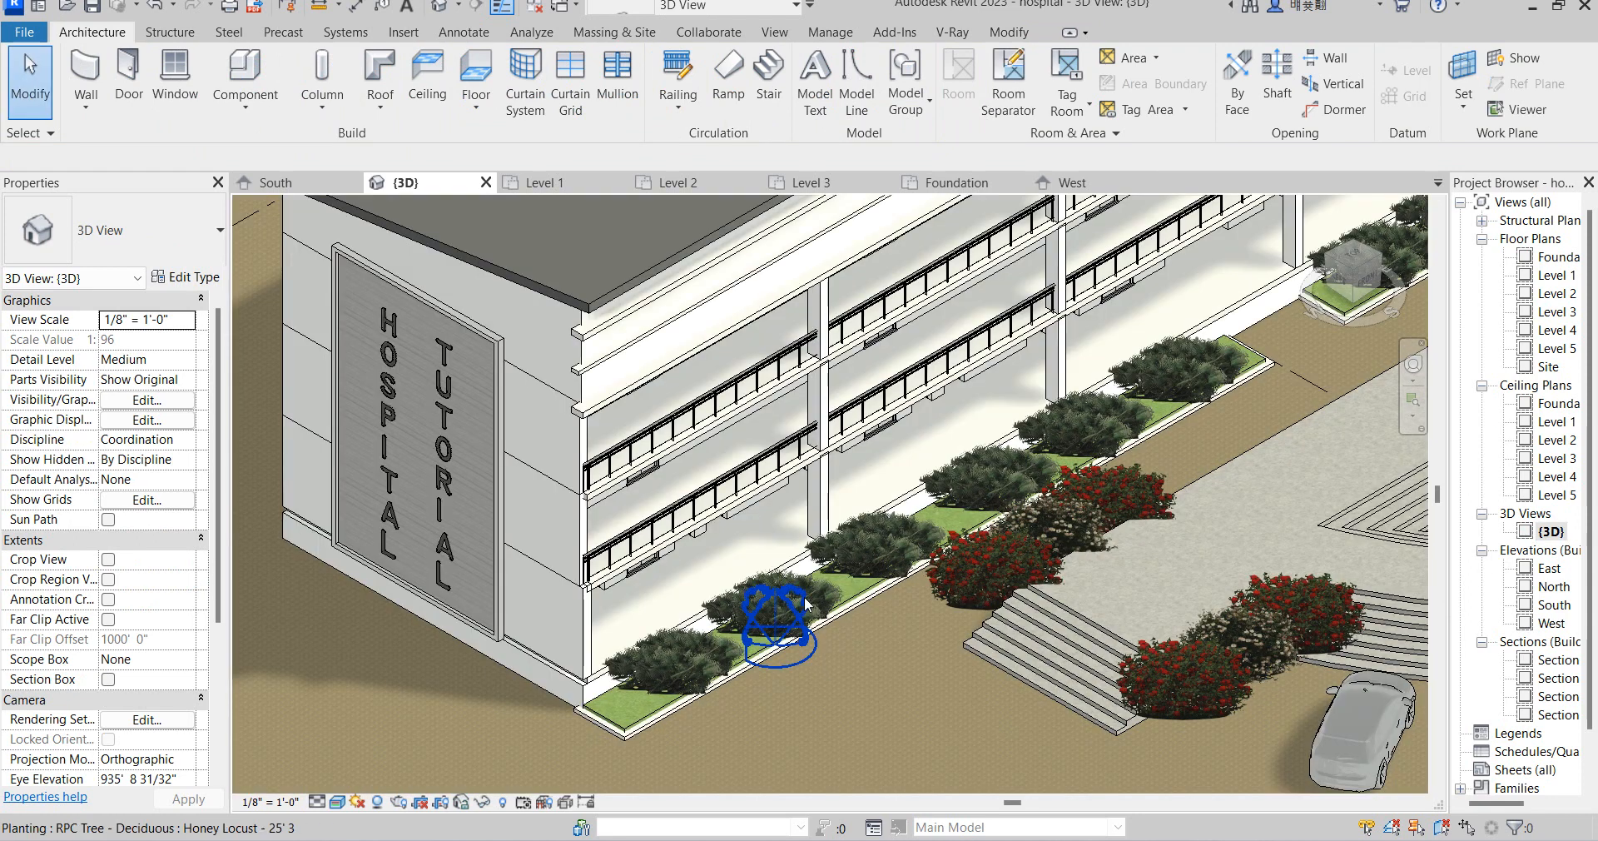
scroll(754, 582, down, 4)
scroll(543, 596, down, 5)
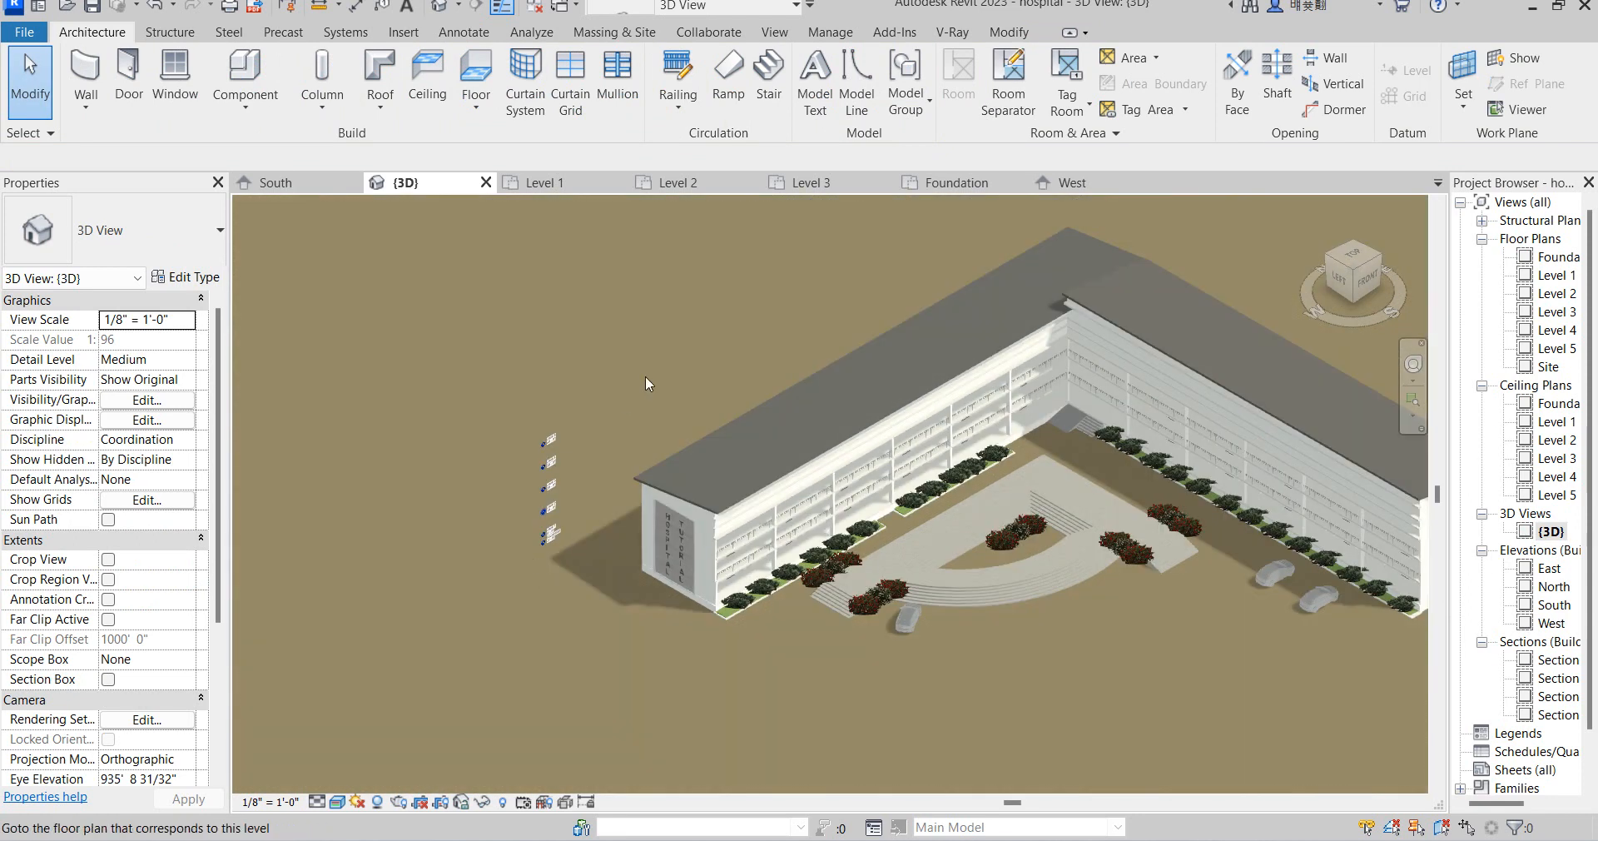
scroll(748, 567, up, 3)
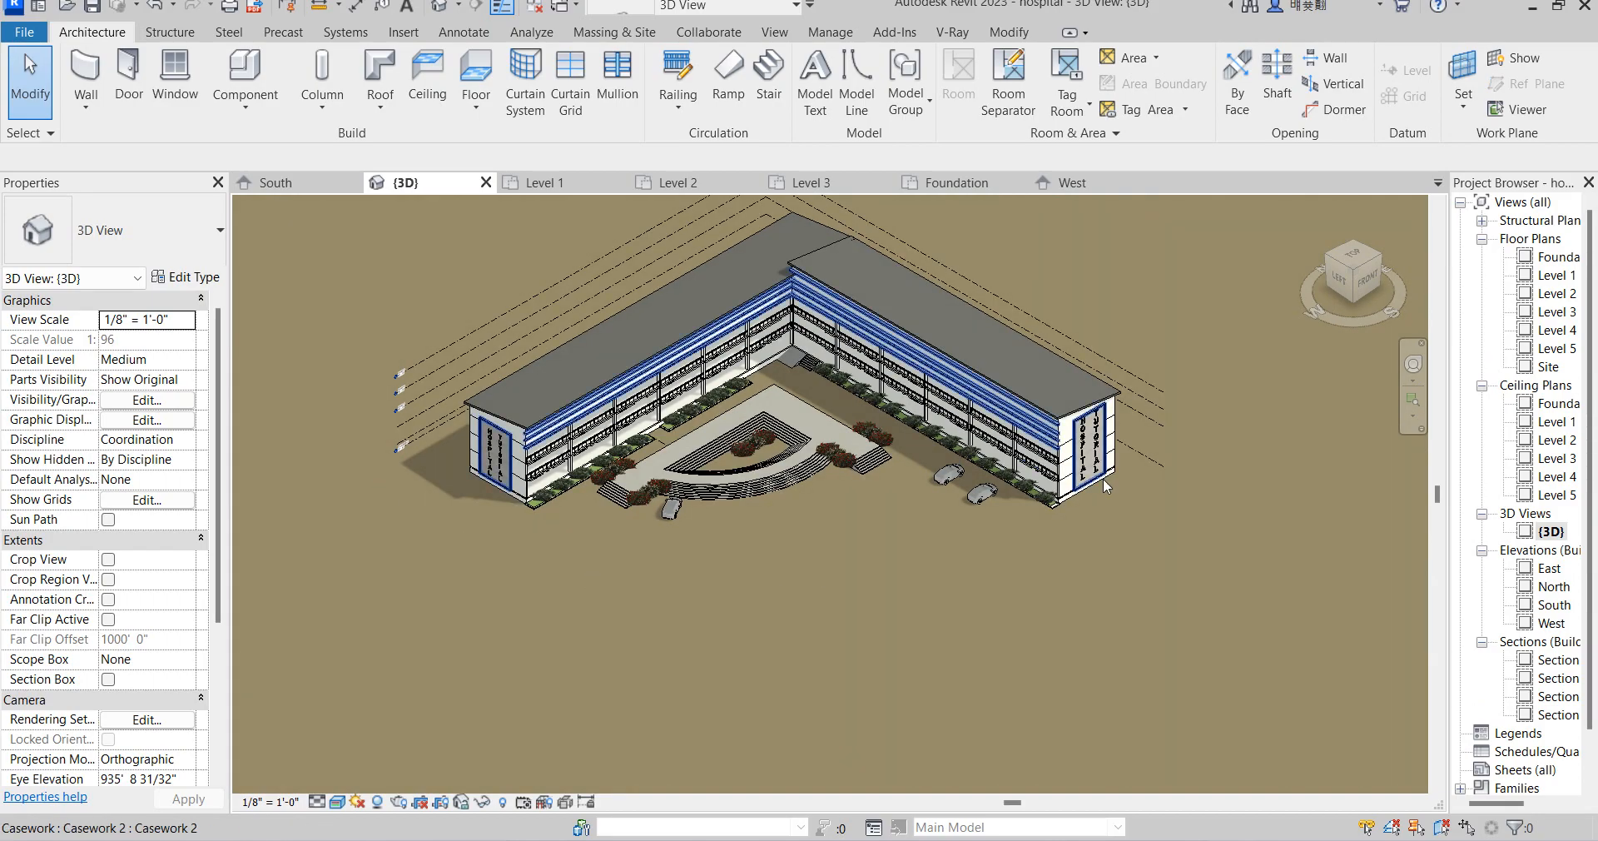
scroll(897, 373, up, 3)
scroll(799, 500, down, 2)
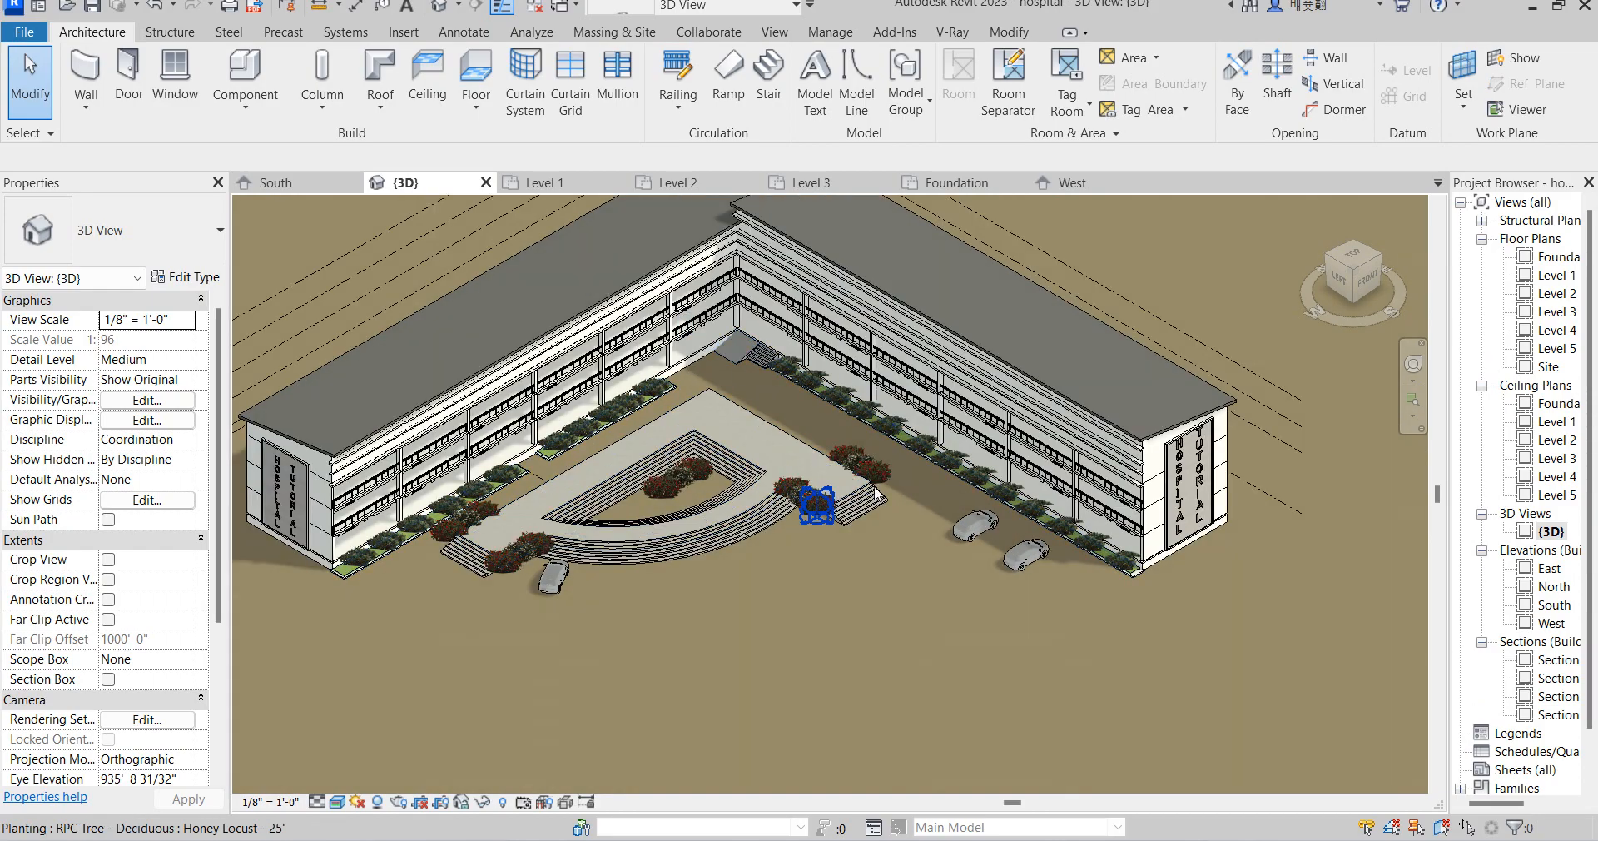
scroll(1202, 541, up, 2)
scroll(1147, 514, up, 3)
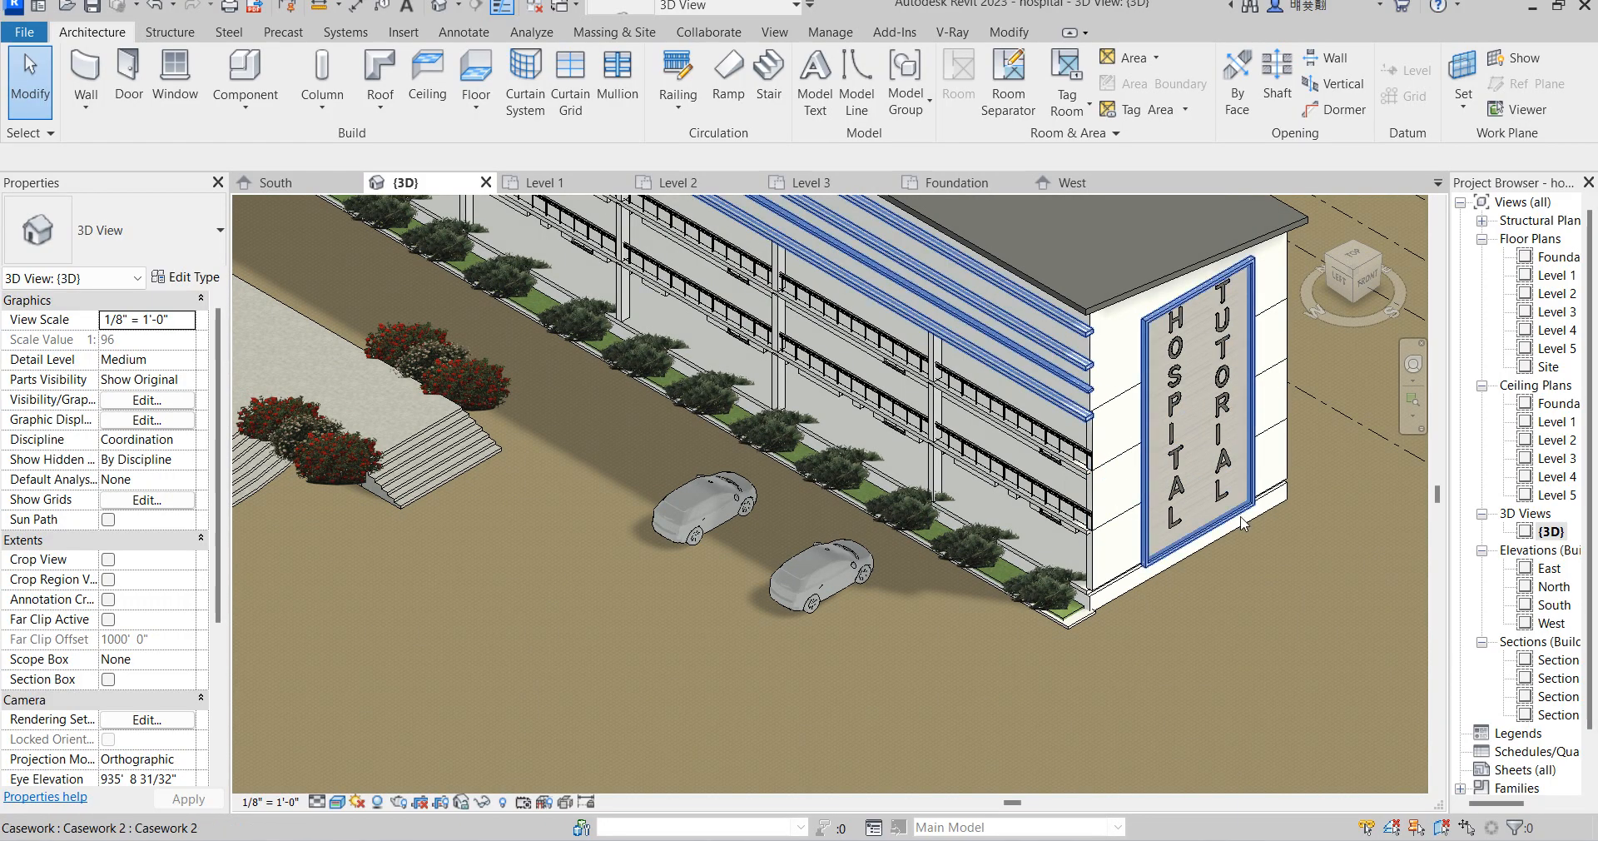
scroll(1221, 587, down, 2)
scroll(1222, 626, down, 1)
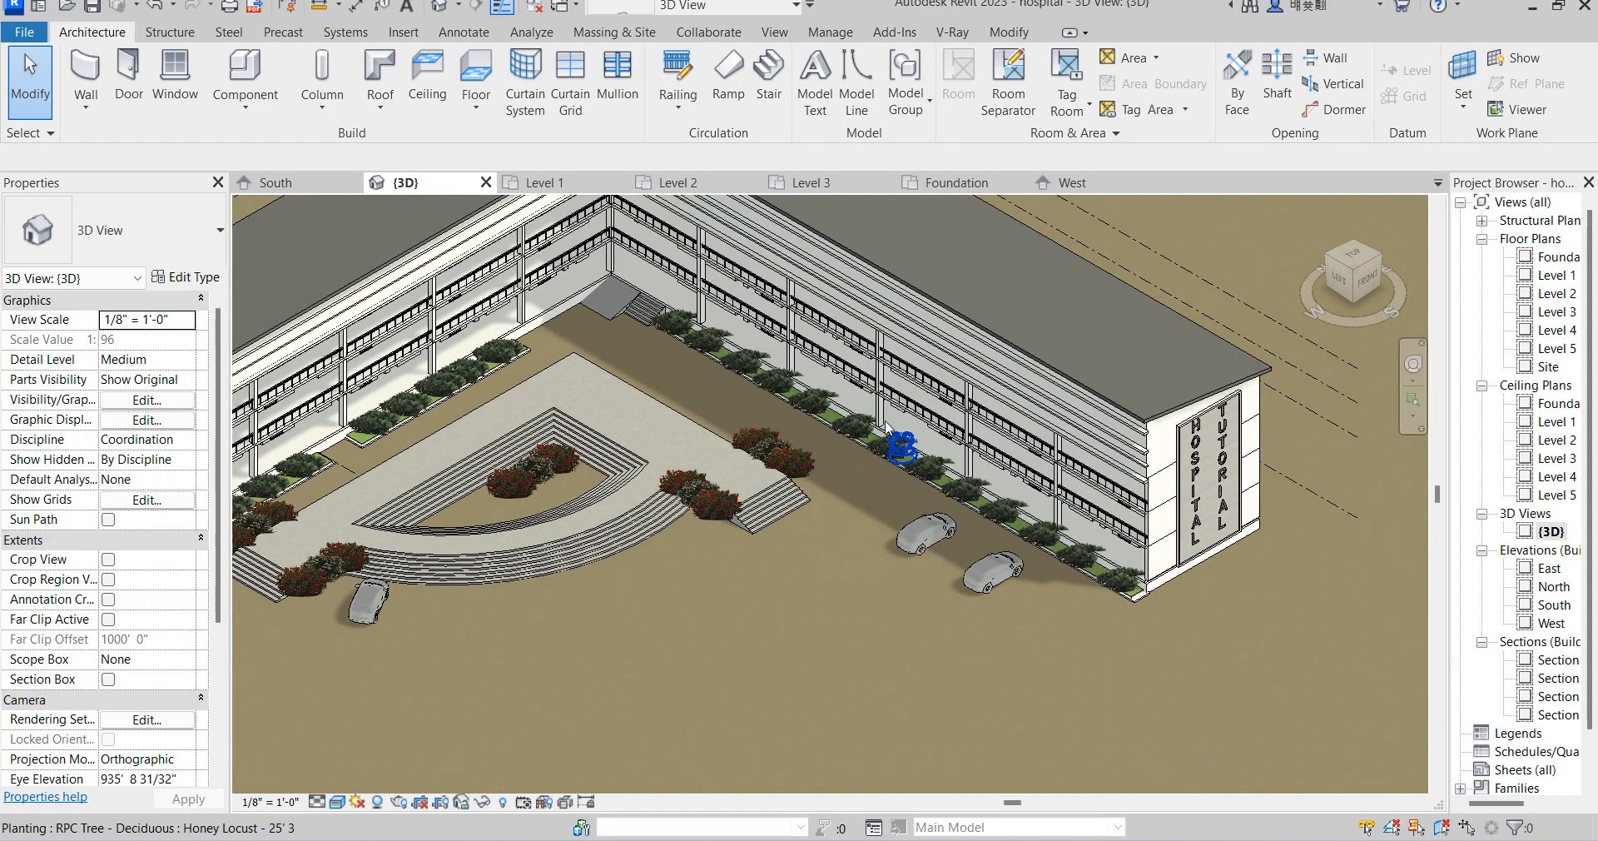
scroll(1130, 587, down, 2)
scroll(367, 561, up, 3)
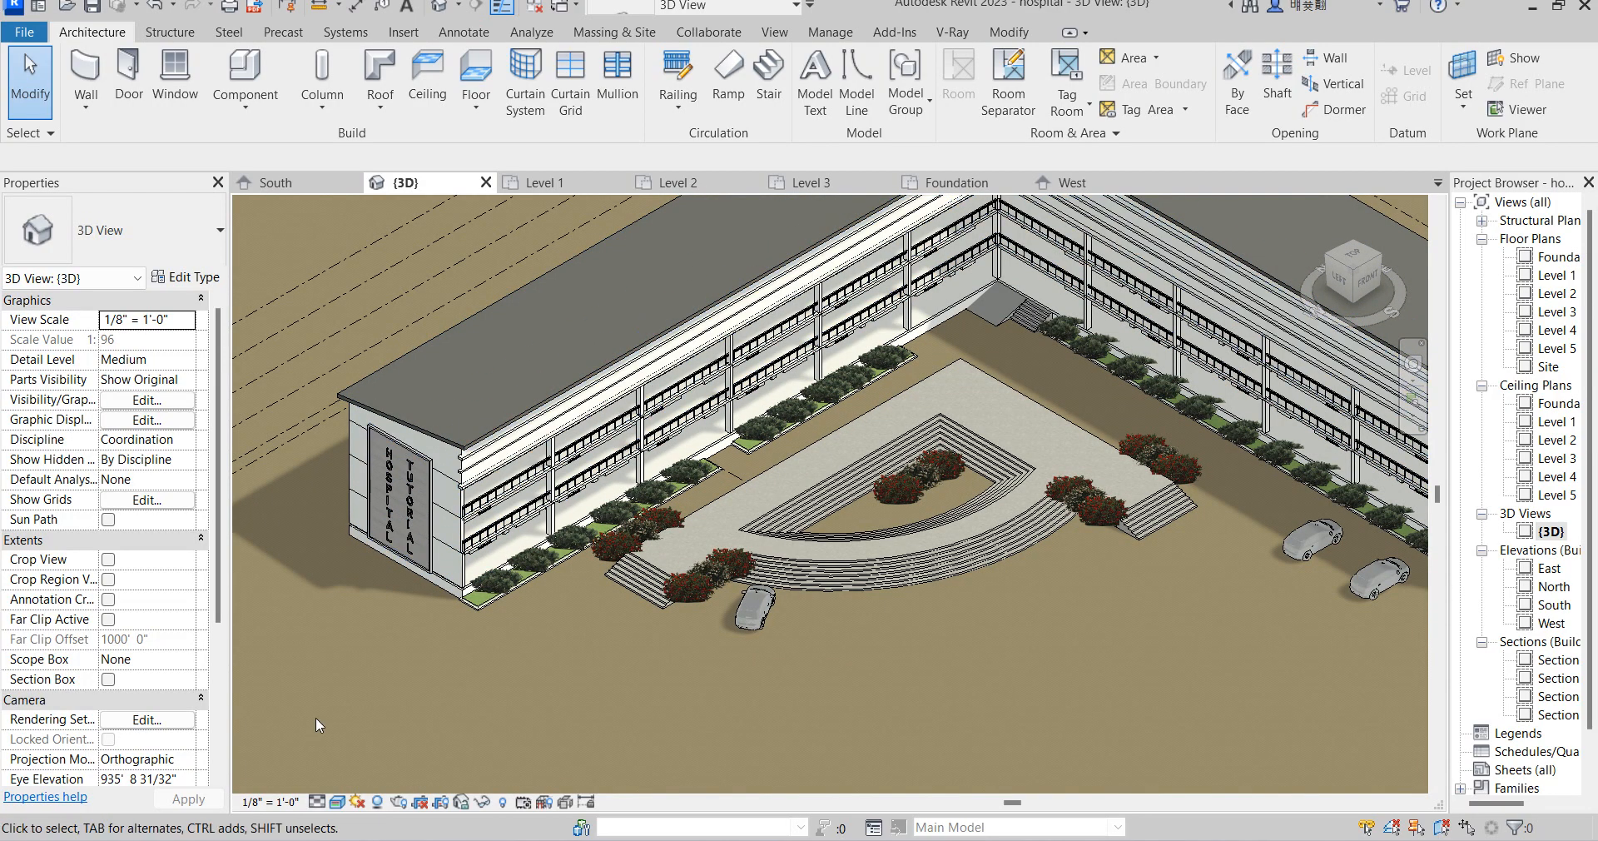
scroll(466, 591, up, 1)
scroll(466, 591, up, 2)
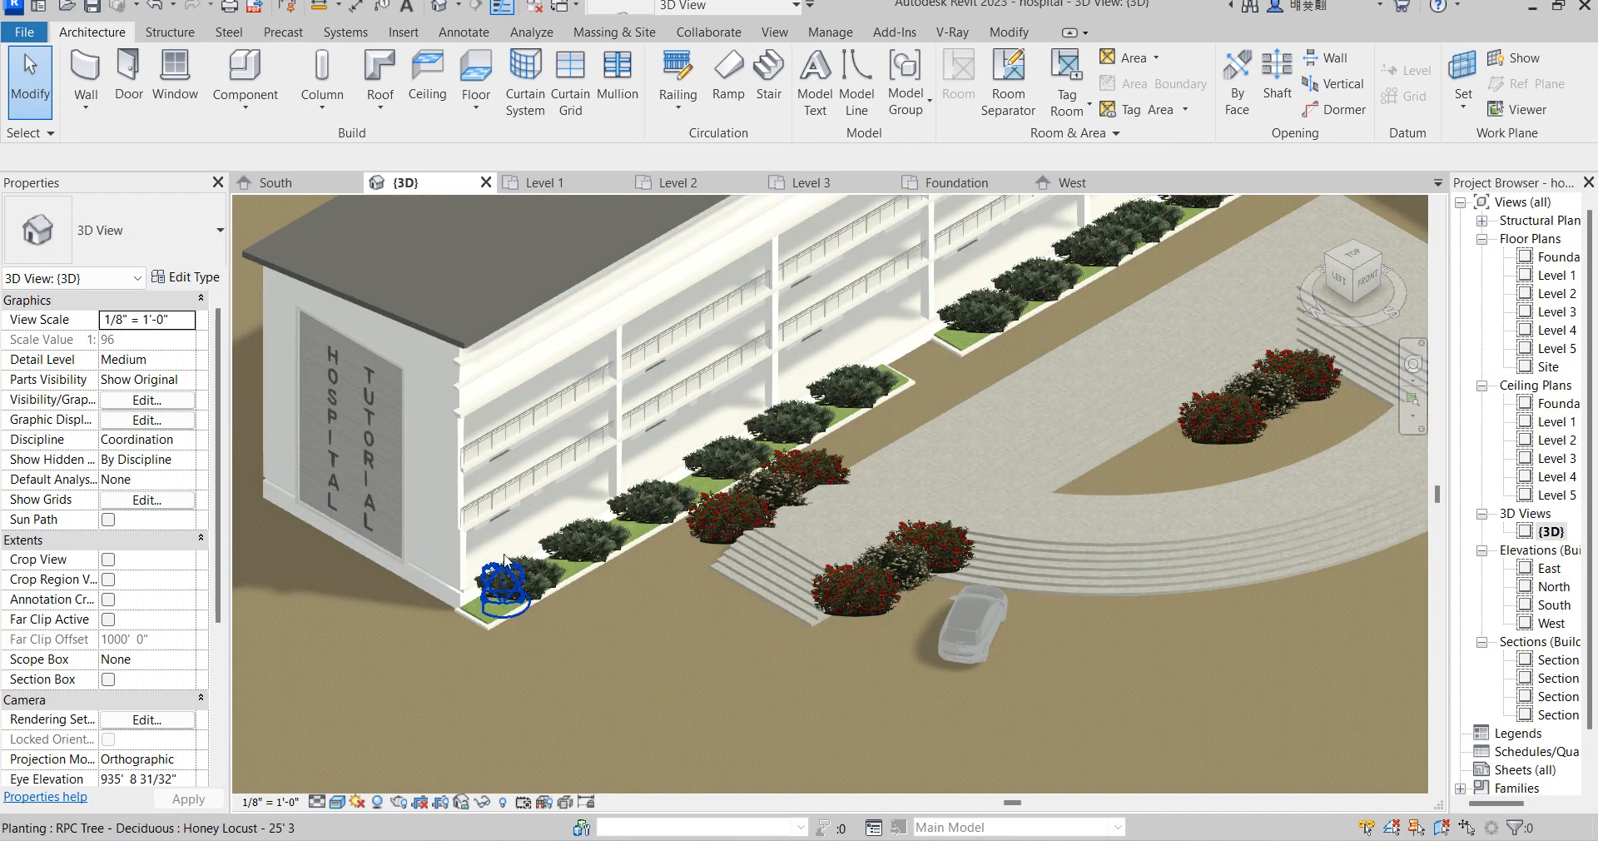
scroll(666, 588, down, 2)
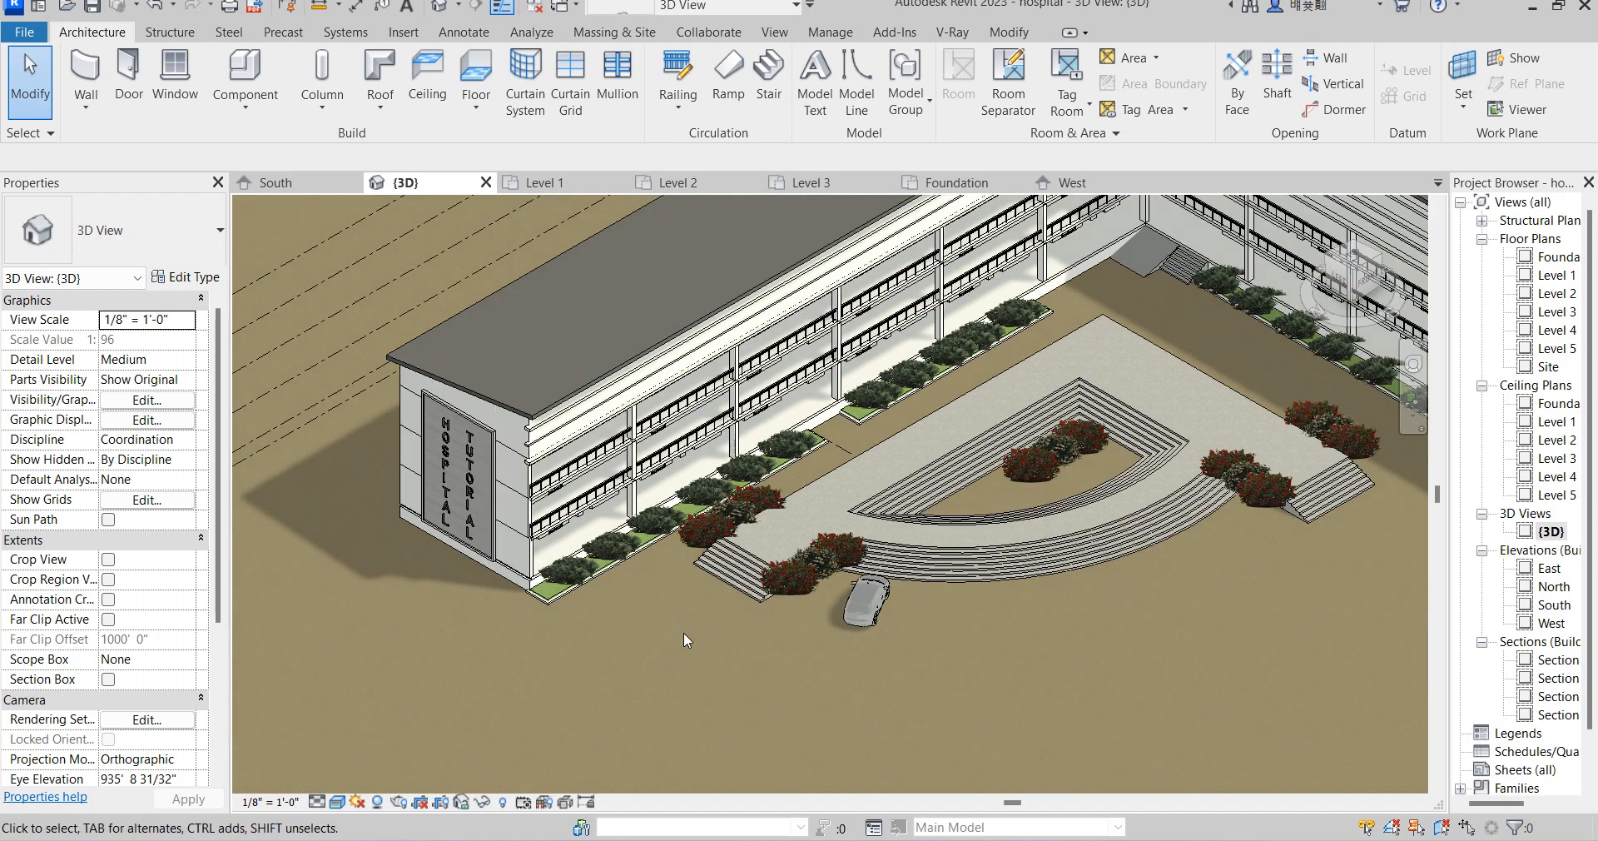
scroll(852, 533, down, 3)
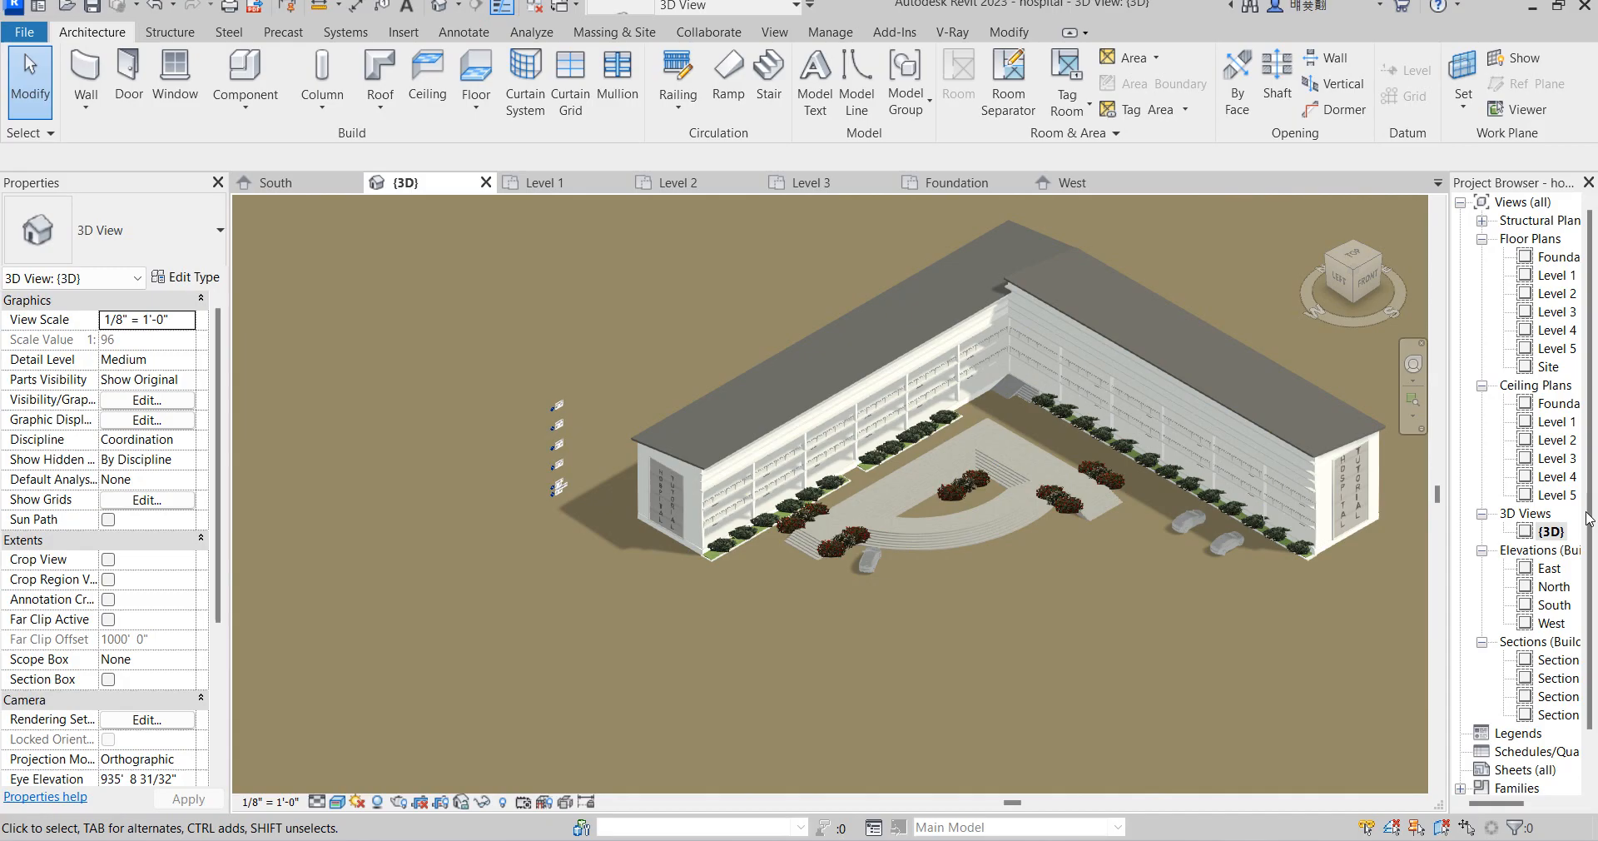
Open the Level 1 floor plan and look over the overall building layout
double_click(1557, 277)
scroll(824, 504, down, 5)
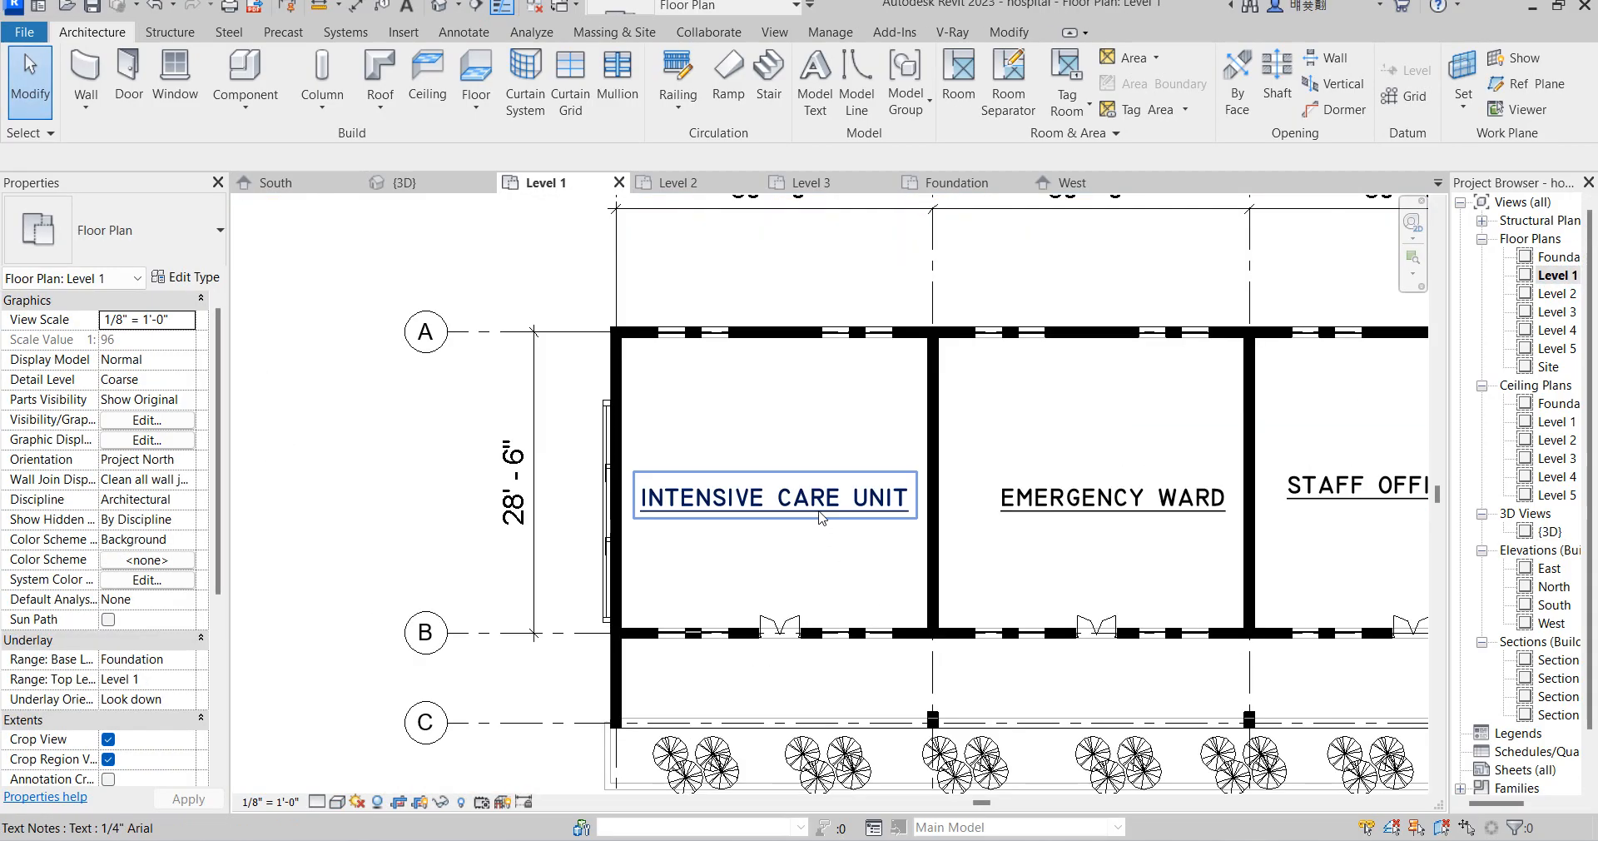
scroll(733, 516, down, 3)
scroll(1199, 671, up, 2)
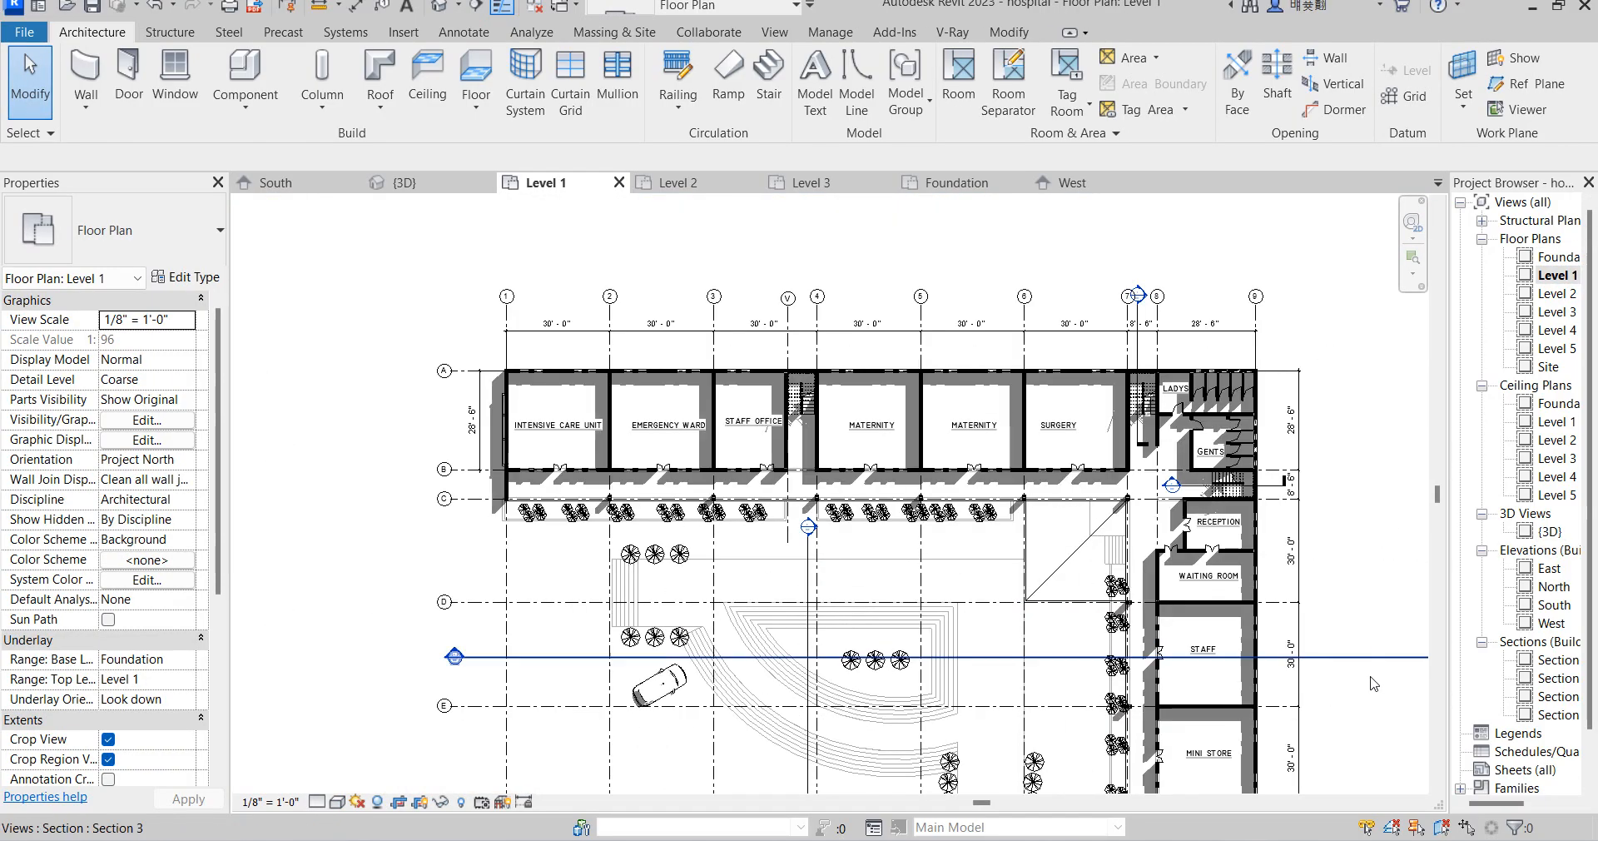